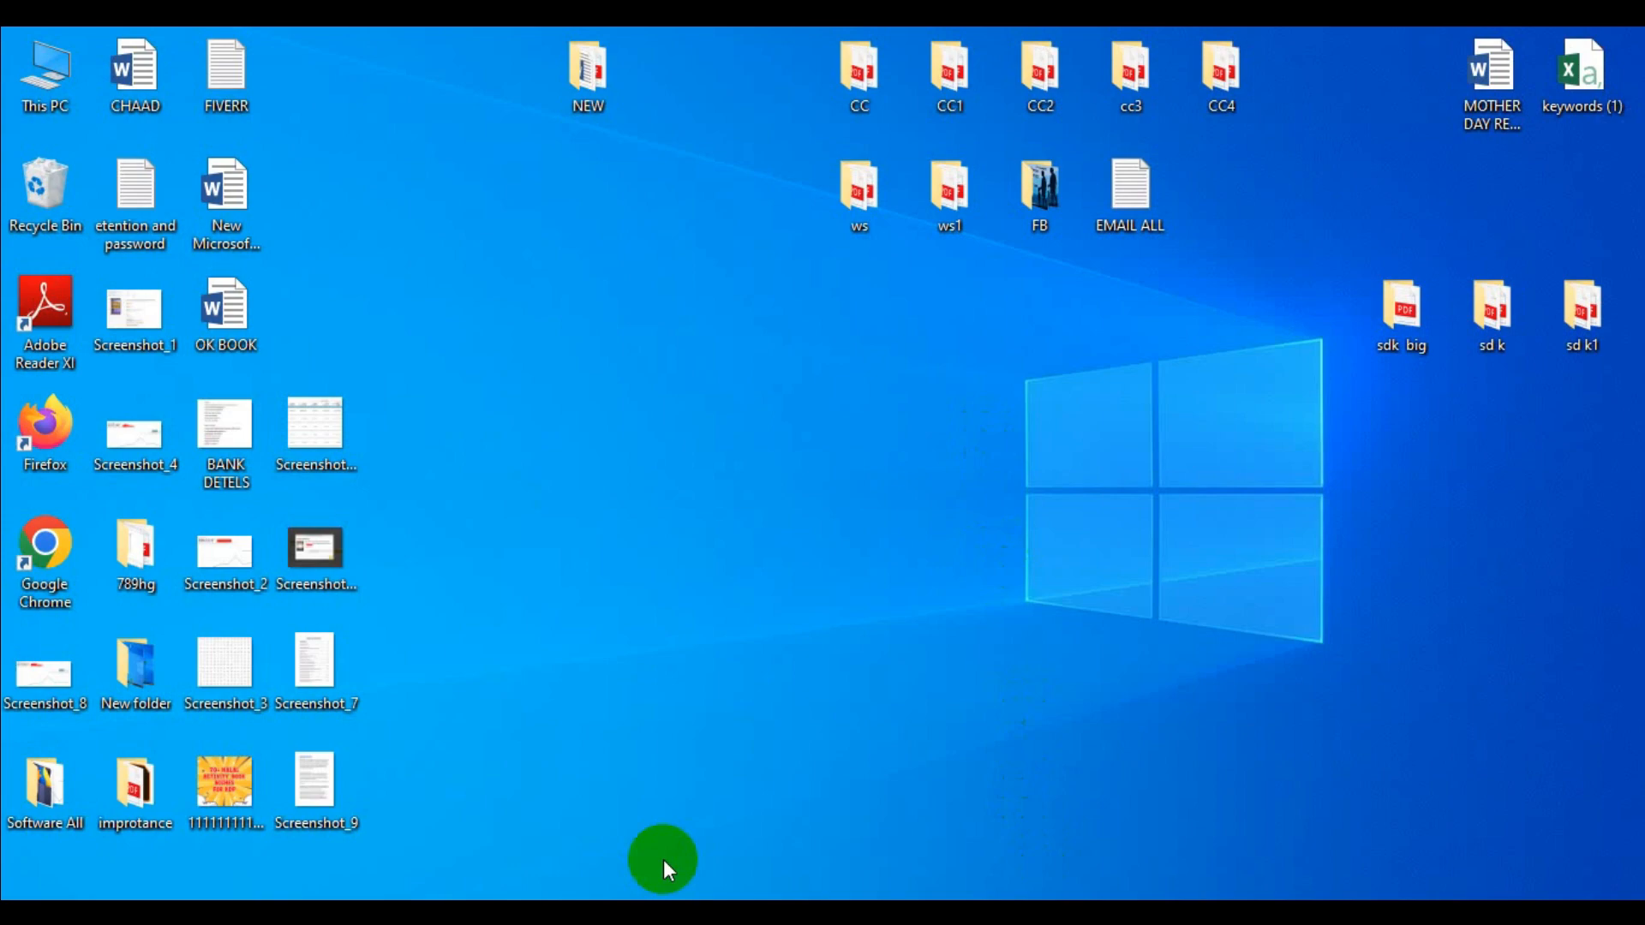
# Switch to the Kindle Direct Publishing bookshelf in Chrome and start creating a new paperback.
pyautogui.click(799, 859)
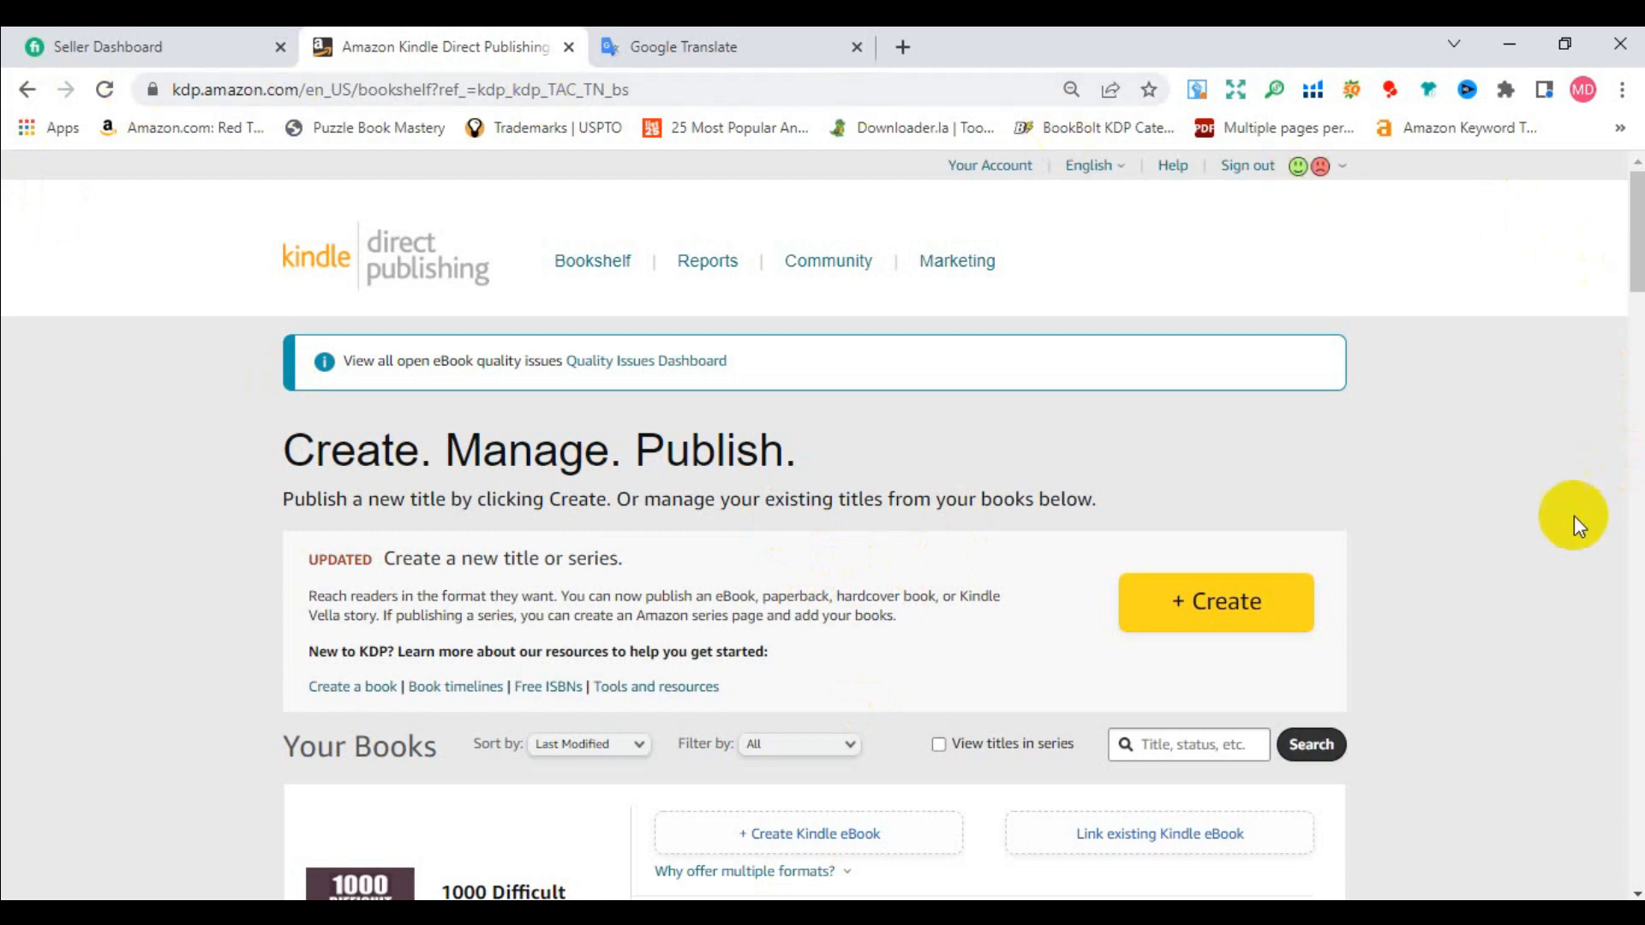
pyautogui.click(1224, 610)
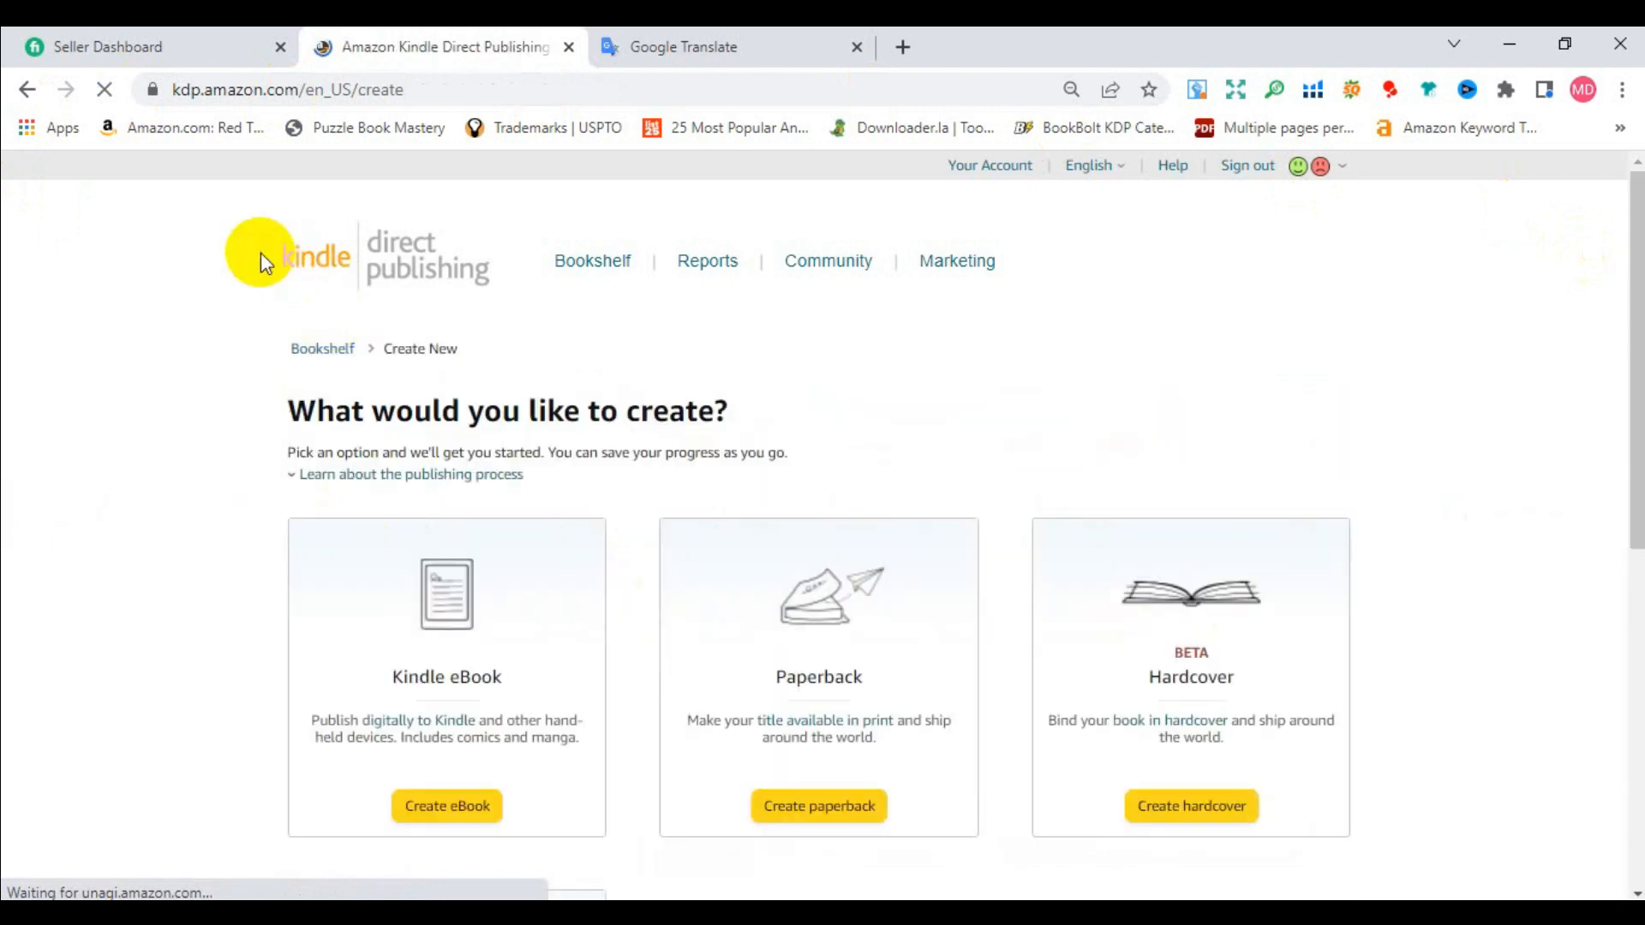
pyautogui.scroll(-3, 1267, 358)
pyautogui.scroll(3, 1266, 357)
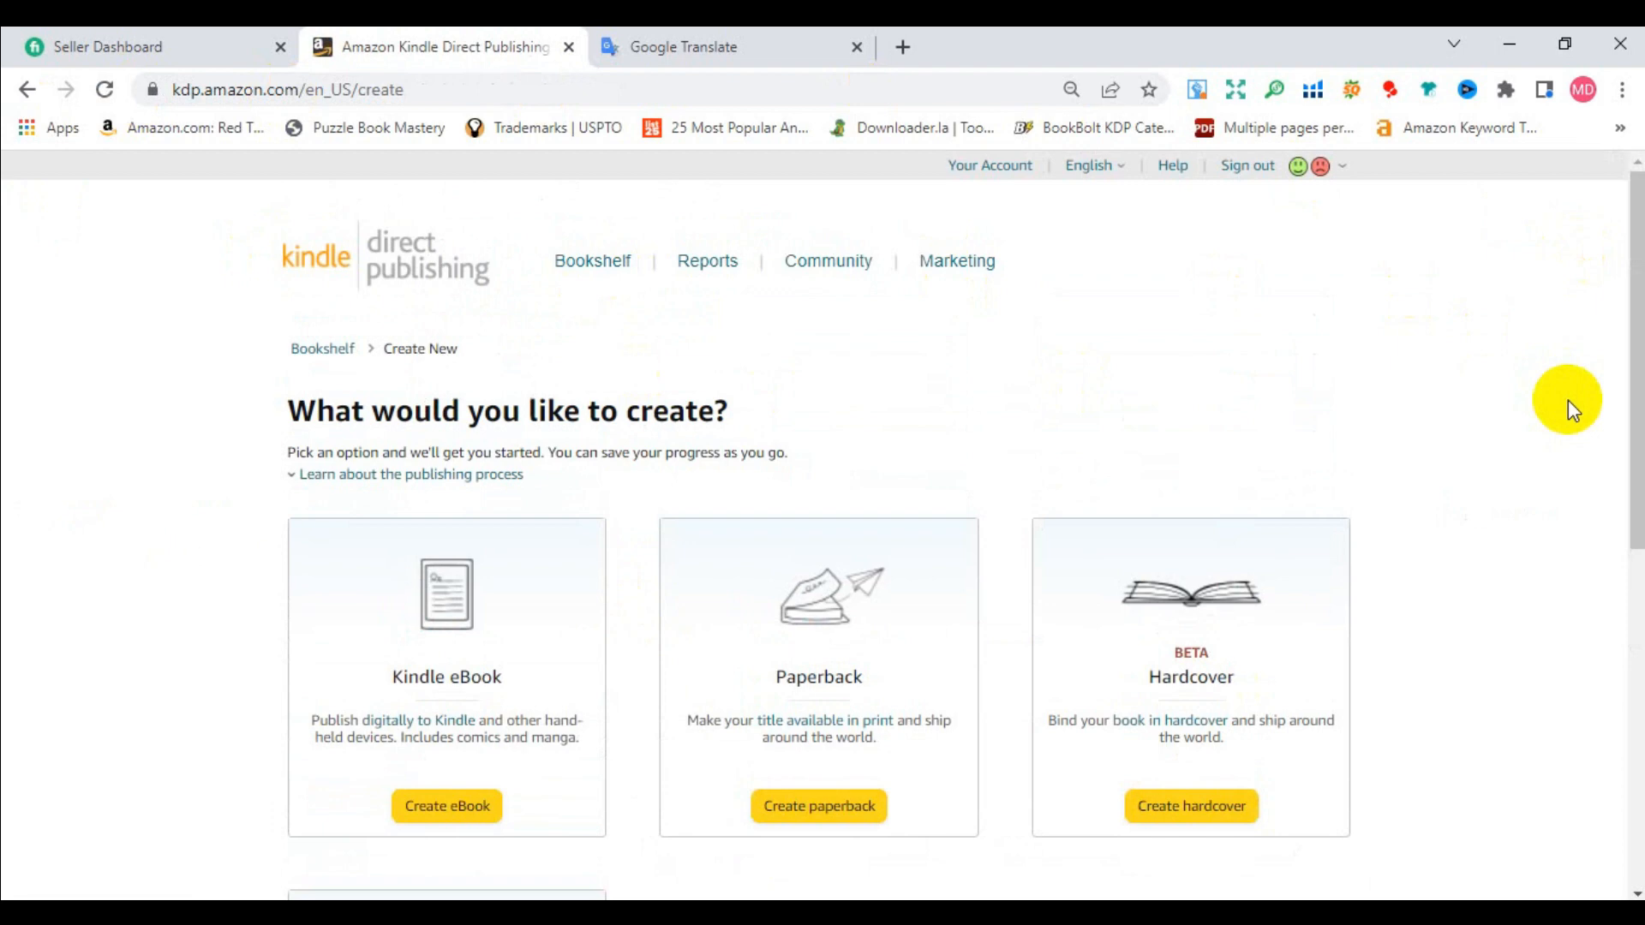
pyautogui.scroll(-3, 711, 514)
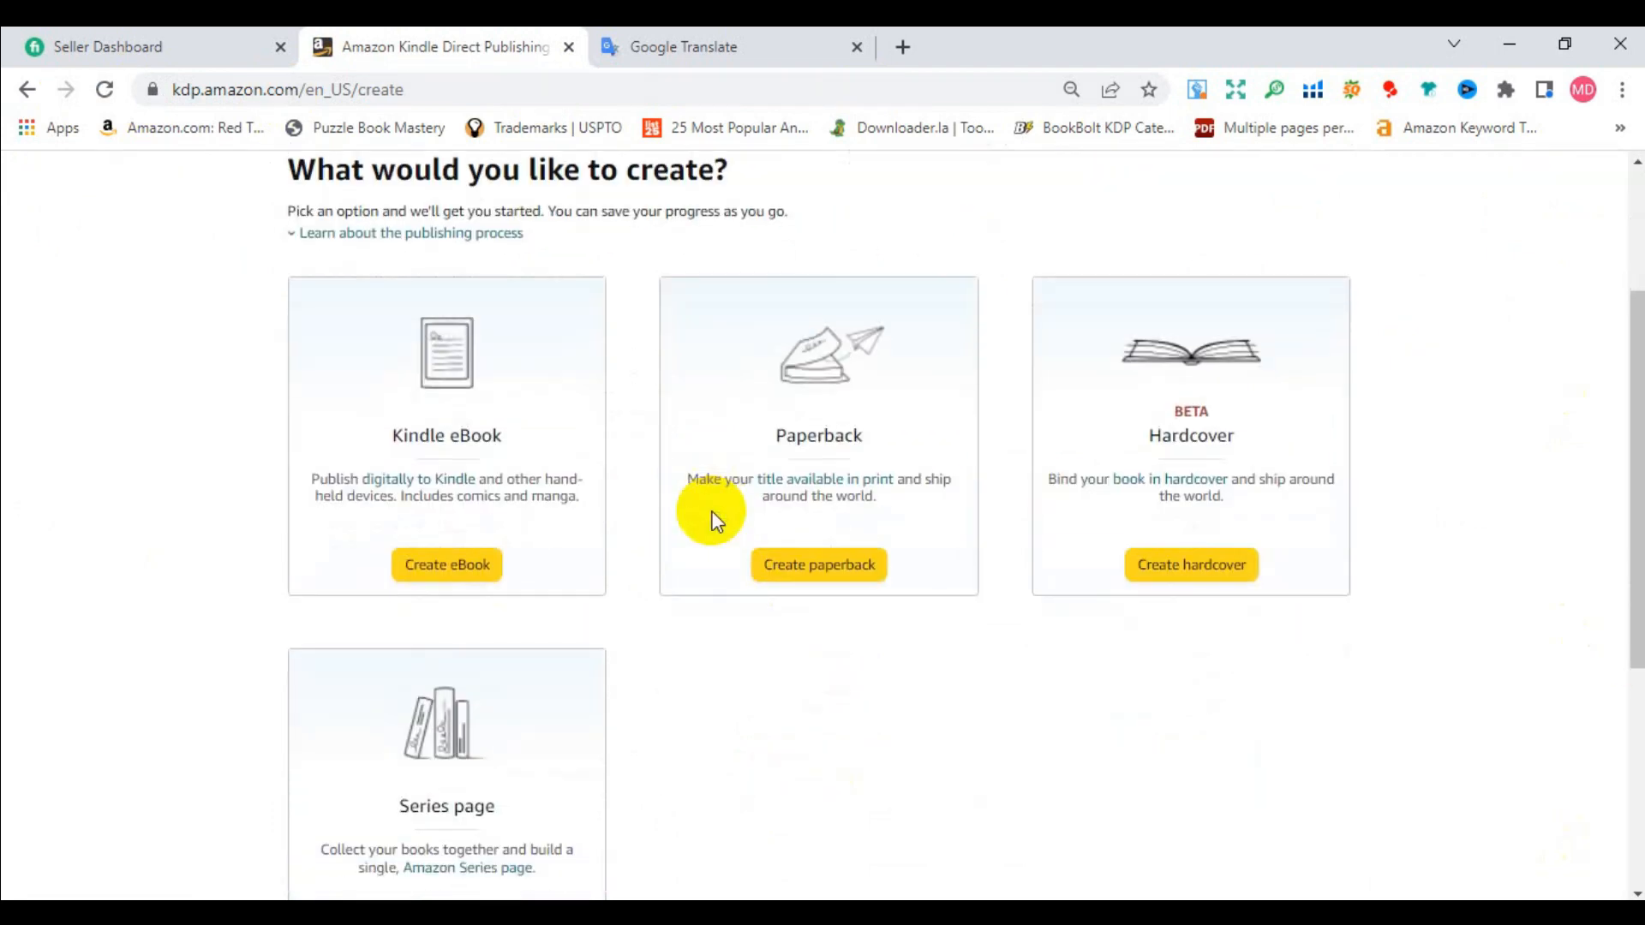
pyautogui.scroll(-3, 1173, 488)
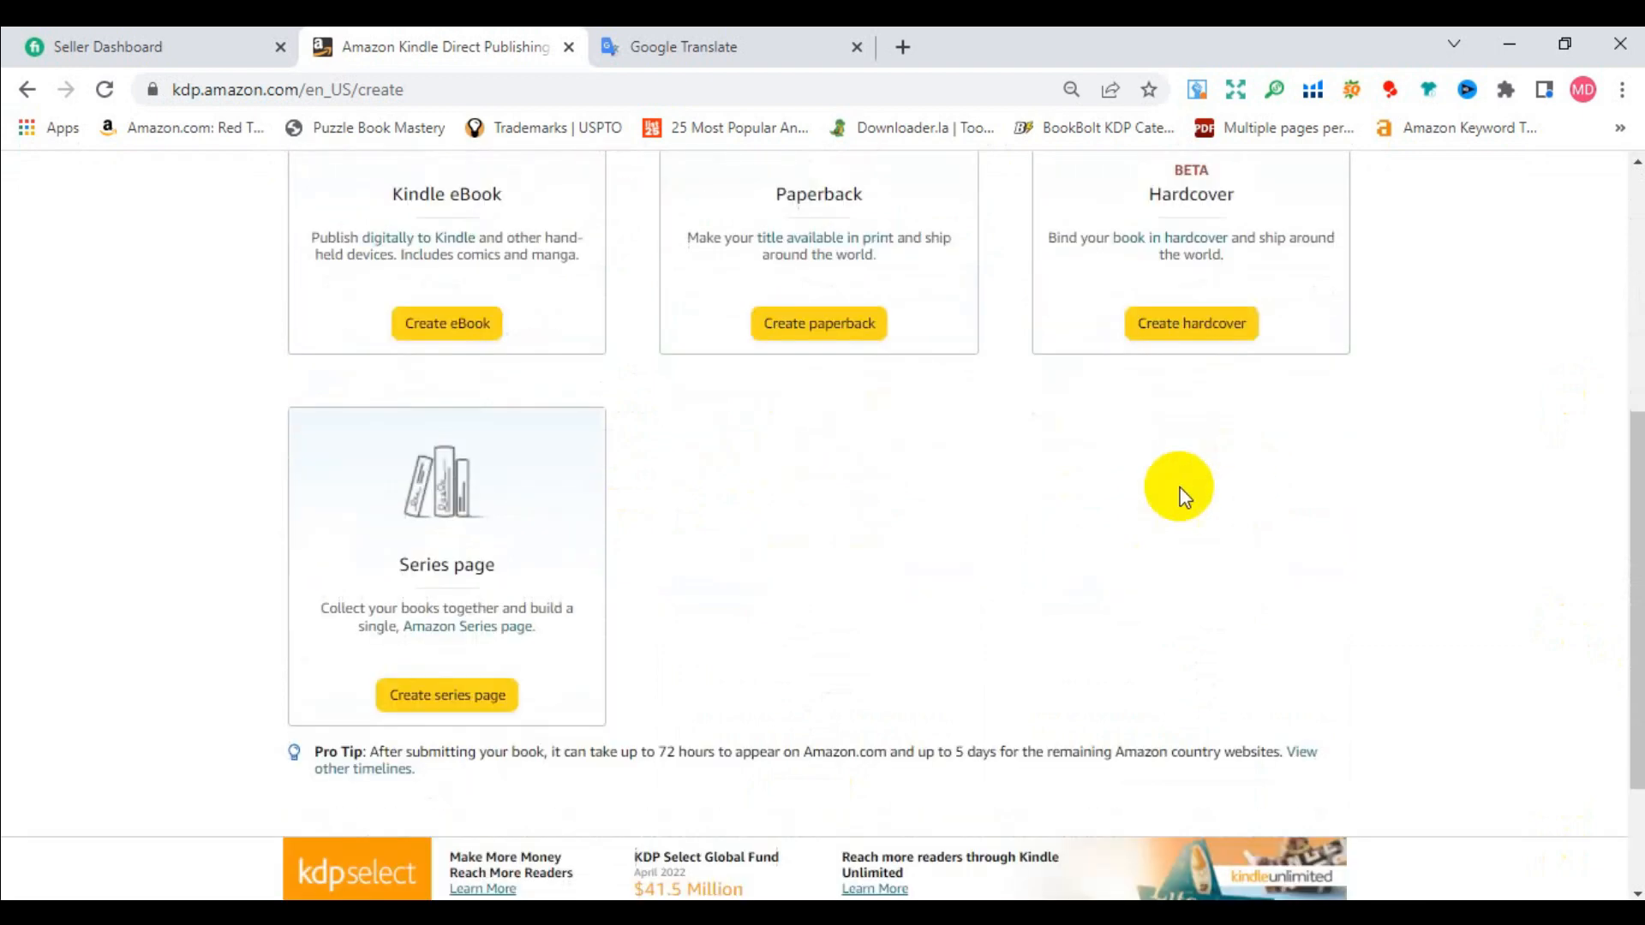
pyautogui.scroll(2, 681, 548)
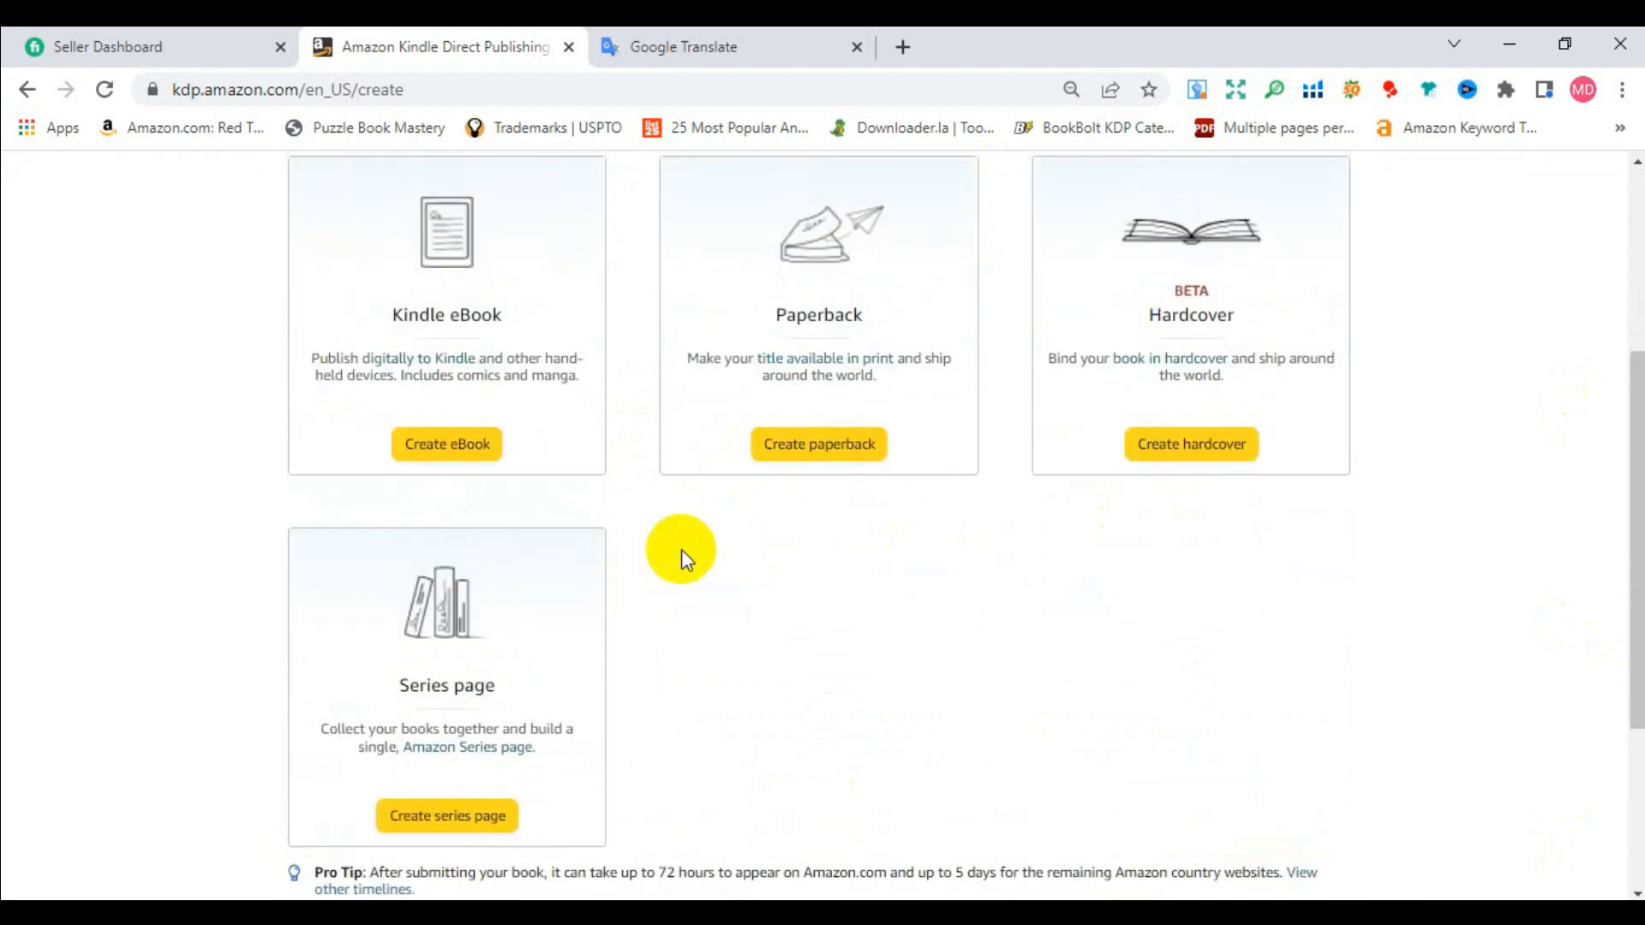
pyautogui.scroll(2, 681, 548)
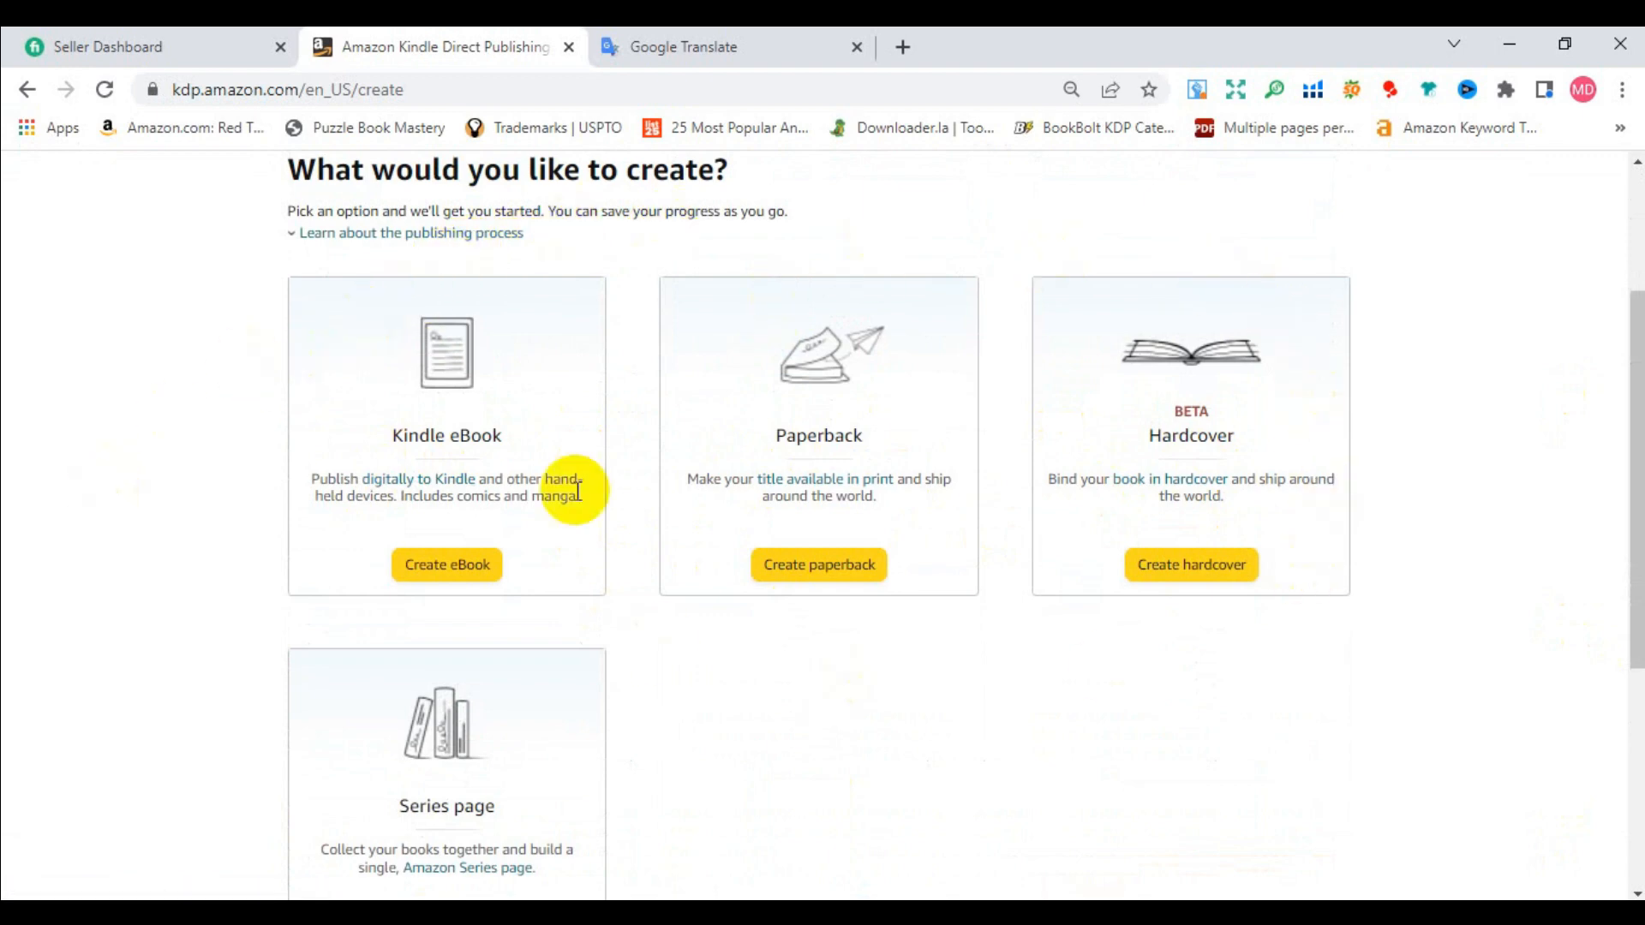
pyautogui.click(823, 569)
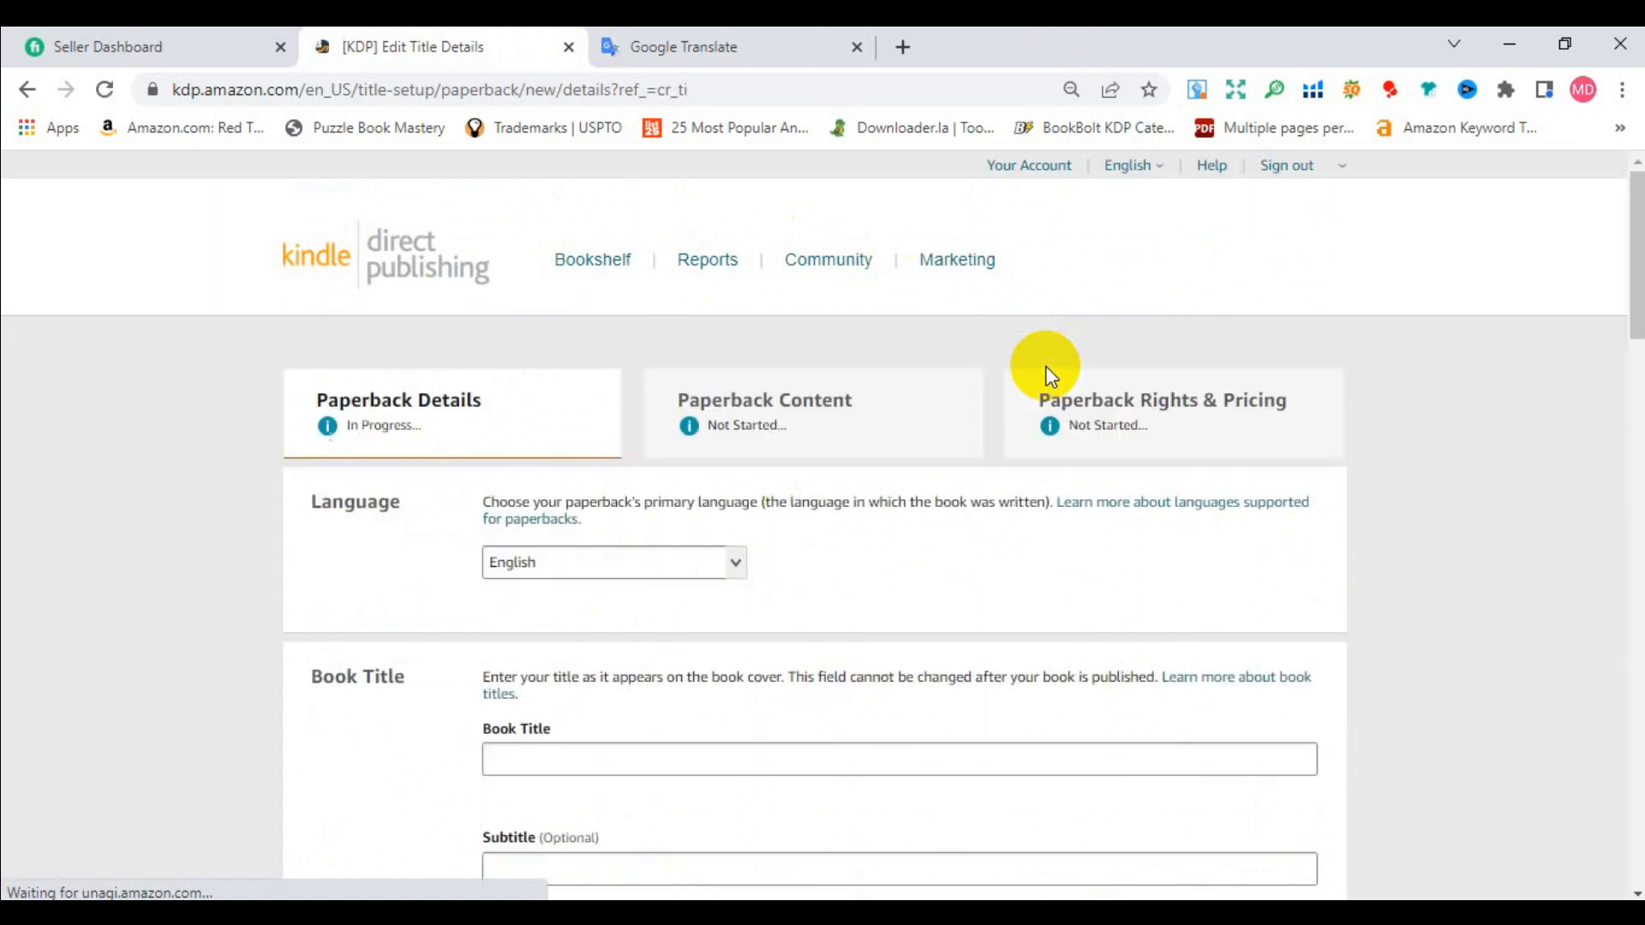
# Look through the Paperback Details form, from language and book title to keywords, categories and adult content.
pyautogui.scroll(-3, 1045, 367)
pyautogui.scroll(-3, 1247, 368)
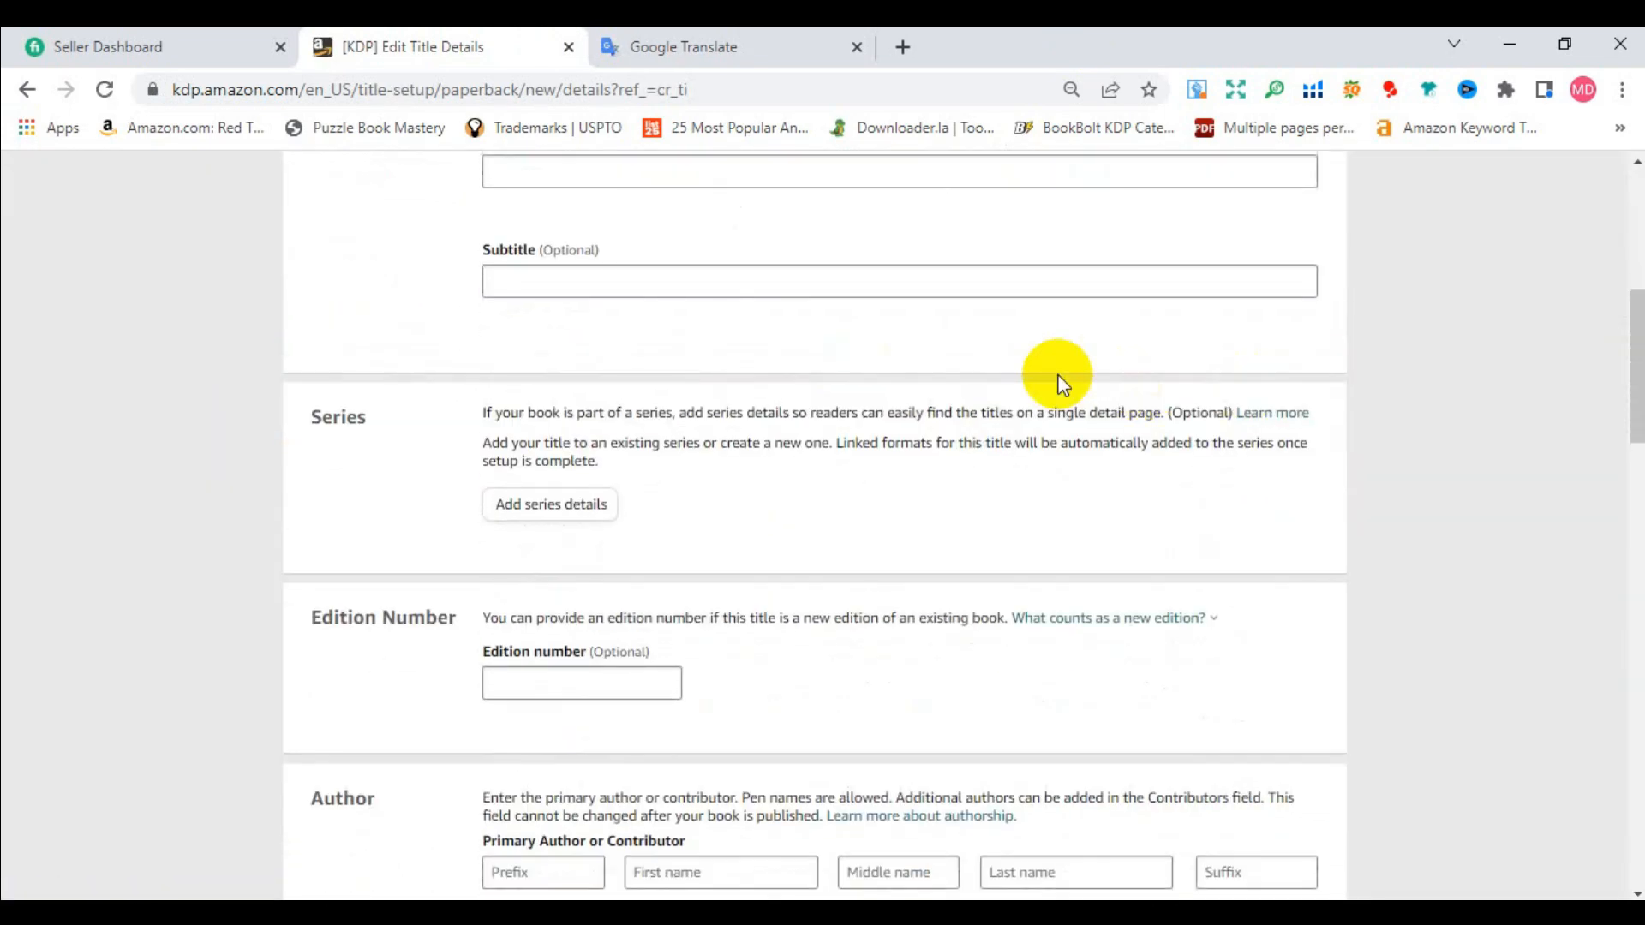
pyautogui.scroll(3, 1057, 378)
pyautogui.scroll(-5, 686, 380)
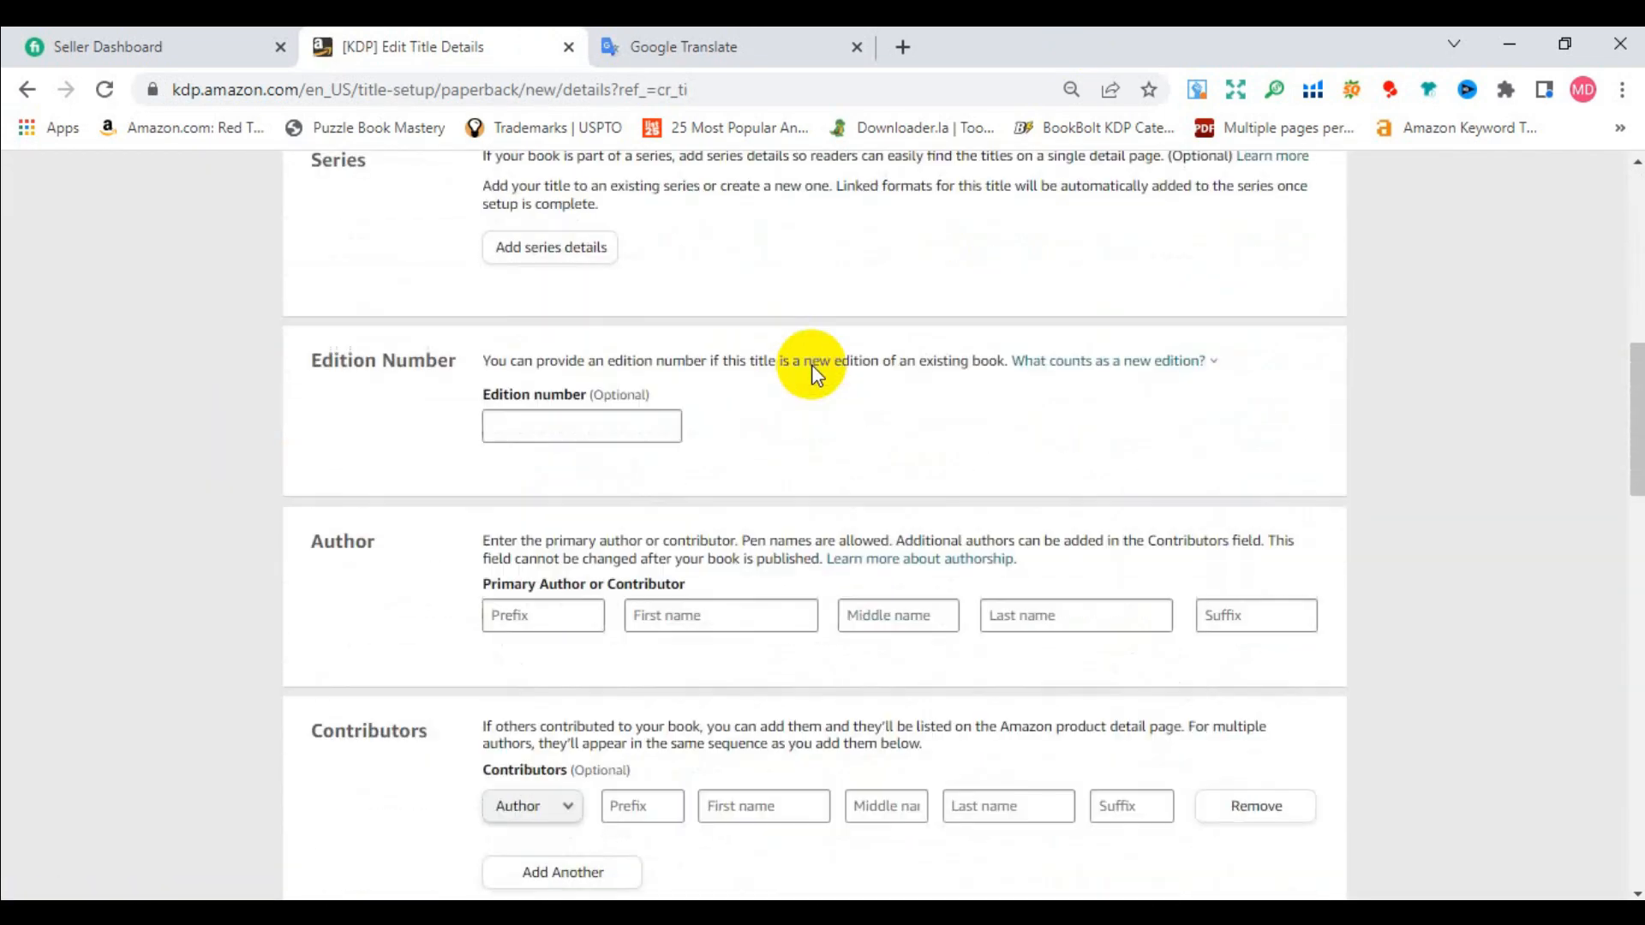
pyautogui.scroll(-5, 429, 377)
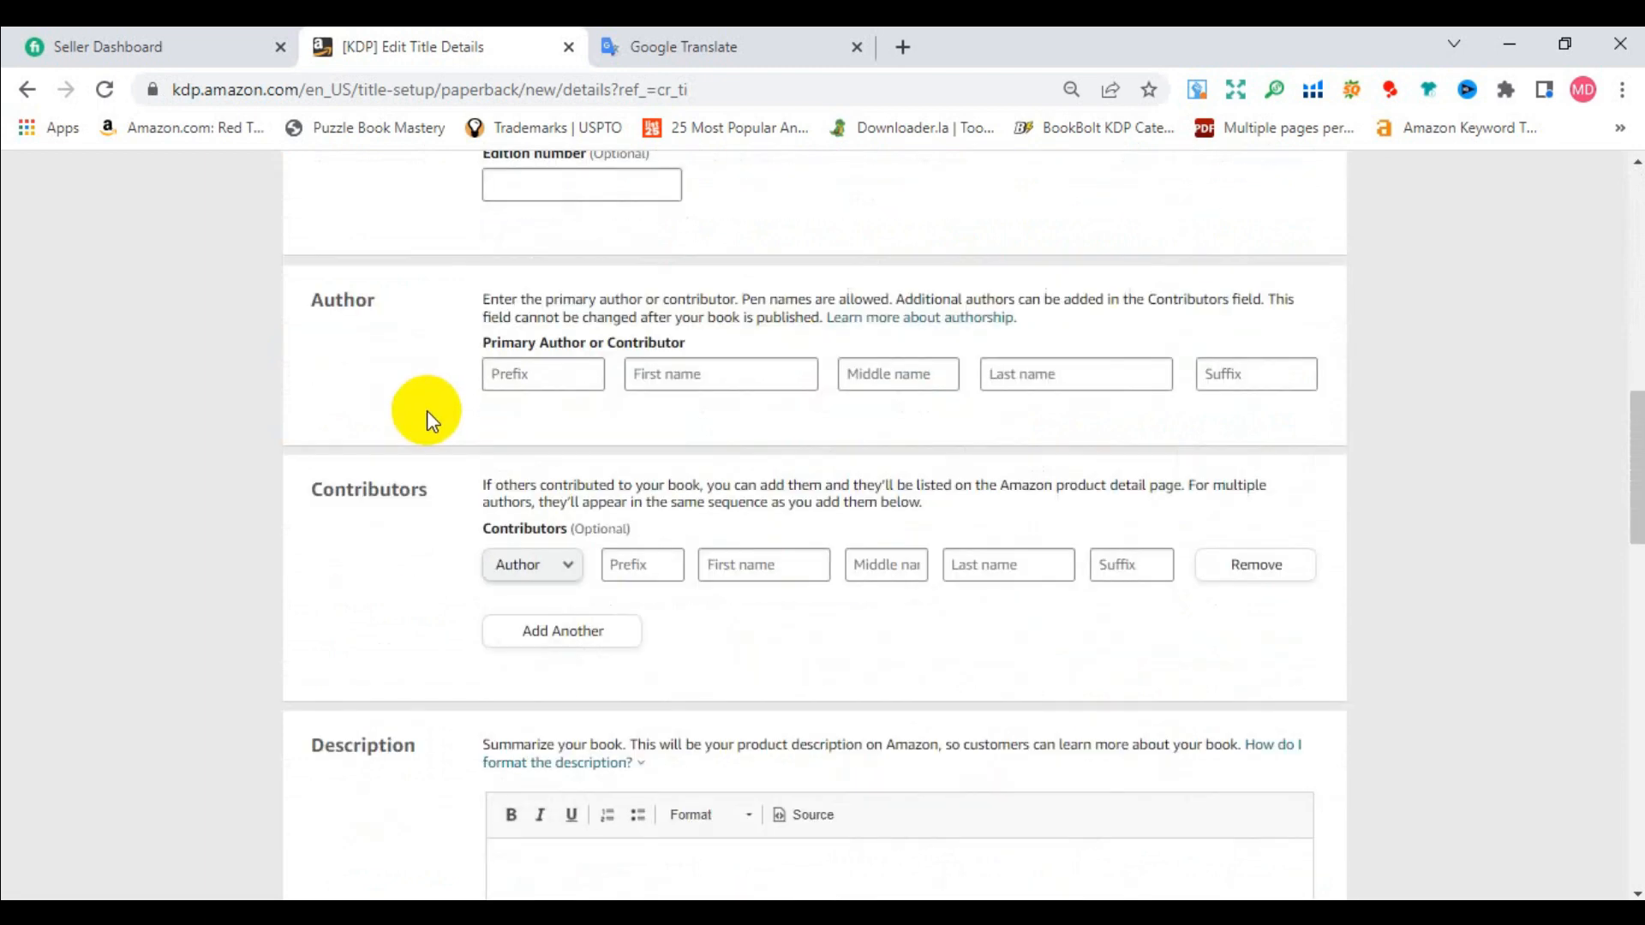
pyautogui.scroll(-1, 668, 280)
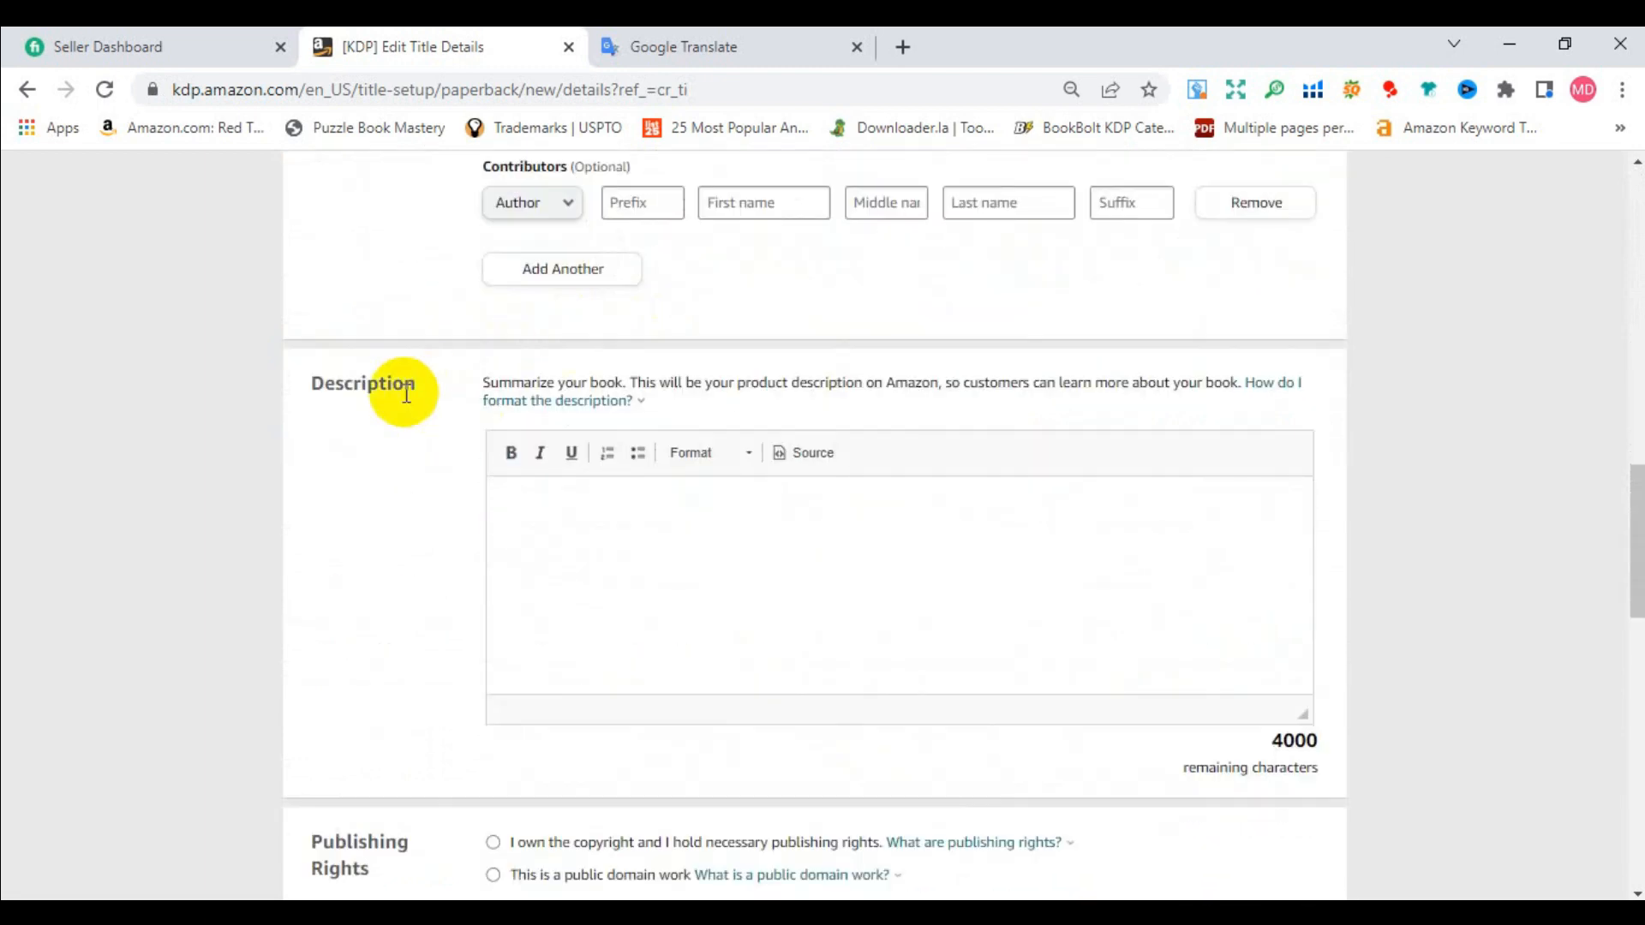
pyautogui.scroll(-2, 663, 393)
pyautogui.scroll(-5, 663, 393)
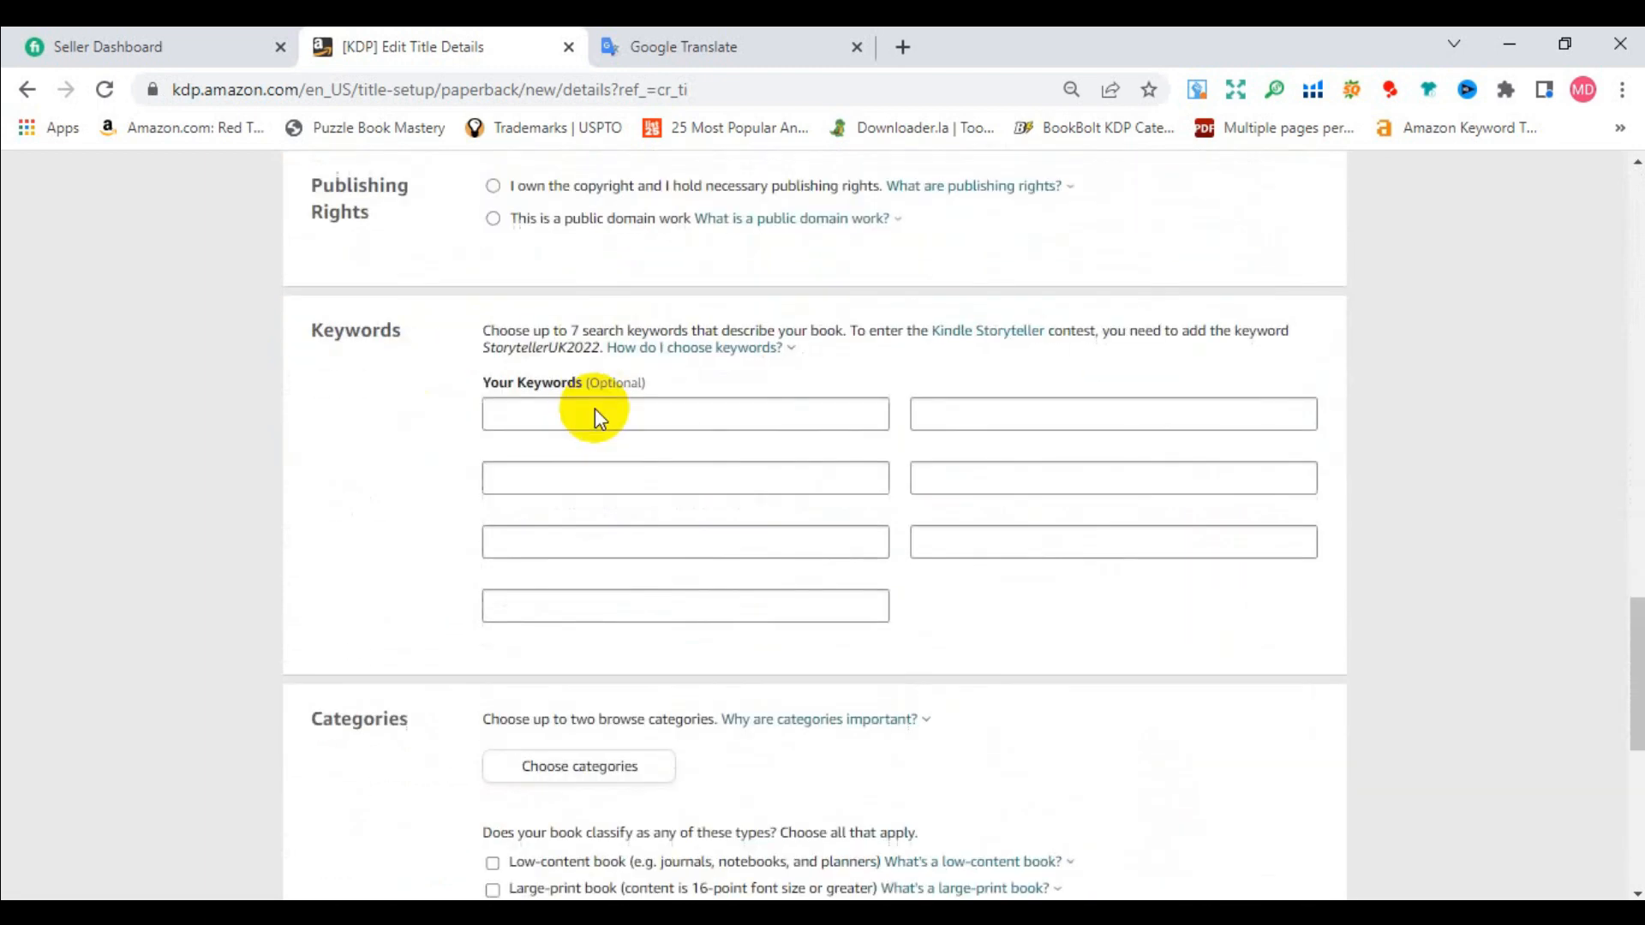
pyautogui.scroll(-2, 799, 414)
pyautogui.scroll(-4, 672, 466)
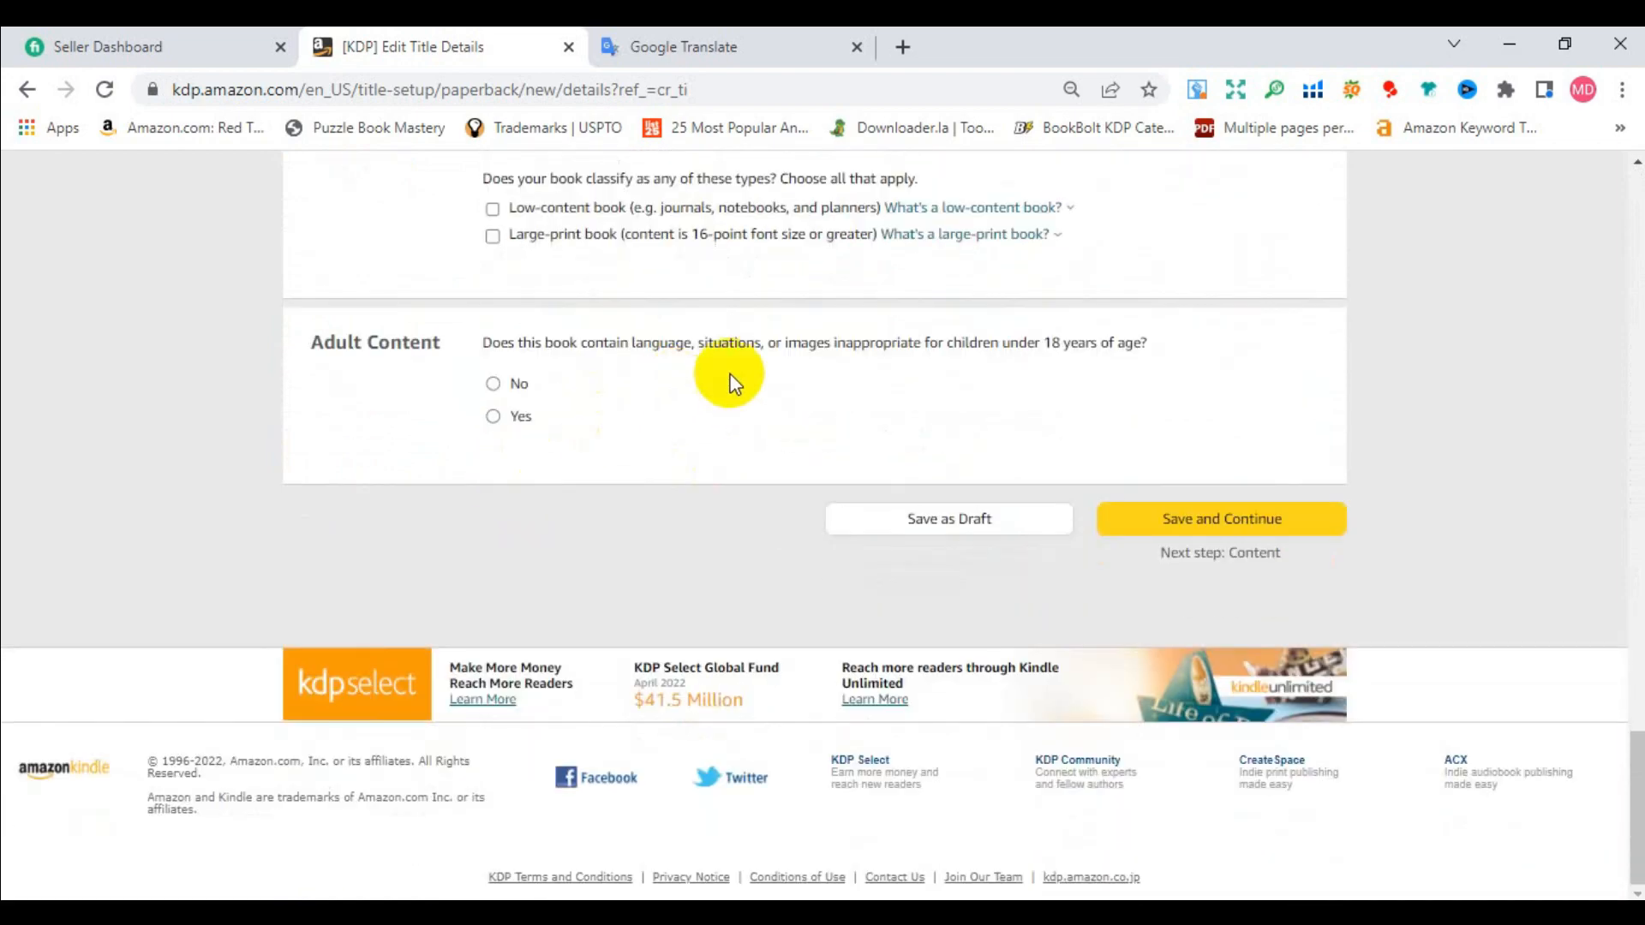
pyautogui.scroll(2, 842, 380)
pyautogui.scroll(20, 842, 379)
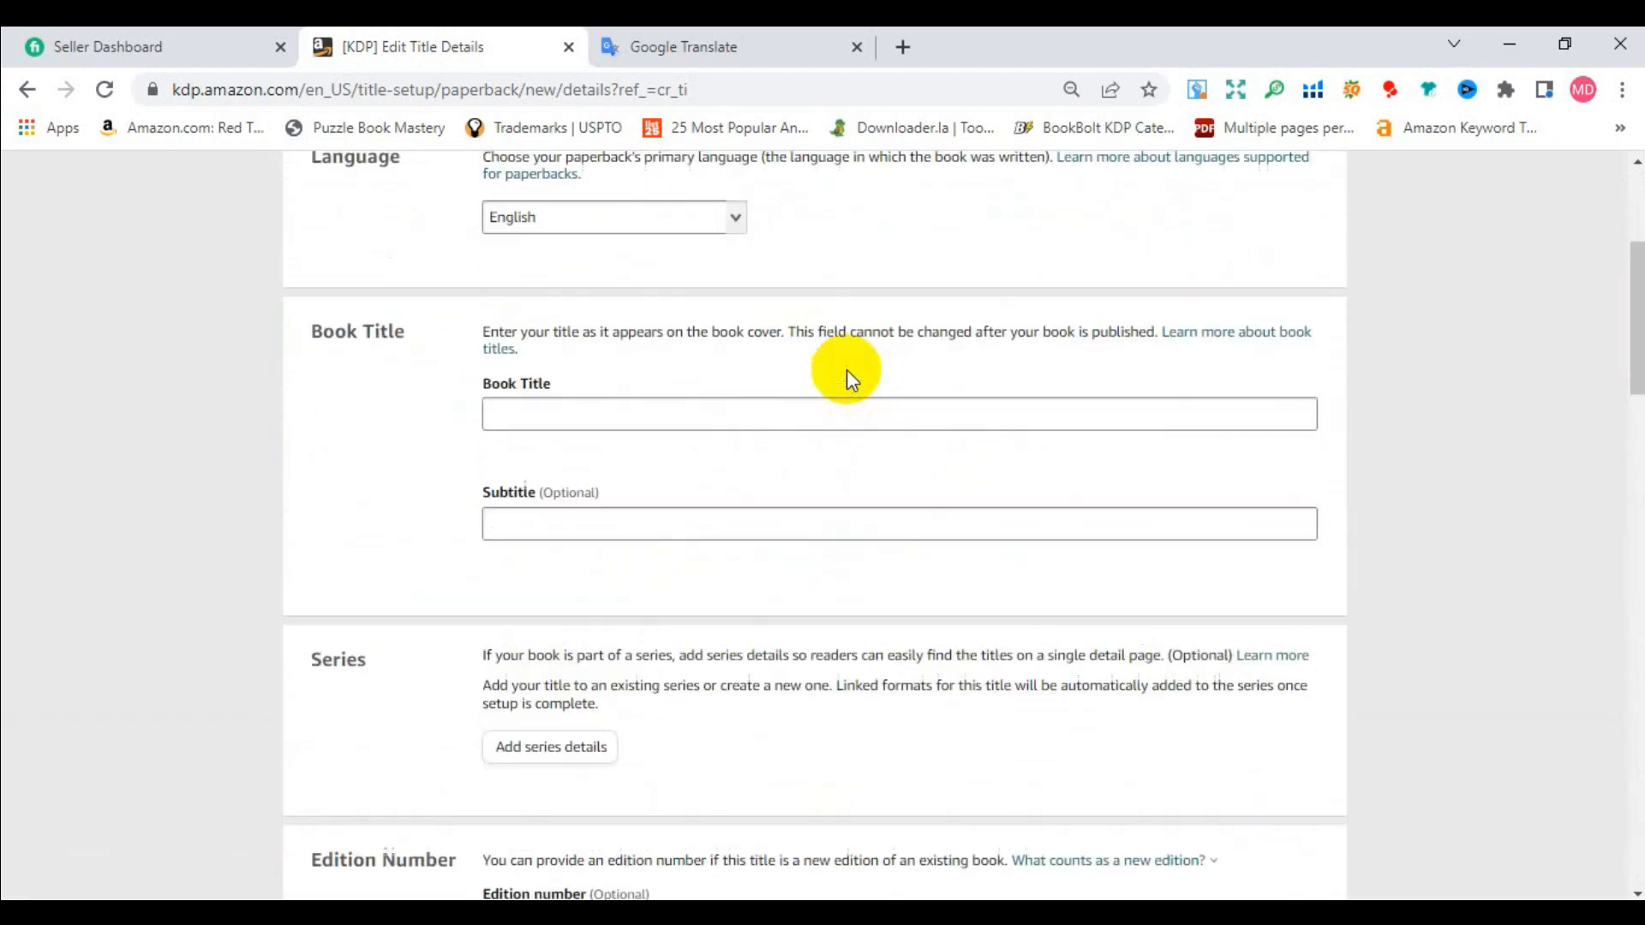
pyautogui.scroll(-3, 846, 369)
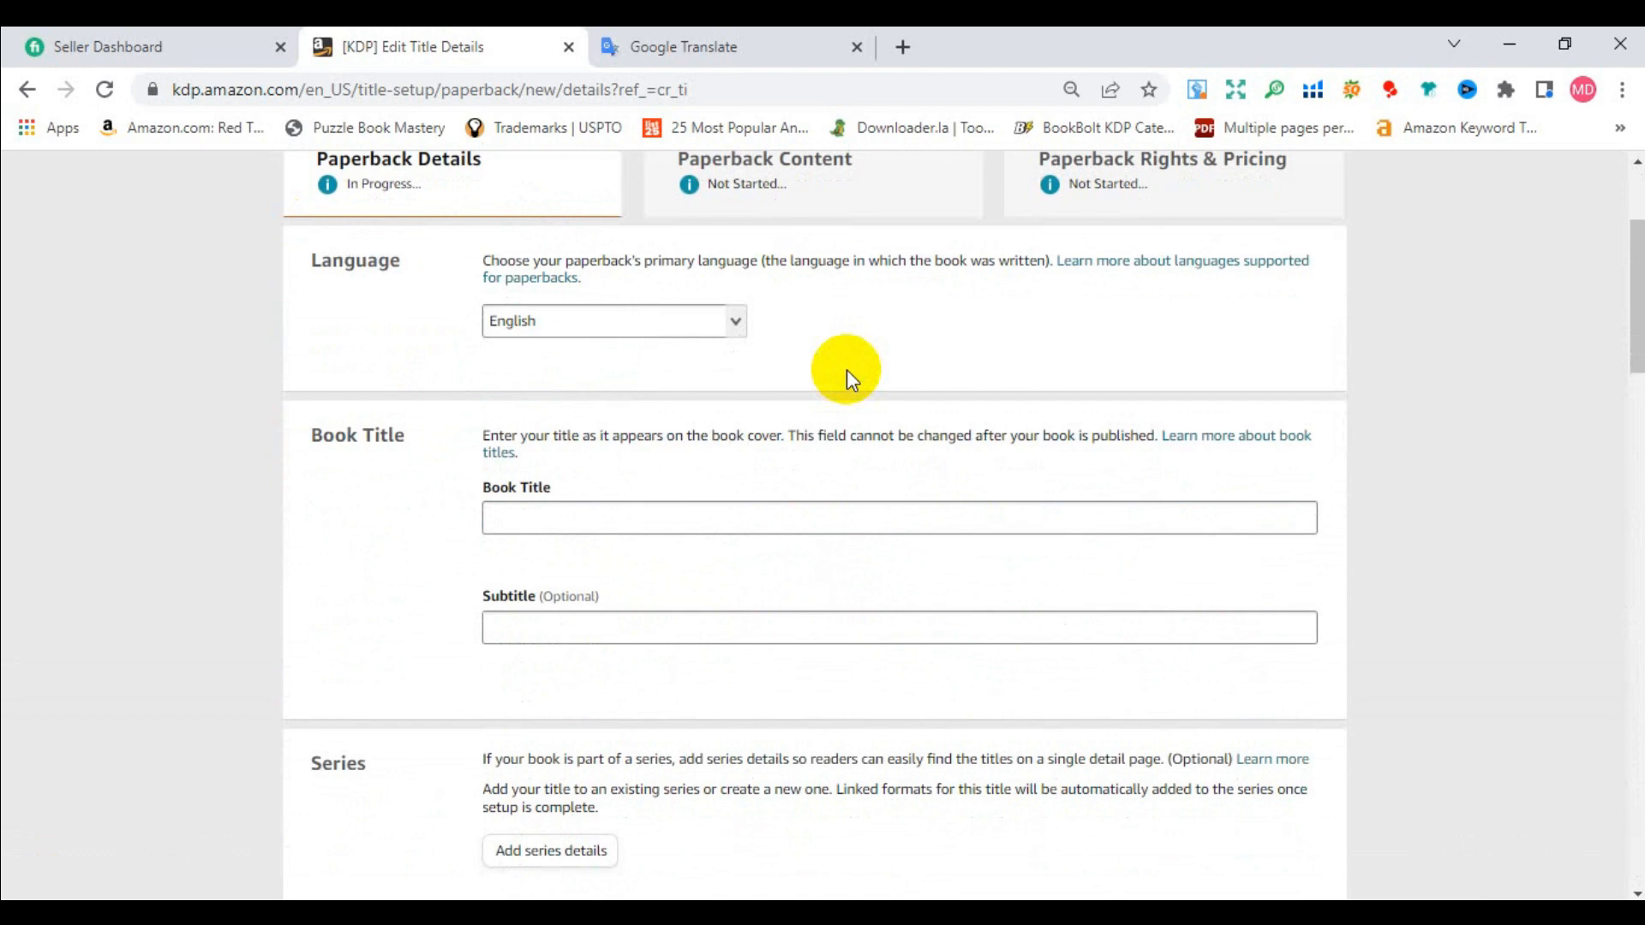
# Switch to the Word document TITLE and review the prepared title, subtitle, author, description and keywords.
pyautogui.hotkey('alt', 'Tab')
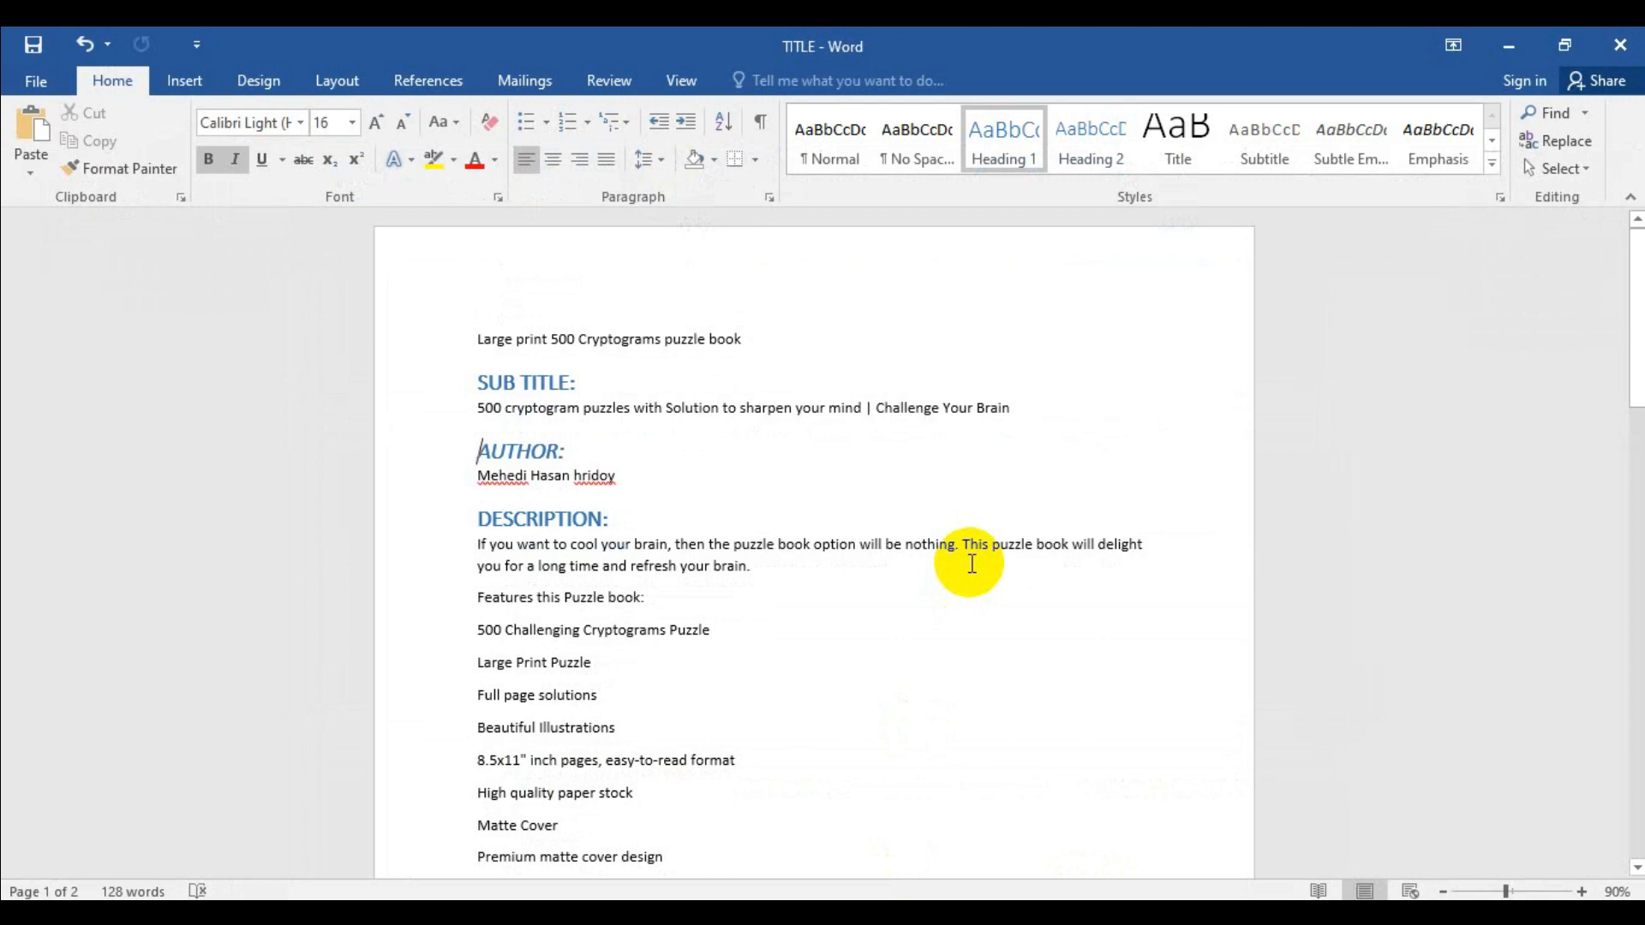
pyautogui.scroll(-3, 685, 429)
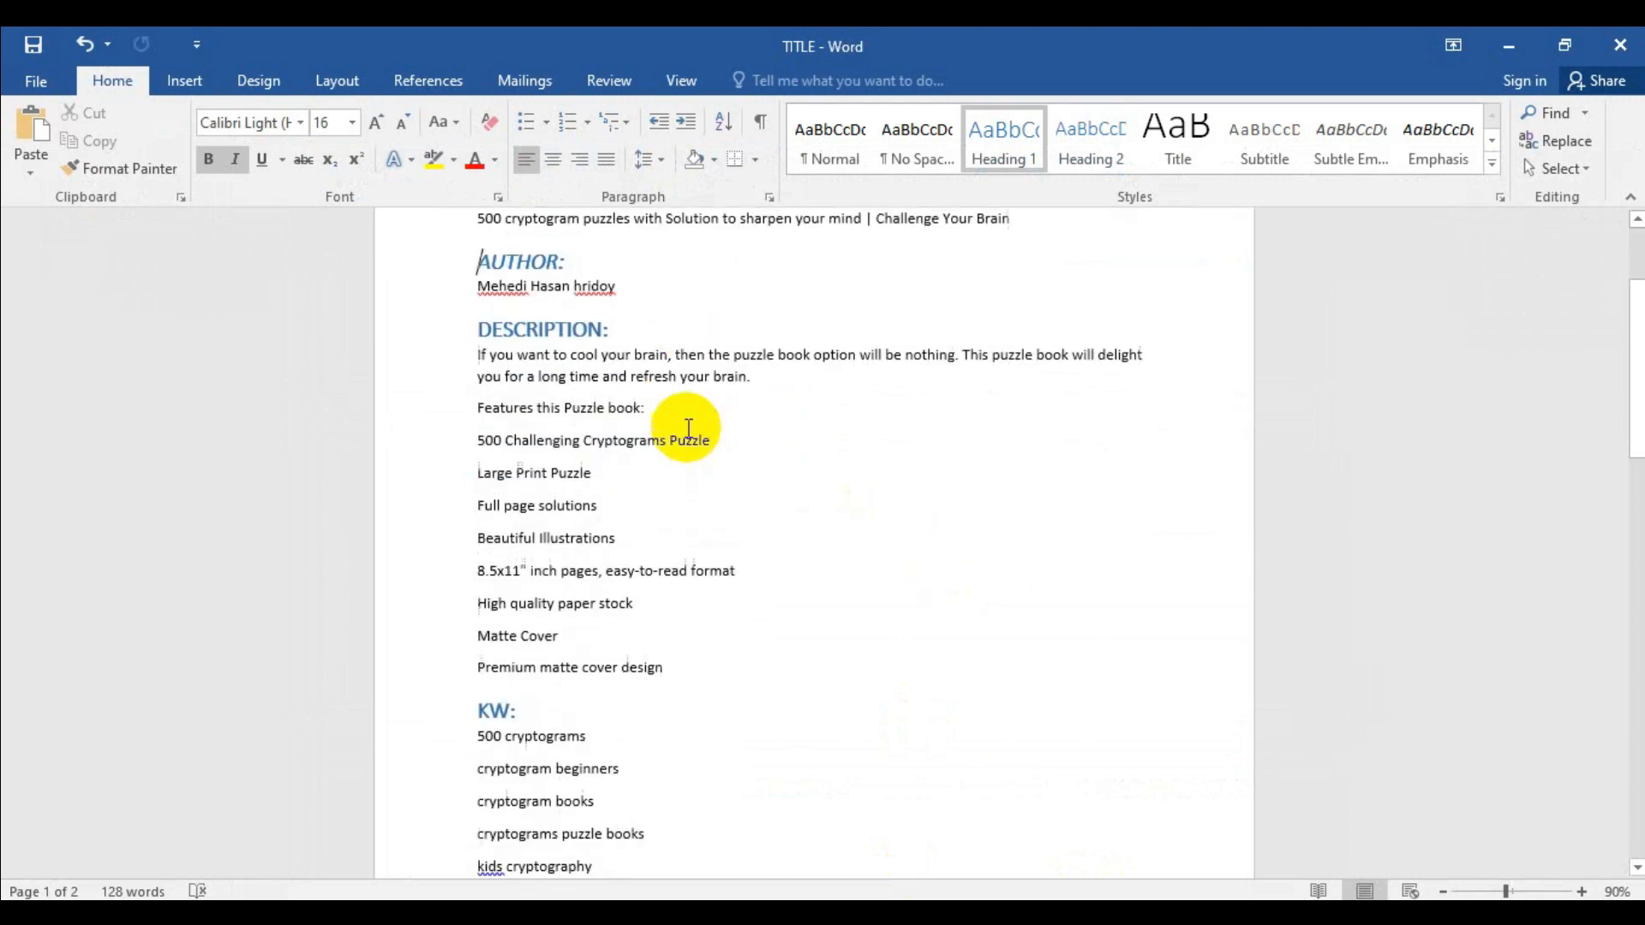
pyautogui.scroll(-5, 692, 409)
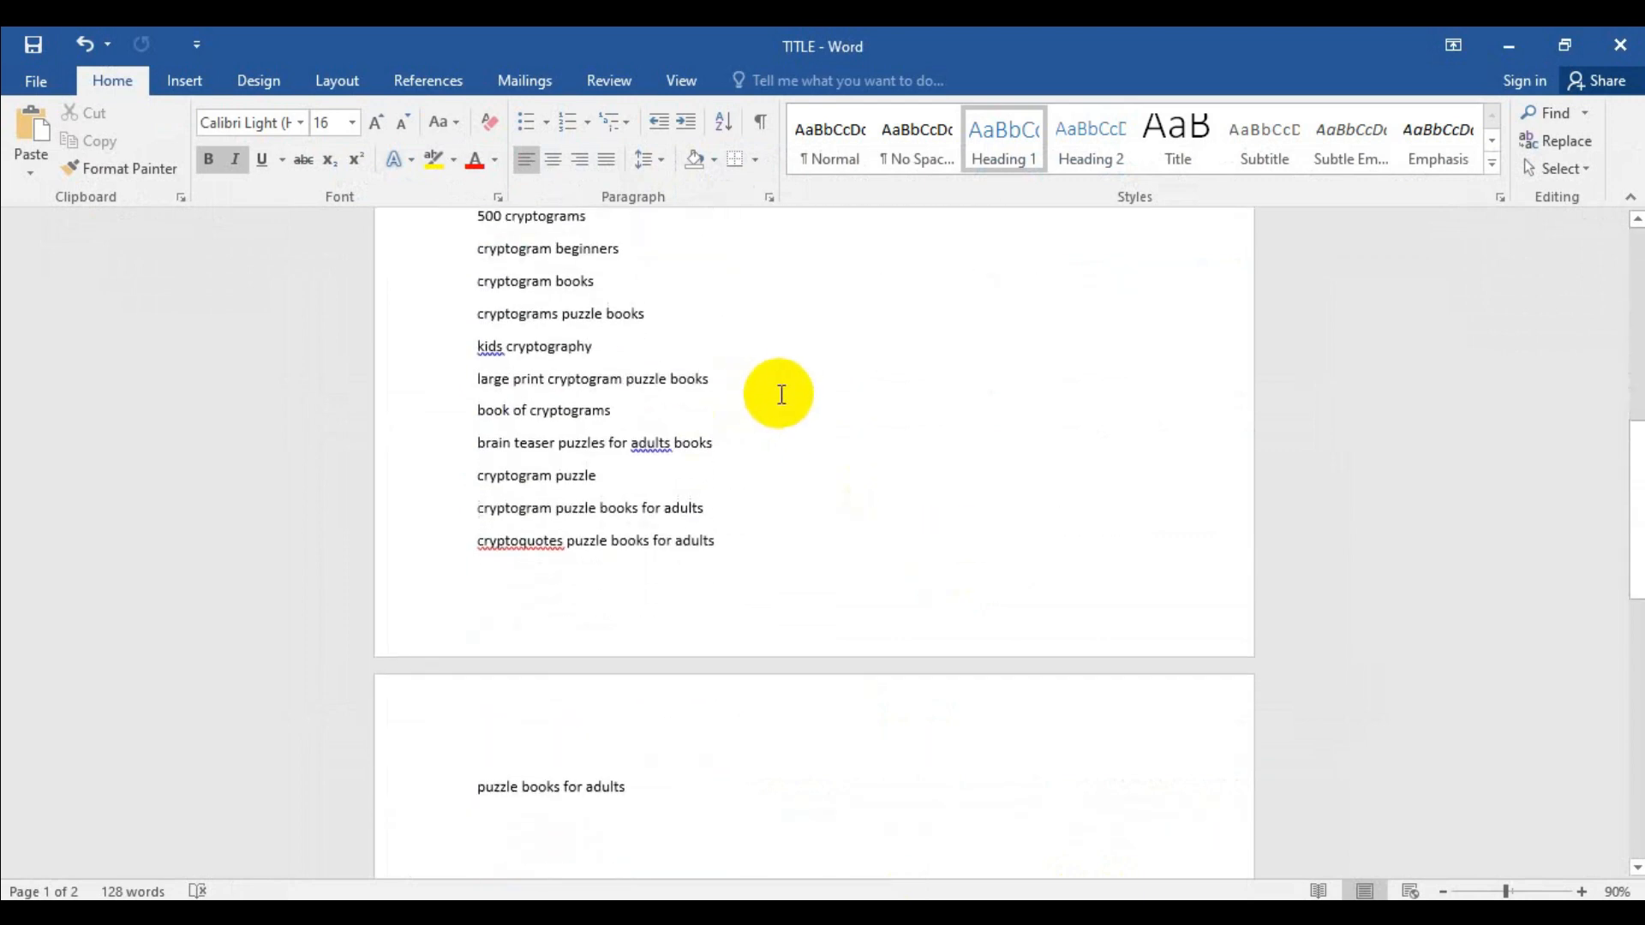
pyautogui.scroll(2, 782, 389)
pyautogui.scroll(4, 784, 389)
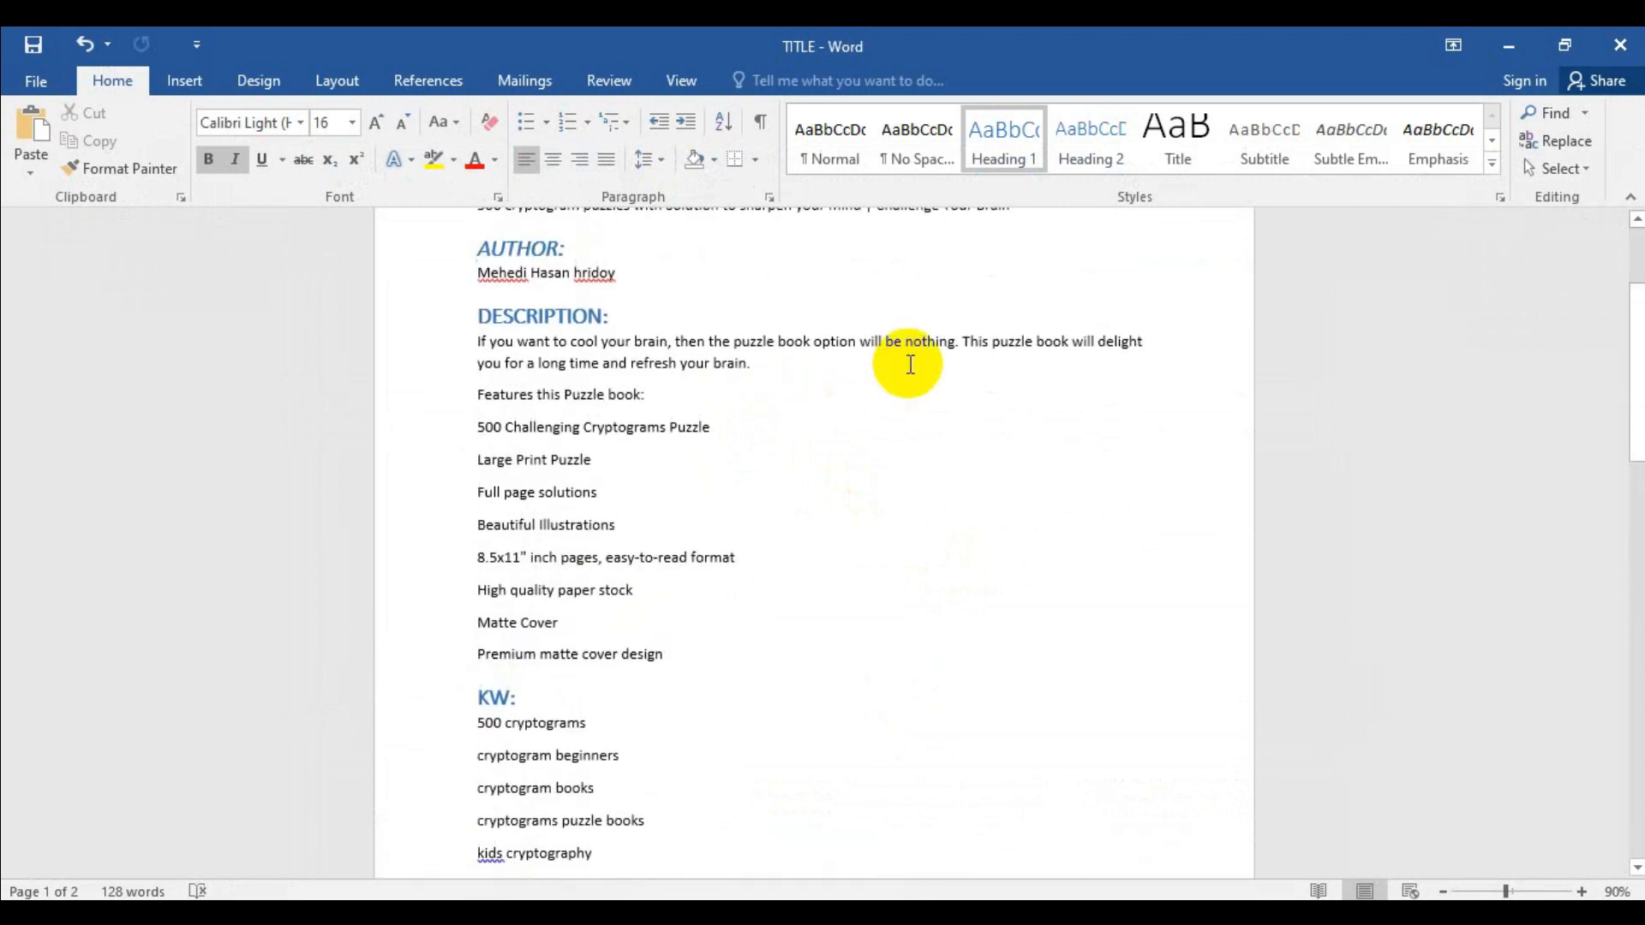
pyautogui.scroll(3, 910, 364)
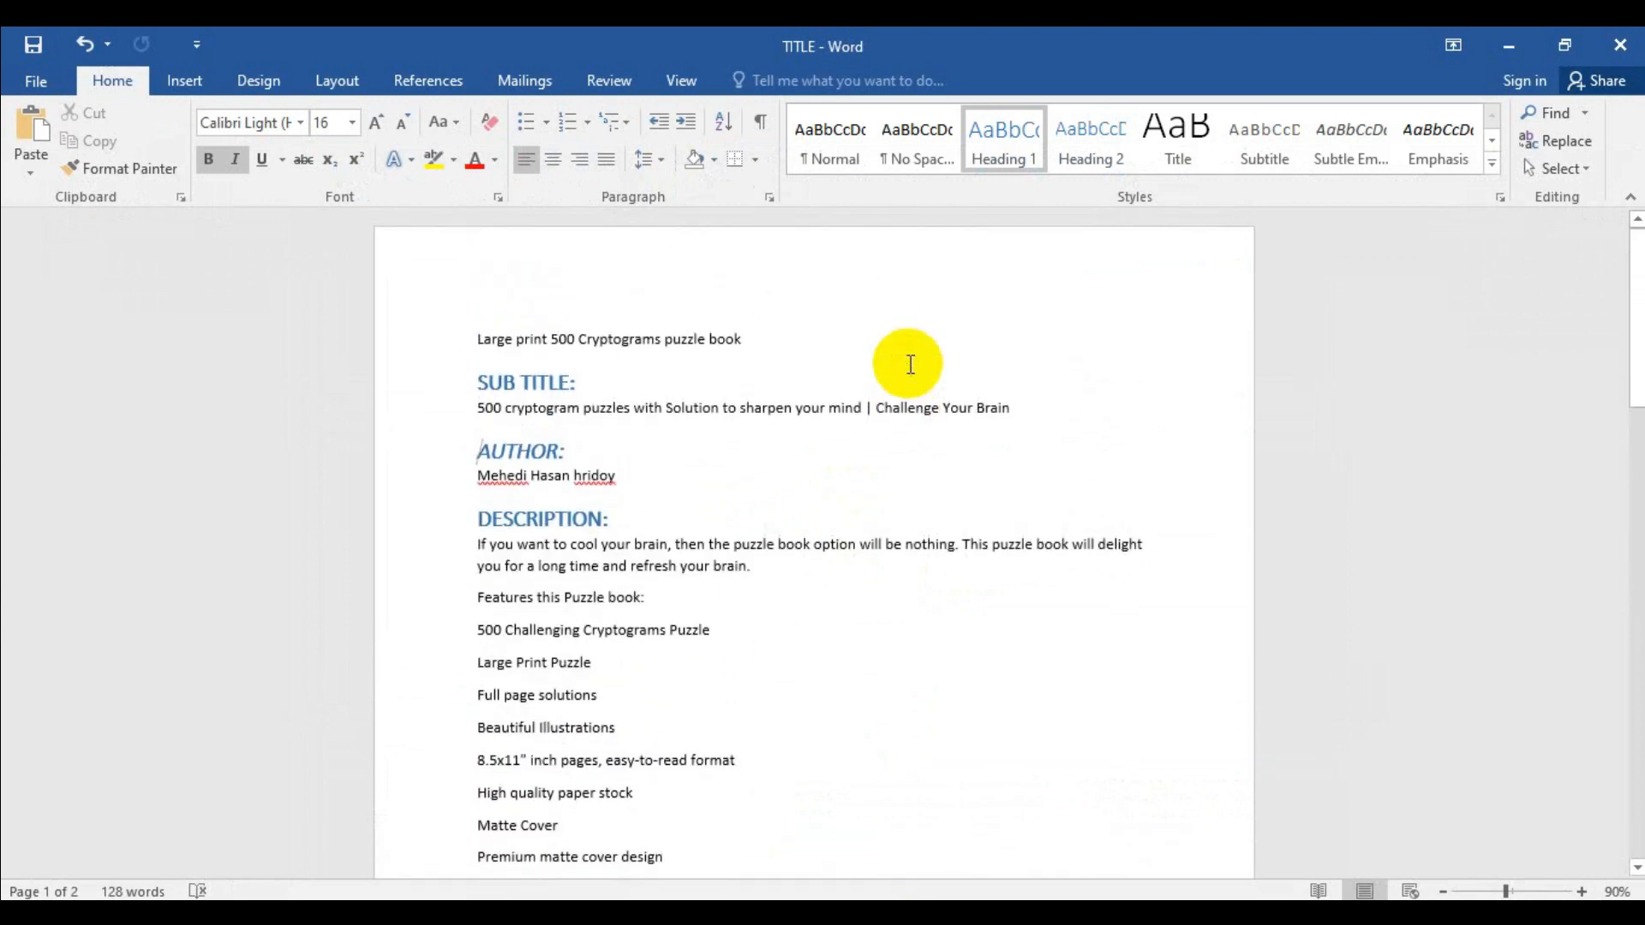
pyautogui.scroll(-2, 910, 365)
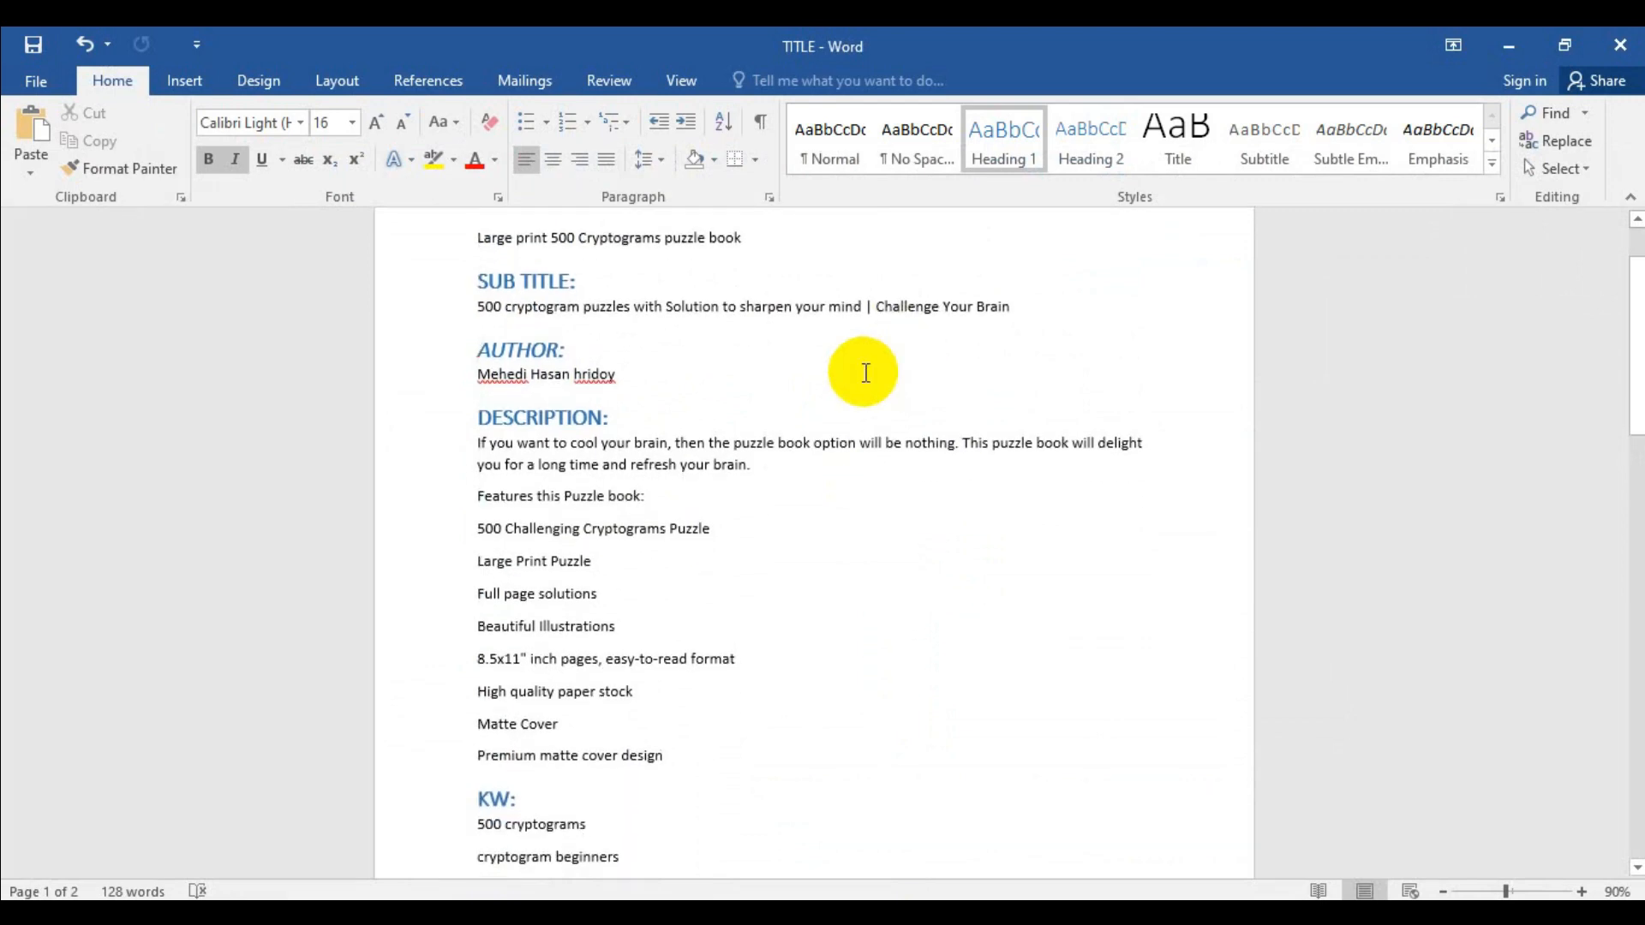
pyautogui.scroll(1, 776, 387)
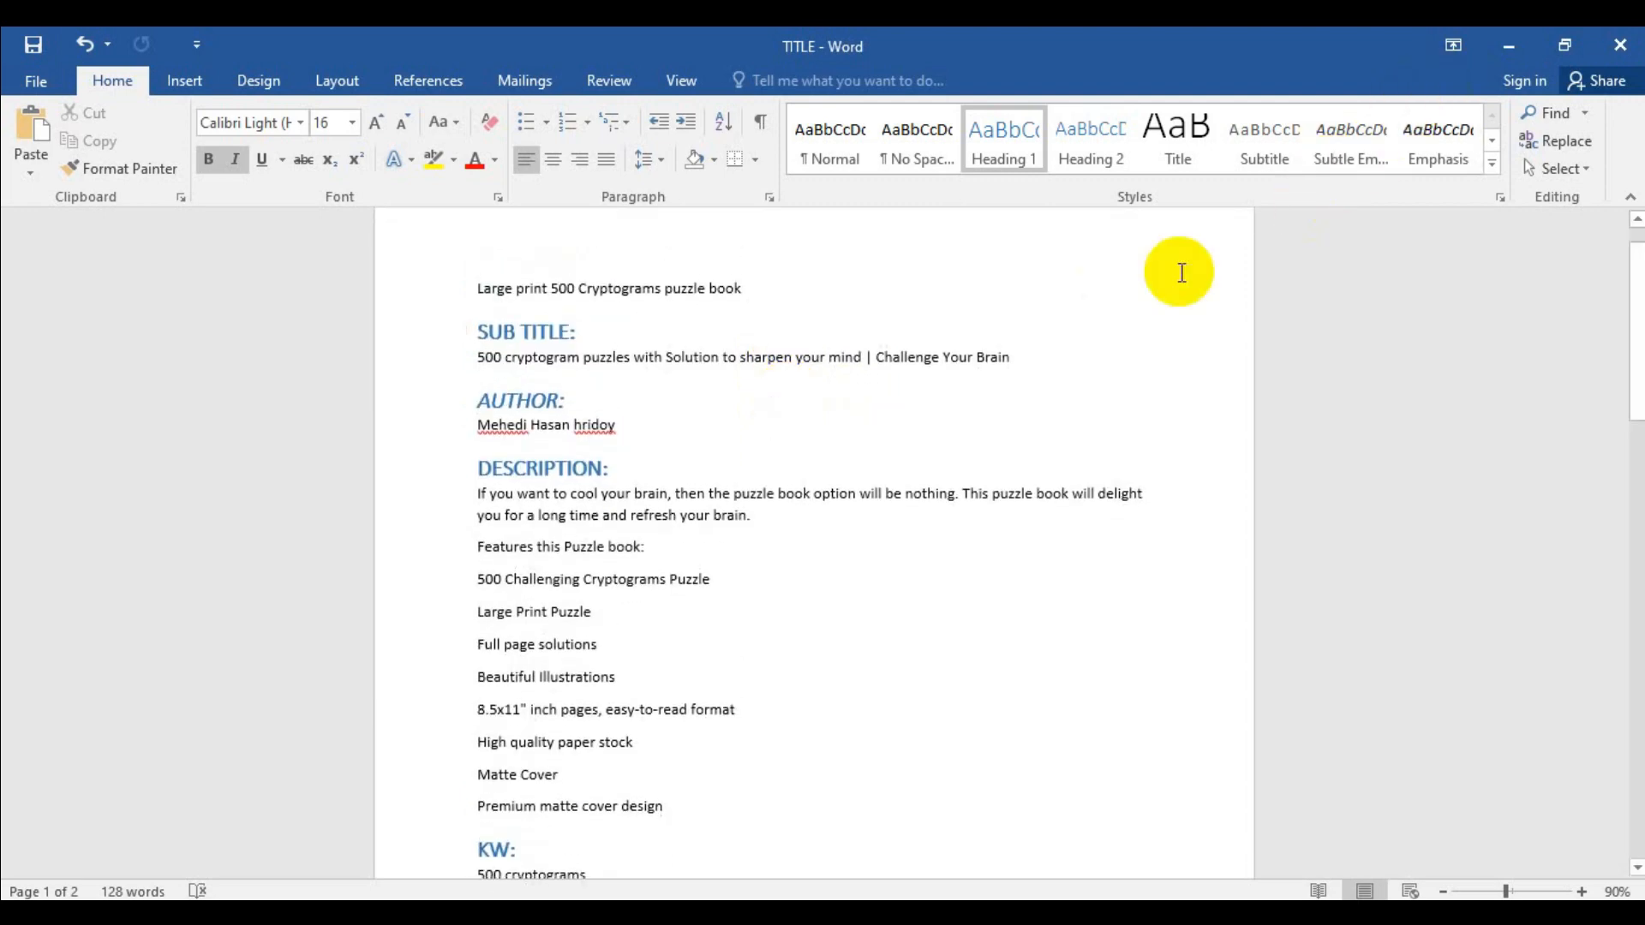
pyautogui.click(1510, 44)
# Copy "Large print 500 Cryptograms puzzle book" from the Word document into the paperback's Book Title field.
pyautogui.scroll(-3, 636, 358)
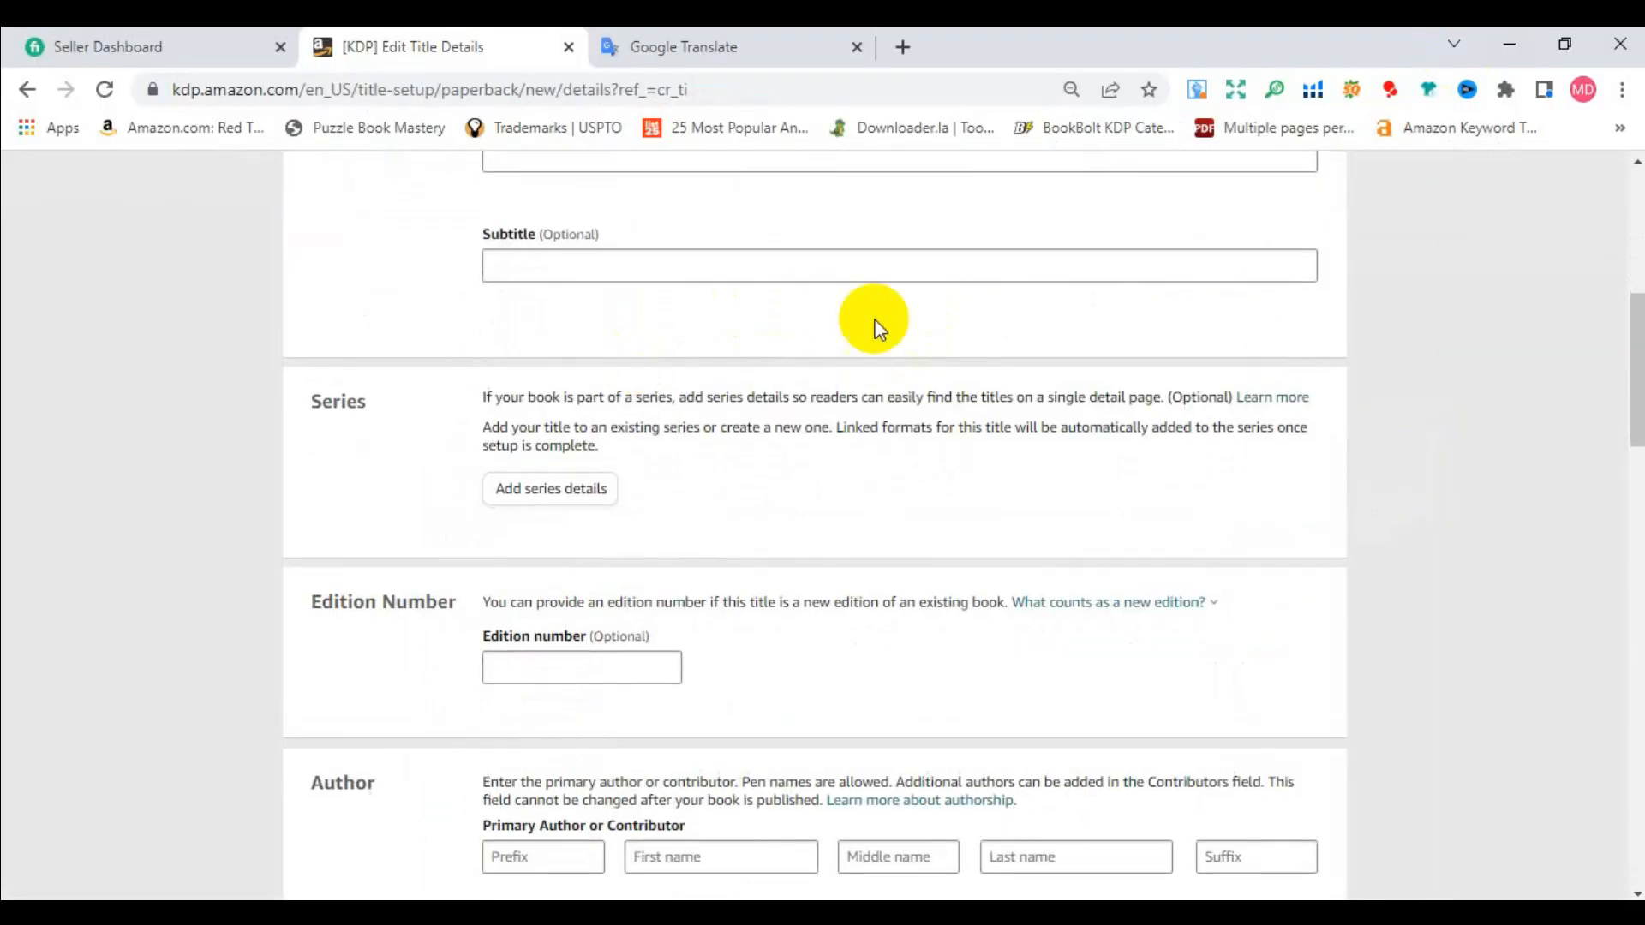
pyautogui.scroll(2, 875, 328)
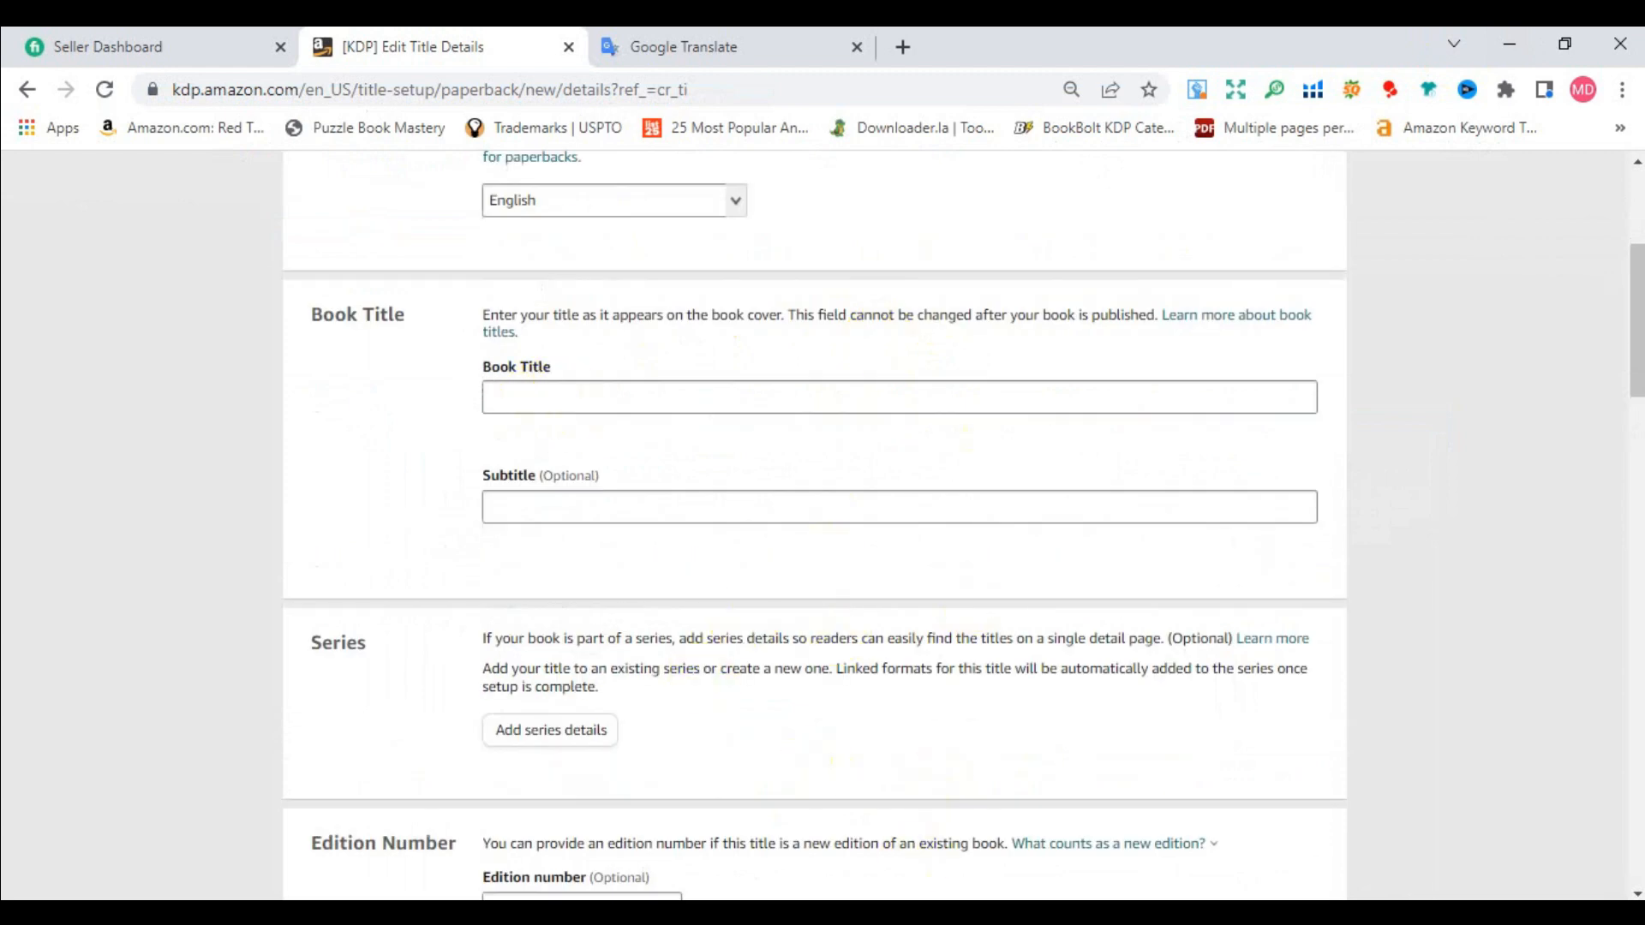
pyautogui.hotkey('alt', 'Tab')
pyautogui.moveTo(751, 303); pyautogui.dragTo(465, 278)
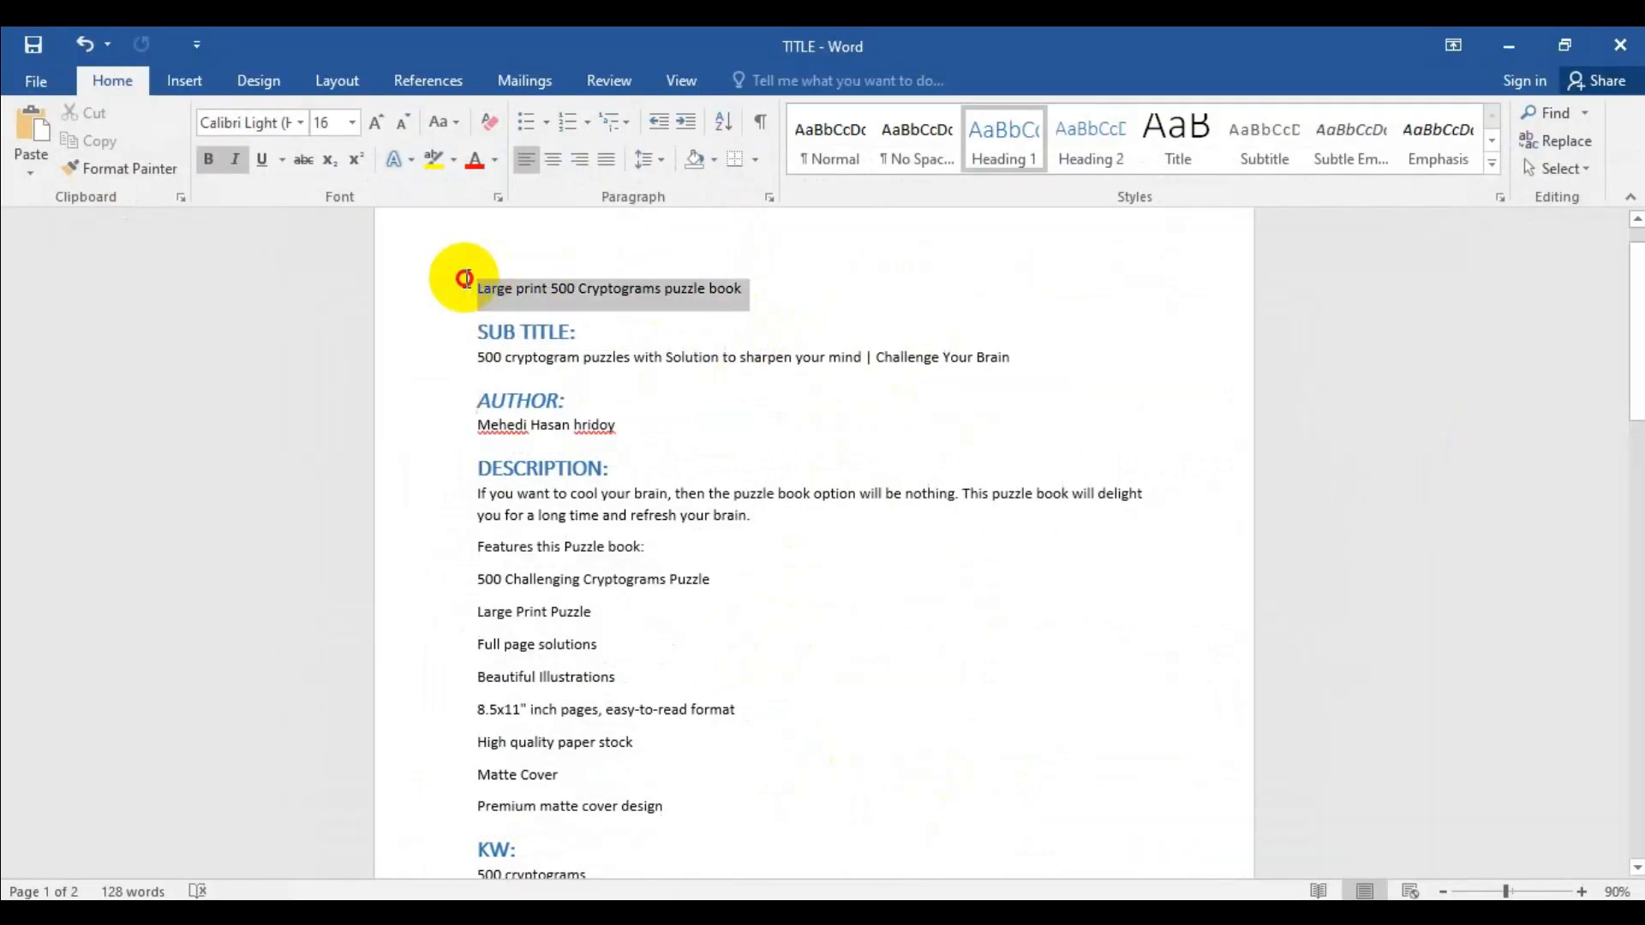
pyautogui.rightClick(561, 291)
pyautogui.click(608, 337)
pyautogui.click(1508, 45)
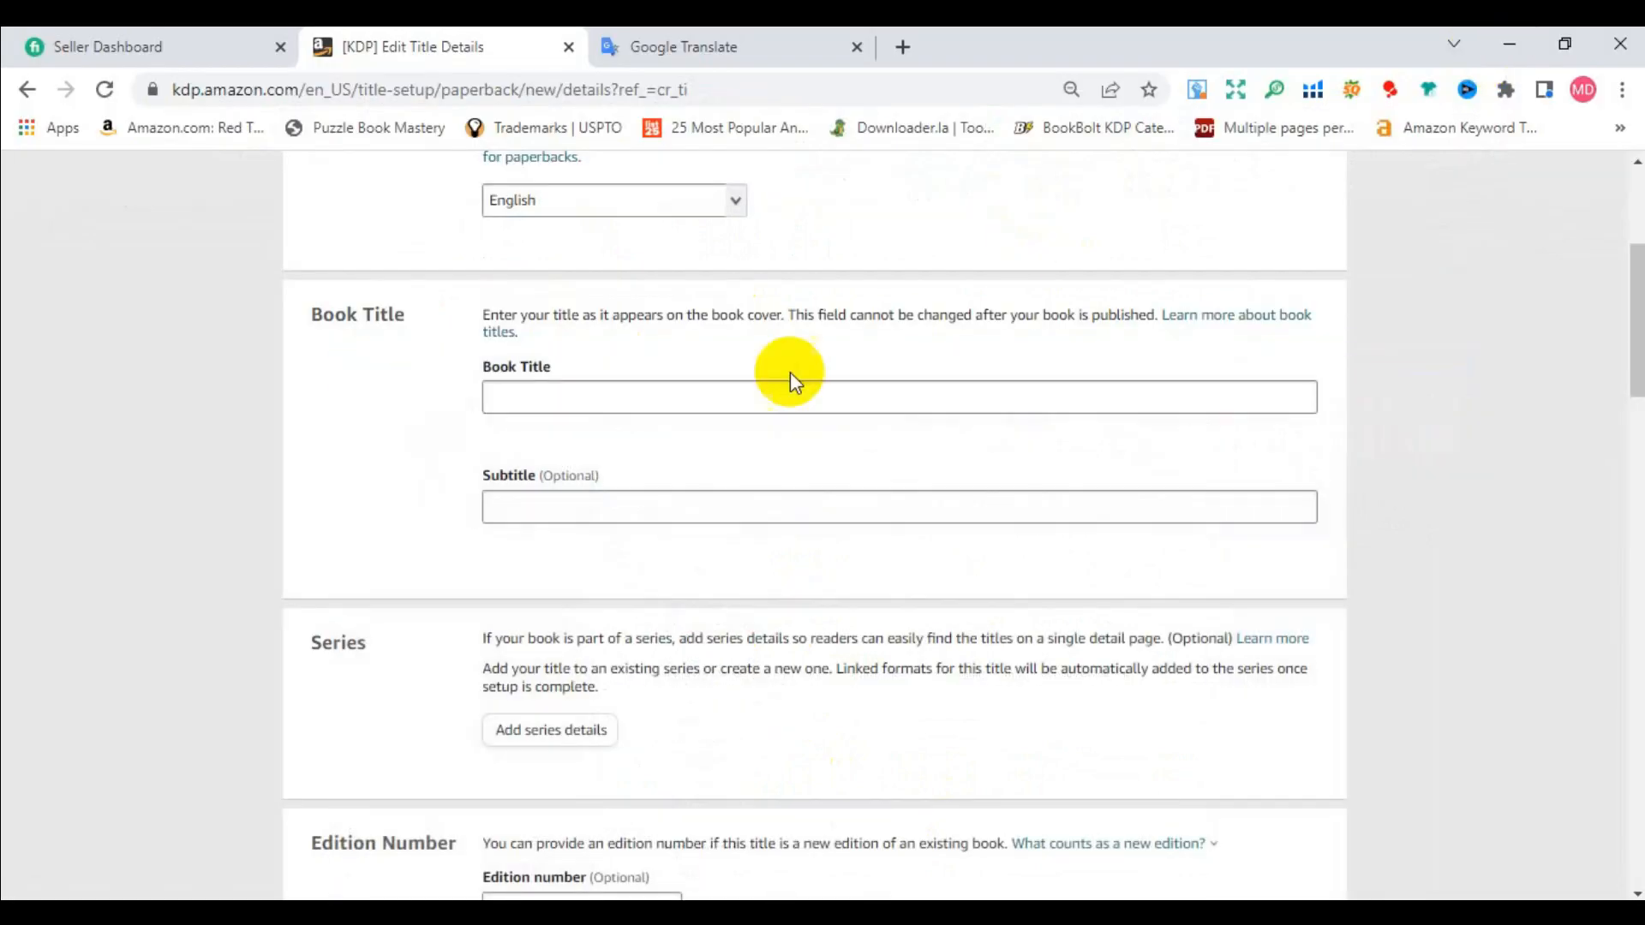
pyautogui.rightClick(671, 397)
pyautogui.click(724, 574)
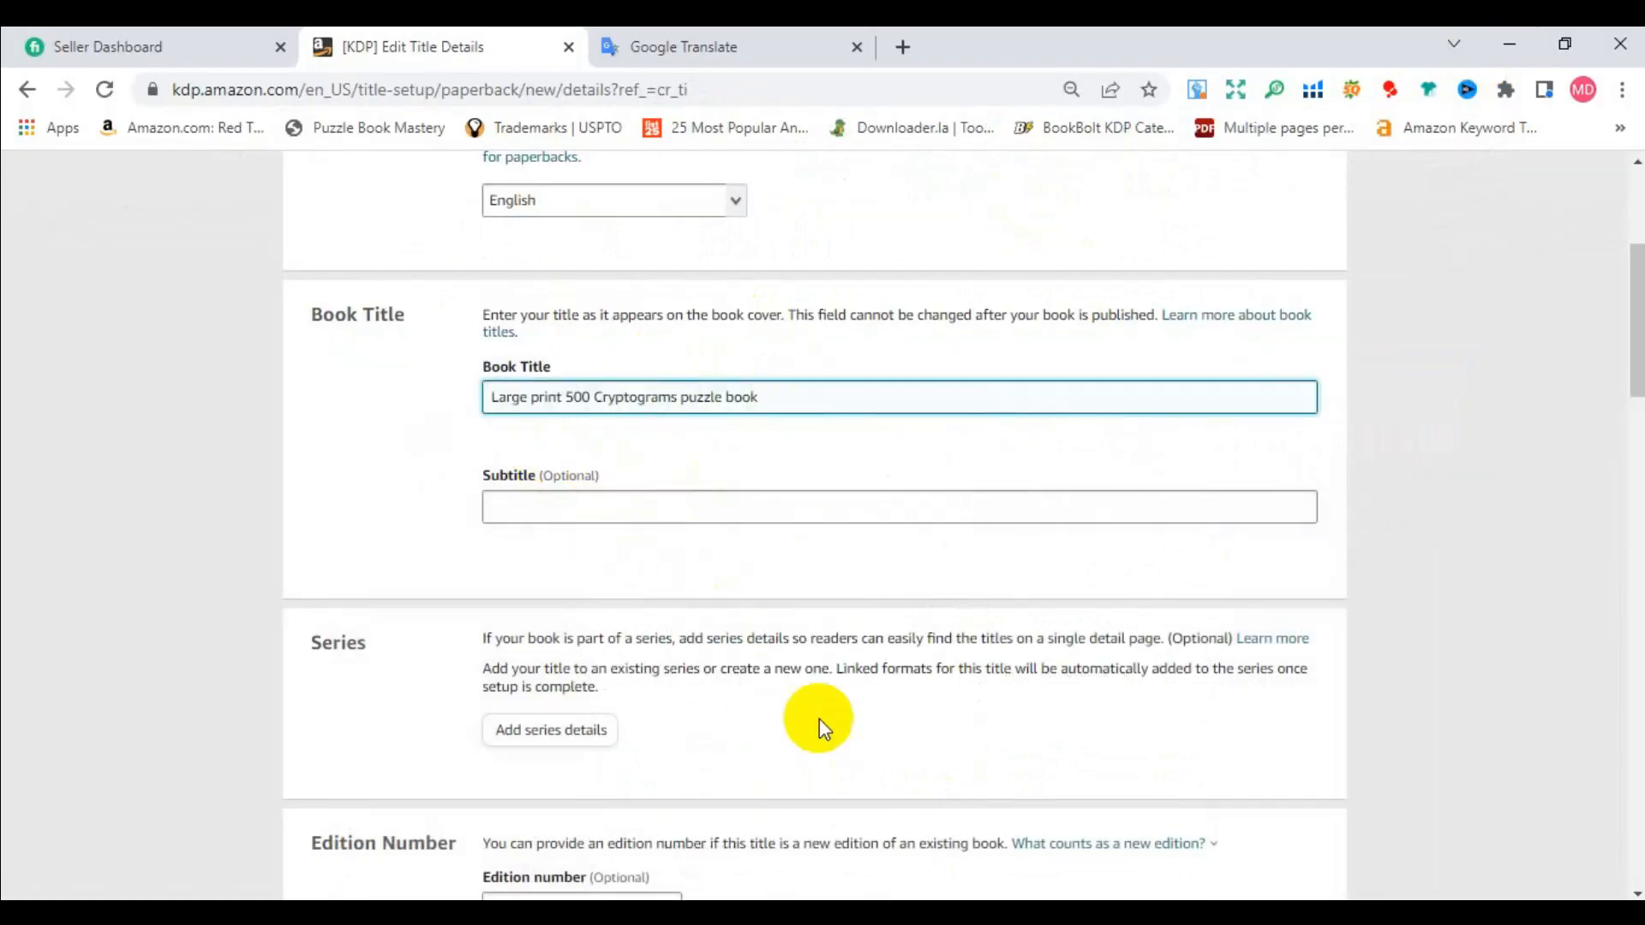
# Copy "500 cryptogram puzzles with Solution to sharpen your mind | Challenge Your Brain" from the Word document into the Subtitle field.
pyautogui.click(899, 882)
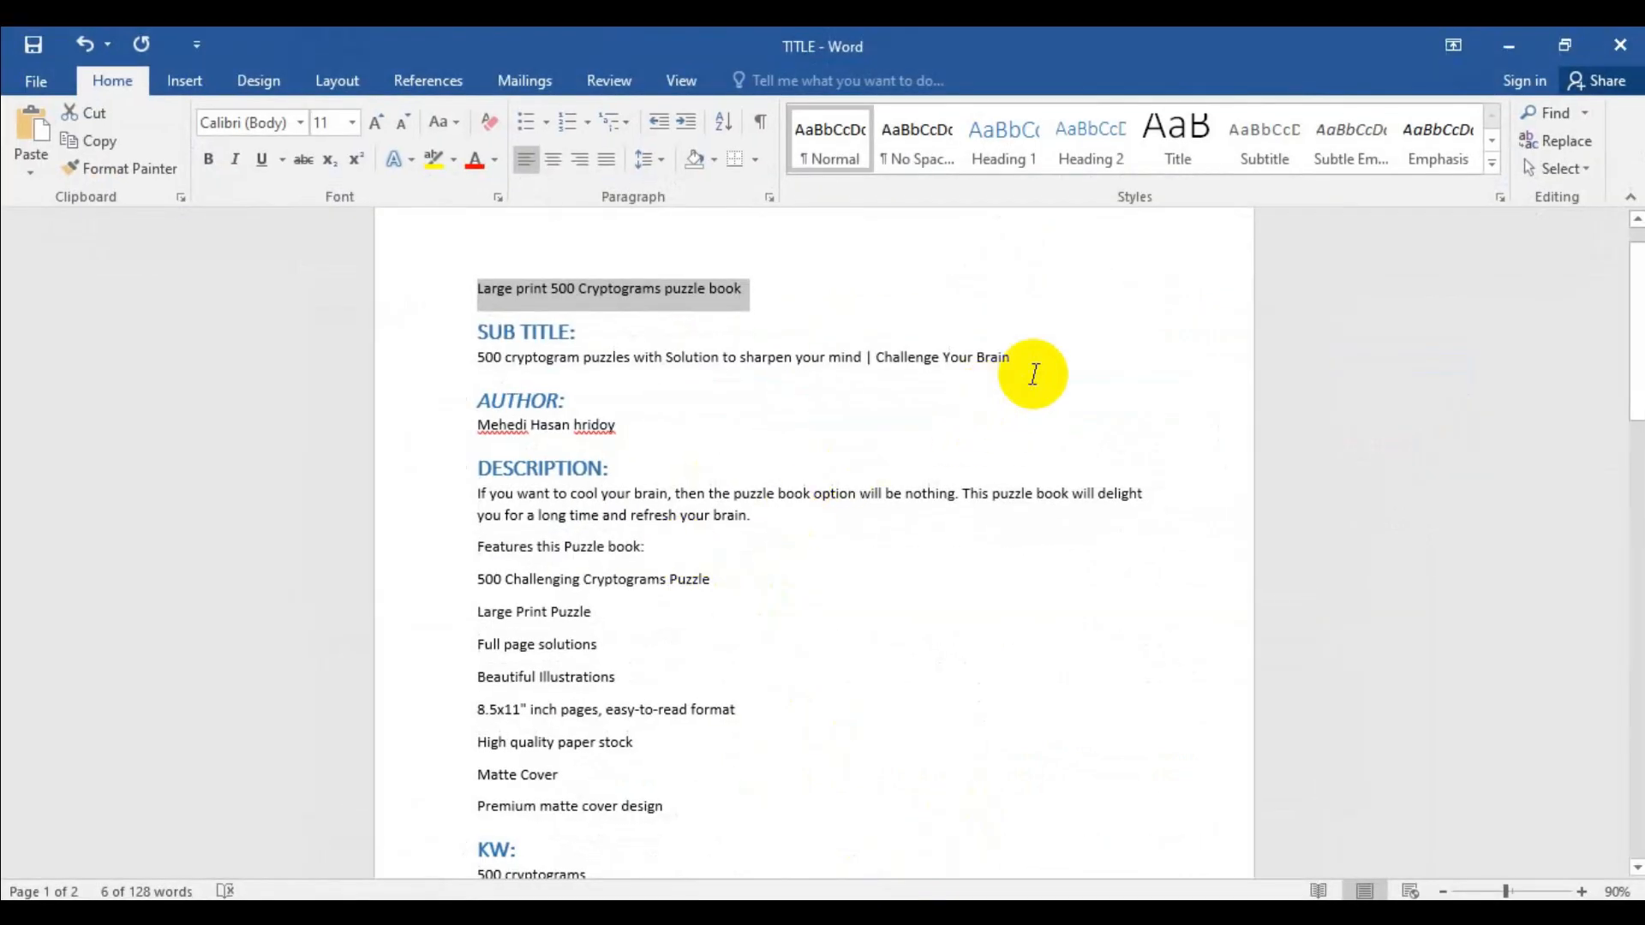
pyautogui.moveTo(1039, 368); pyautogui.dragTo(479, 358)
pyautogui.rightClick(562, 364)
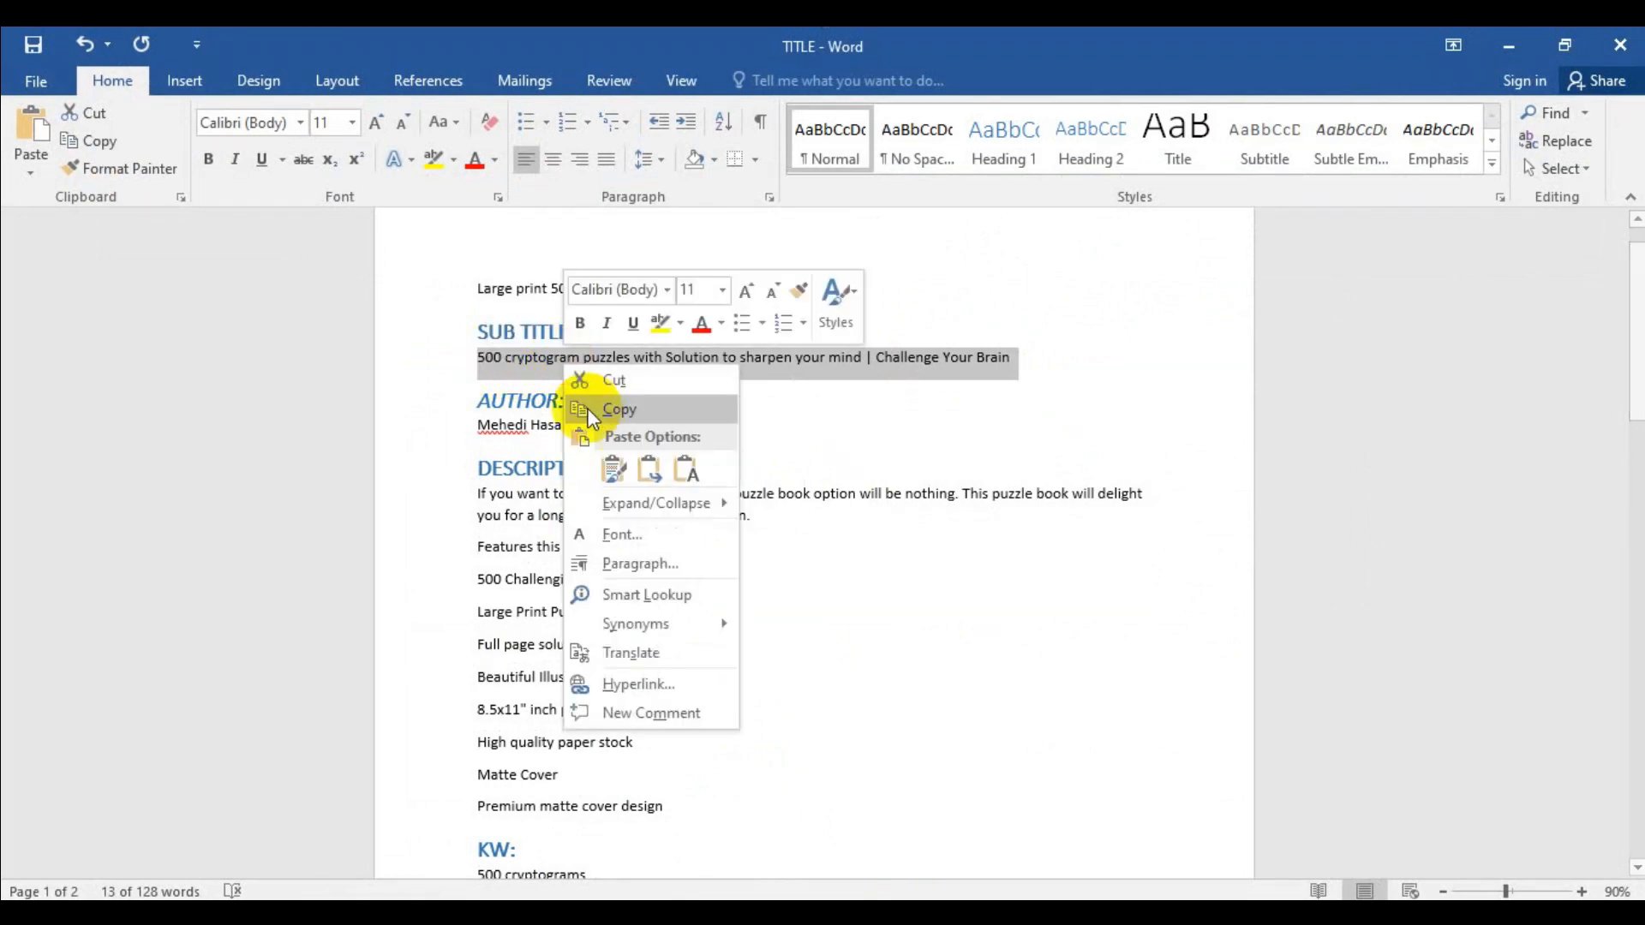
pyautogui.click(608, 411)
pyautogui.click(1508, 45)
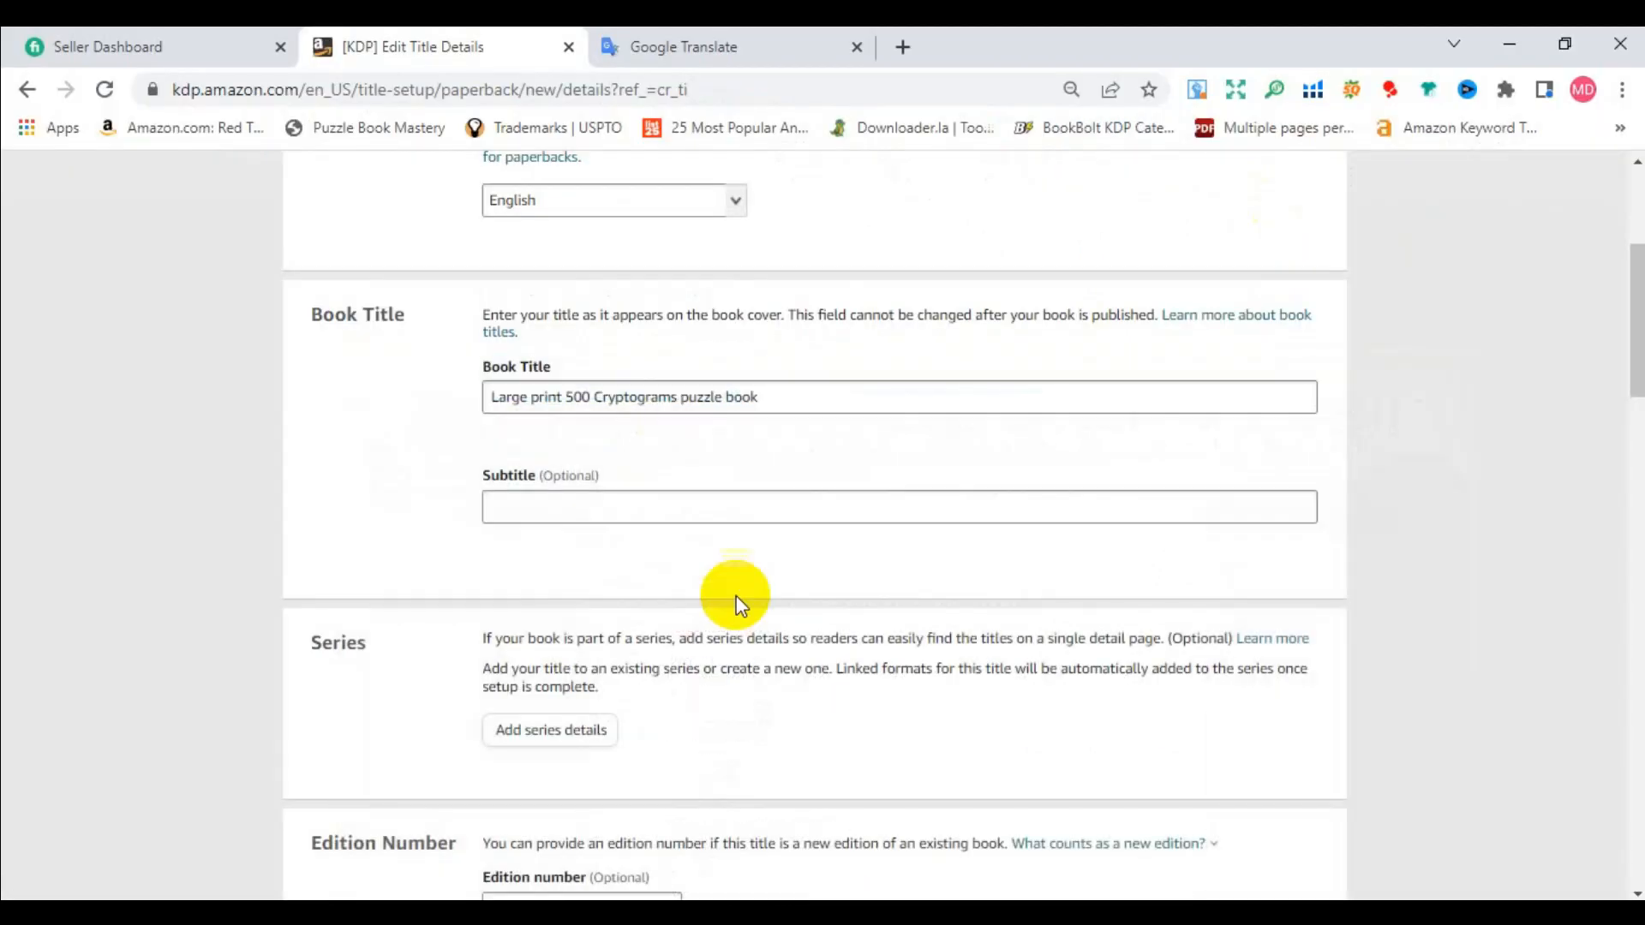
pyautogui.rightClick(613, 509)
pyautogui.click(694, 291)
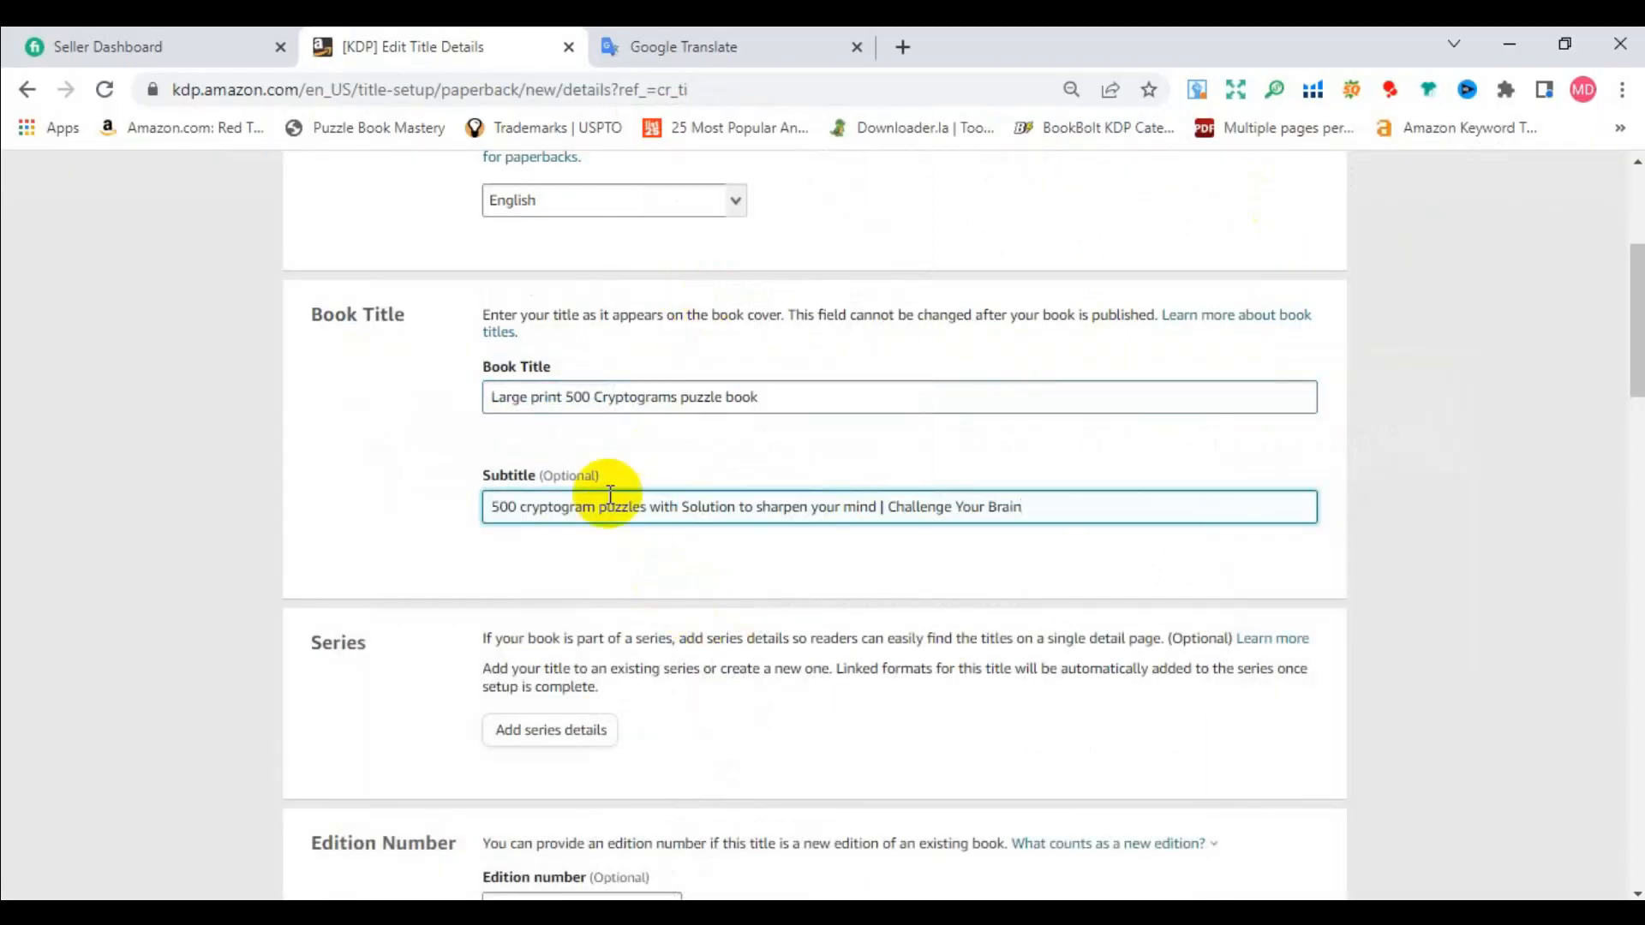
pyautogui.click(478, 548)
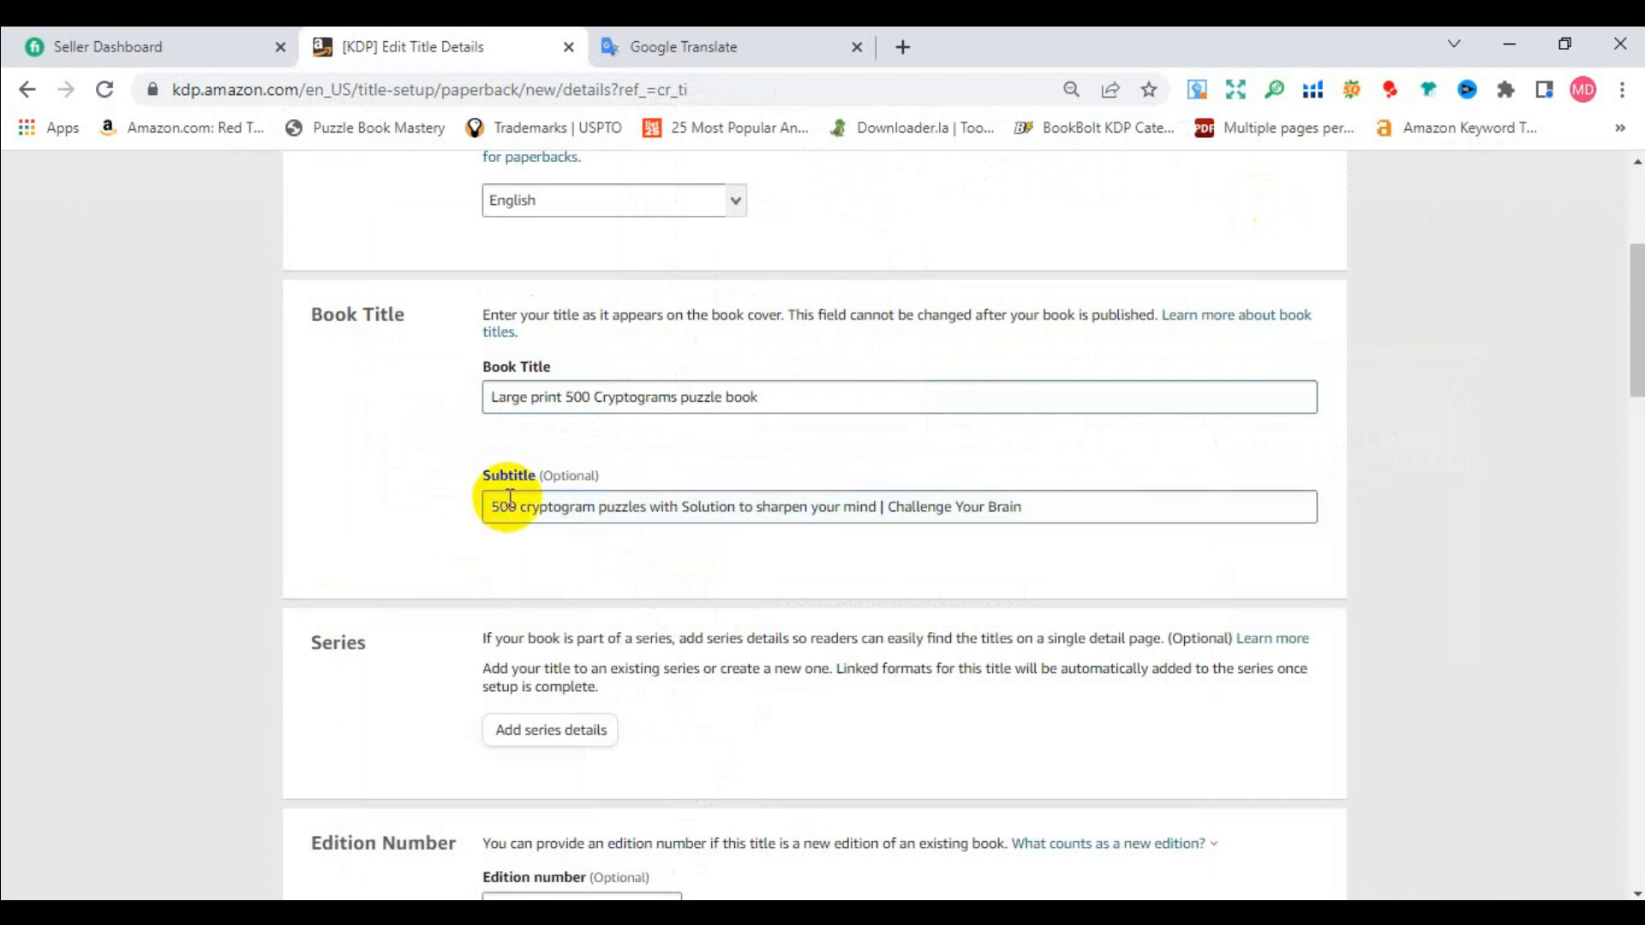
# Switch to the Word document TITLE and copy the author's name from under the AUTHOR heading.
pyautogui.scroll(-8, 510, 499)
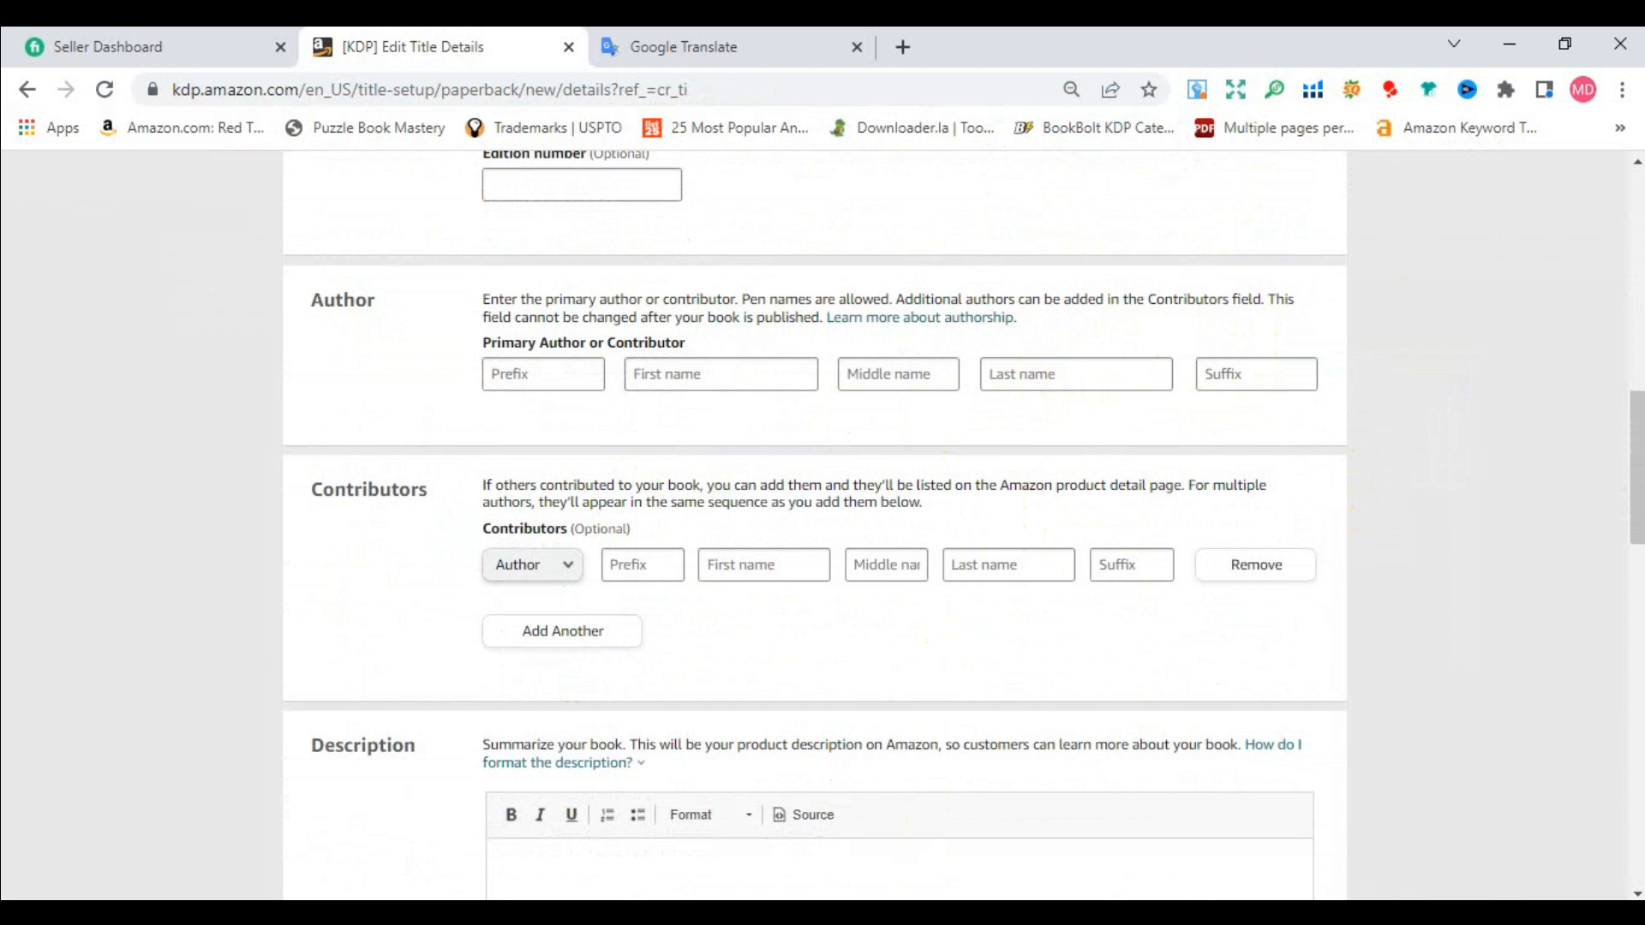
pyautogui.click(900, 863)
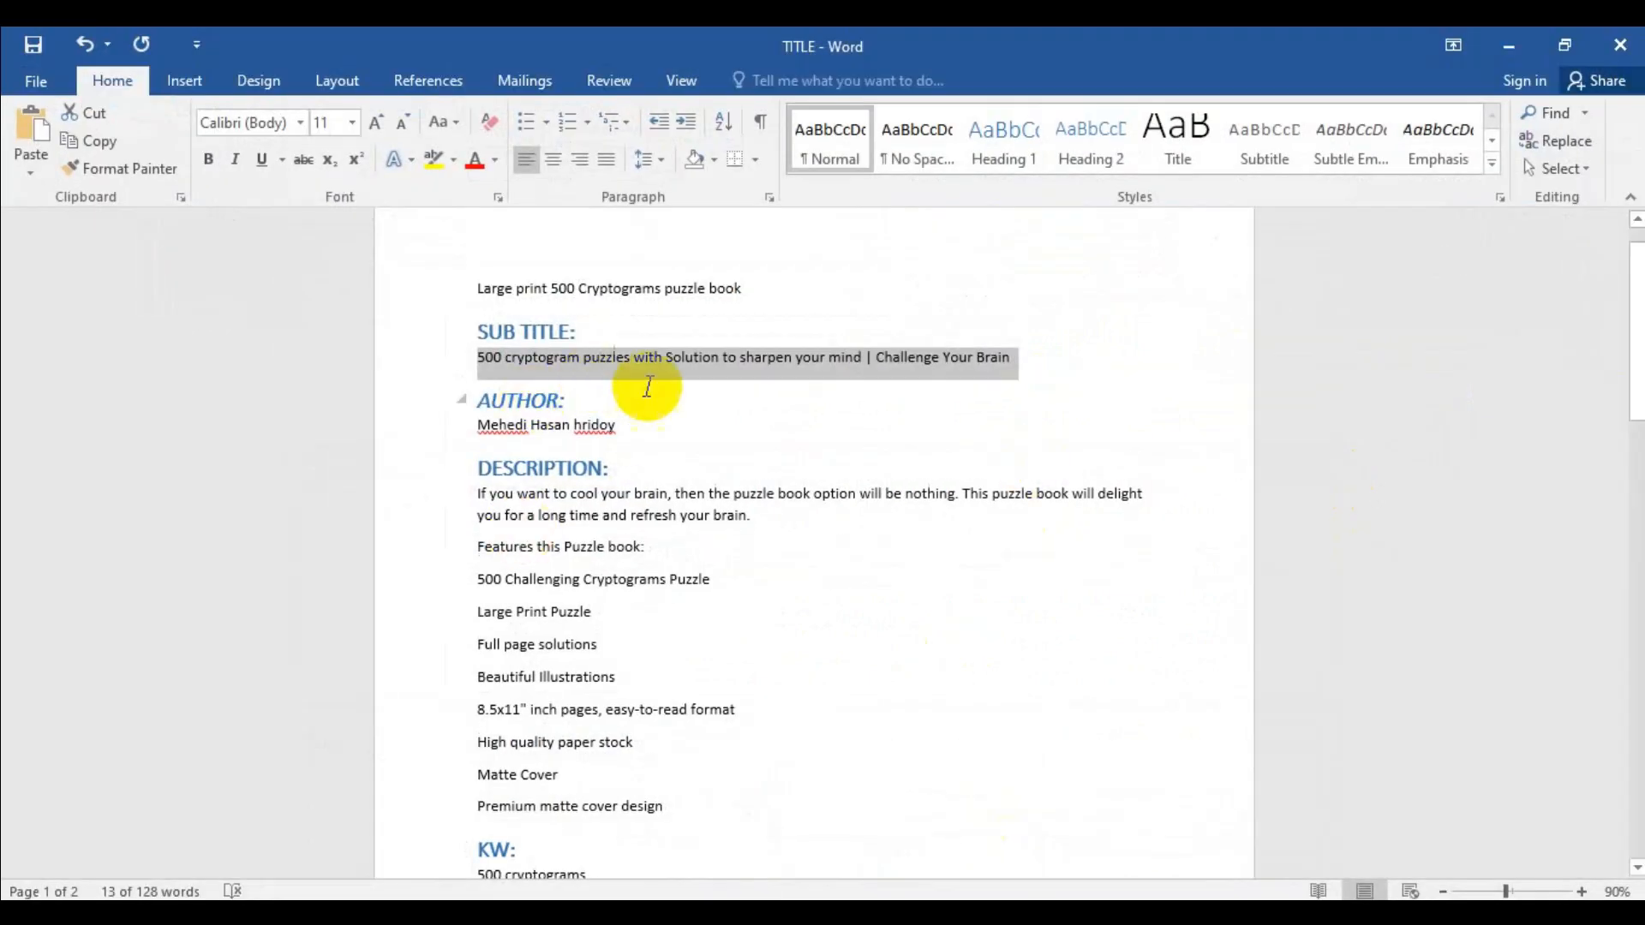
pyautogui.moveTo(630, 433); pyautogui.dragTo(482, 432)
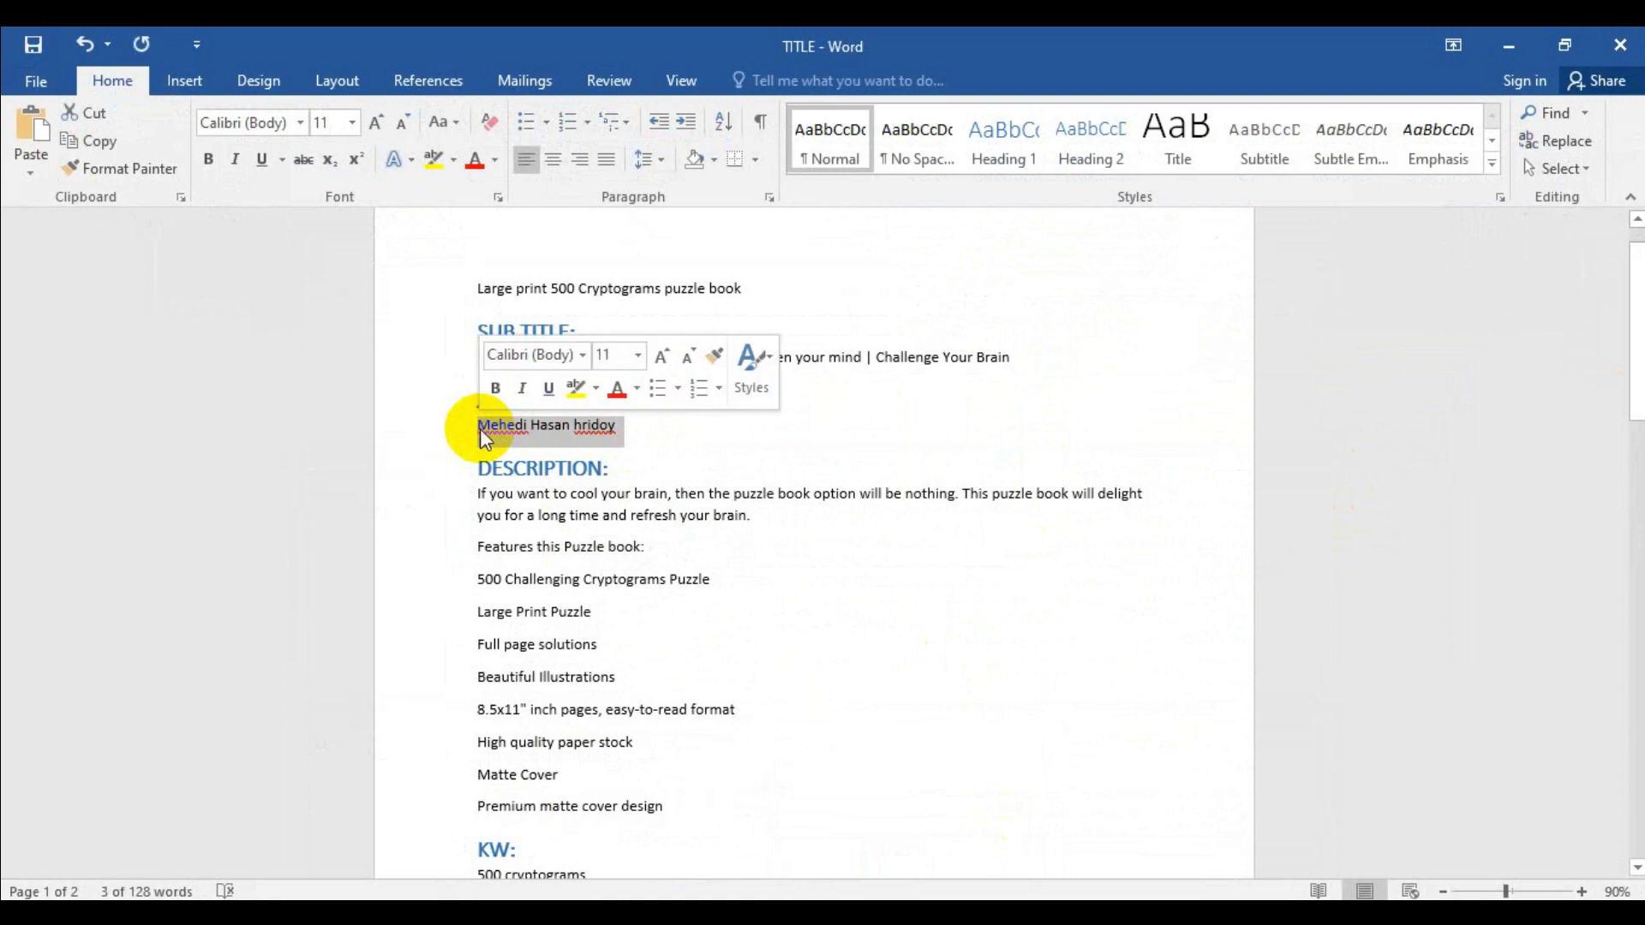
pyautogui.click(615, 409)
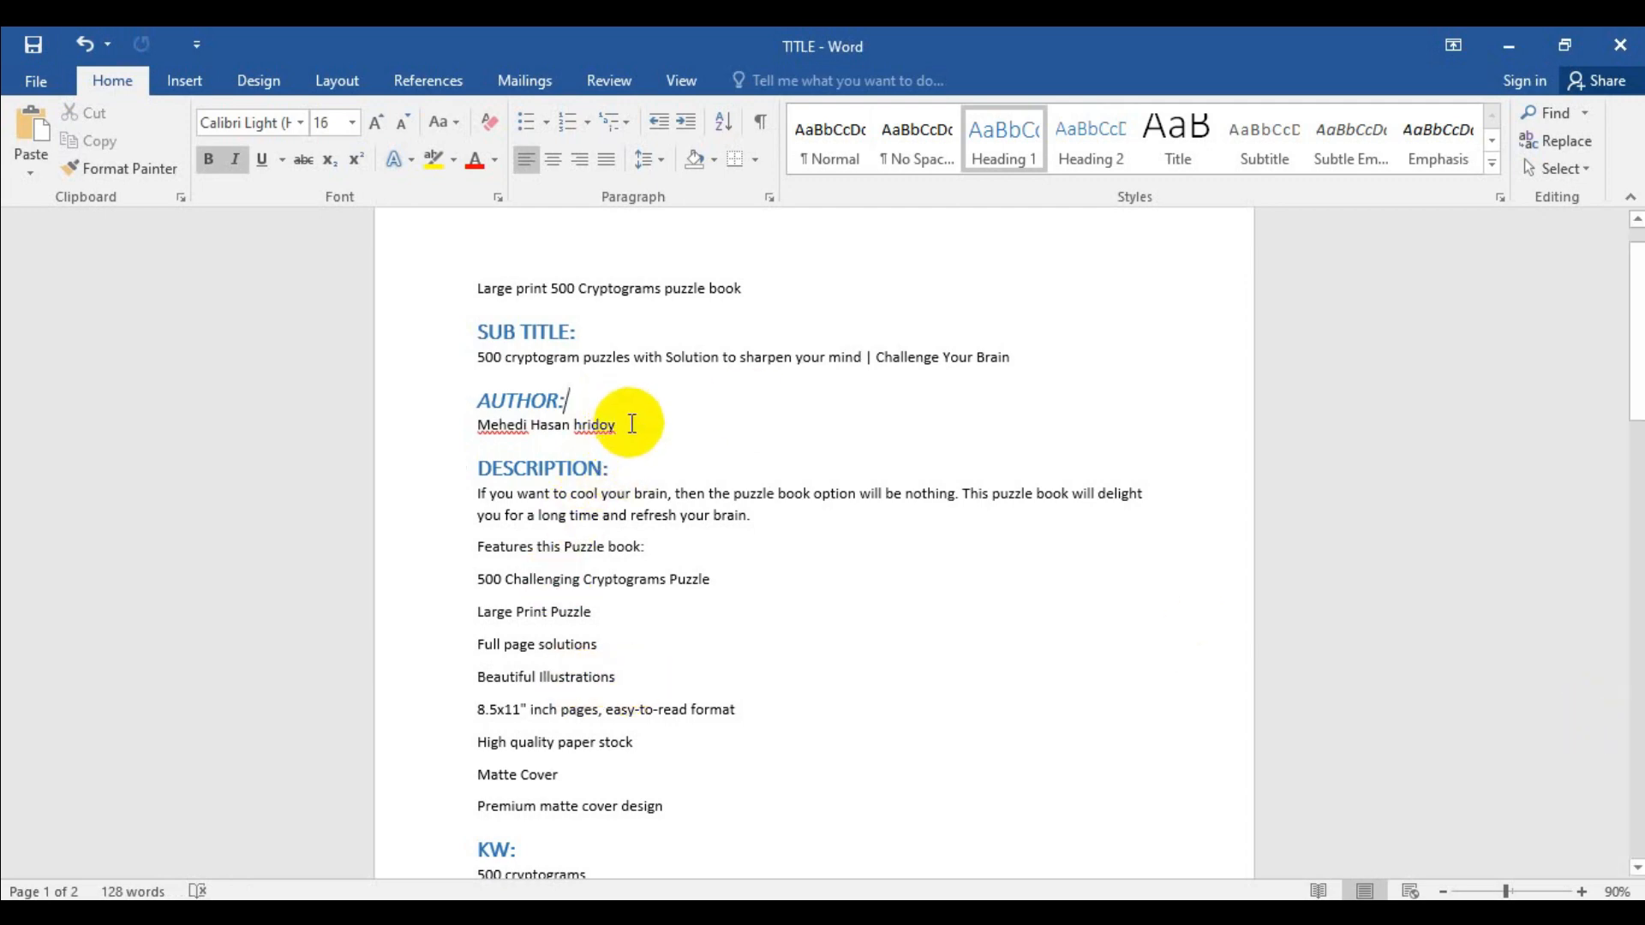
pyautogui.moveTo(632, 425); pyautogui.dragTo(454, 430)
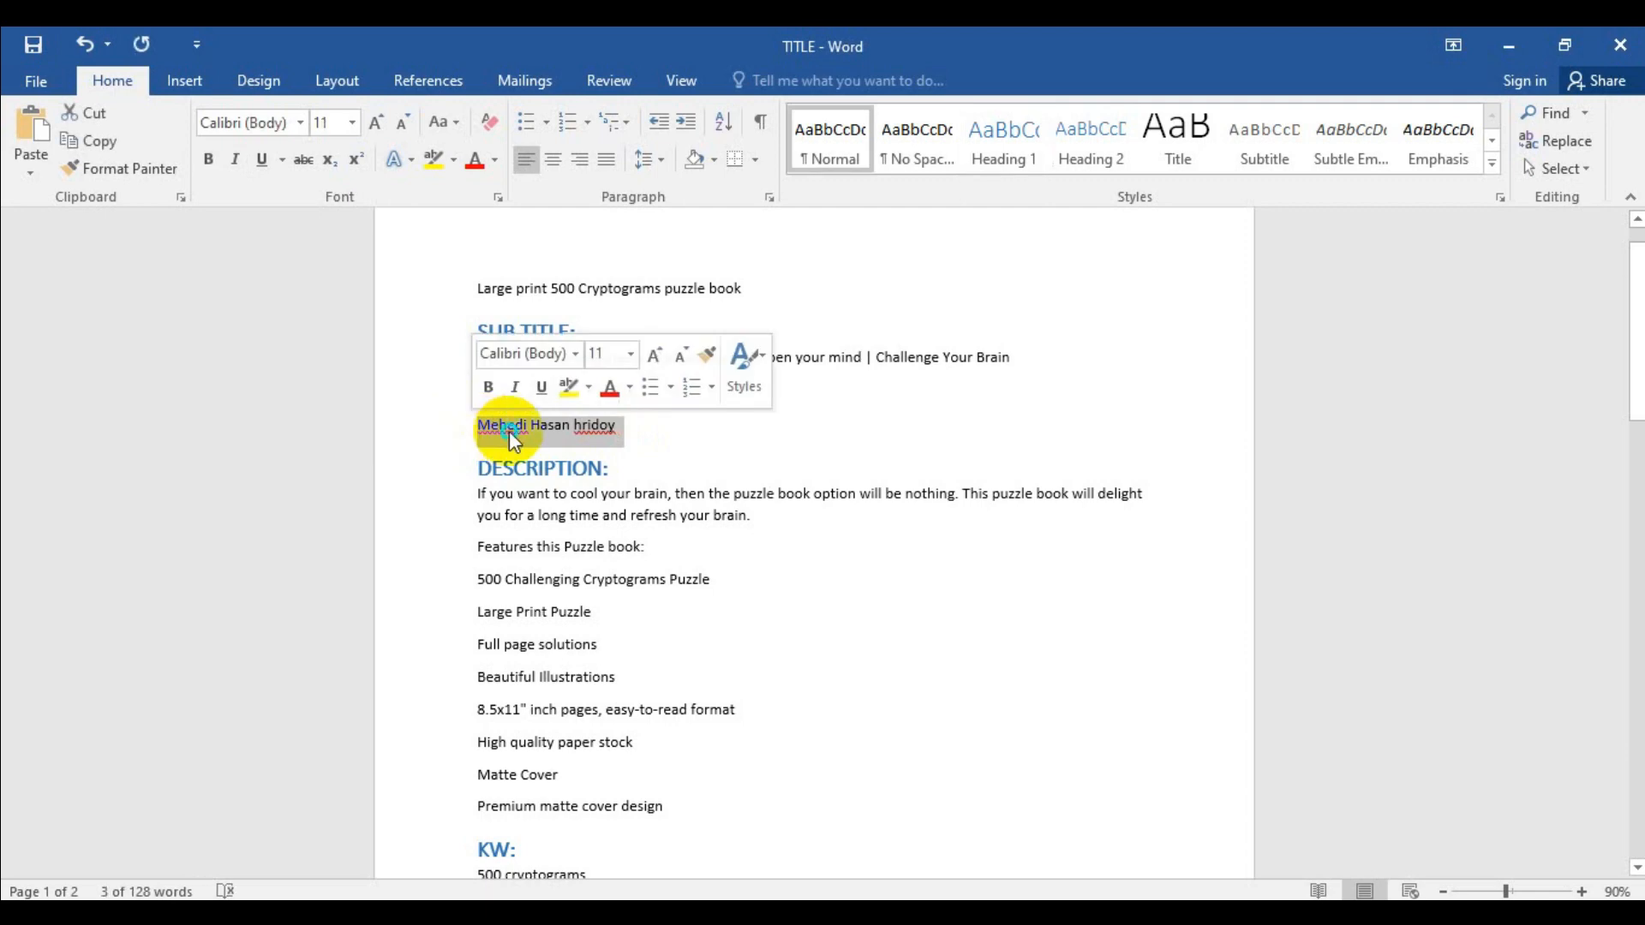
pyautogui.rightClick(509, 430)
pyautogui.click(541, 485)
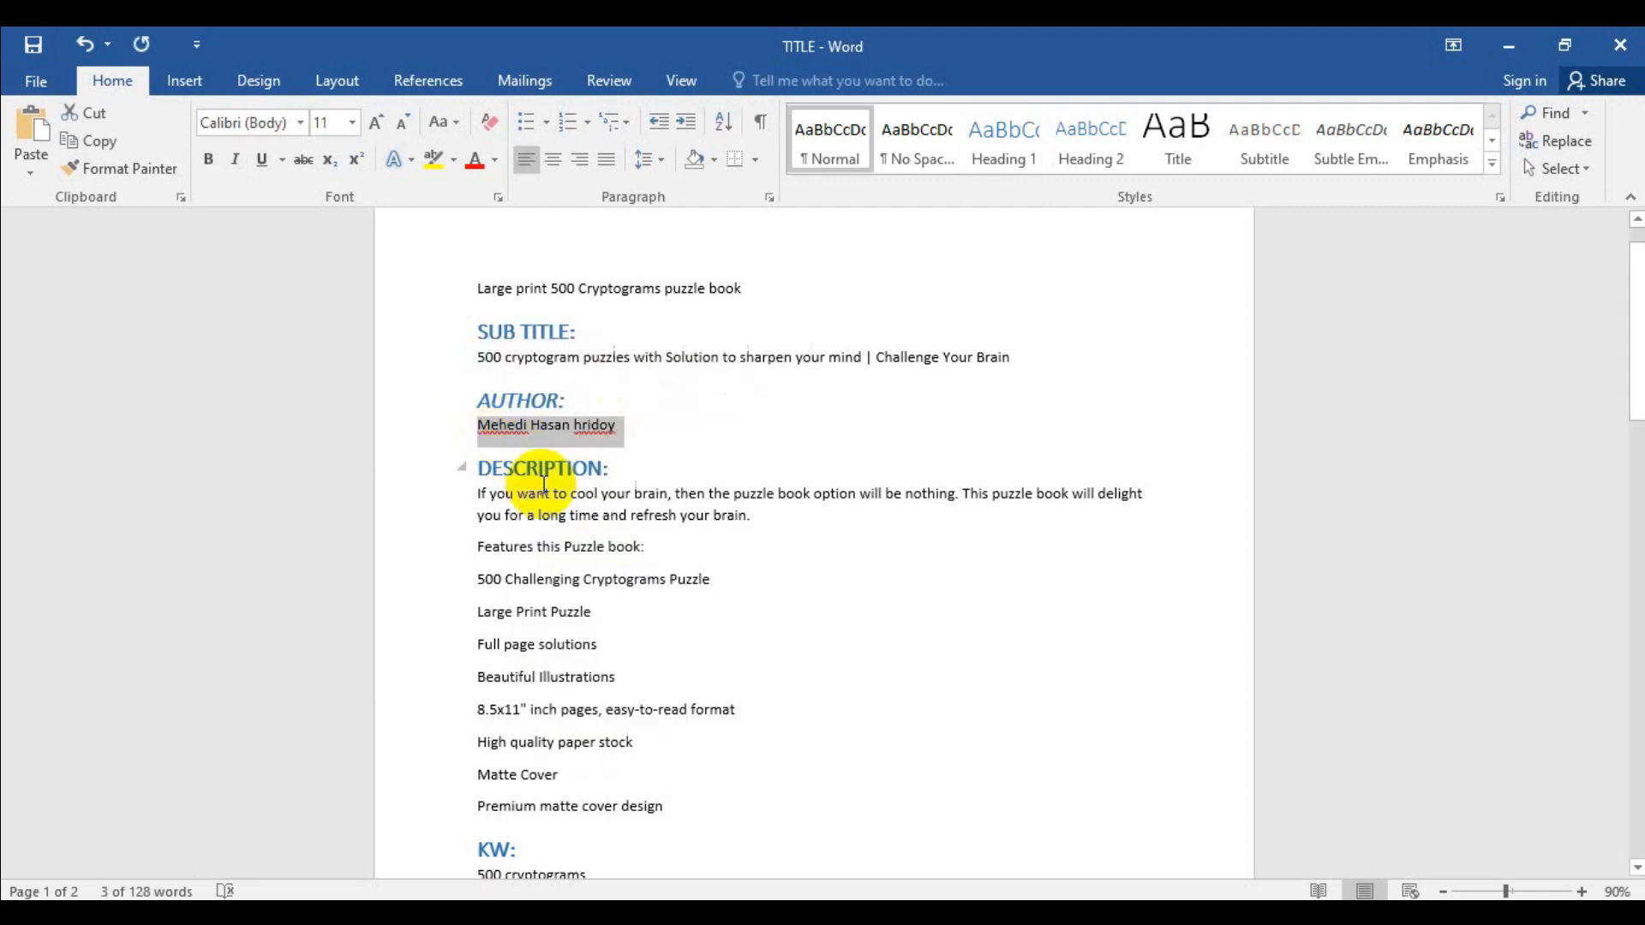
pyautogui.click(1509, 43)
# Paste the copied author's name into the primary author's Last name field on the paperback form.
pyautogui.rightClick(1065, 380)
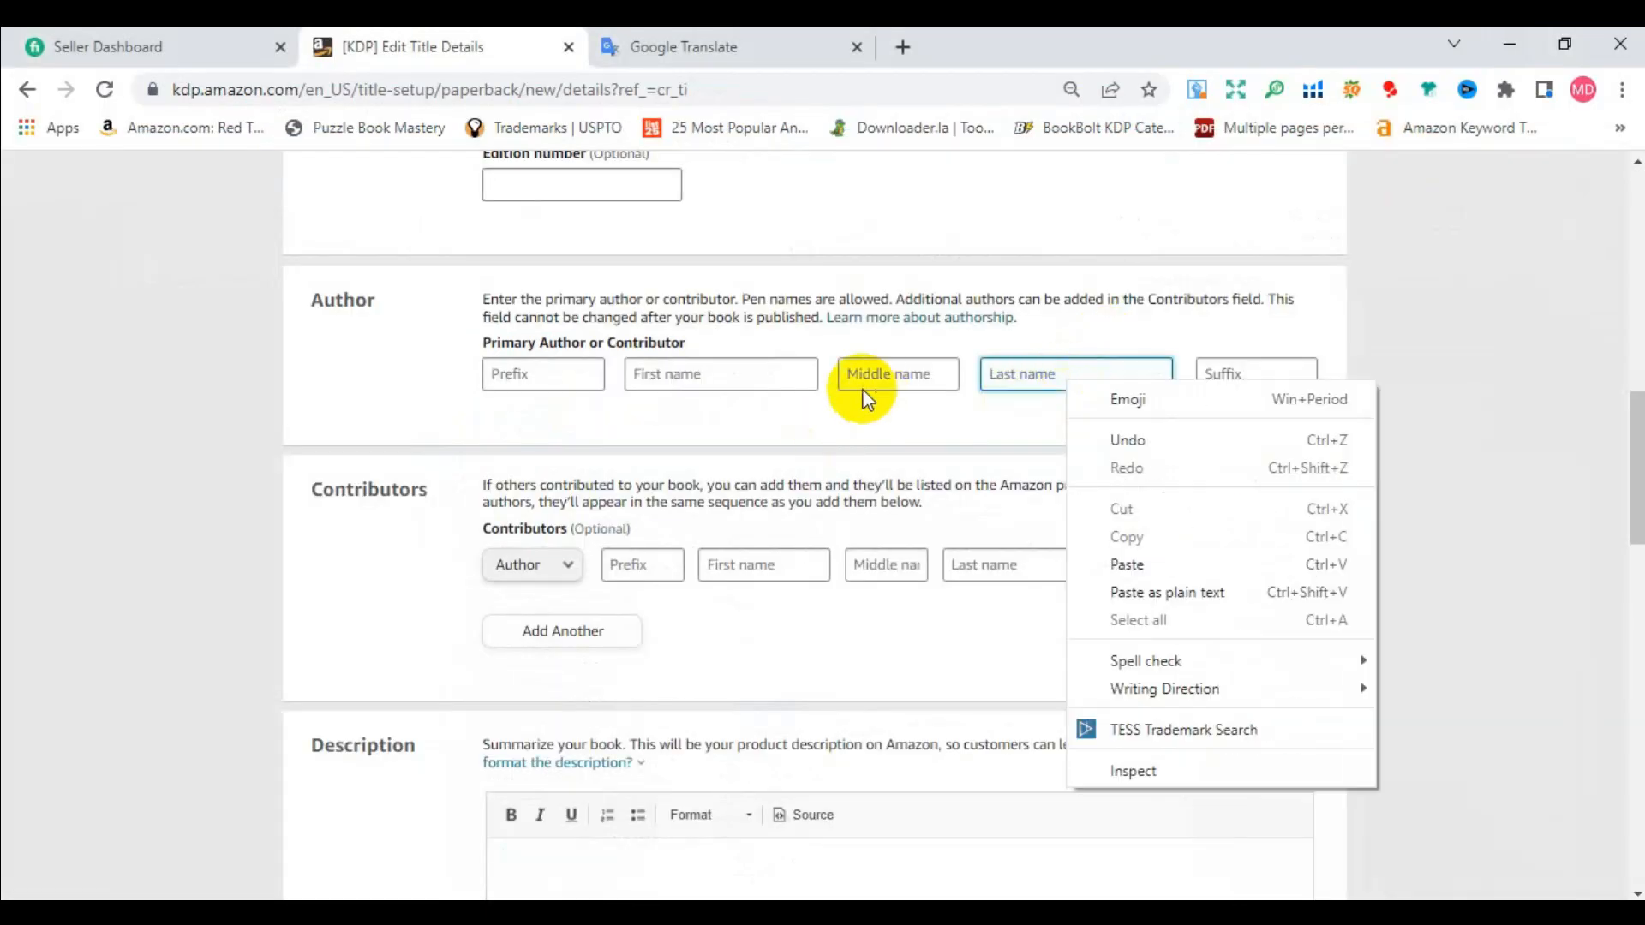
pyautogui.click(770, 386)
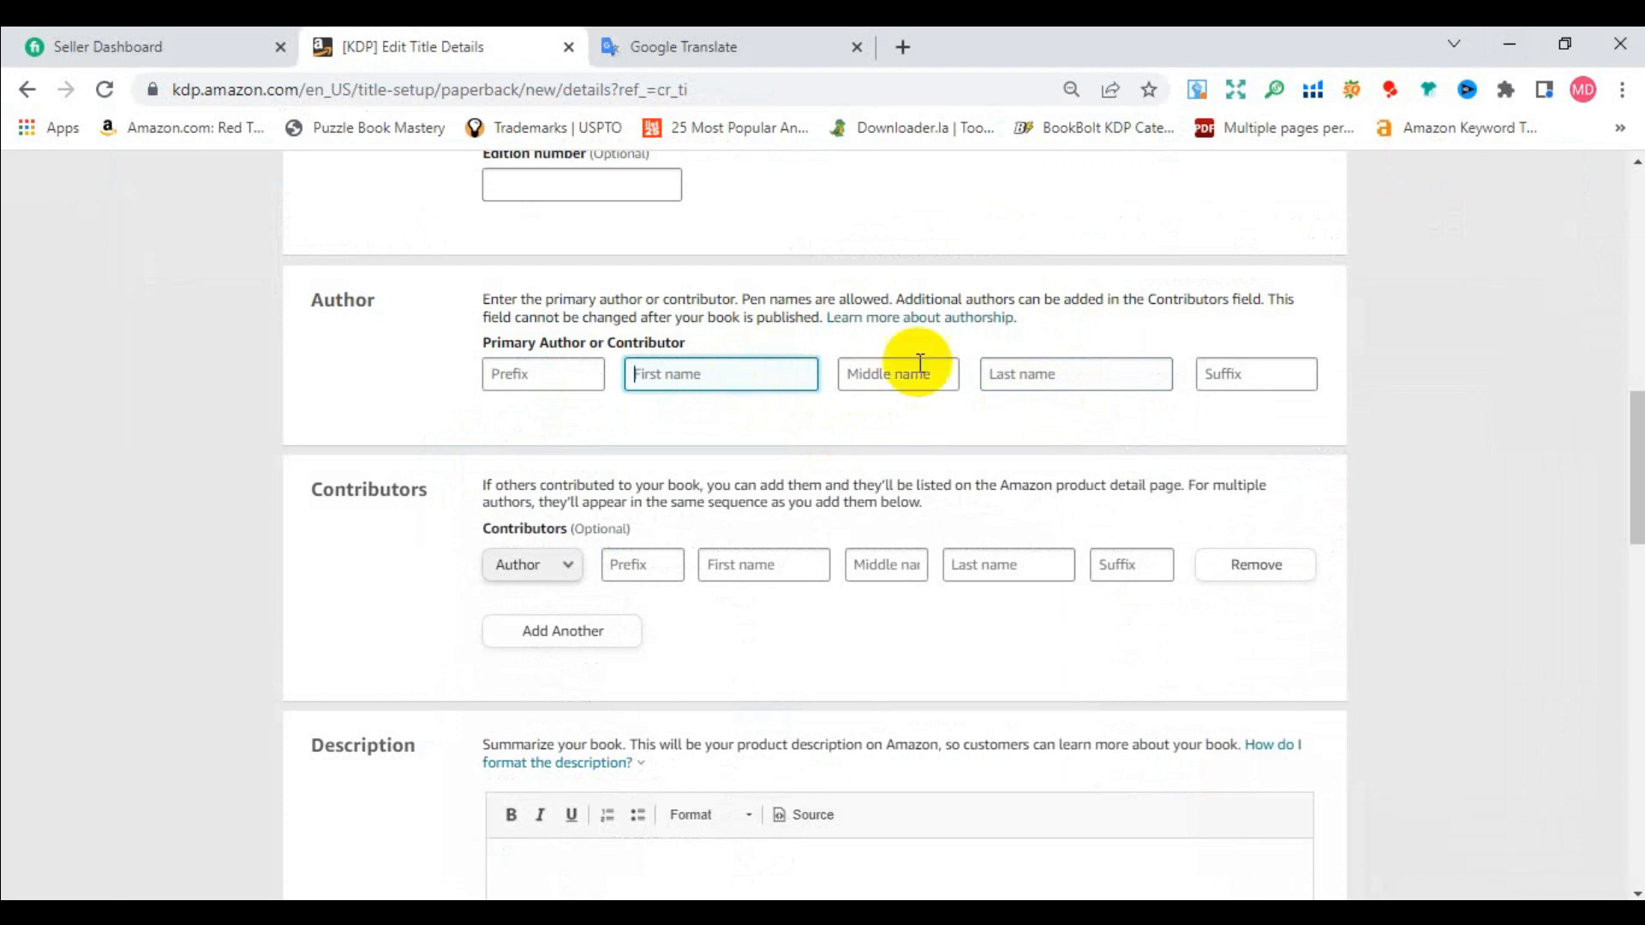
pyautogui.click(1086, 378)
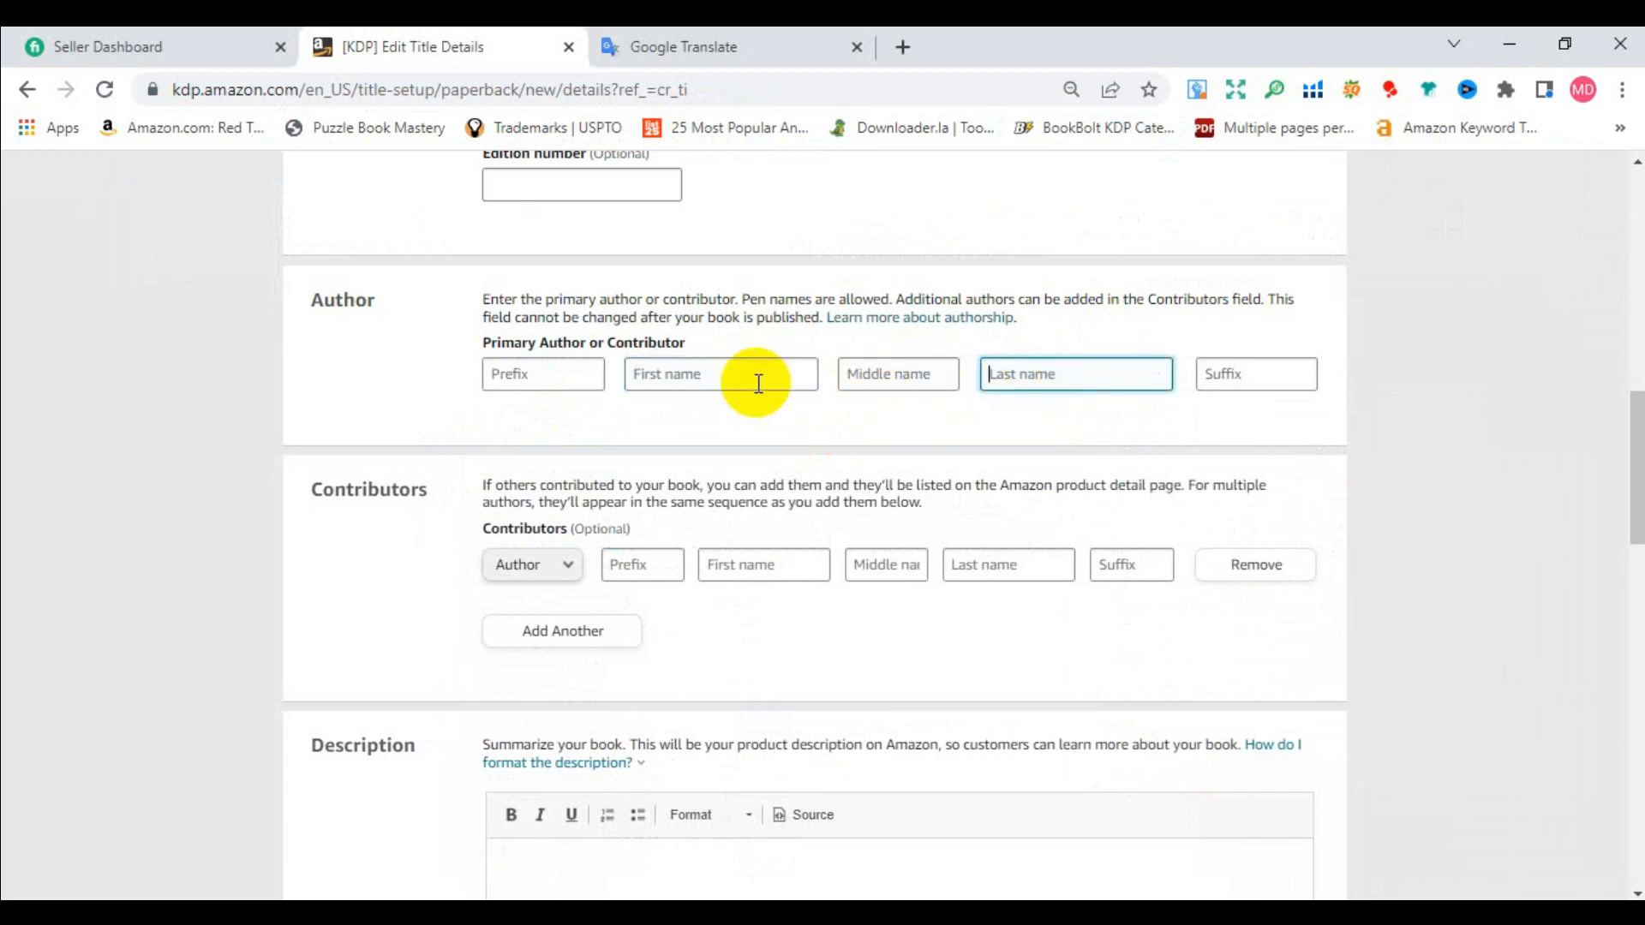
pyautogui.click(753, 382)
pyautogui.click(923, 386)
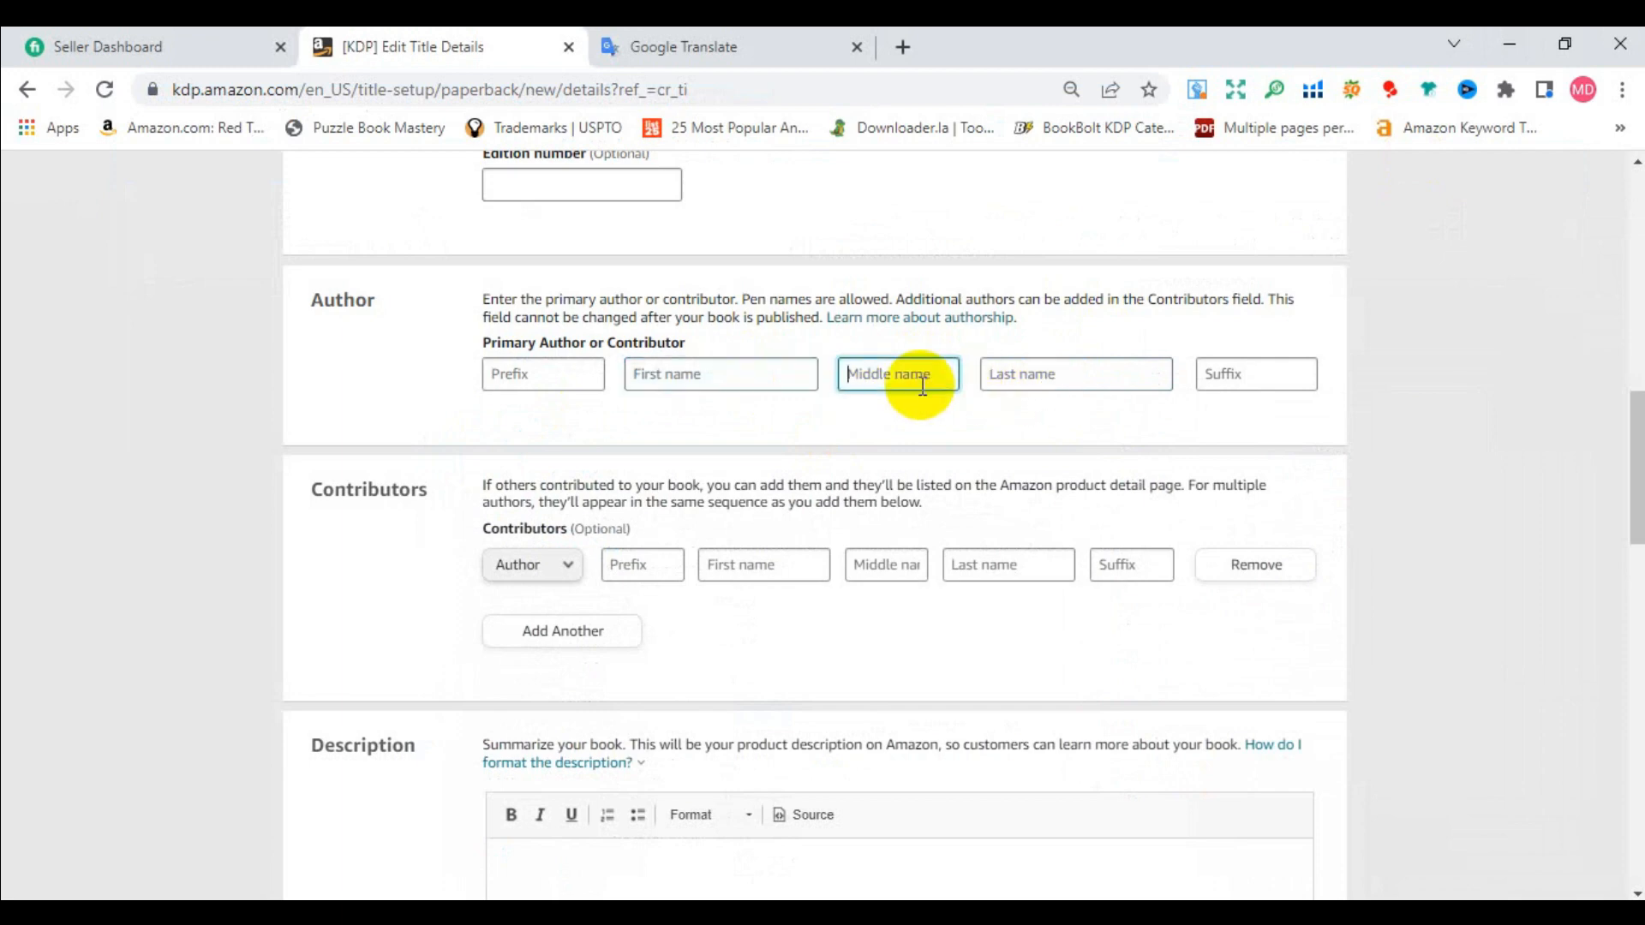
pyautogui.click(1017, 368)
pyautogui.rightClick(1019, 370)
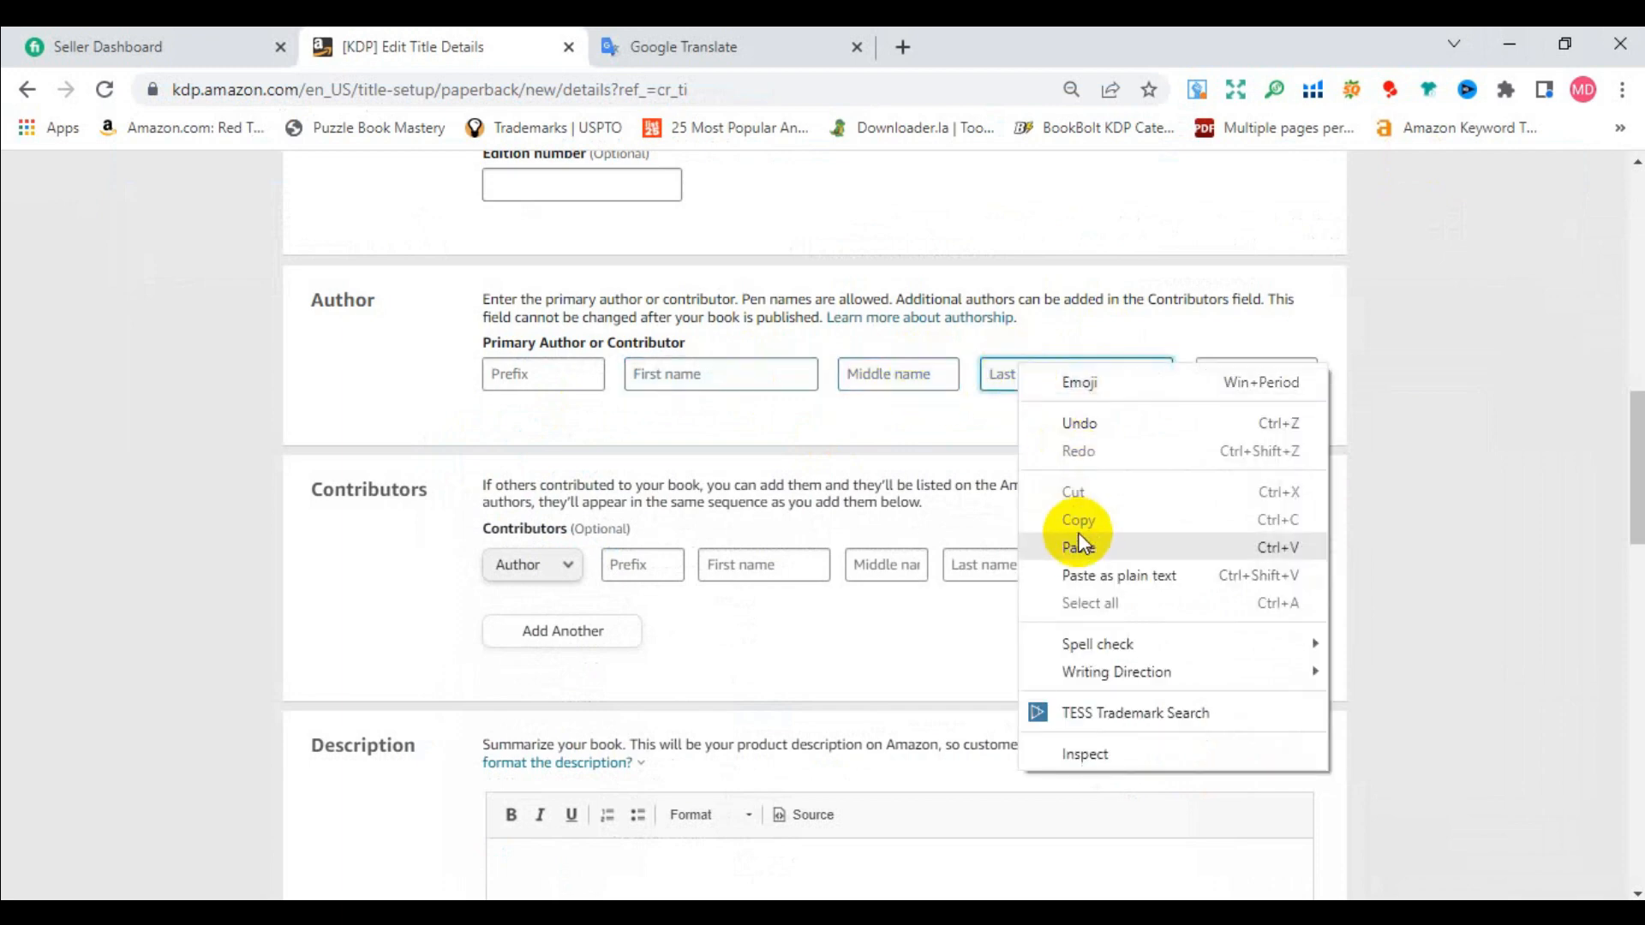
pyautogui.click(1078, 537)
# Copy the whole DESCRIPTION text from the Word document, from "If you want to cool your brain" to "Premium matte cover design".
pyautogui.scroll(2, 1080, 537)
pyautogui.scroll(4, 1080, 538)
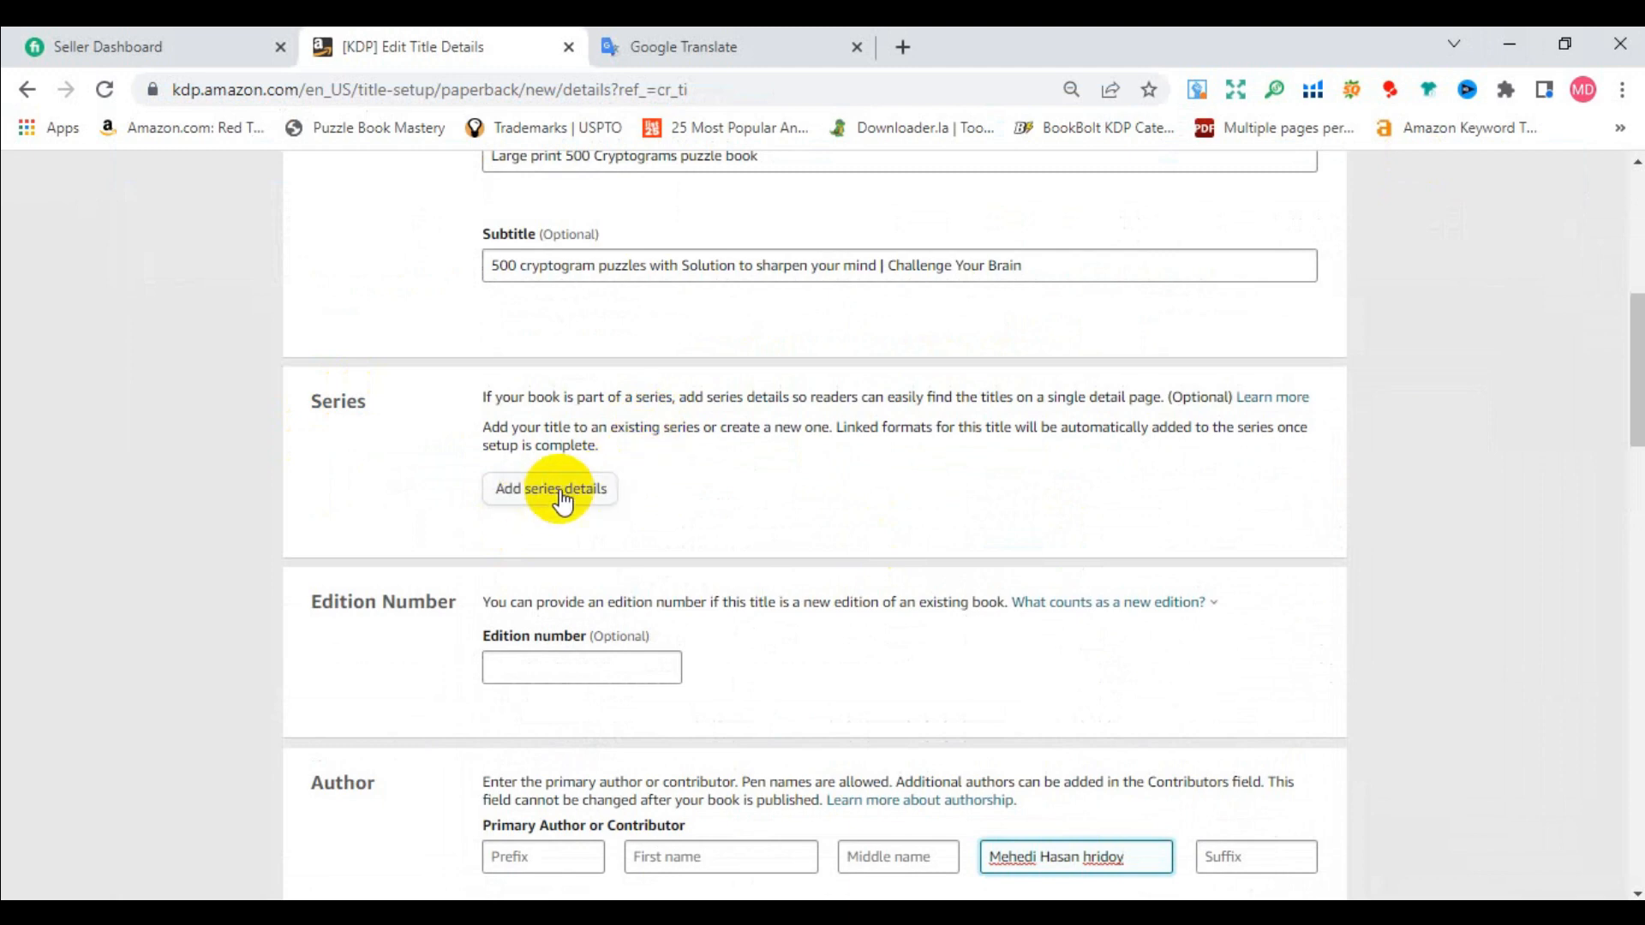
pyautogui.scroll(-3, 651, 480)
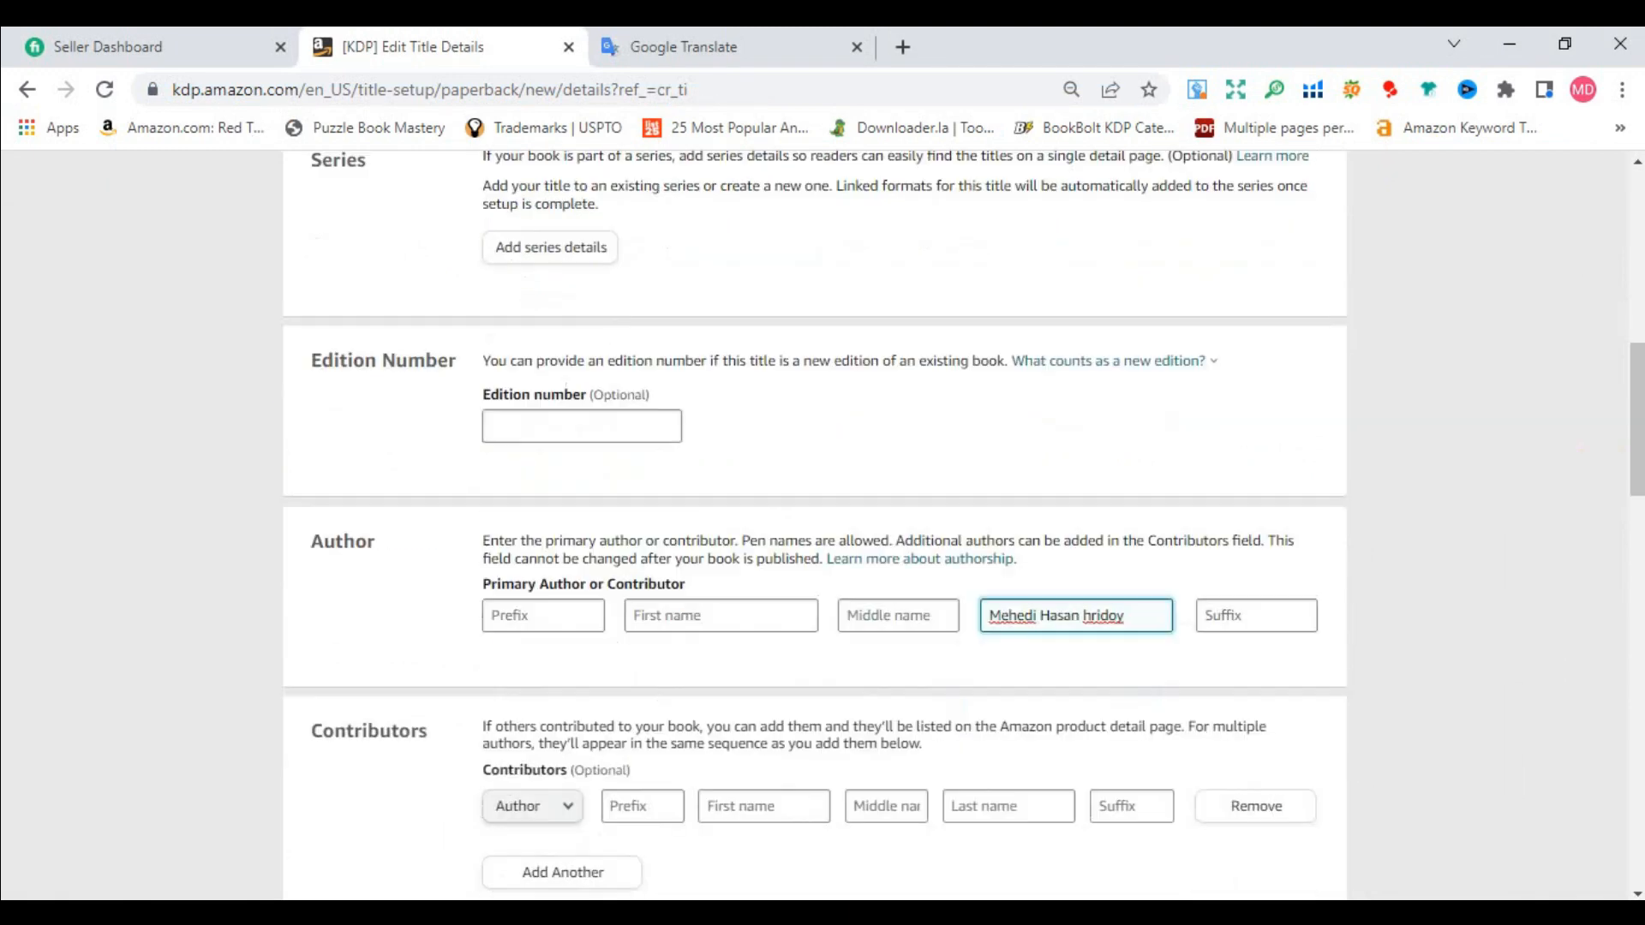
pyautogui.scroll(-2, 541, 480)
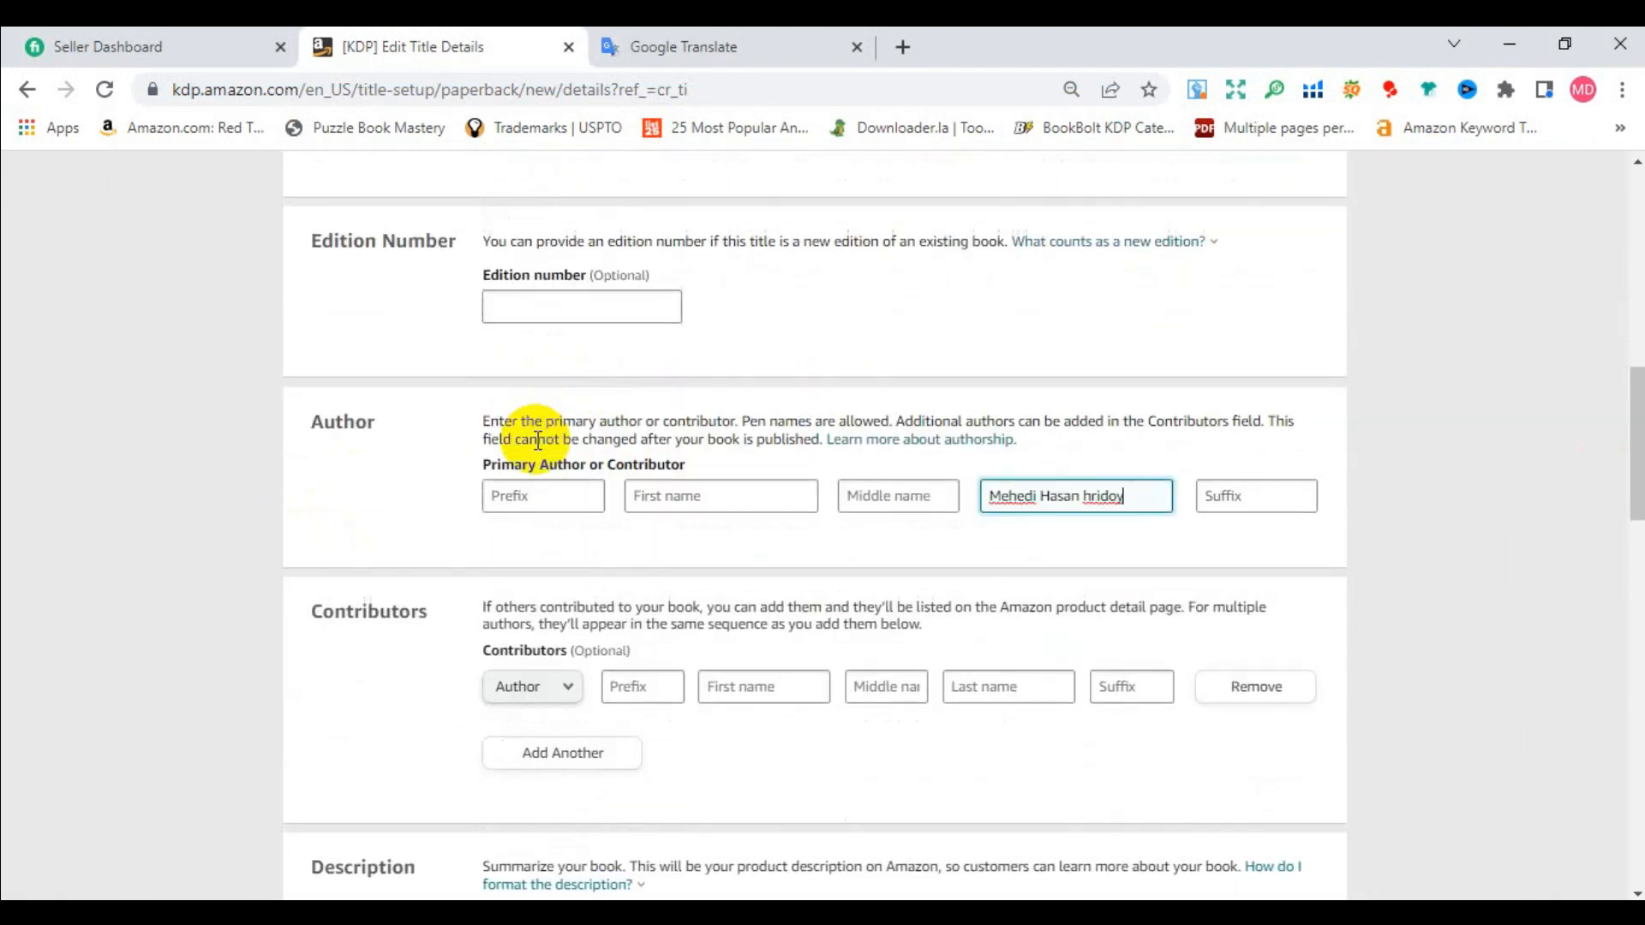
pyautogui.scroll(-4, 716, 569)
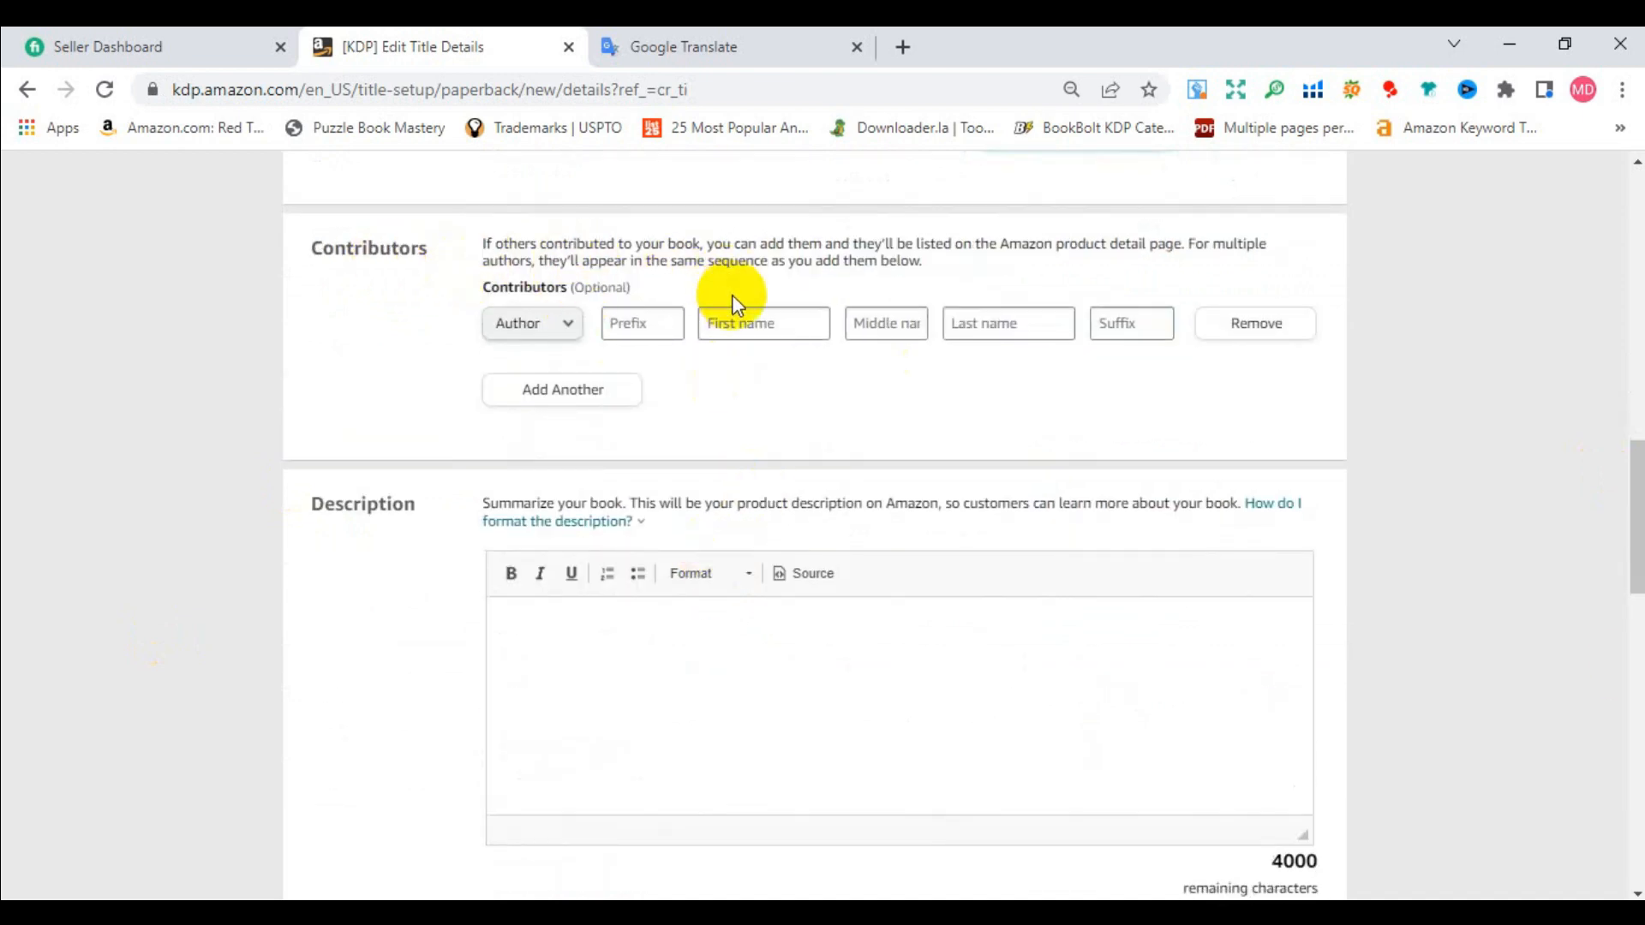
pyautogui.scroll(-3, 736, 306)
pyautogui.click(681, 512)
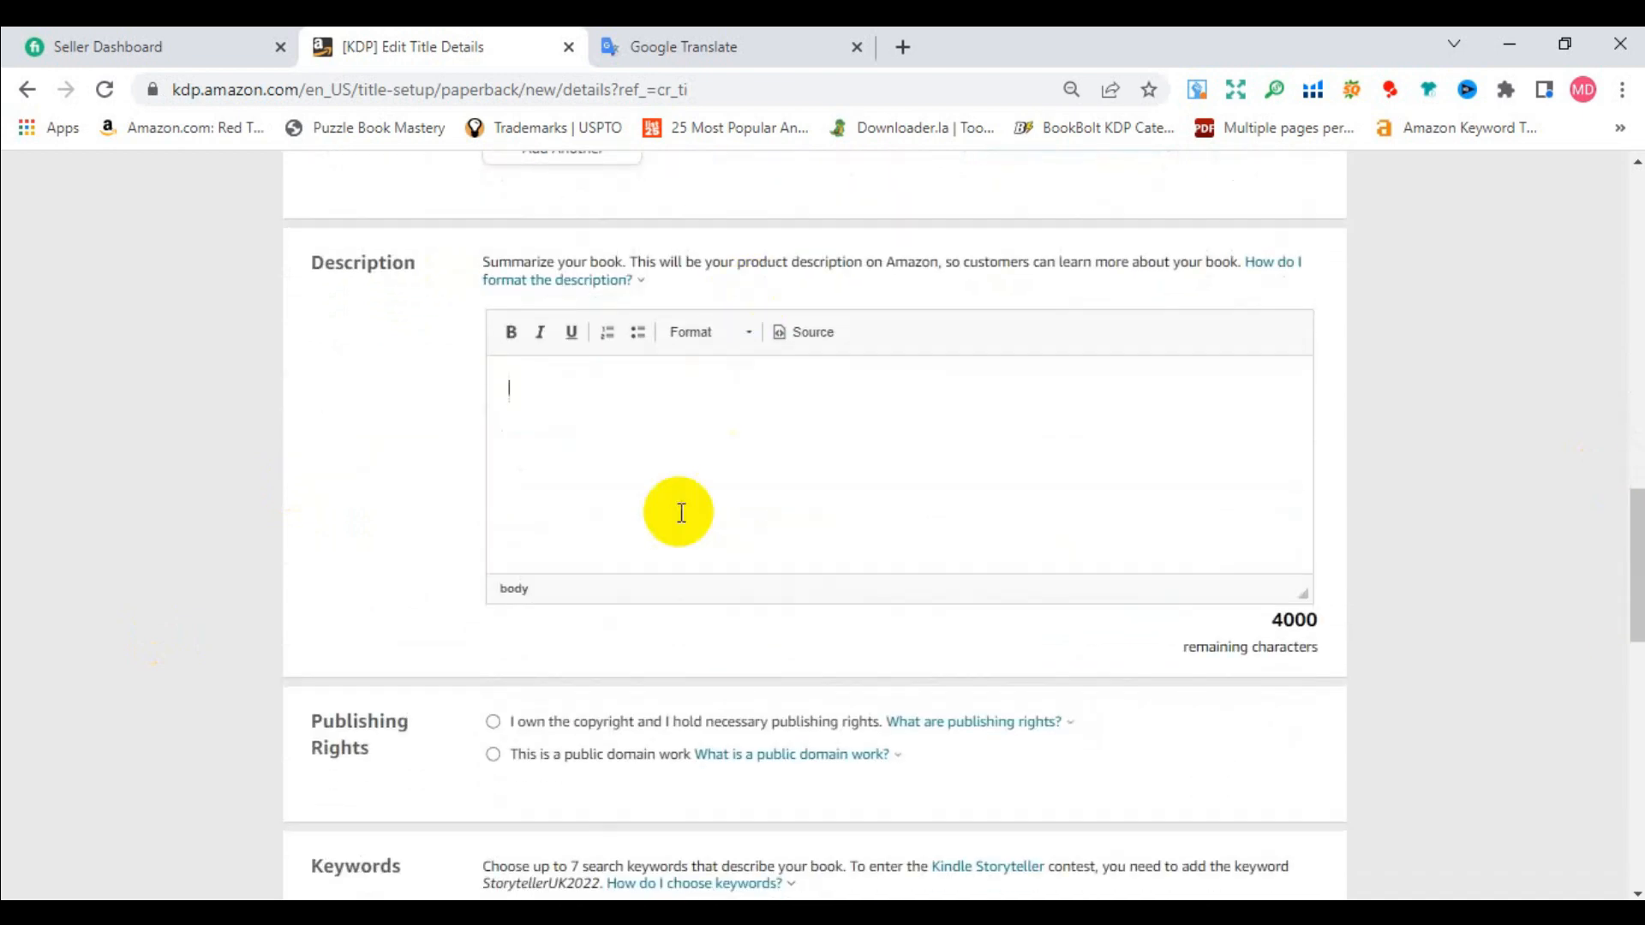
pyautogui.click(857, 909)
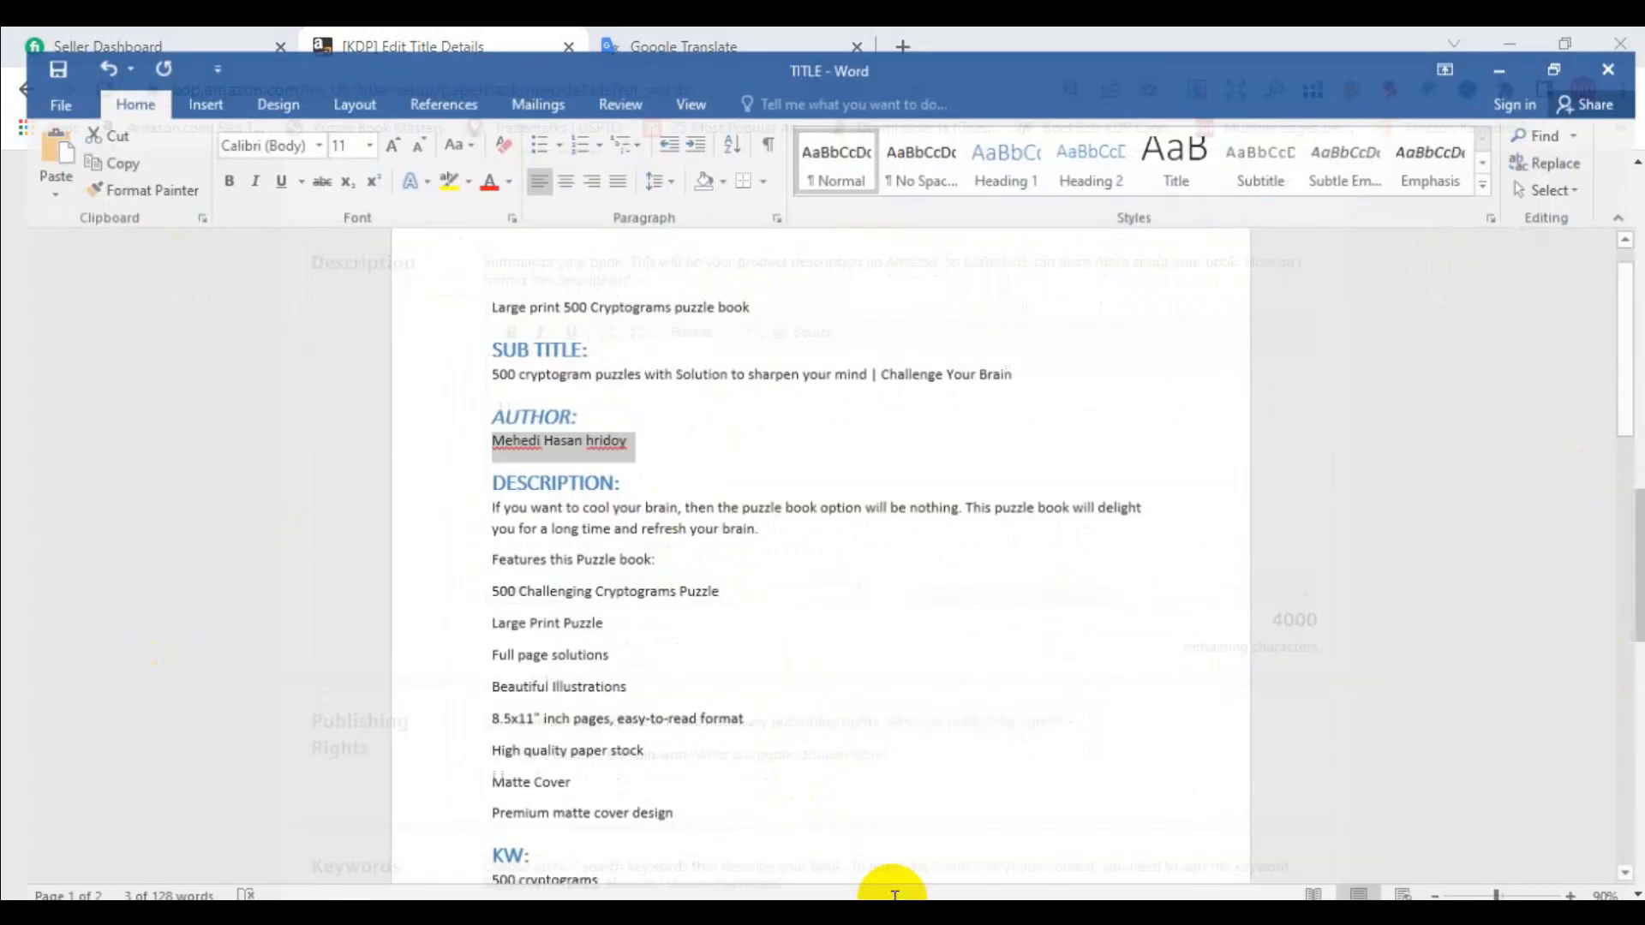
pyautogui.scroll(-2, 595, 464)
pyautogui.moveTo(444, 347); pyautogui.dragTo(668, 660)
pyautogui.rightClick(609, 364)
pyautogui.click(630, 411)
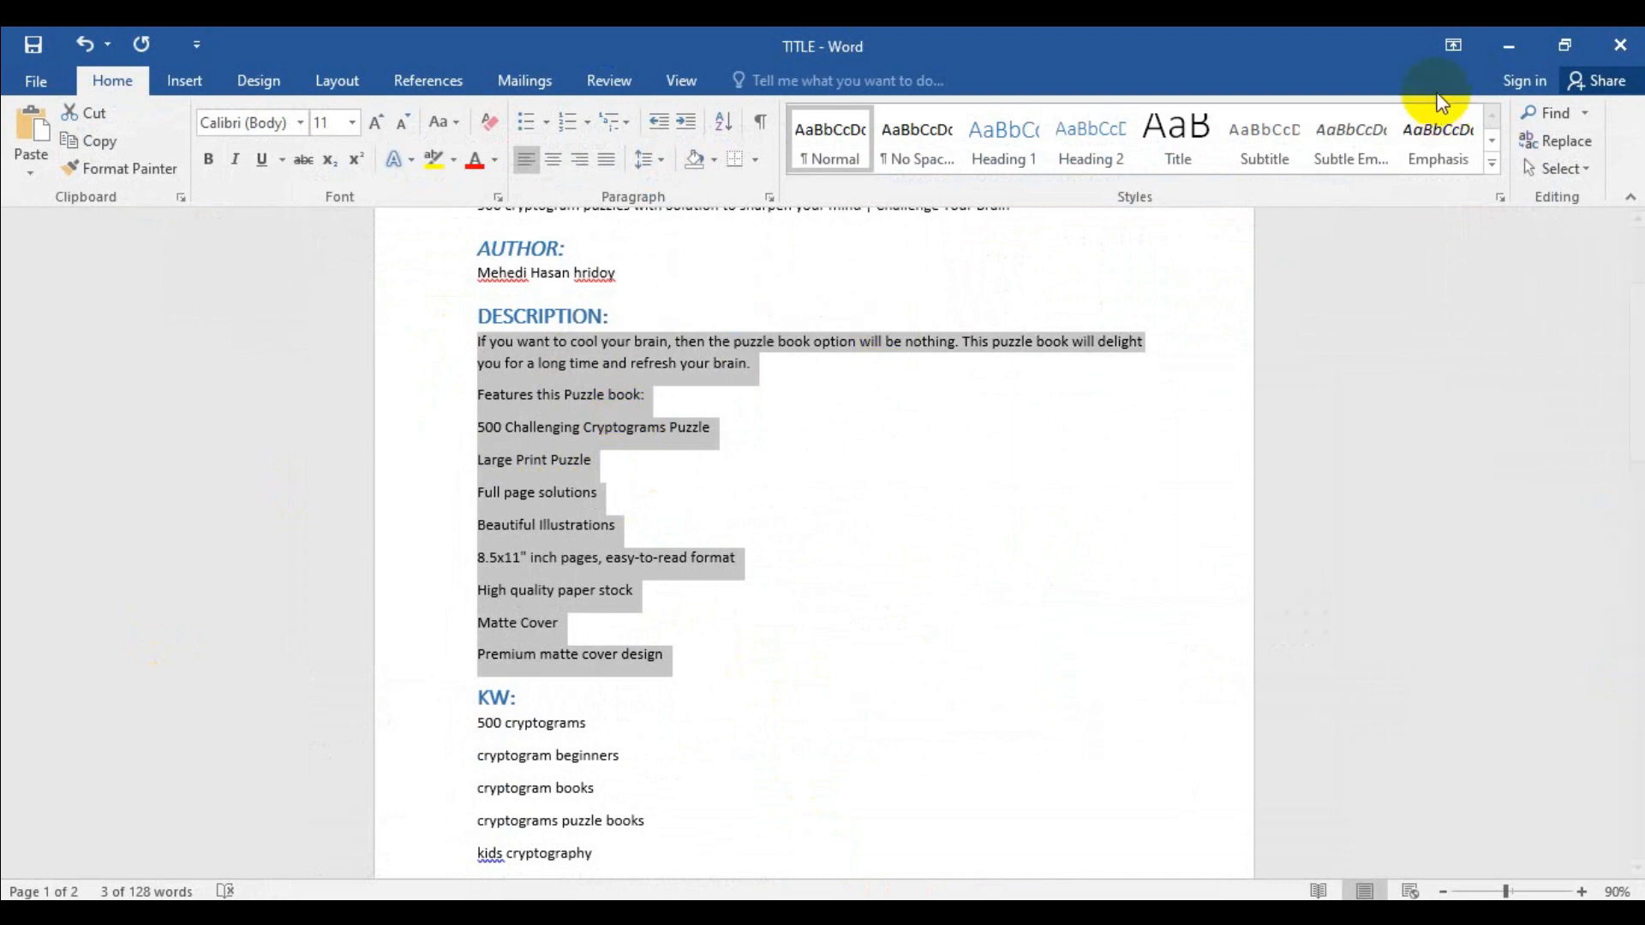
pyautogui.click(1508, 46)
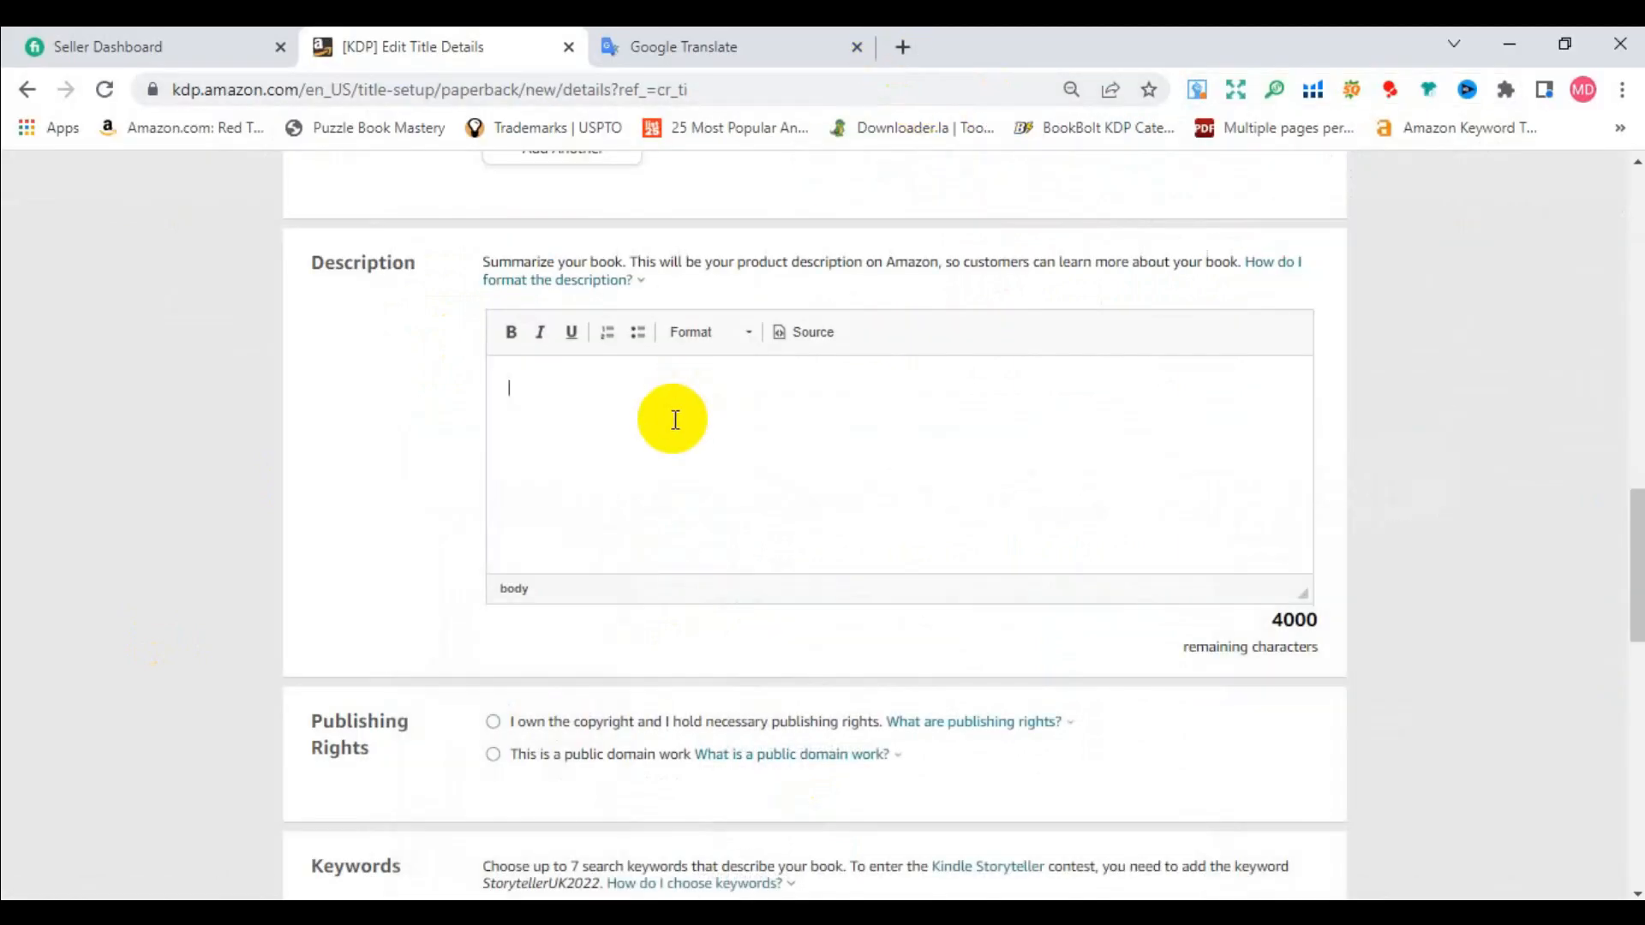
# Search Google for "amazon description generator" in a new tab and open the Kindlepreneur Free Amazon Book Description Generator.
pyautogui.click(901, 48)
pyautogui.click(888, 91)
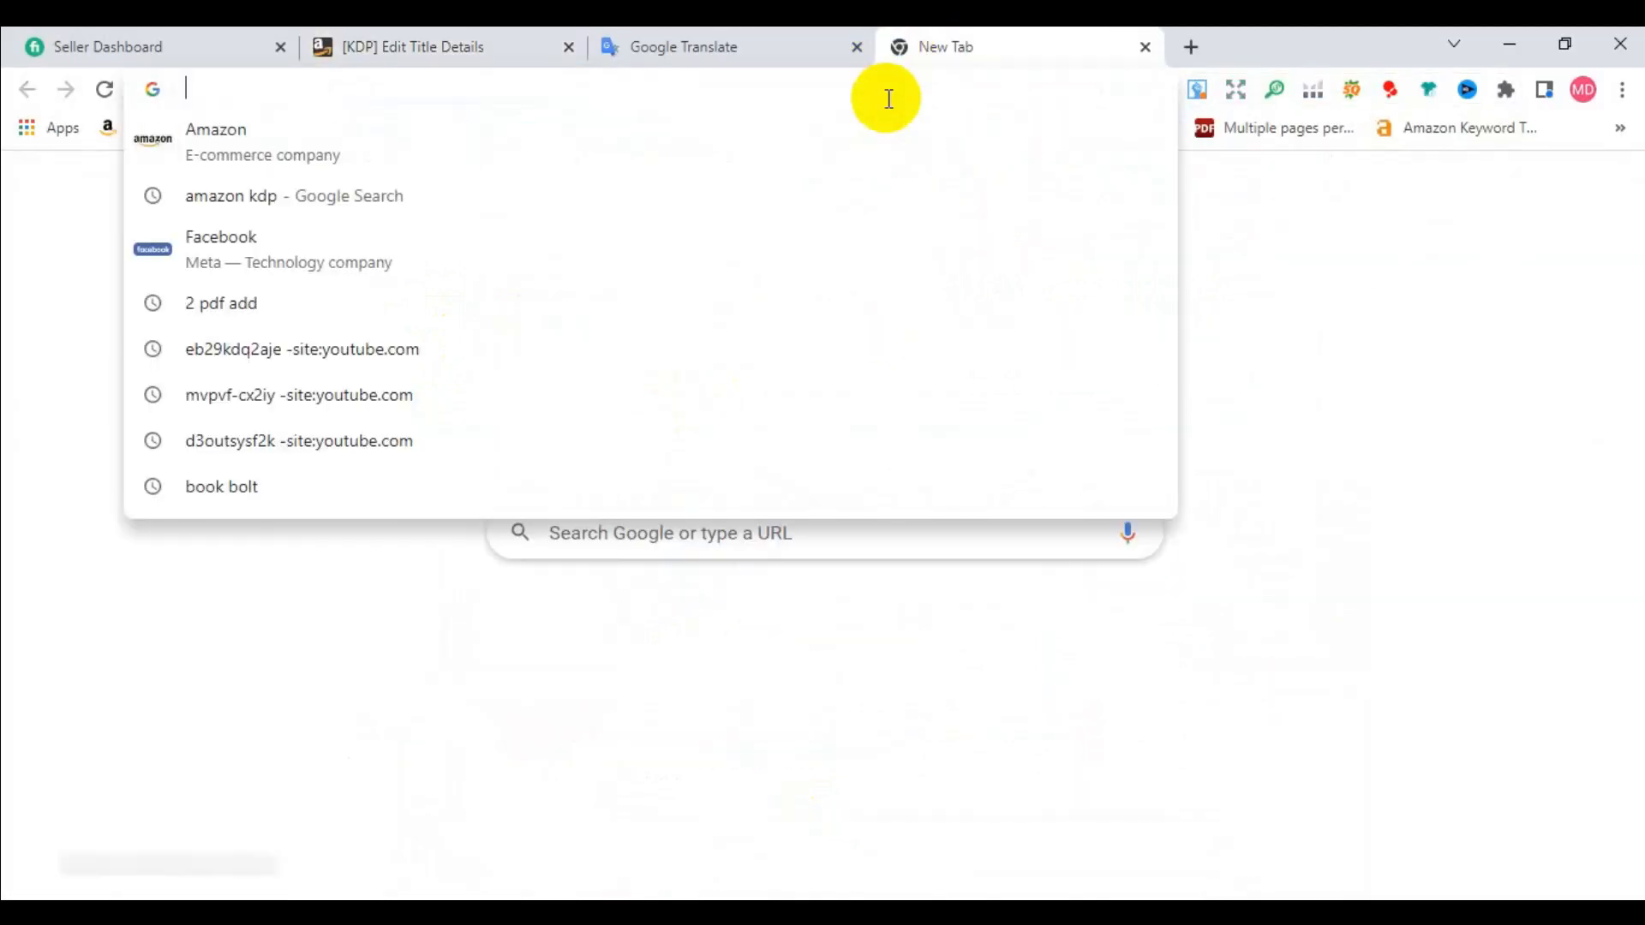
pyautogui.write('amazon')
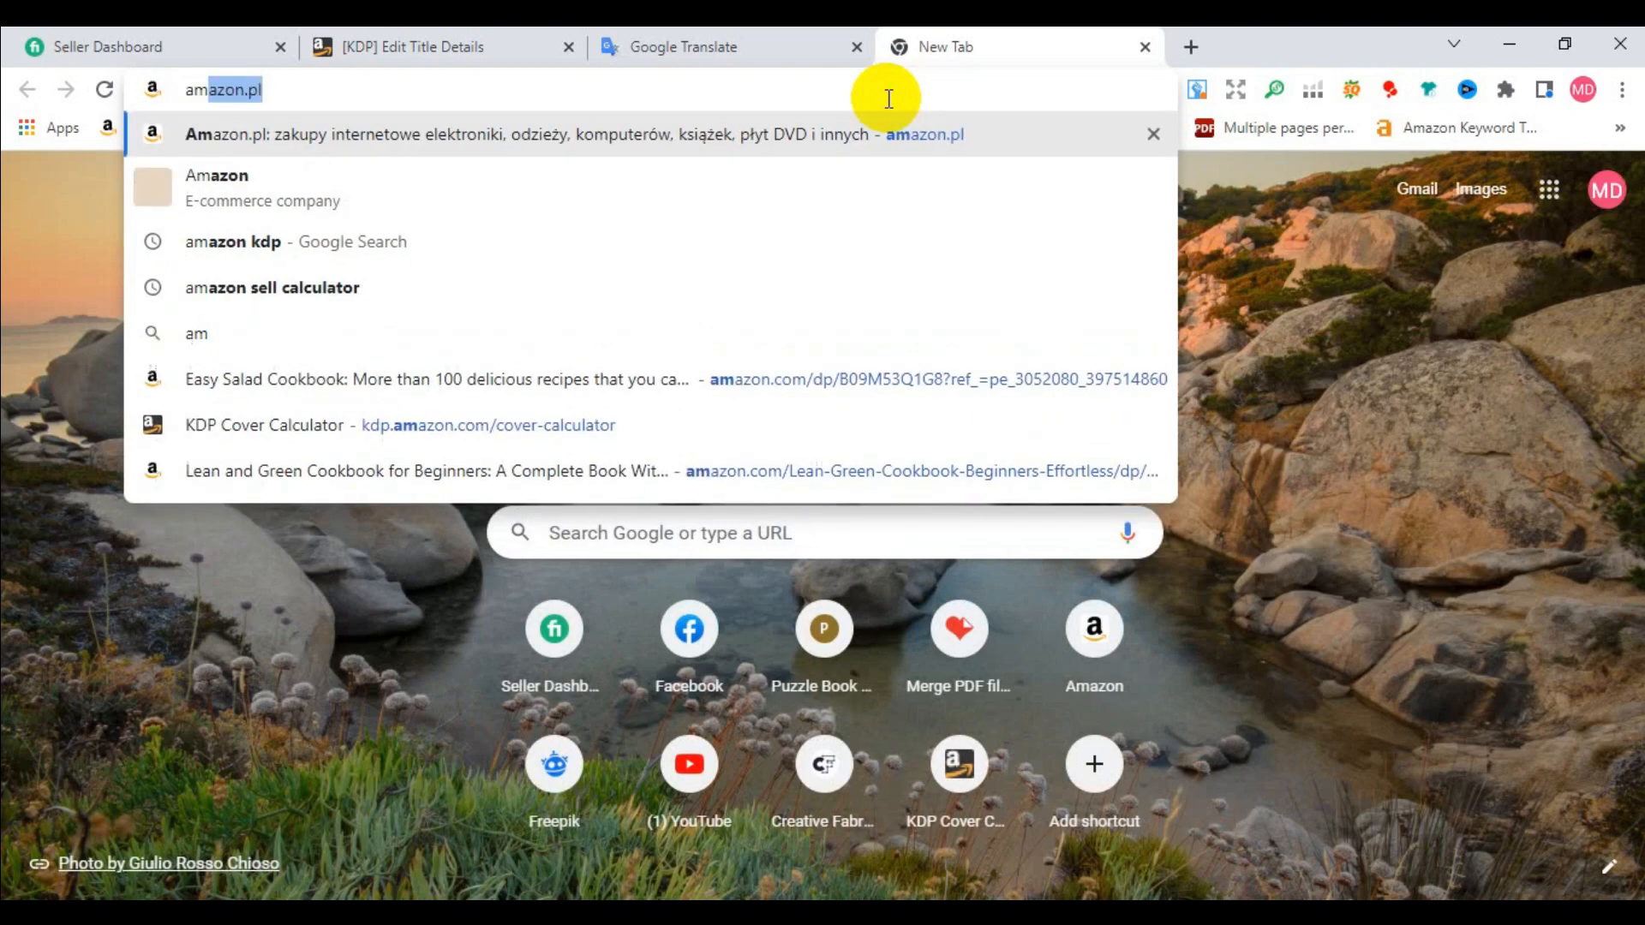
pyautogui.write('de')
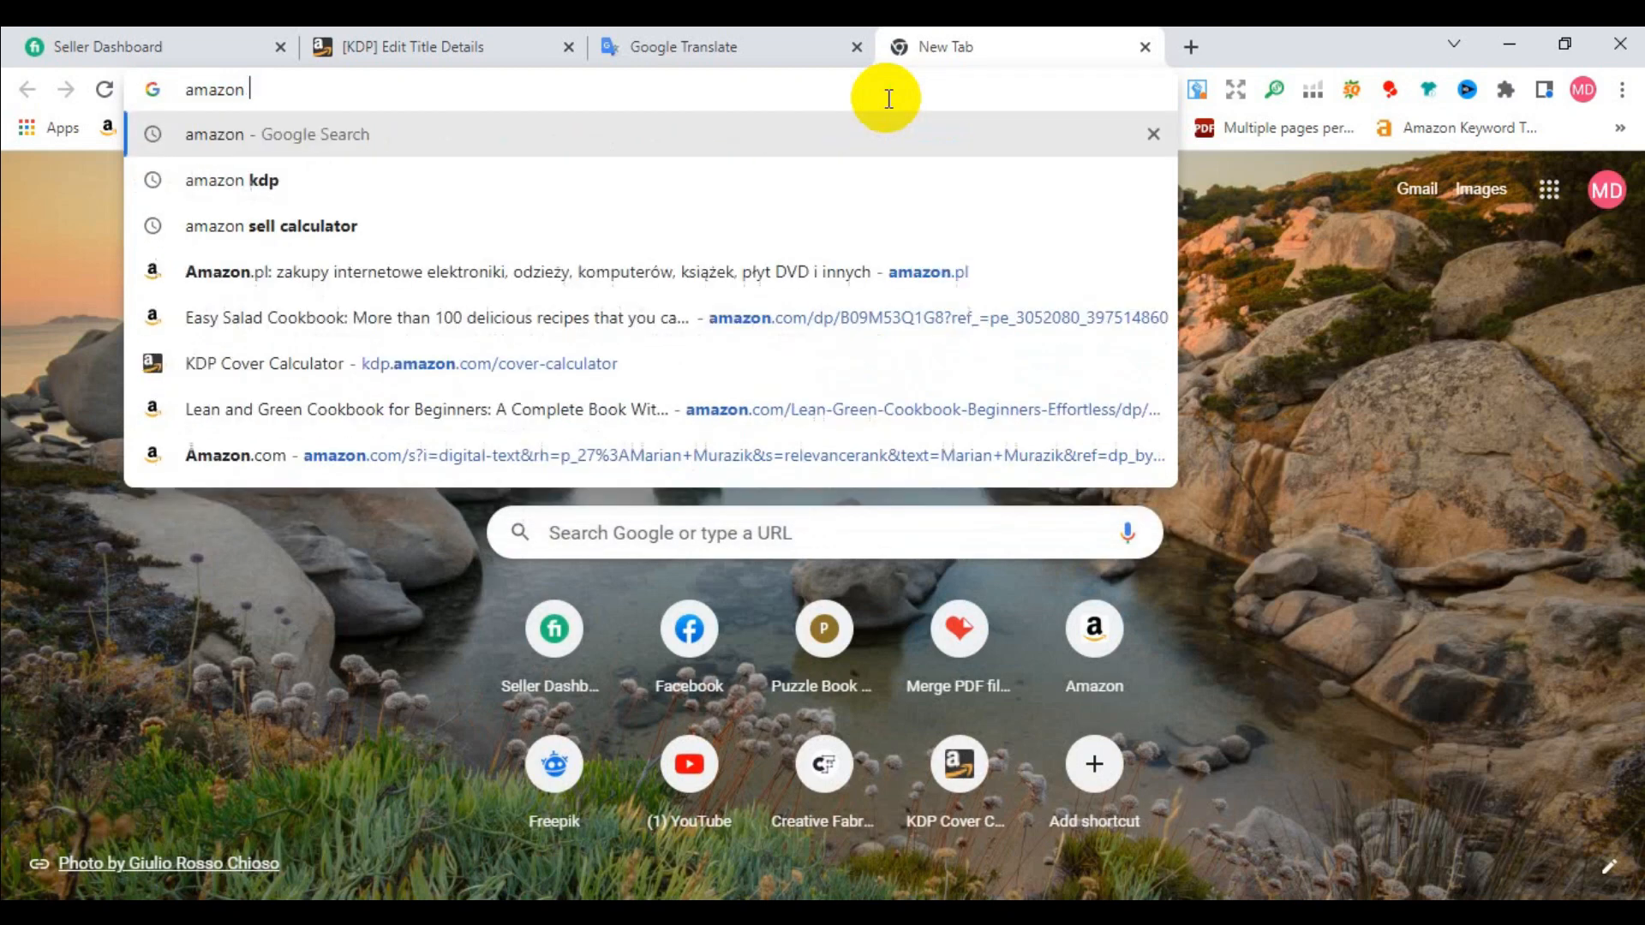
pyautogui.press('Return')
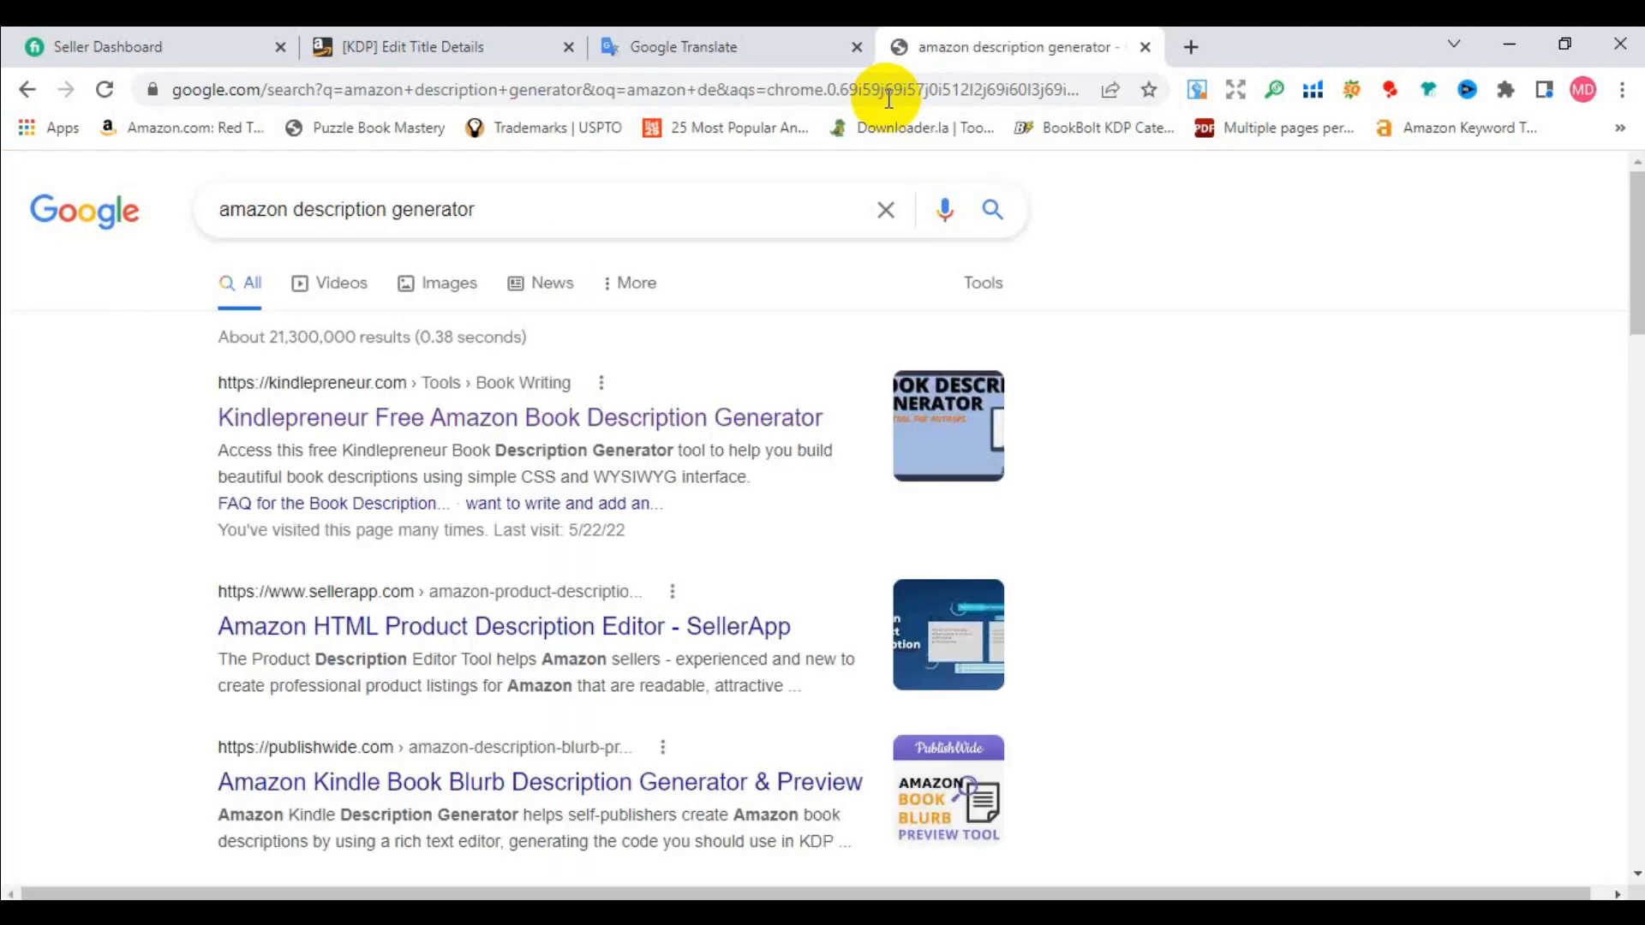
pyautogui.click(598, 431)
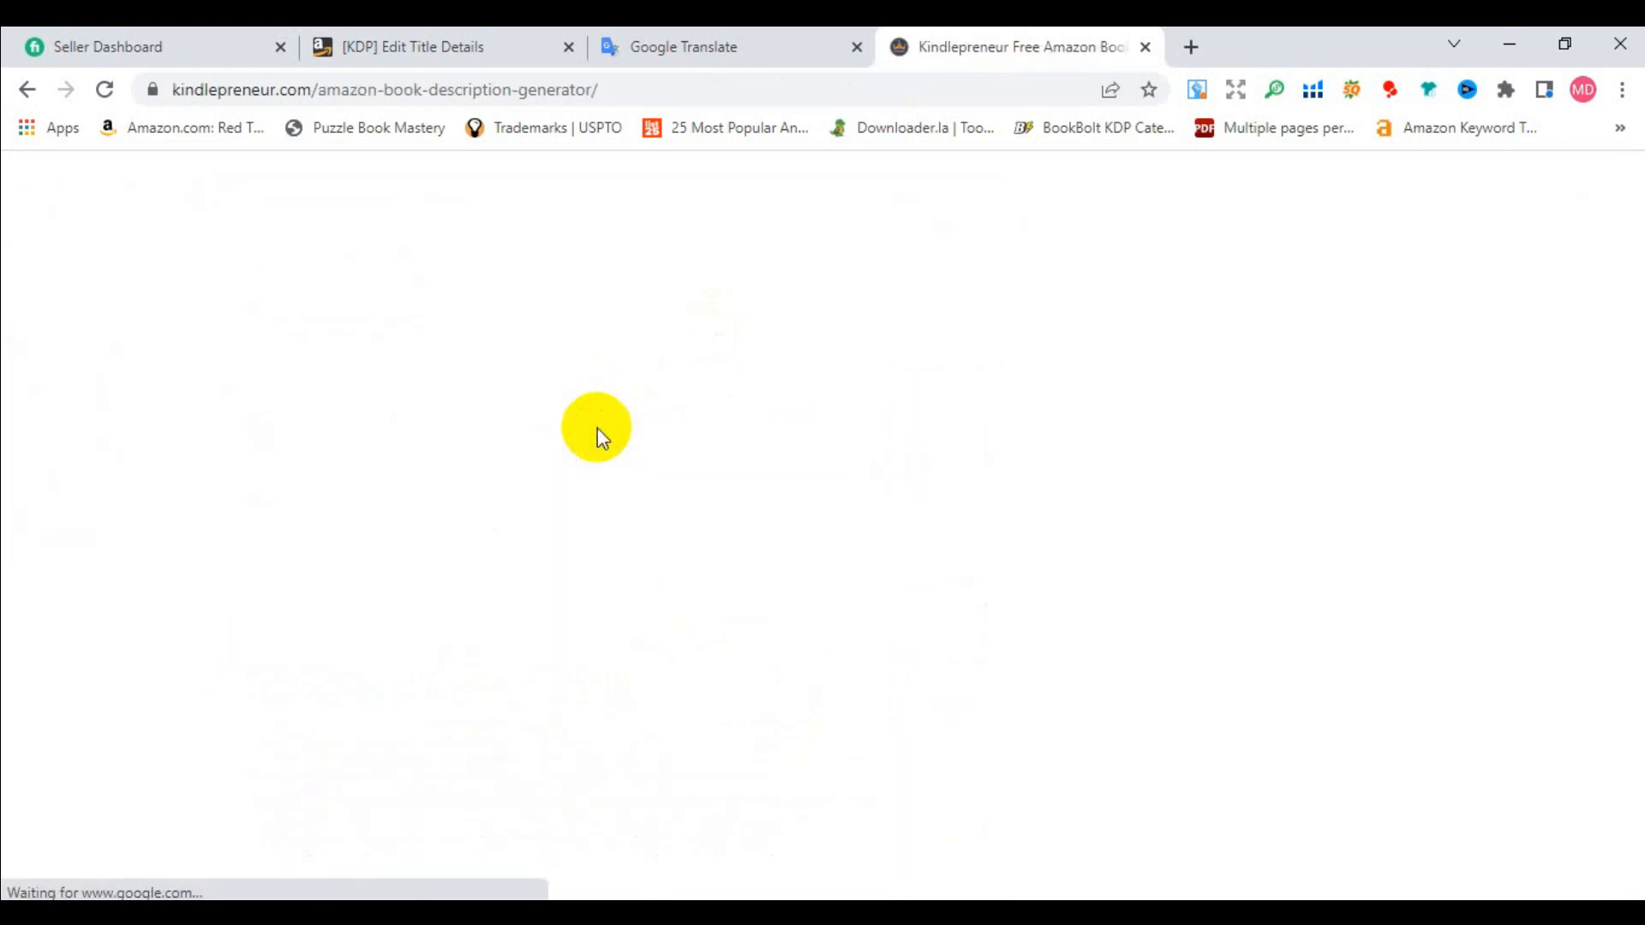
pyautogui.scroll(-2, 612, 603)
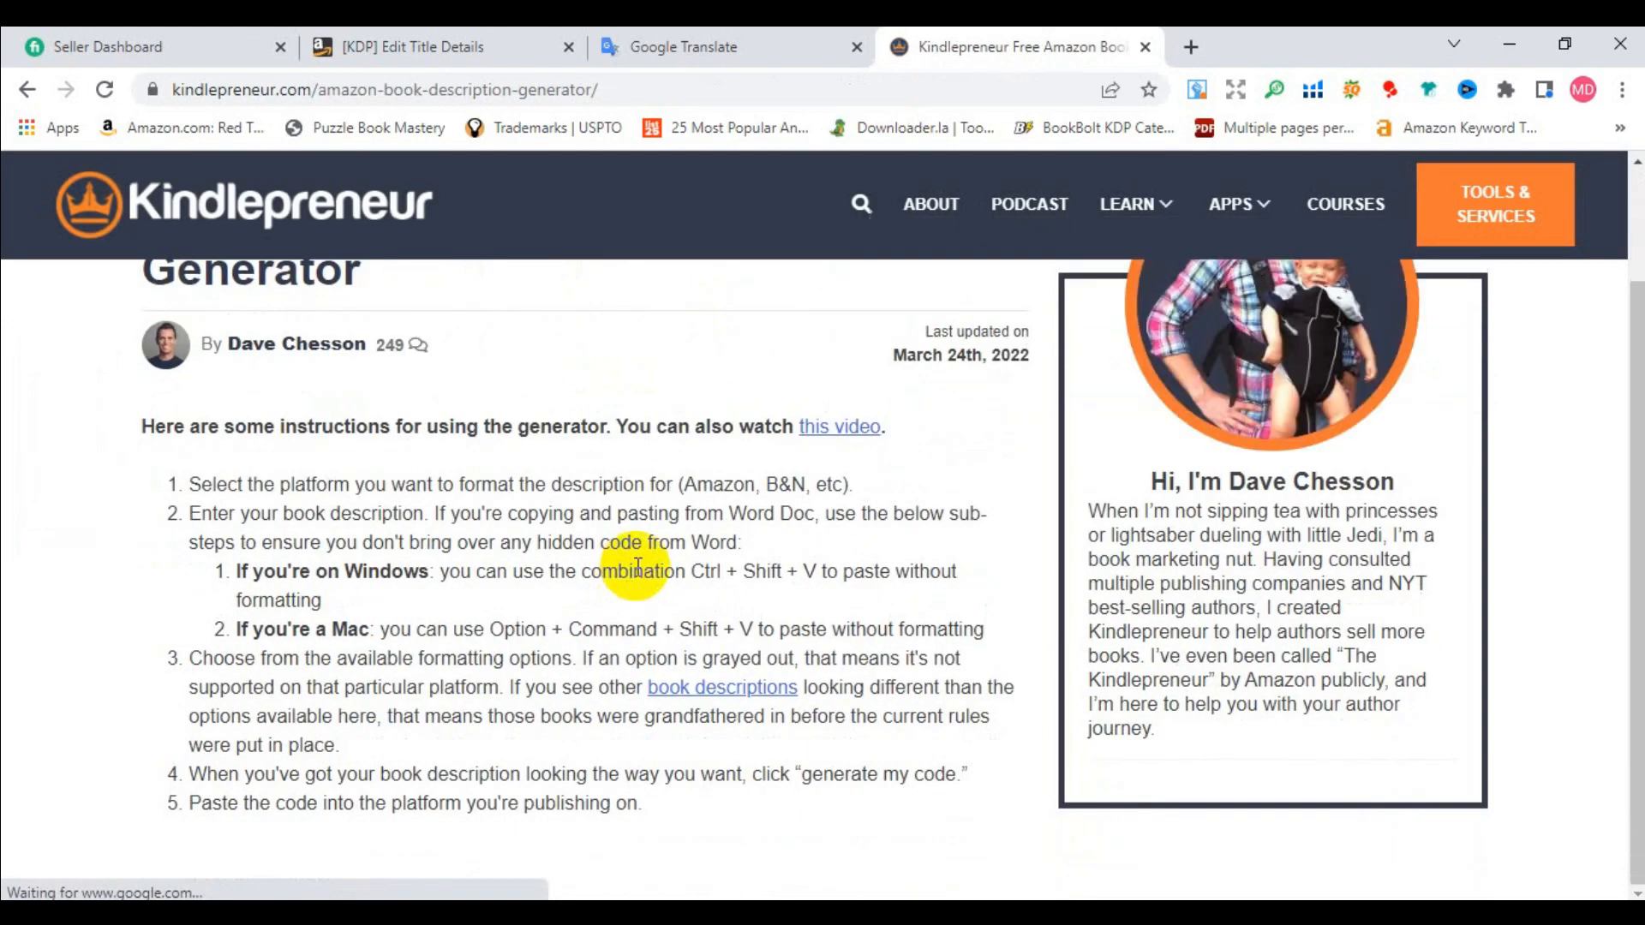
# Return to the paperback details form and paste the copied description into the Description editor.
pyautogui.click(403, 46)
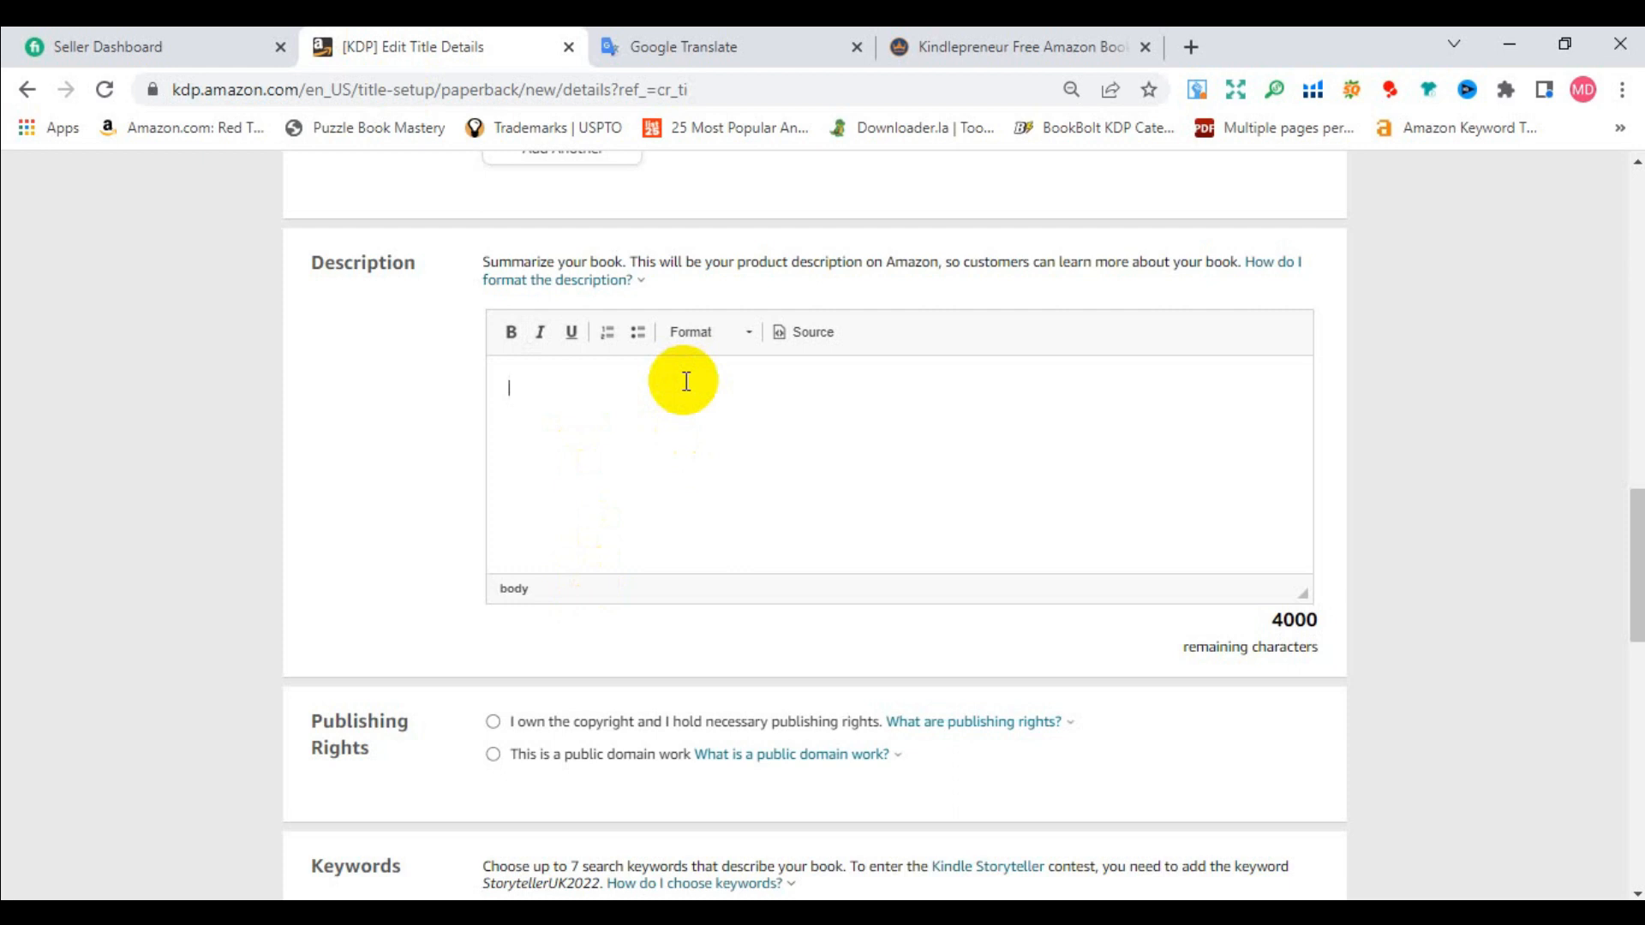
pyautogui.click(627, 417)
pyautogui.hotkey('ctrl', 'v')
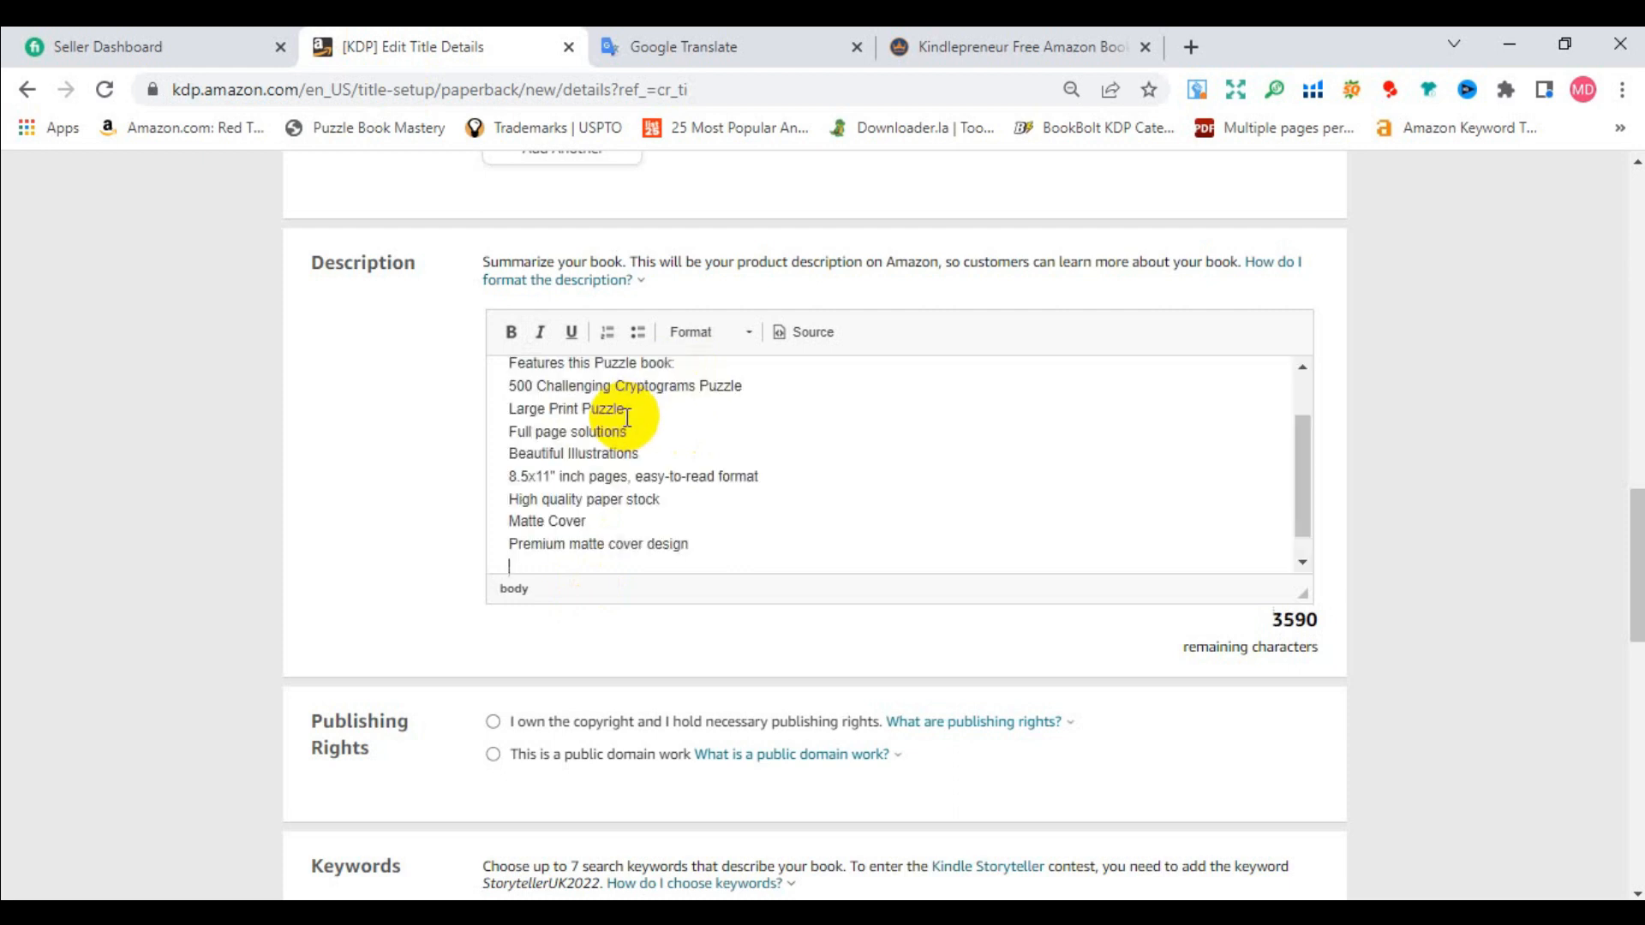
pyautogui.scroll(2, 696, 472)
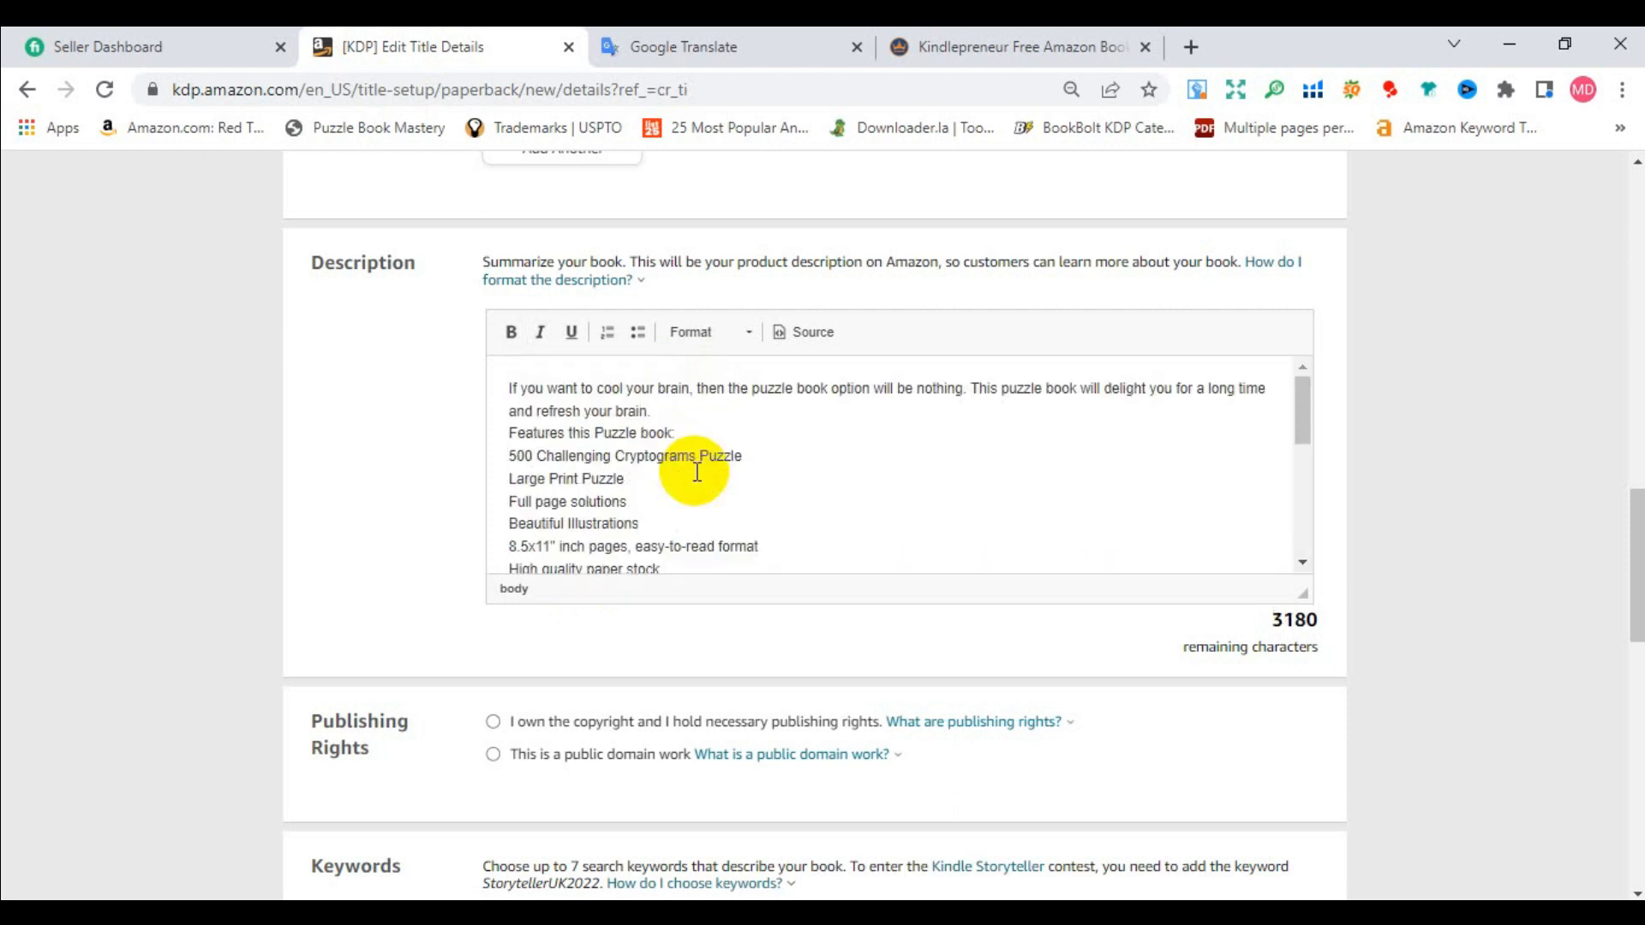
# Paste the same book description into the text editor of the Kindlepreneur description generator.
pyautogui.click(1052, 27)
pyautogui.scroll(-15, 525, 503)
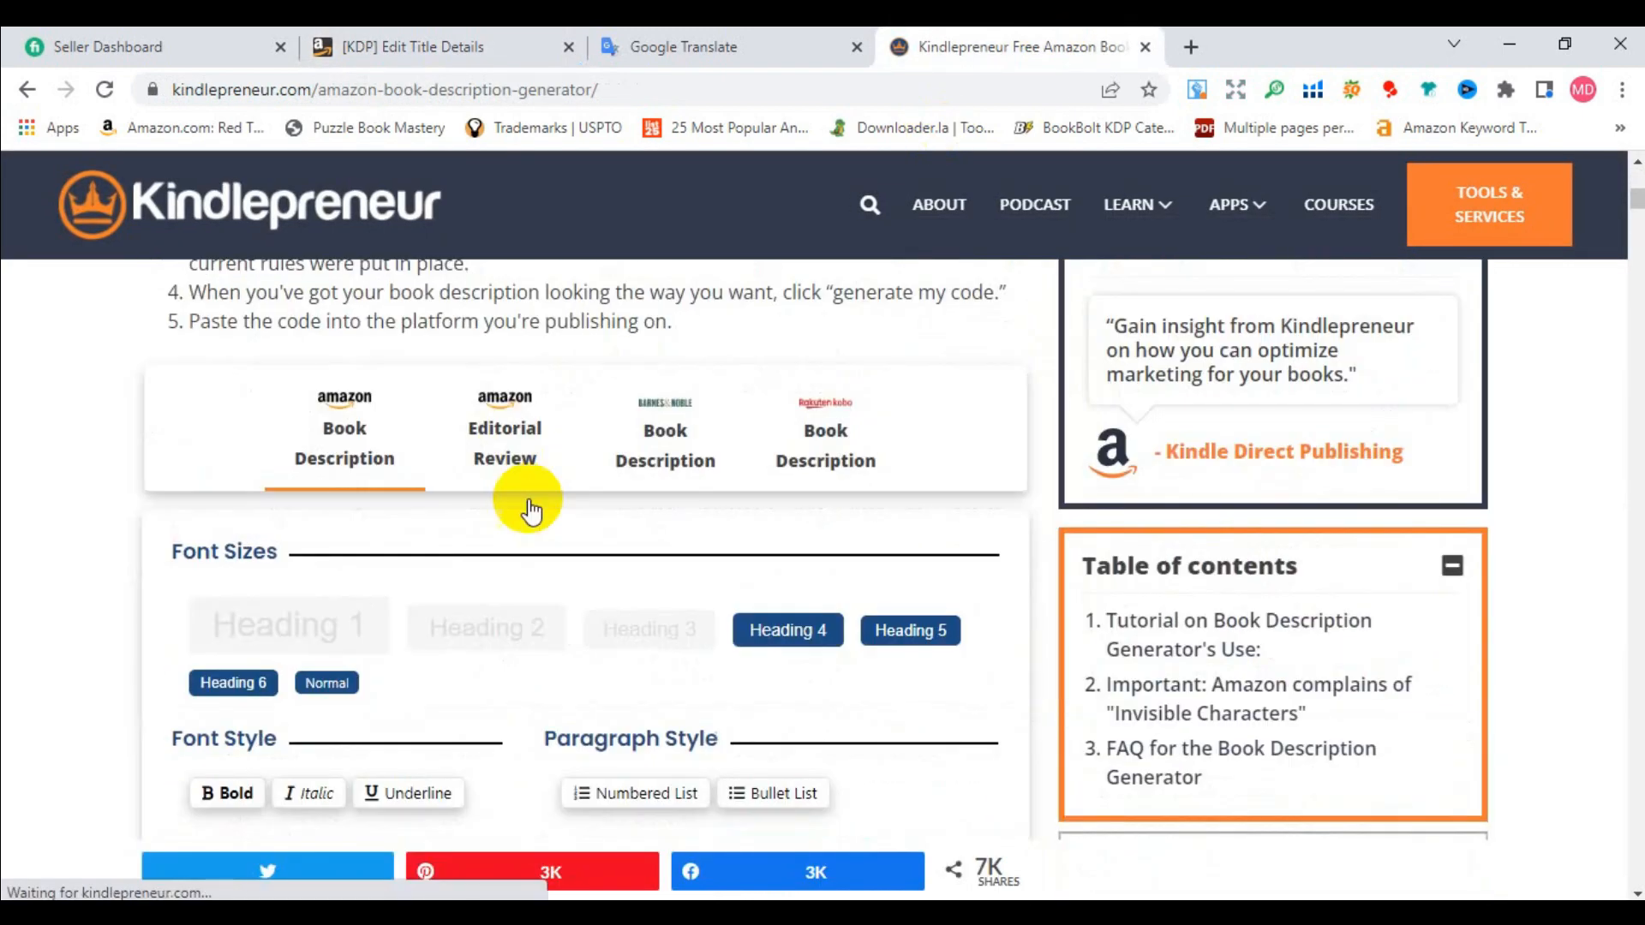
pyautogui.click(424, 512)
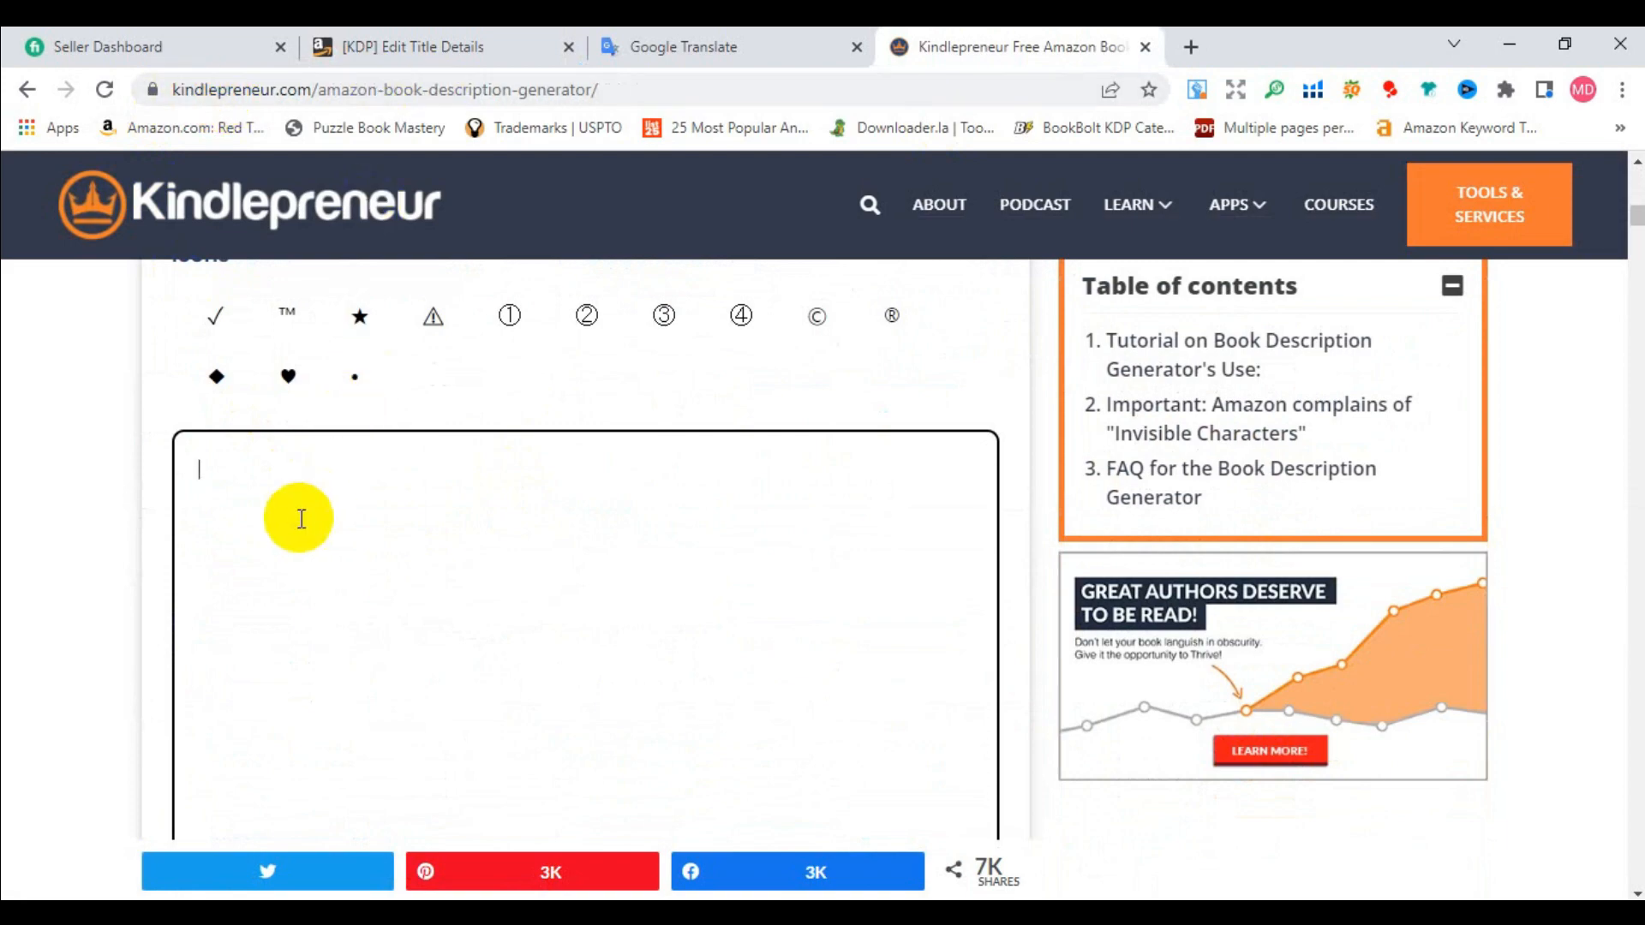
pyautogui.hotkey('ctrl', 'v')
pyautogui.click(809, 643)
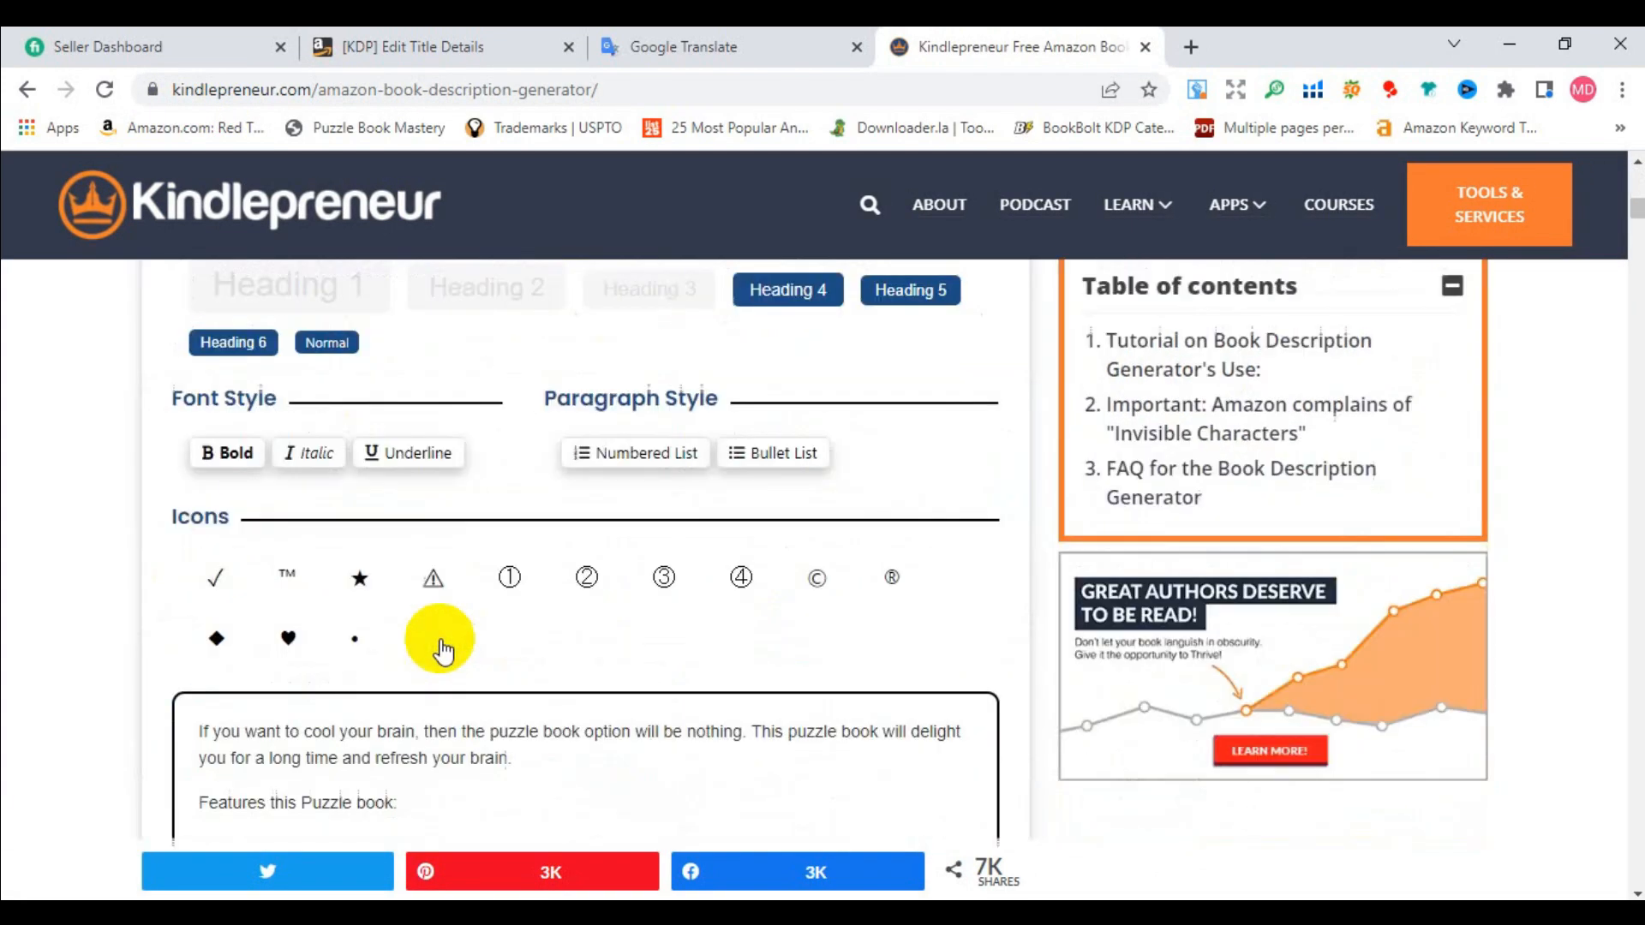
# Make the line "Features this Puzzle book:" bold in the generator's description.
pyautogui.scroll(2, 437, 623)
pyautogui.scroll(-3, 402, 591)
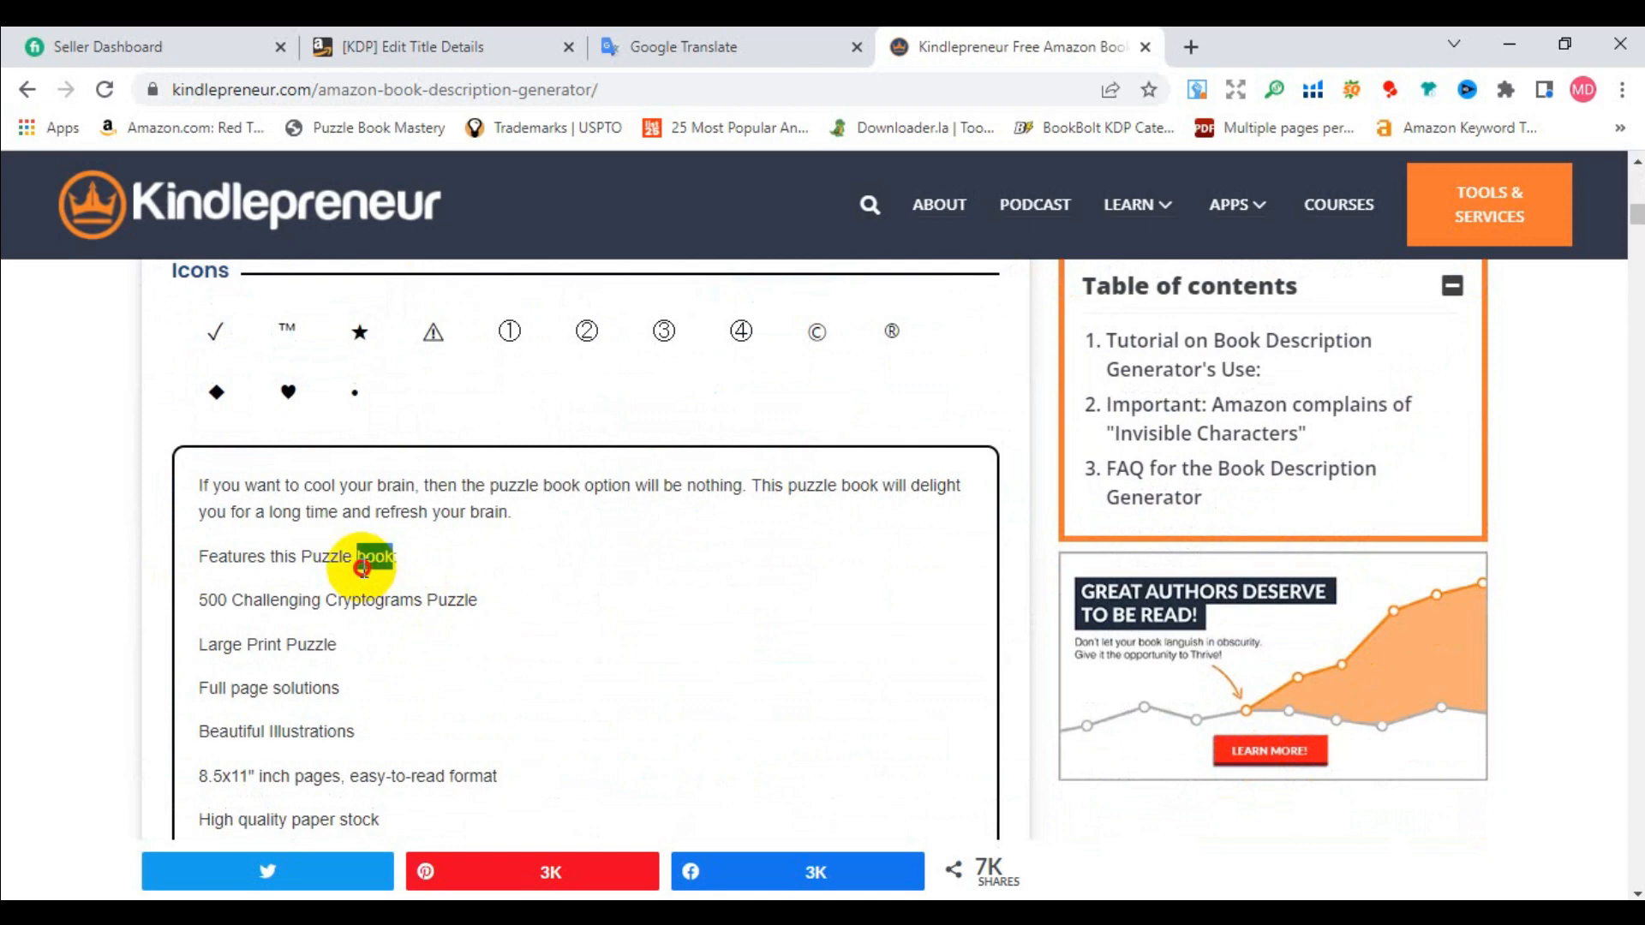
pyautogui.moveTo(361, 565); pyautogui.dragTo(198, 558)
pyautogui.scroll(3, 88, 480)
pyautogui.click(206, 330)
pyautogui.scroll(-4, 337, 646)
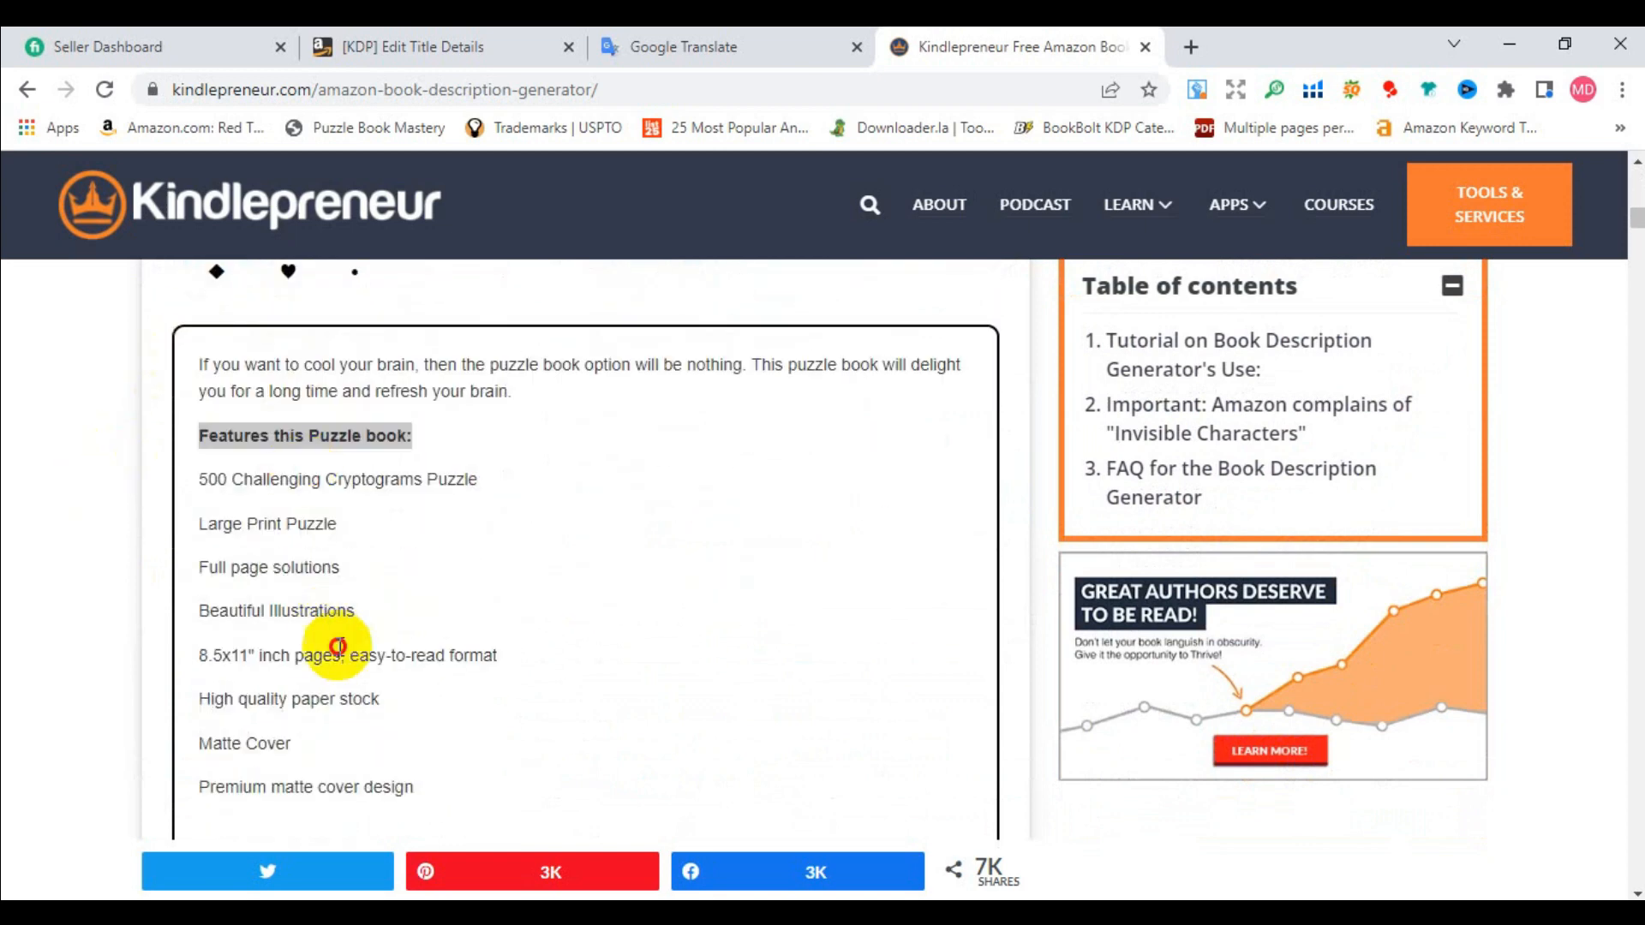
# Format the feature lines from "500 Challenging Cryptograms Puzzle" to "Premium matte cover design" as a bullet list.
pyautogui.scroll(-3, 337, 646)
pyautogui.moveTo(448, 558); pyautogui.dragTo(209, 594)
pyautogui.scroll(4, 356, 471)
pyautogui.scroll(3, 814, 491)
pyautogui.click(804, 448)
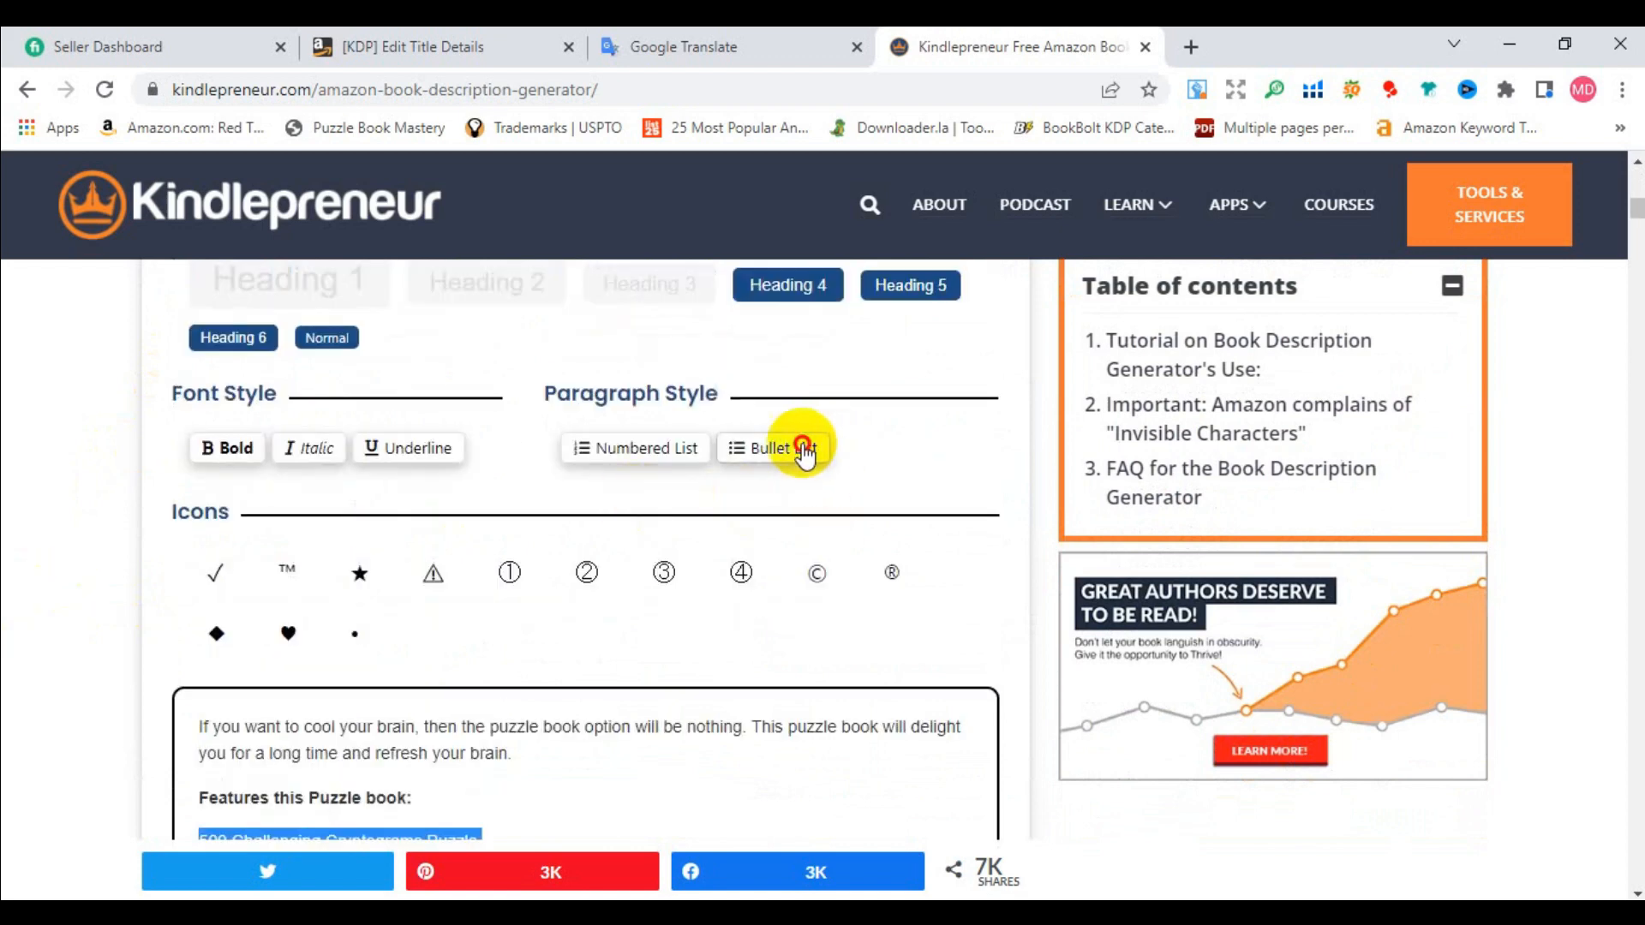
pyautogui.scroll(-3, 551, 525)
pyautogui.click(213, 551)
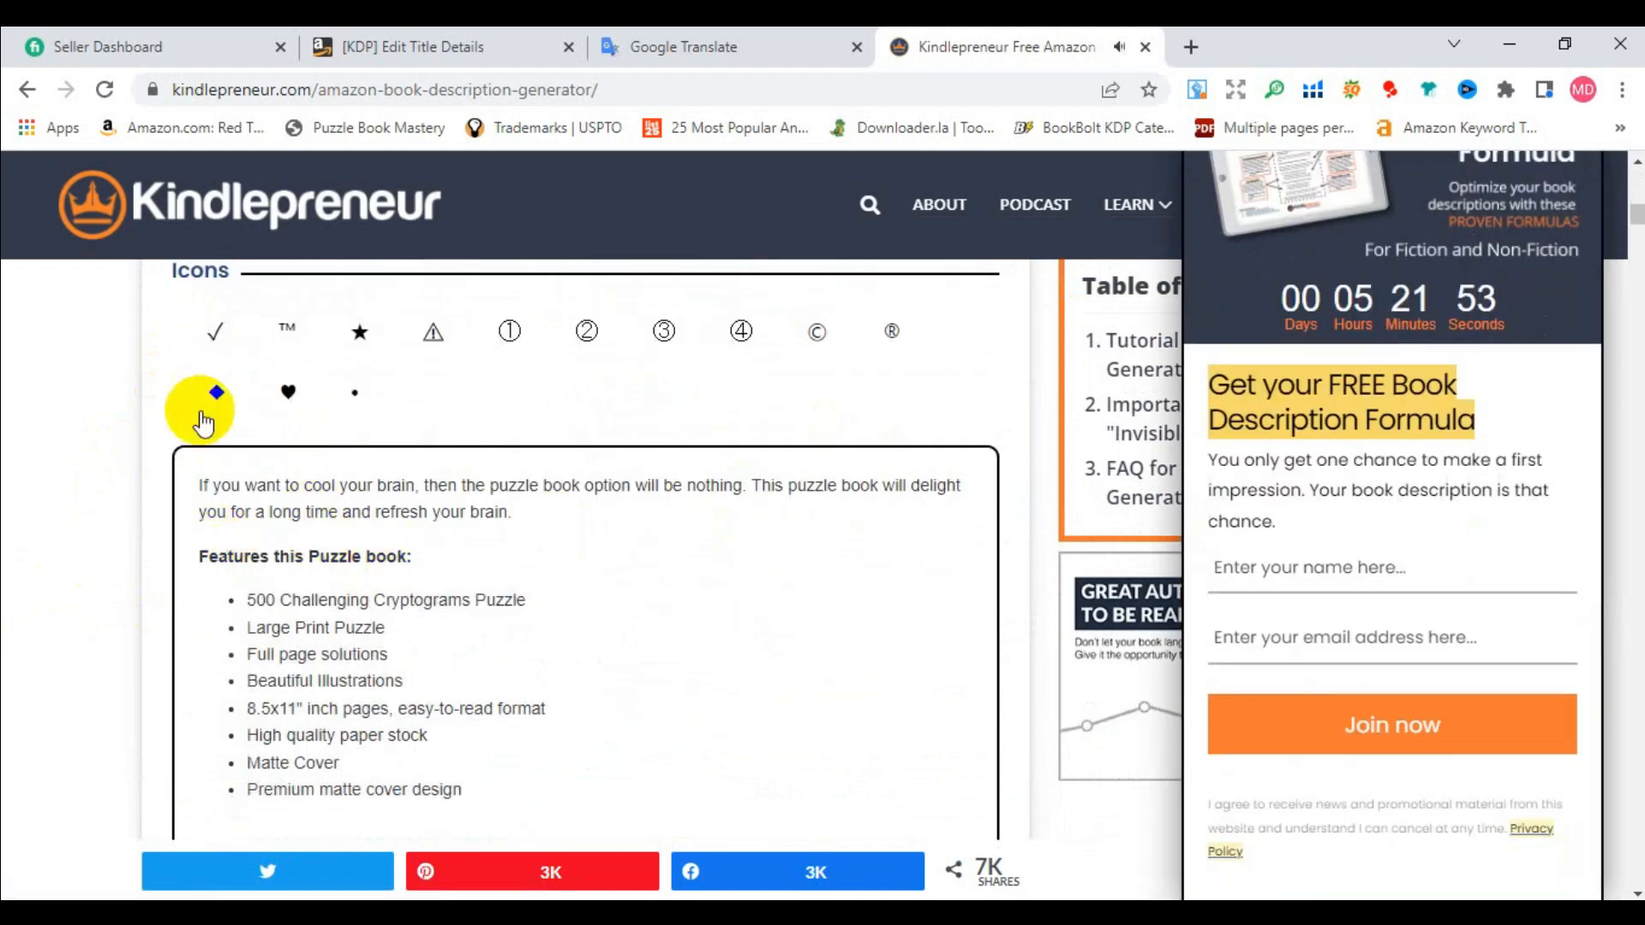
# Insert two heart symbols in front of the line "Features this Puzzle book:" in the generator's description.
pyautogui.click(279, 394)
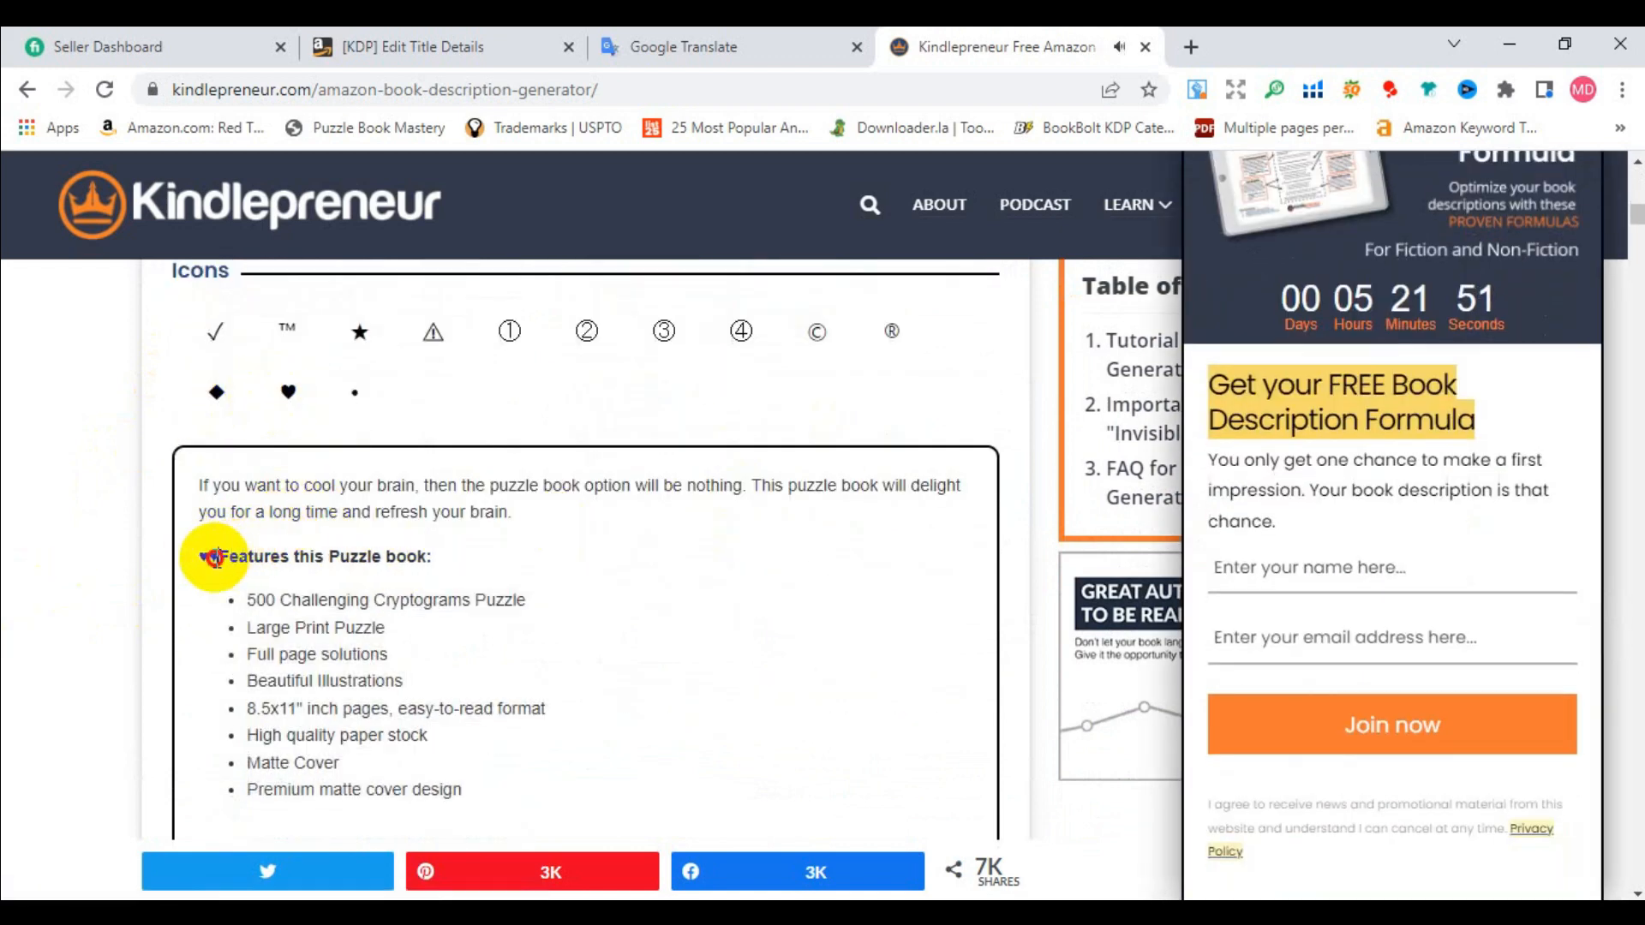
pyautogui.click(221, 557)
pyautogui.scroll(-2, 565, 540)
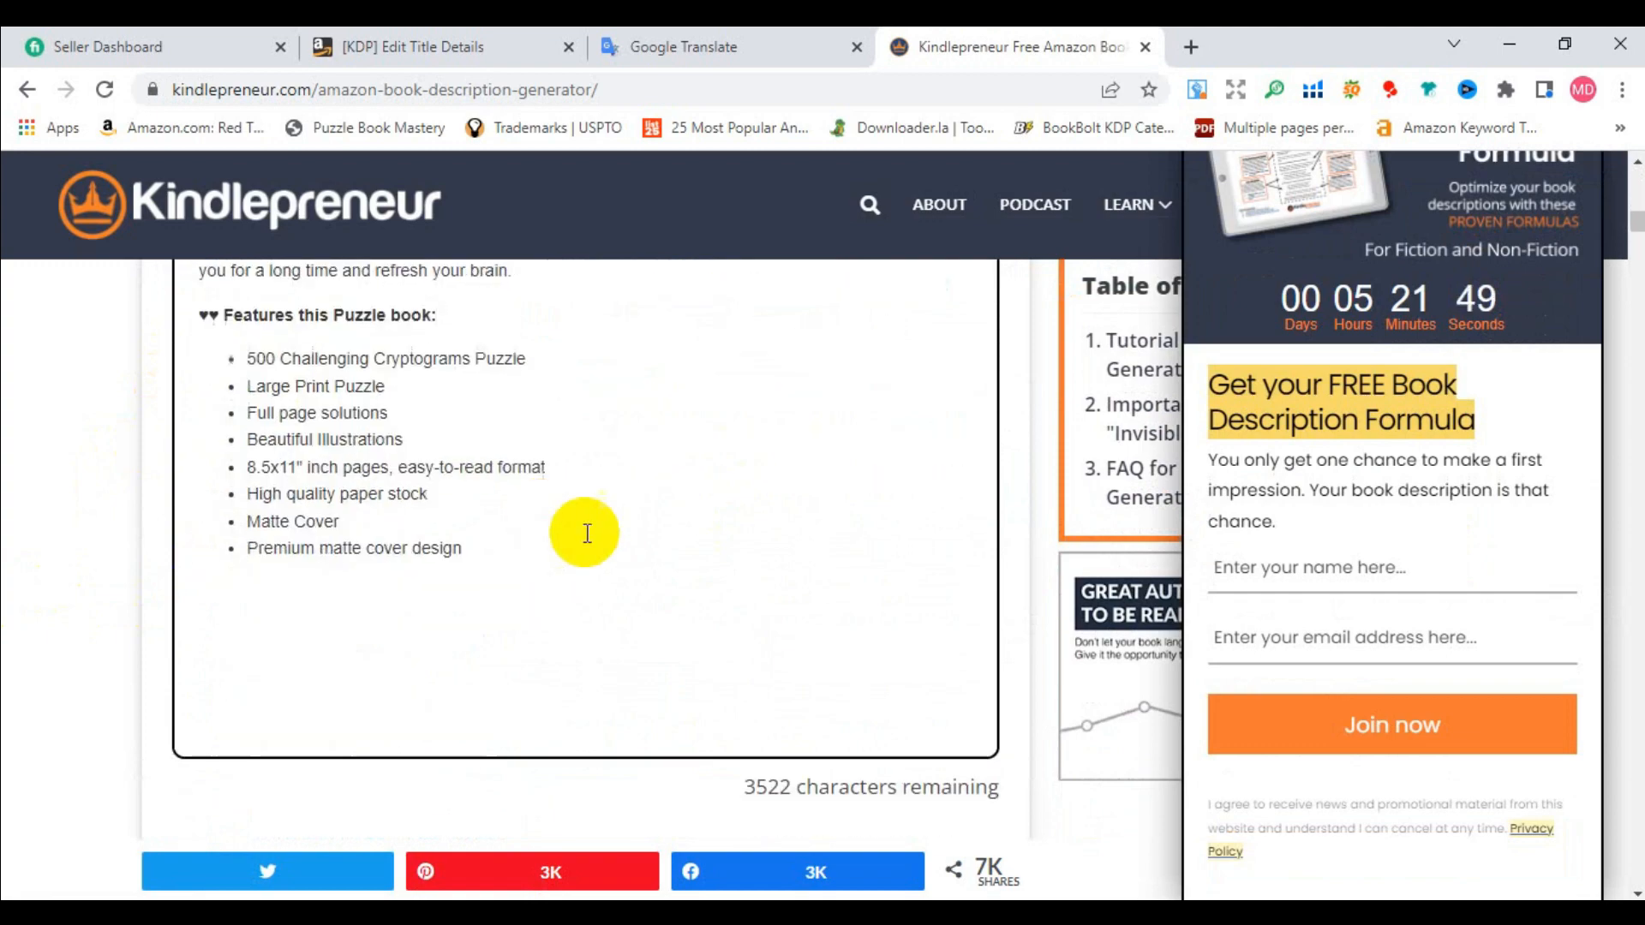
pyautogui.scroll(2, 705, 448)
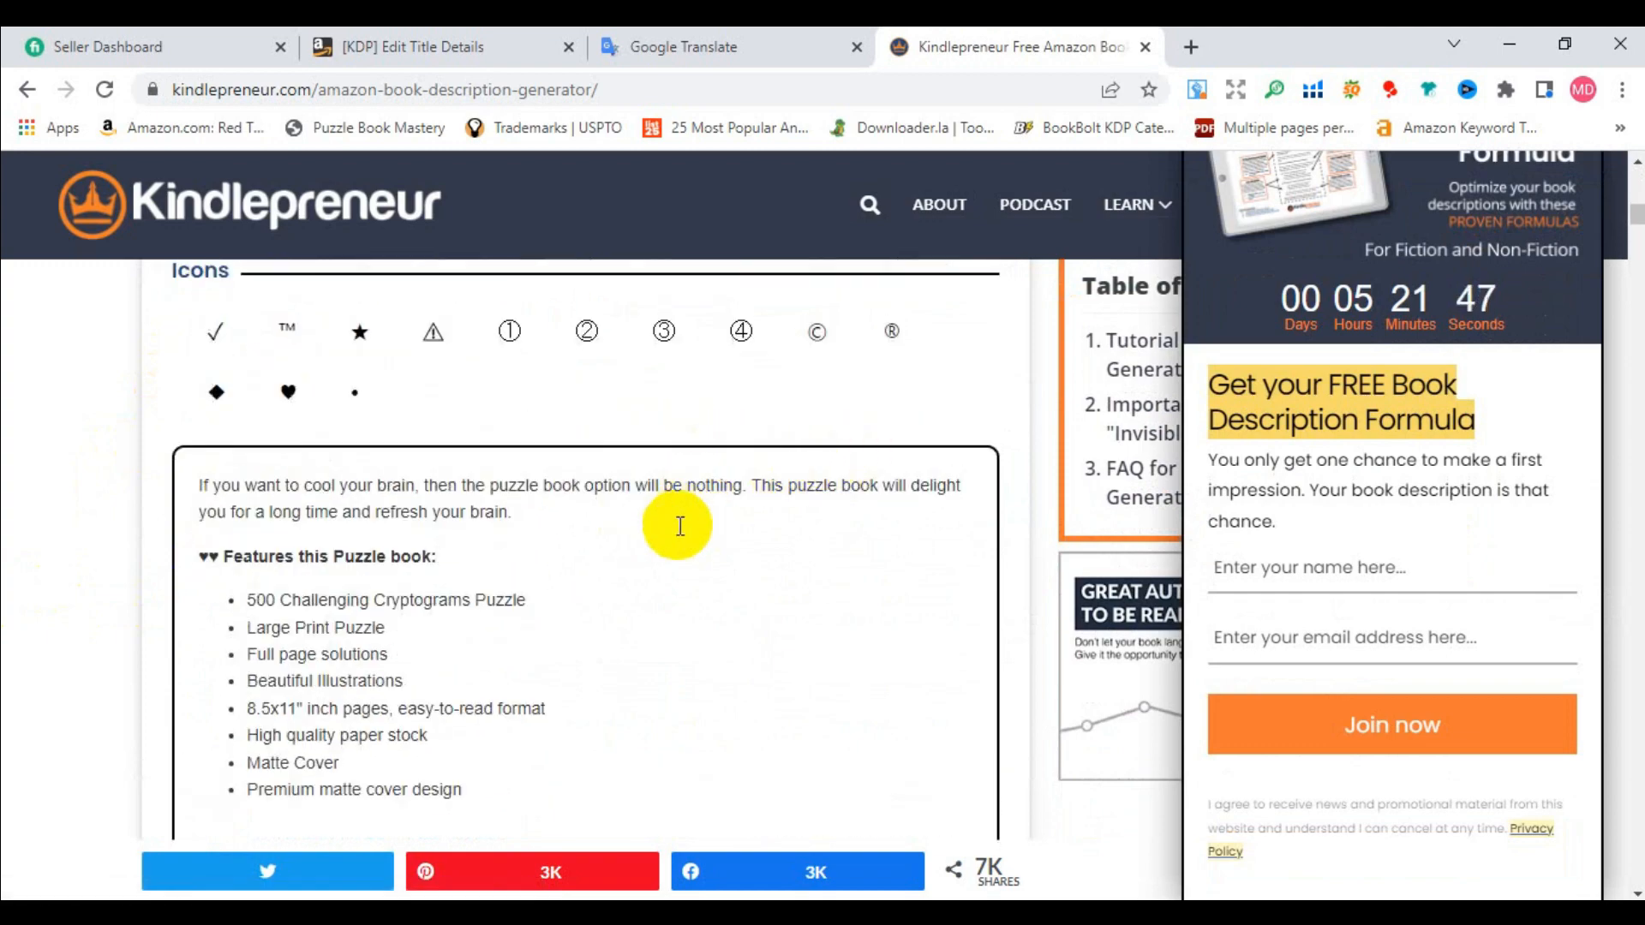
# Generate the HTML code for the formatted book description and copy it.
pyautogui.scroll(-8, 680, 532)
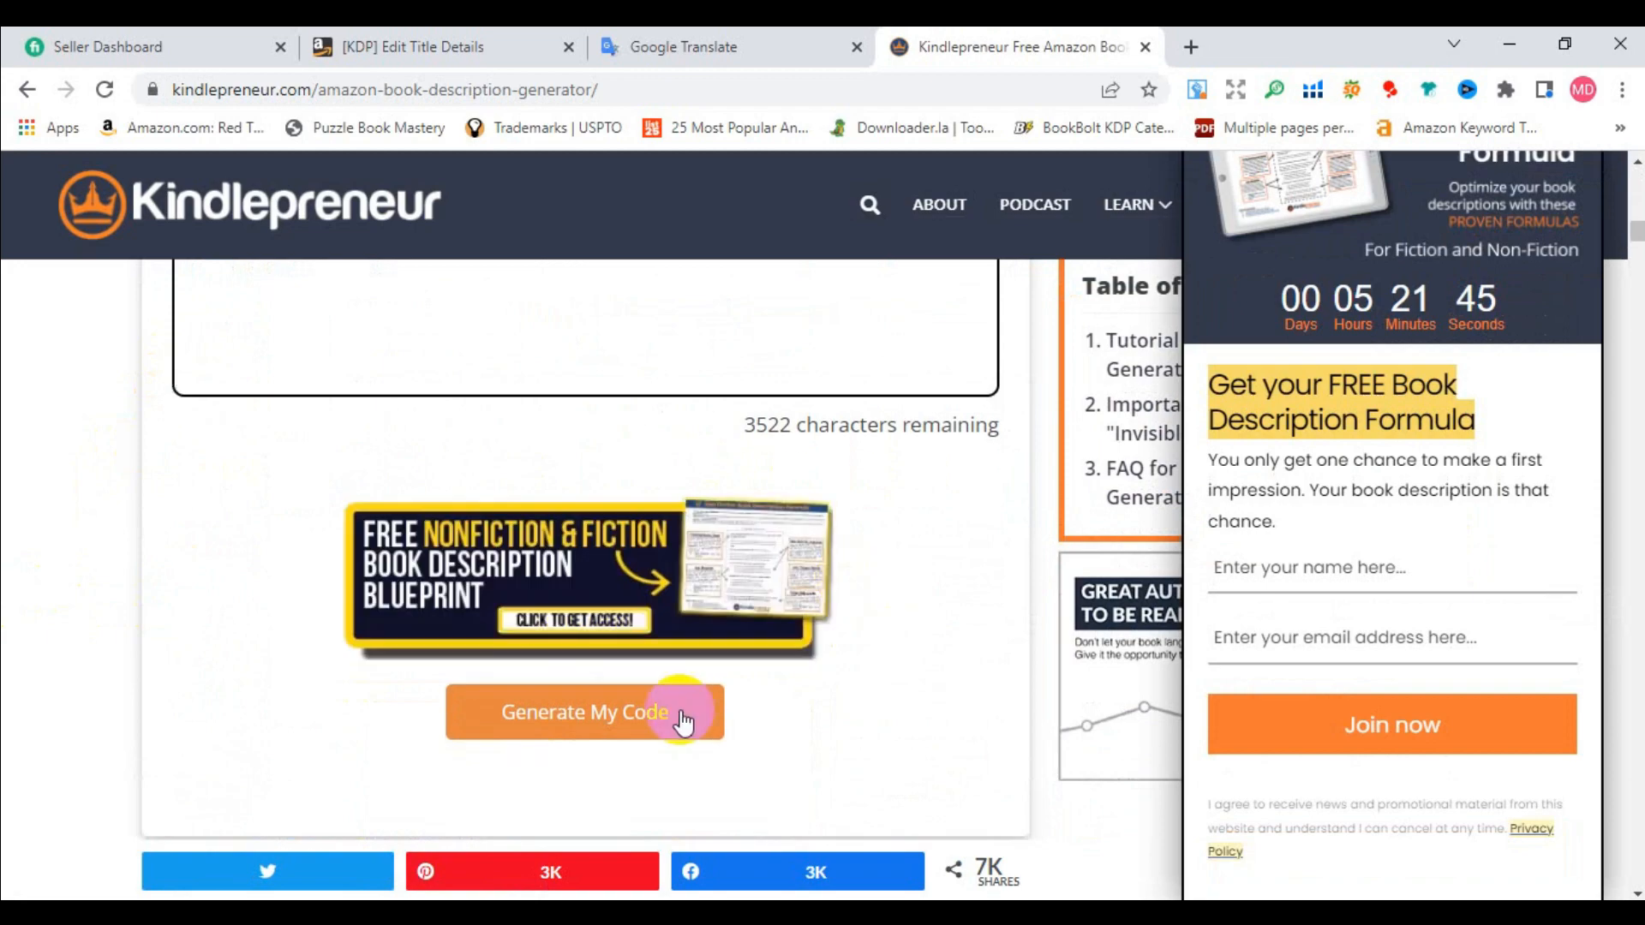
pyautogui.click(683, 719)
pyautogui.scroll(-3, 851, 594)
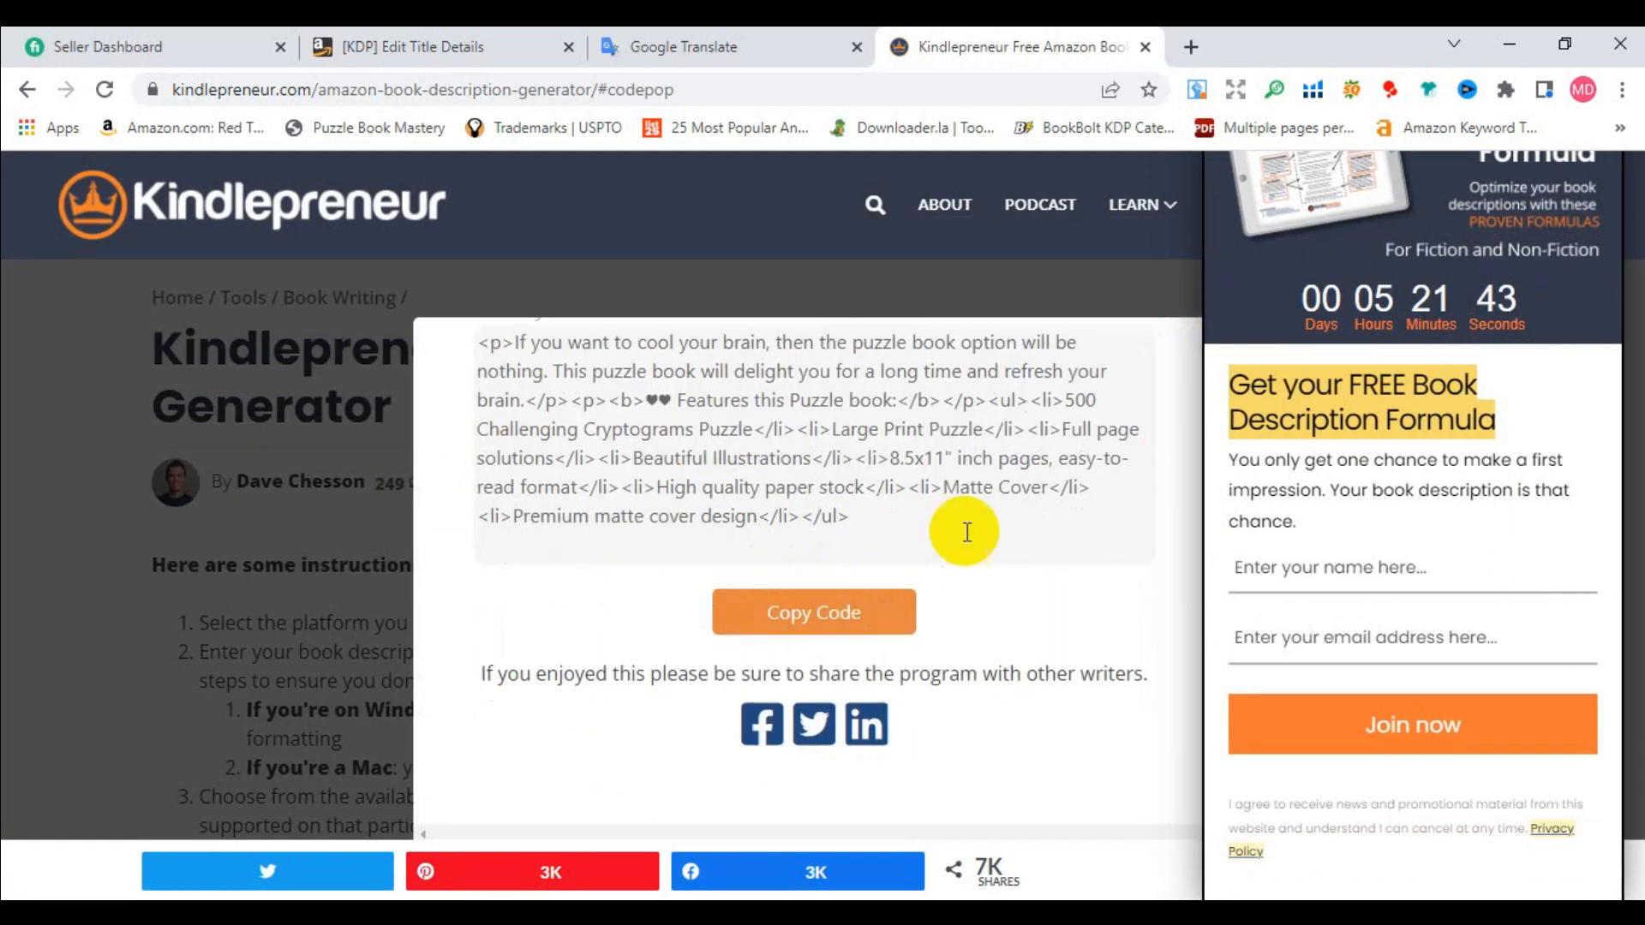
pyautogui.click(857, 621)
# Return to the KDP paperback details form and replace the entire Description text with the copied HTML code.
pyautogui.click(402, 46)
pyautogui.hotkey('ctrl', 'v')
pyautogui.click(625, 478)
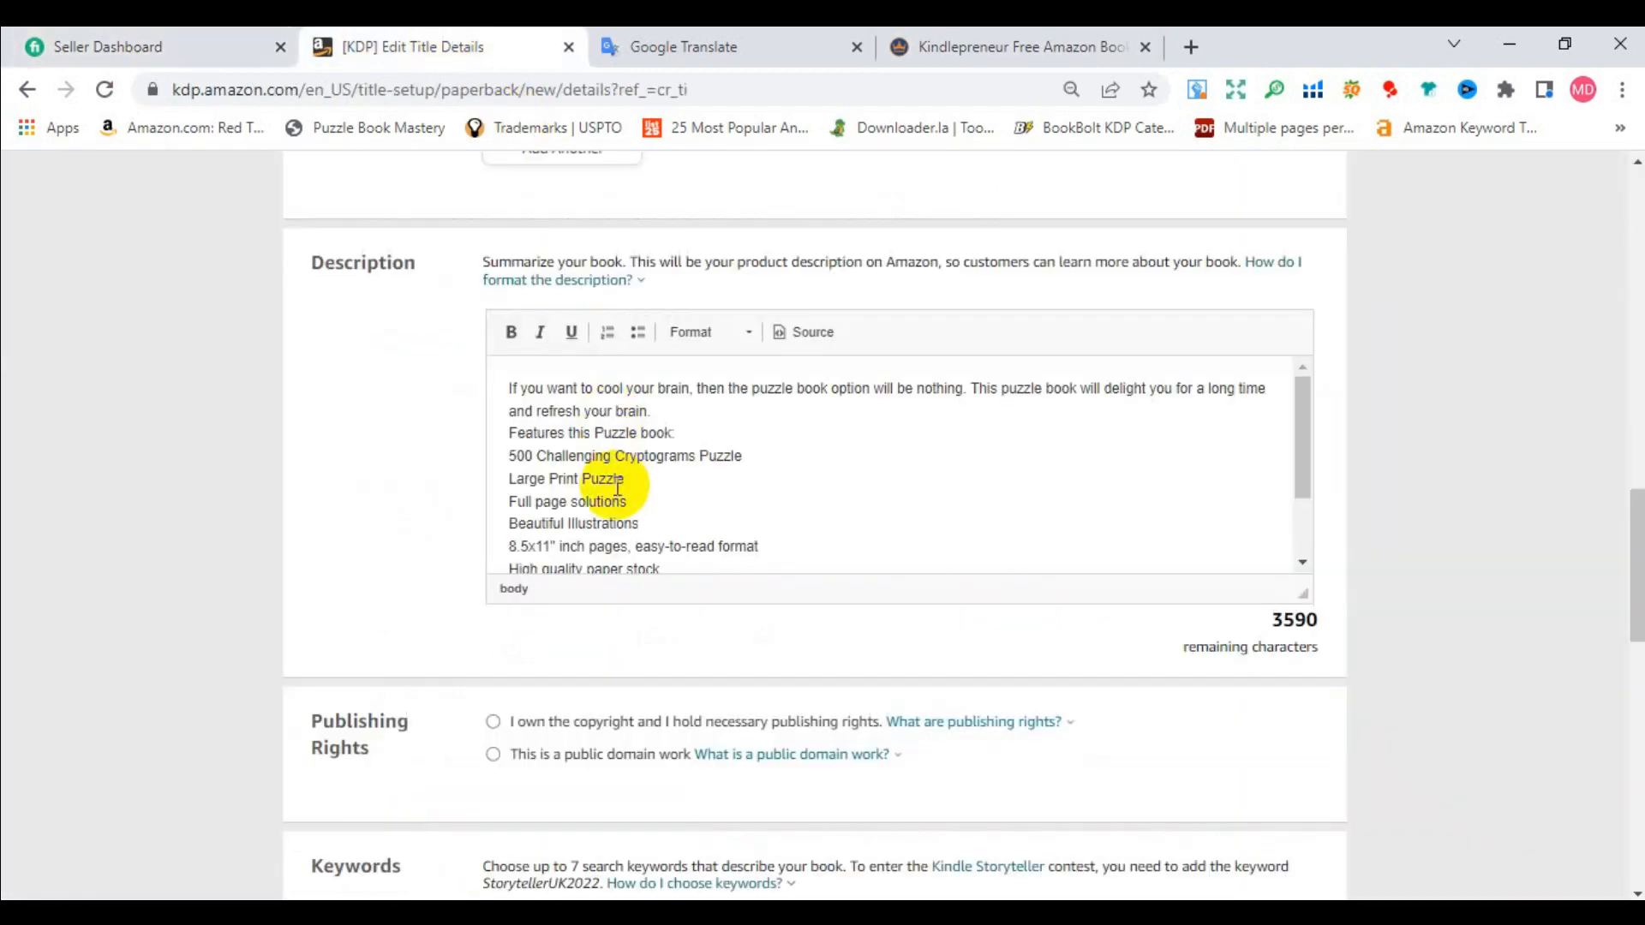
pyautogui.hotkey('ctrl', 'a')
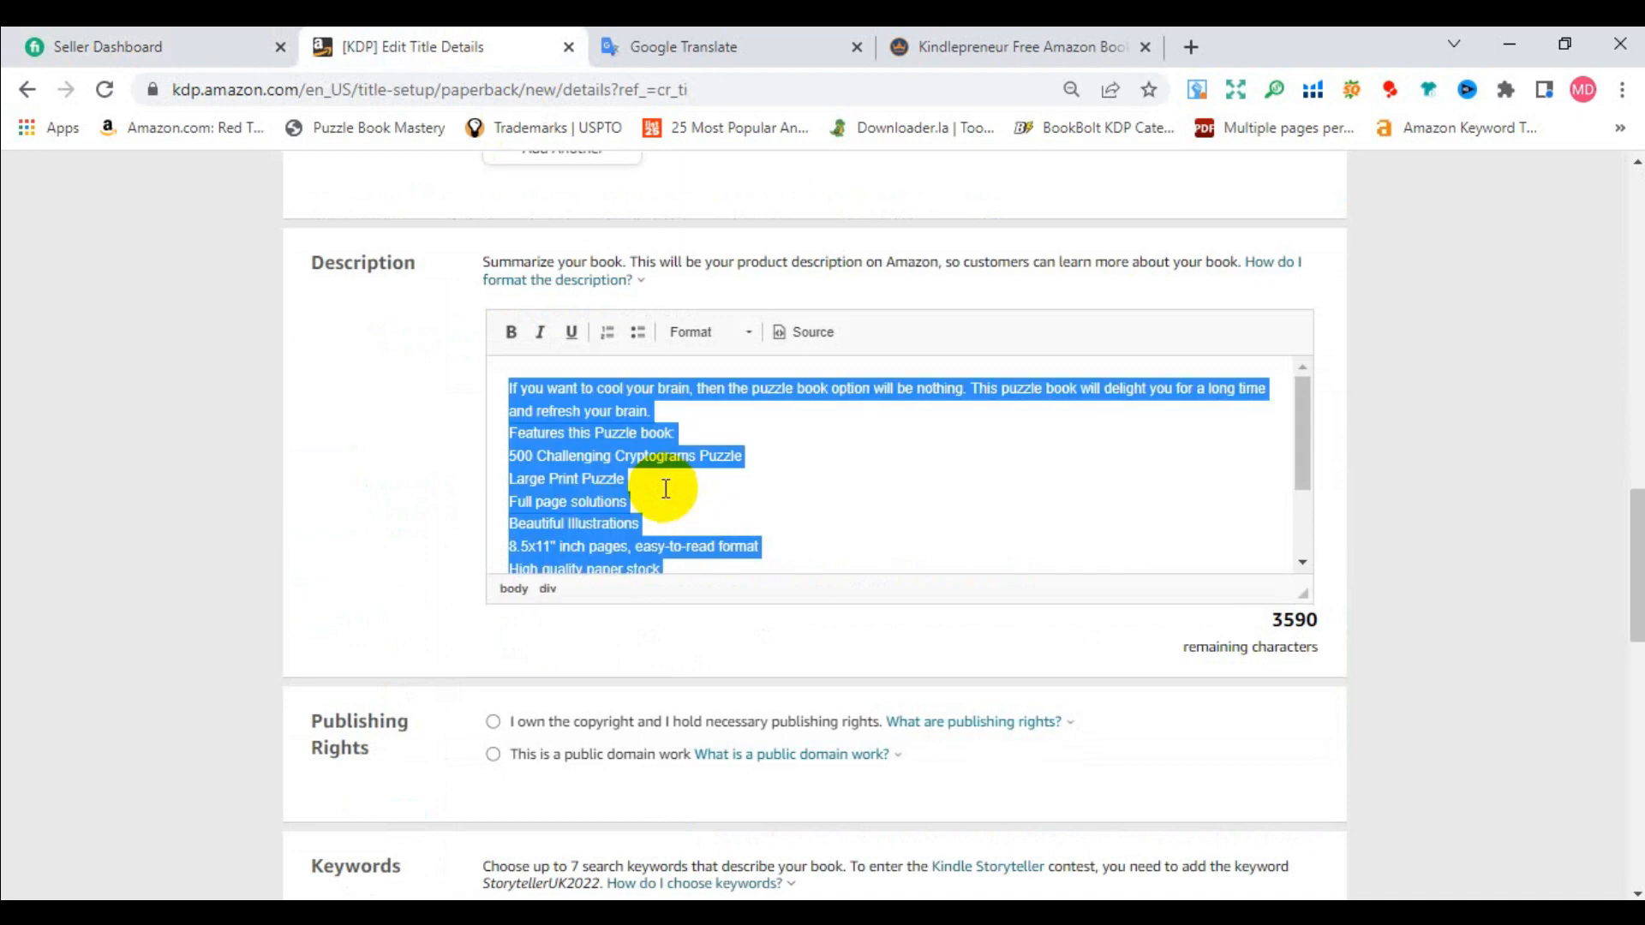
pyautogui.hotkey('ctrl', 'v')
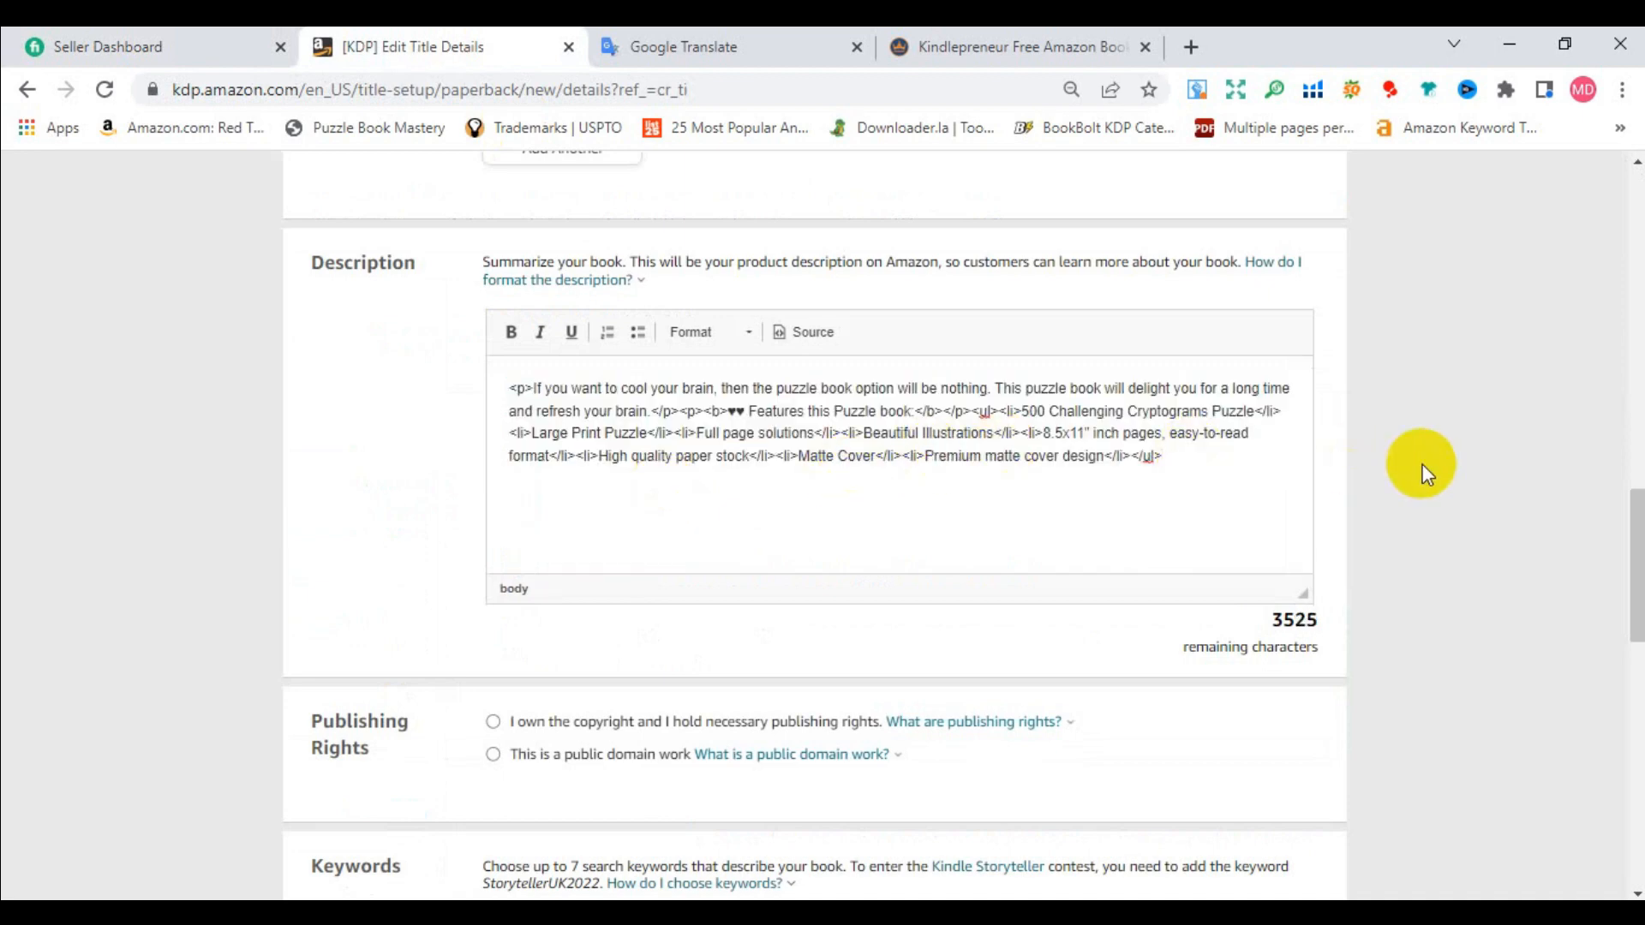
pyautogui.scroll(-4, 1156, 466)
pyautogui.scroll(4, 1200, 363)
# Copy "500 cryptograms" from the KW list in the Word document and paste it as the first KDP keyword.
pyautogui.scroll(-3, 649, 480)
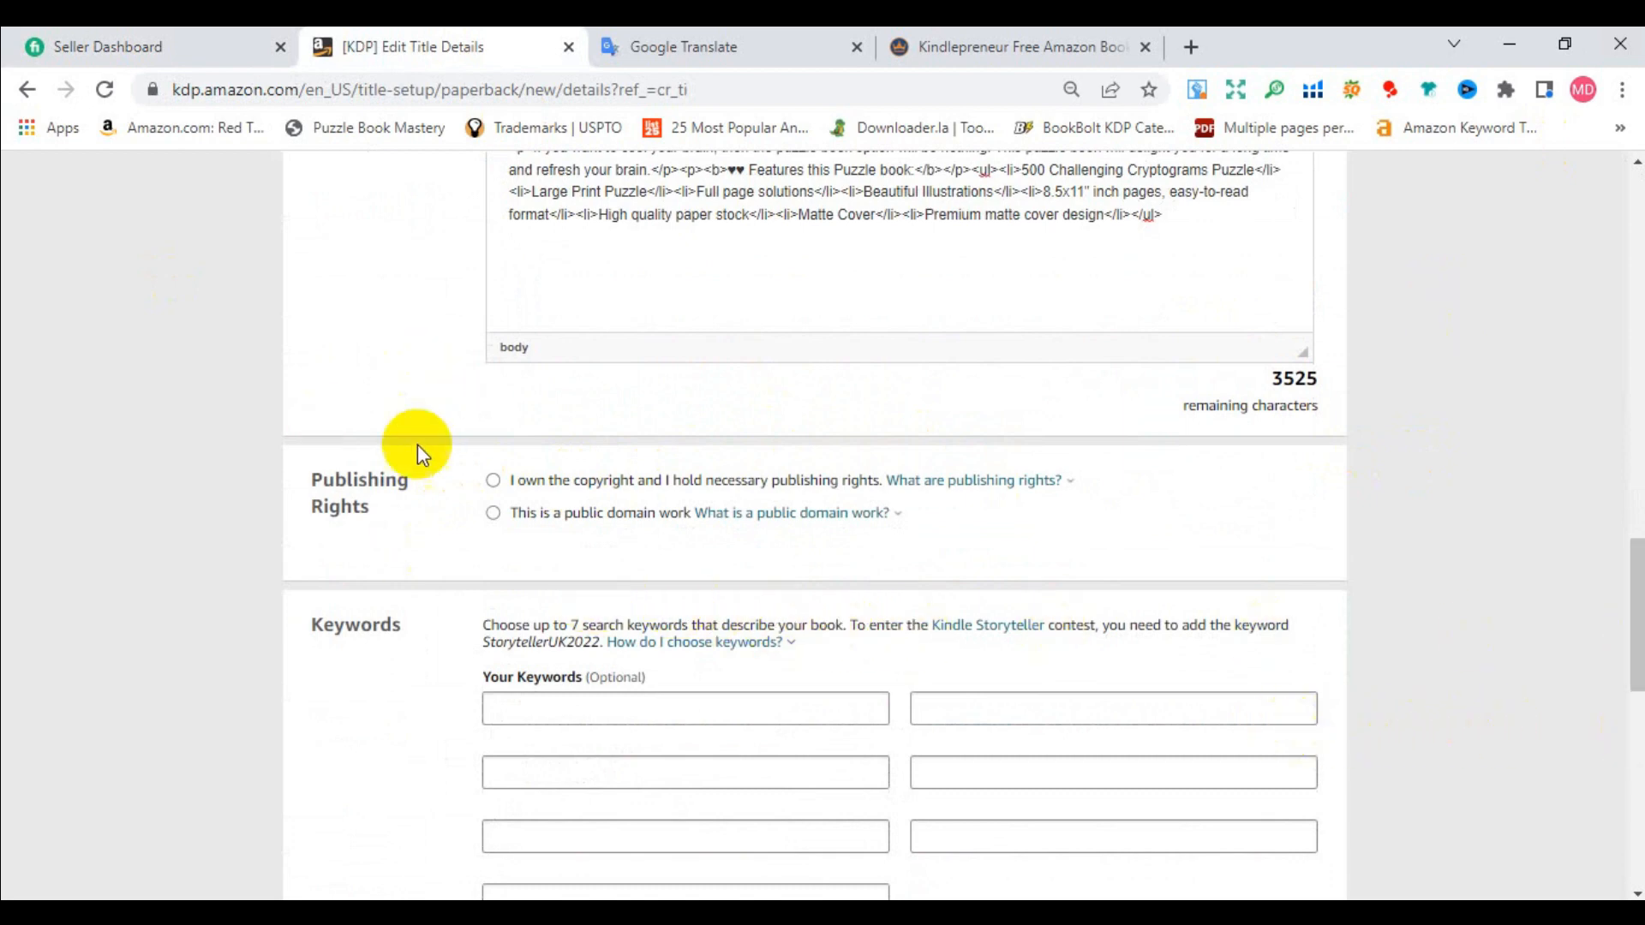
pyautogui.scroll(-4, 665, 480)
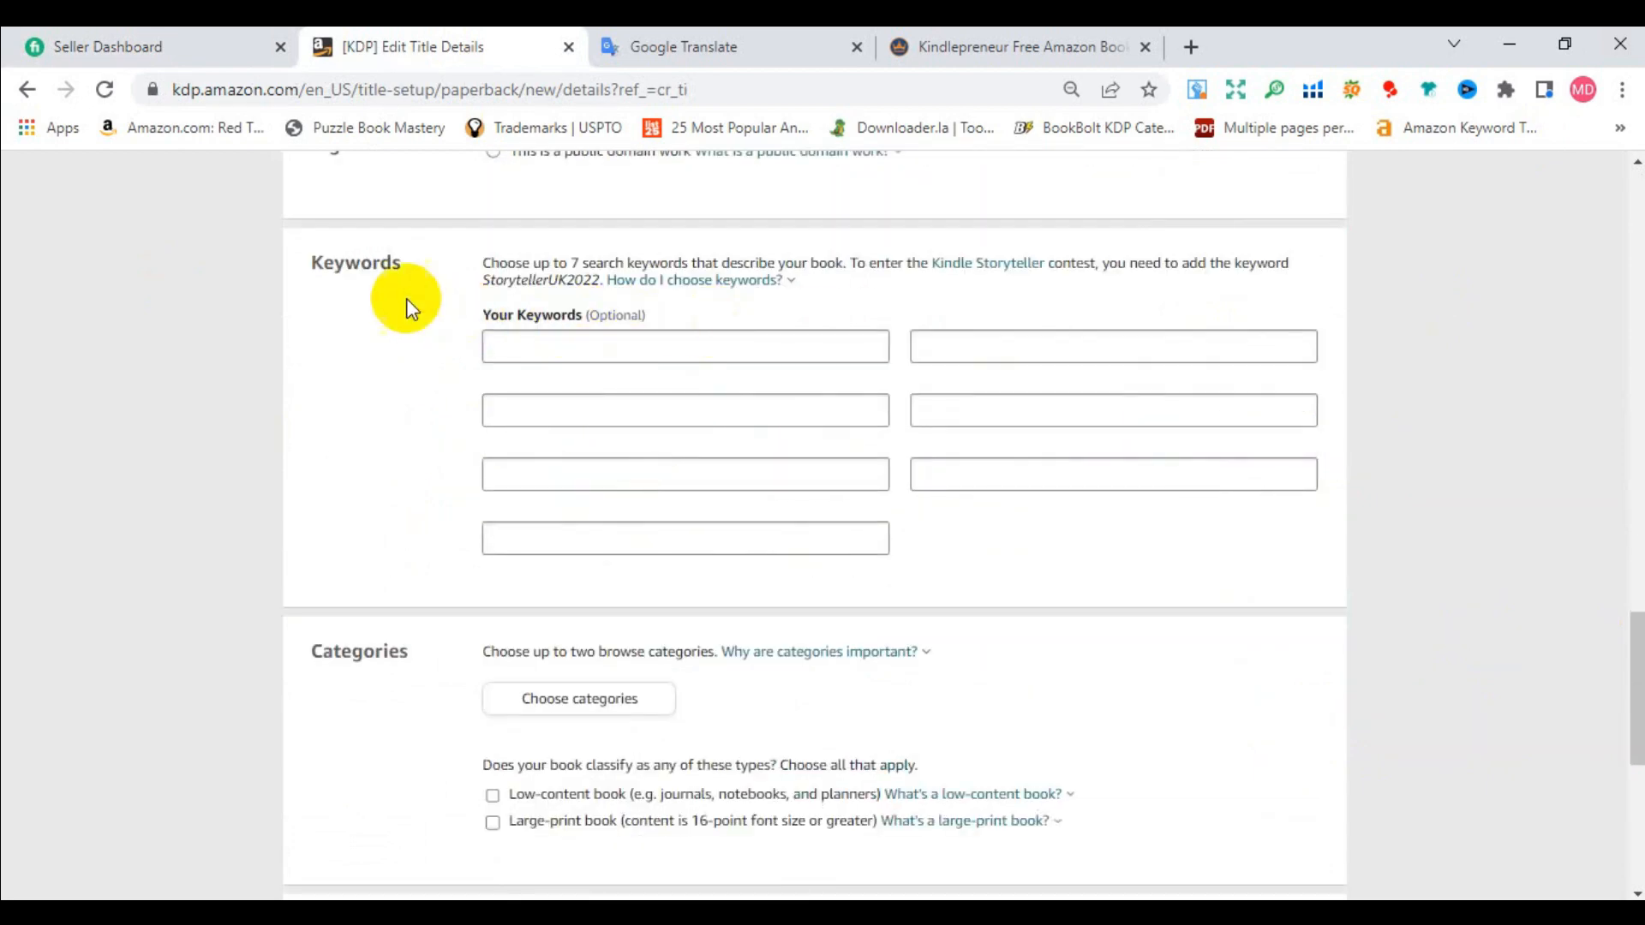
pyautogui.click(915, 911)
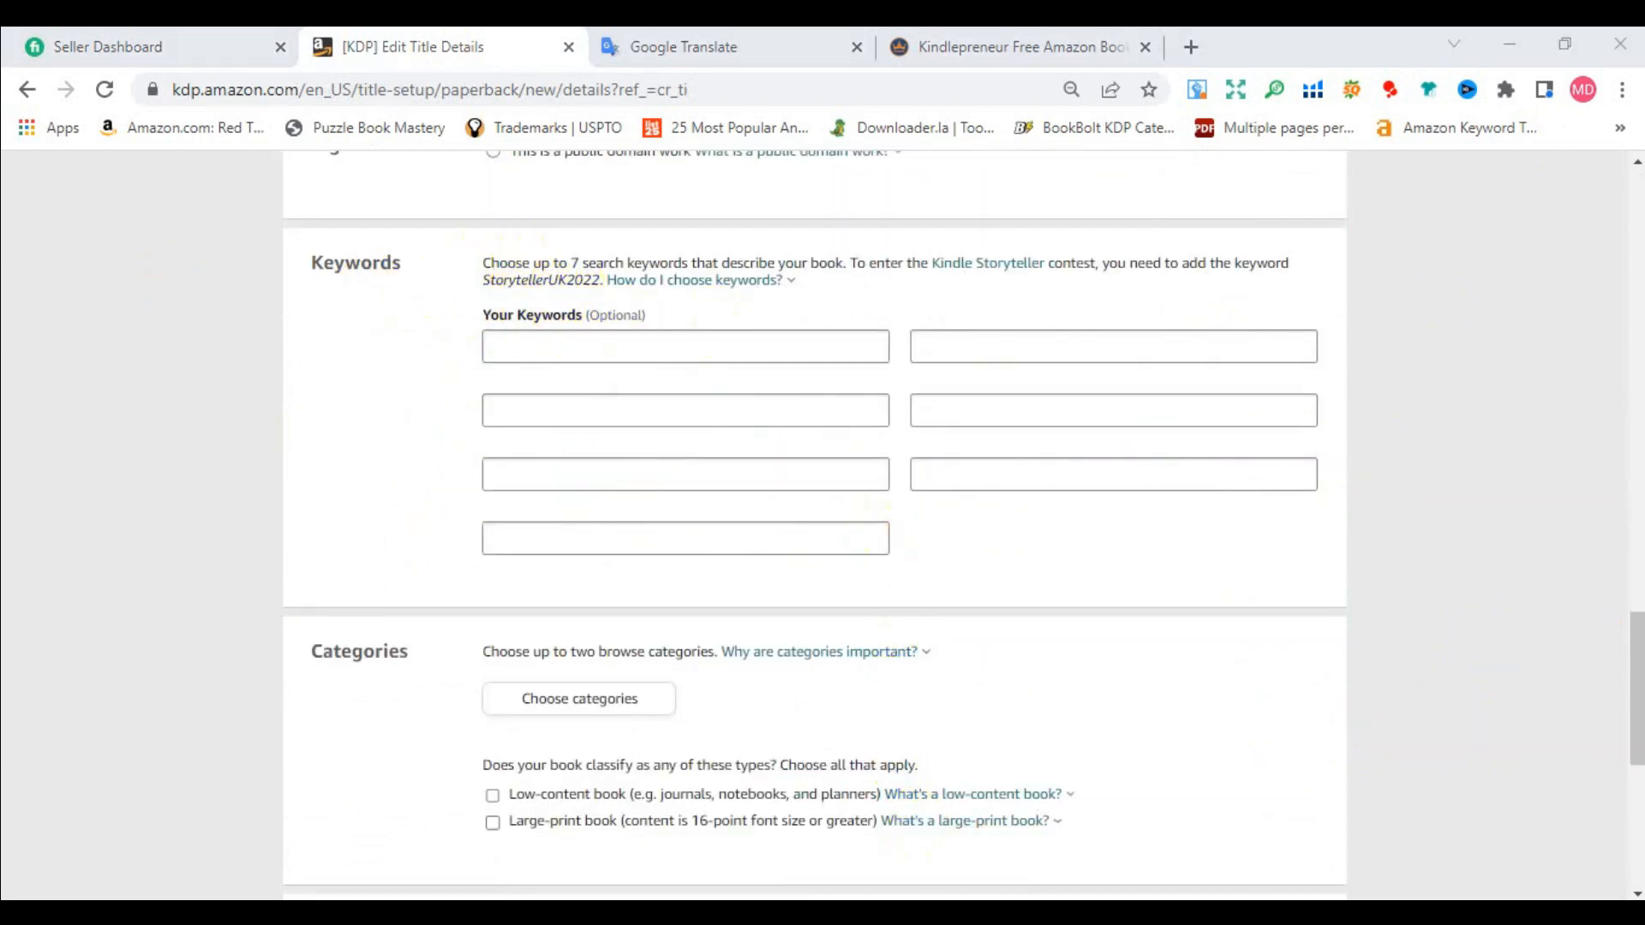
pyautogui.scroll(-6, 707, 398)
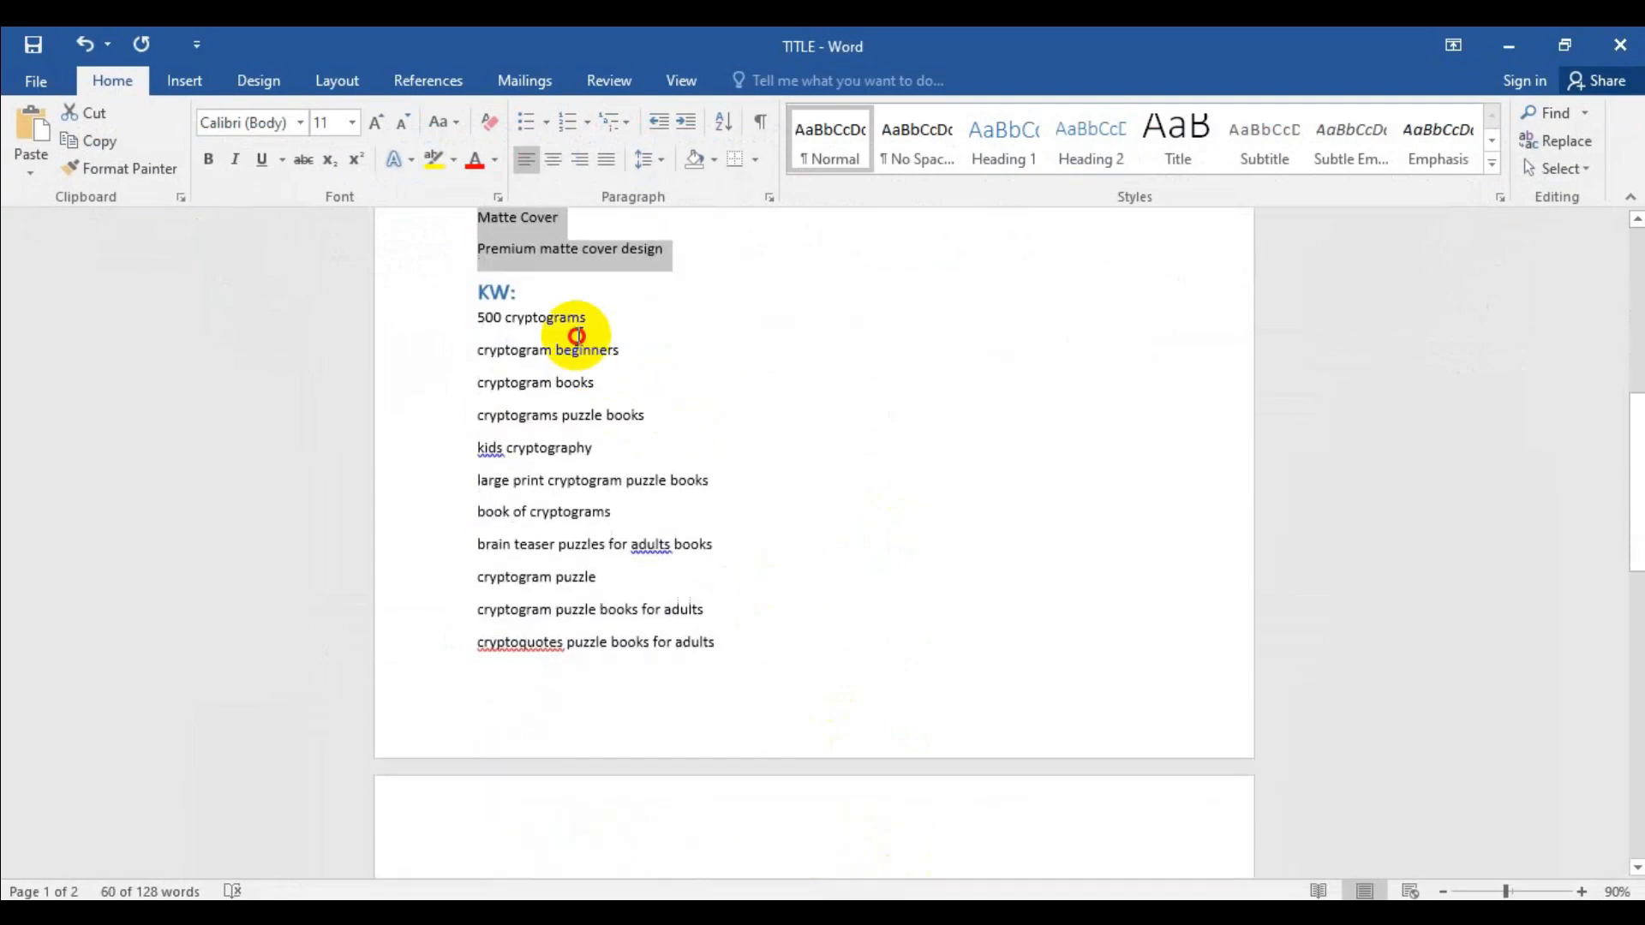
pyautogui.click(590, 322)
pyautogui.moveTo(599, 318); pyautogui.dragTo(478, 321)
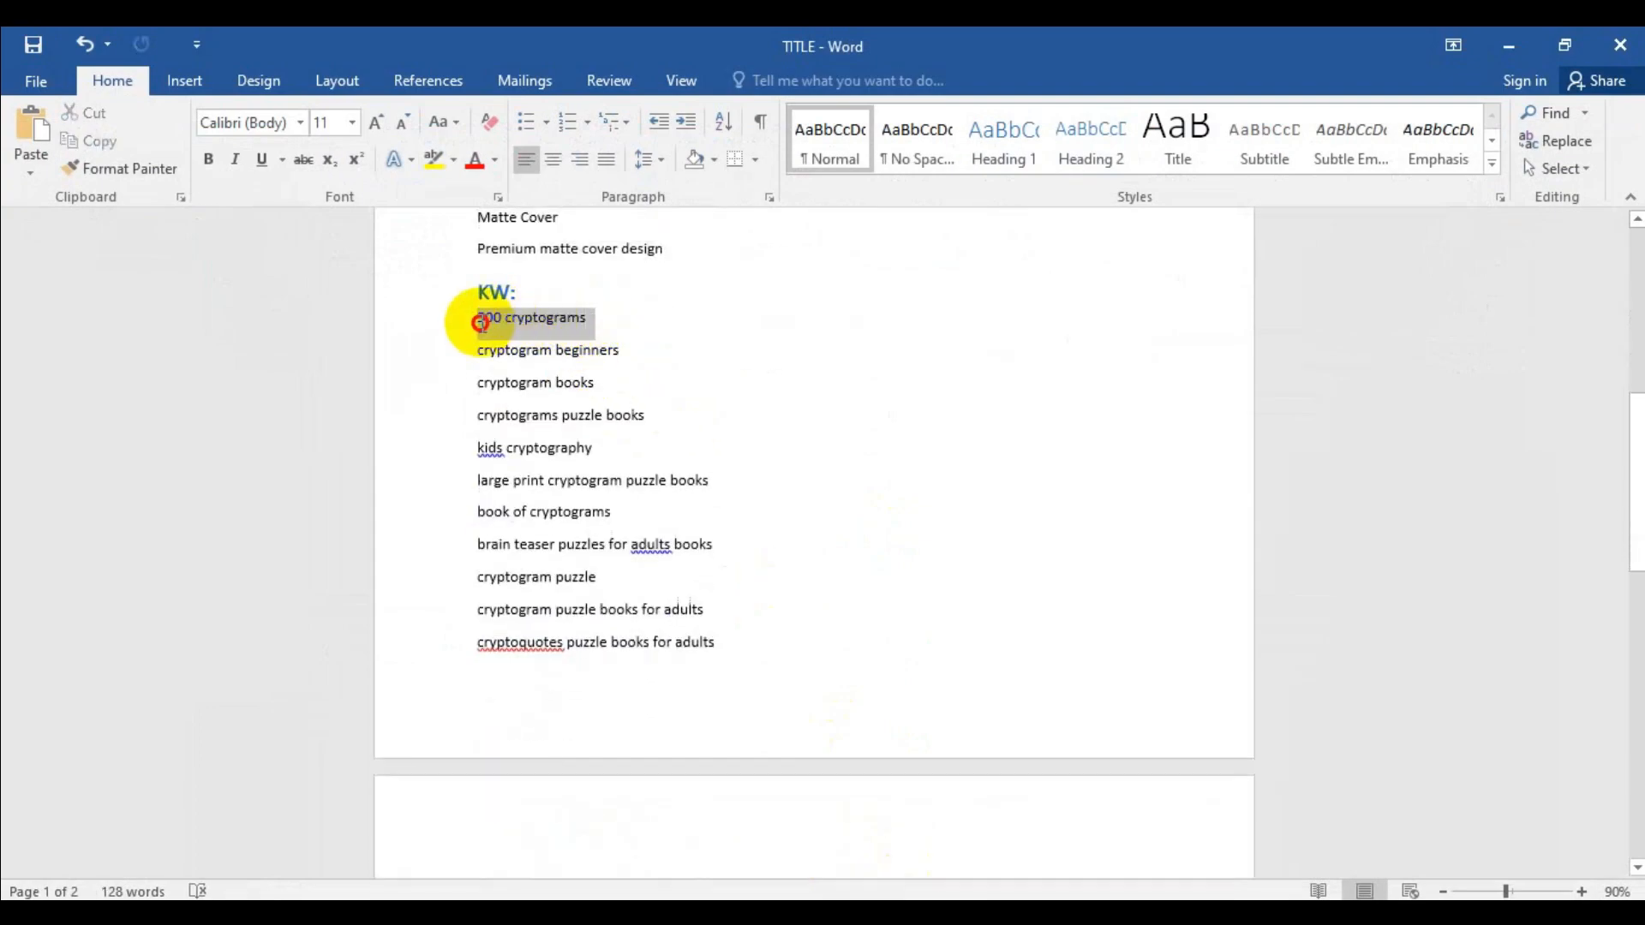
pyautogui.rightClick(509, 326)
pyautogui.click(553, 370)
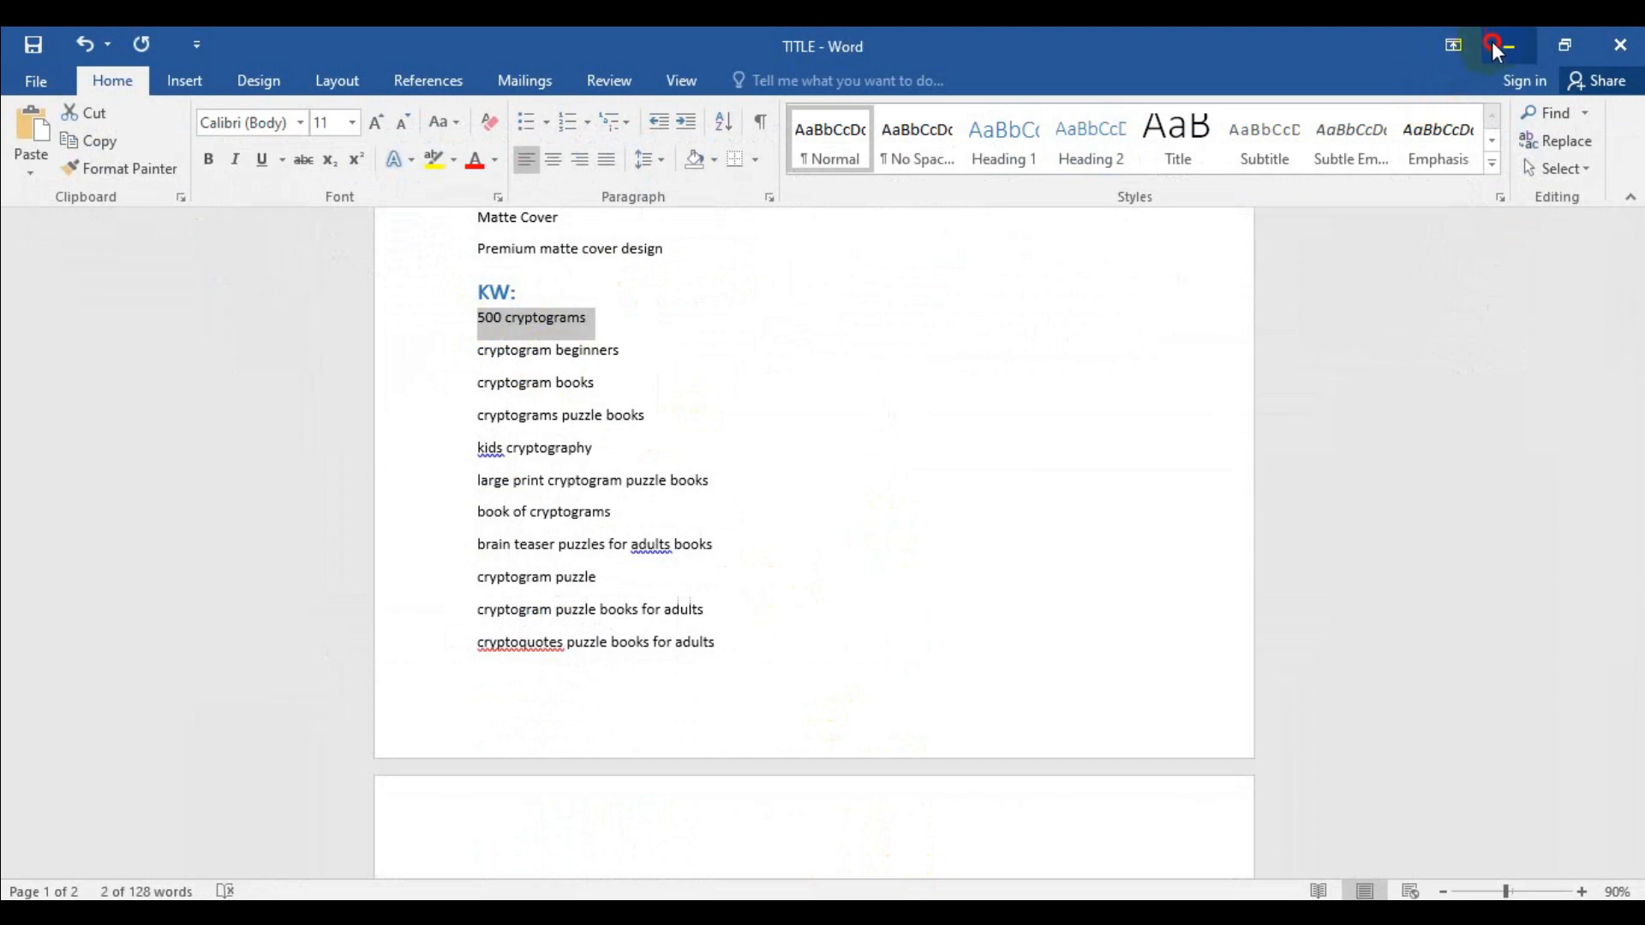
pyautogui.click(1508, 45)
pyautogui.rightClick(831, 341)
pyautogui.click(914, 525)
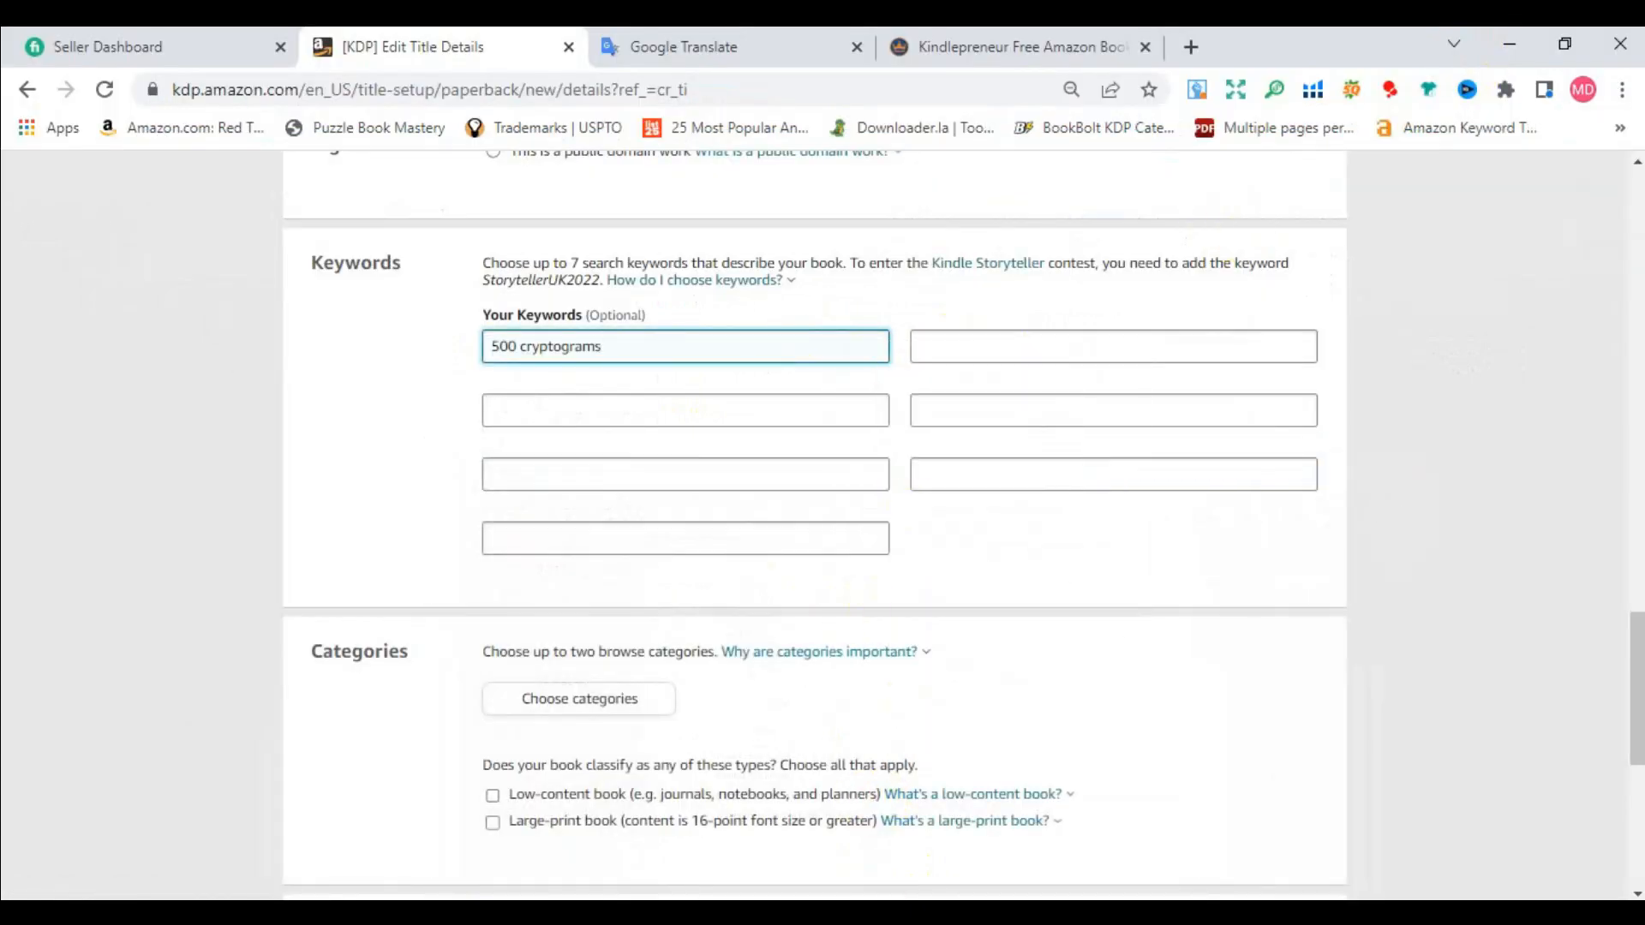
# Copy "cryptogram beginners" from the Word keyword list and paste it into the second keyword field on KDP.
pyautogui.hotkey('alt', 'Tab')
pyautogui.moveTo(635, 353); pyautogui.dragTo(495, 364)
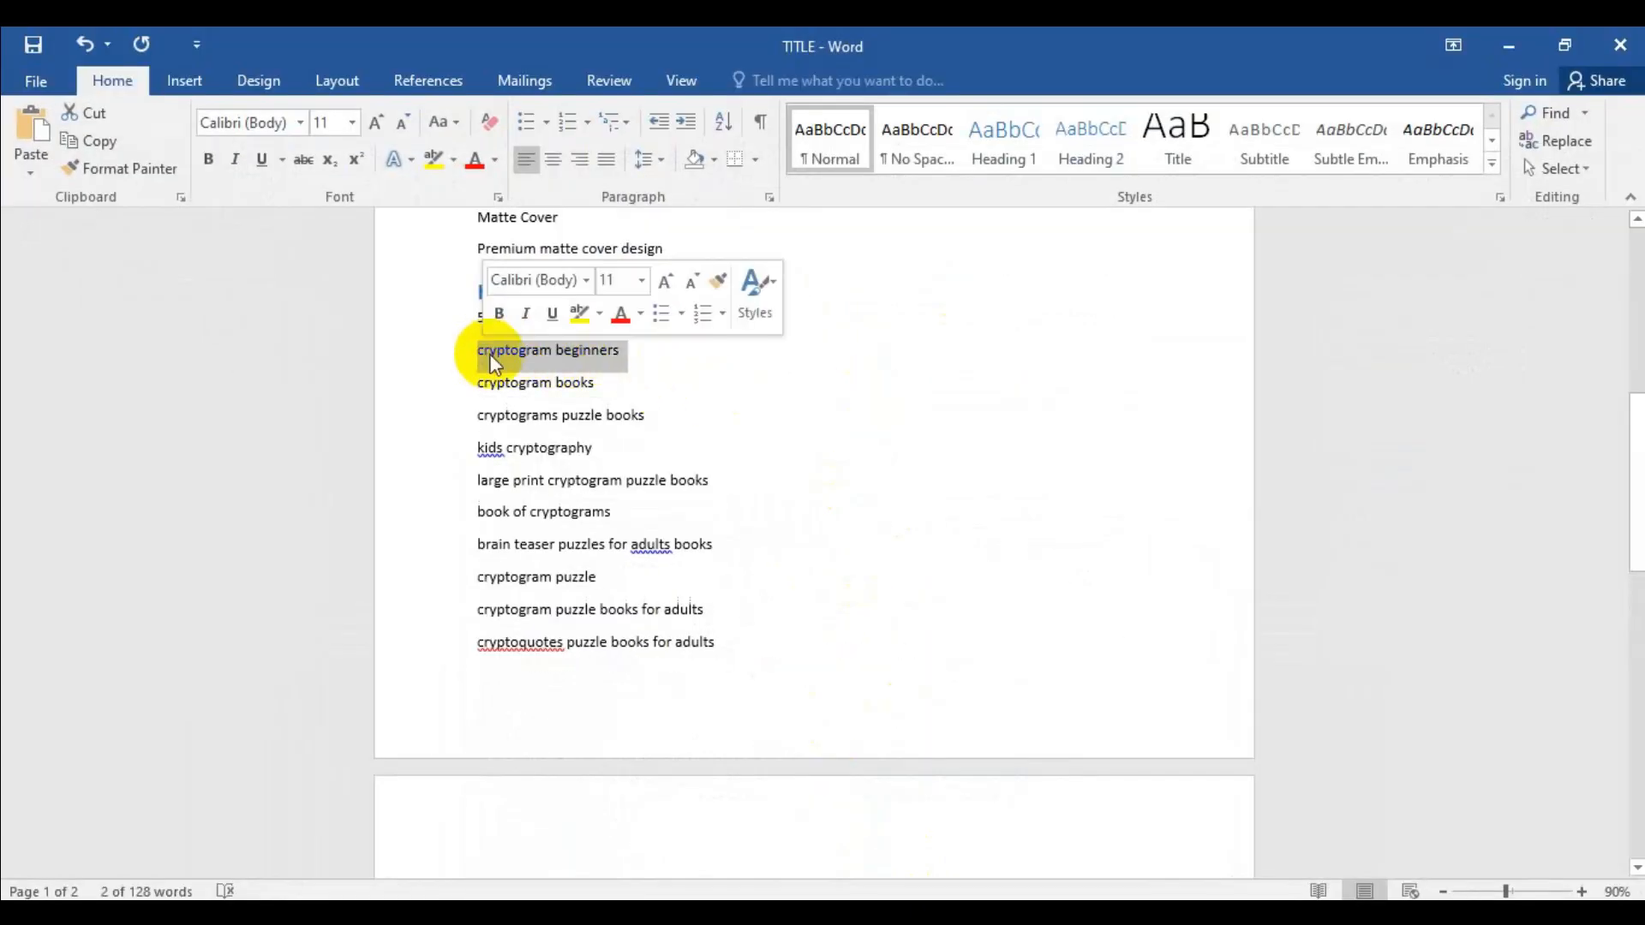
pyautogui.rightClick(494, 364)
pyautogui.click(544, 397)
pyautogui.click(1562, 44)
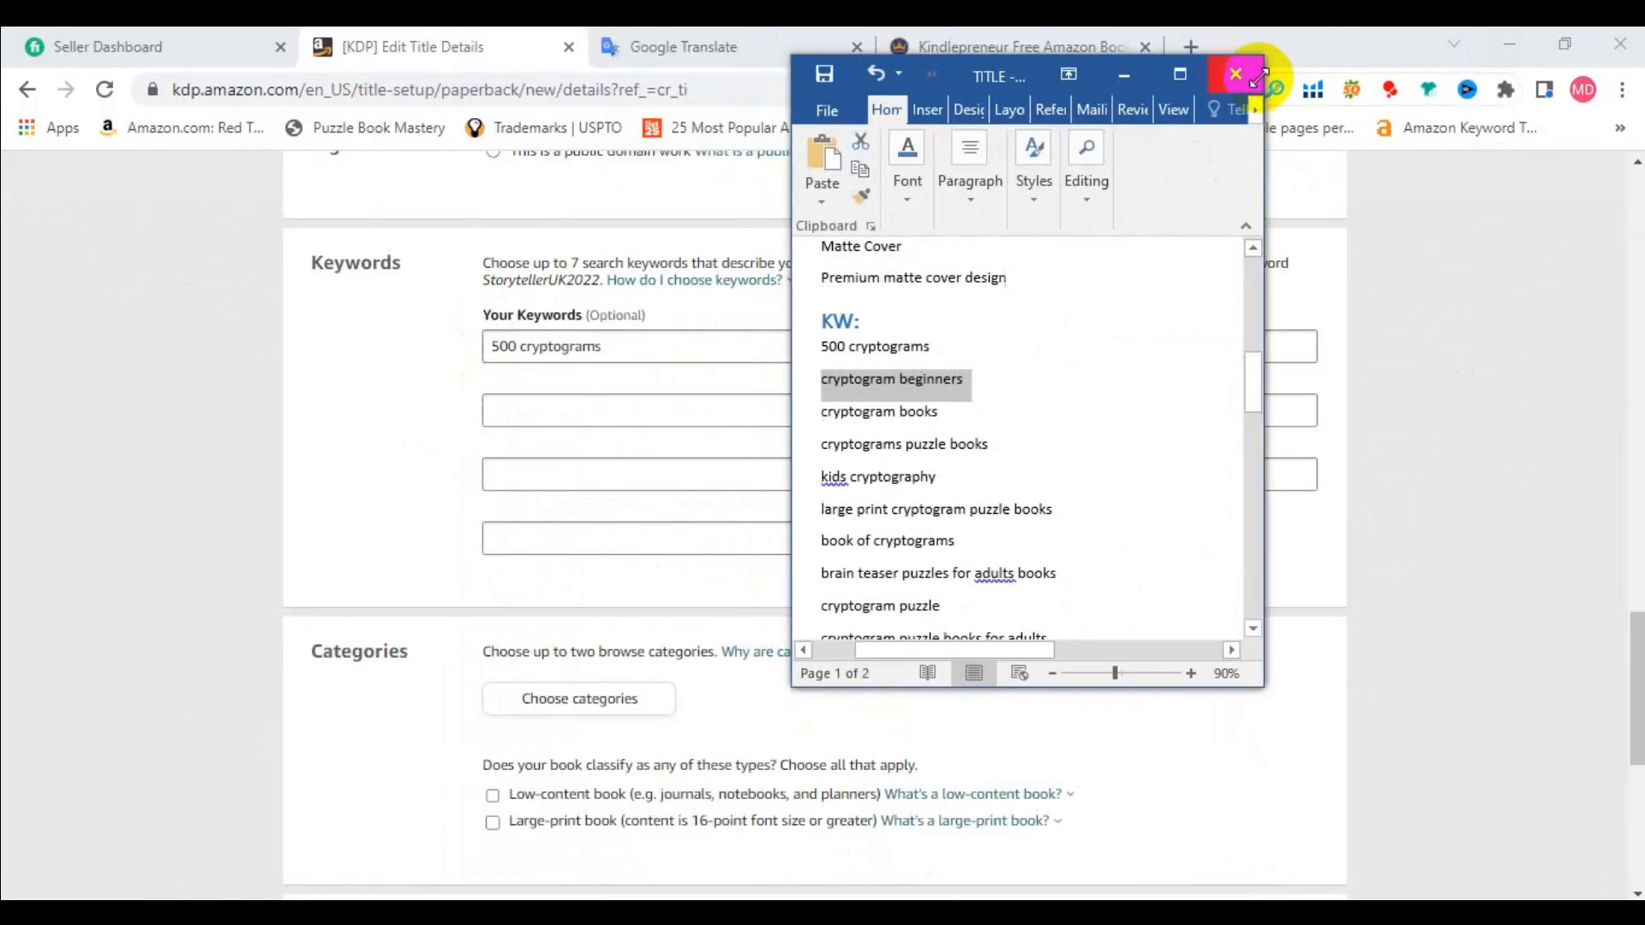
pyautogui.click(1173, 76)
pyautogui.click(1483, 38)
pyautogui.click(1017, 336)
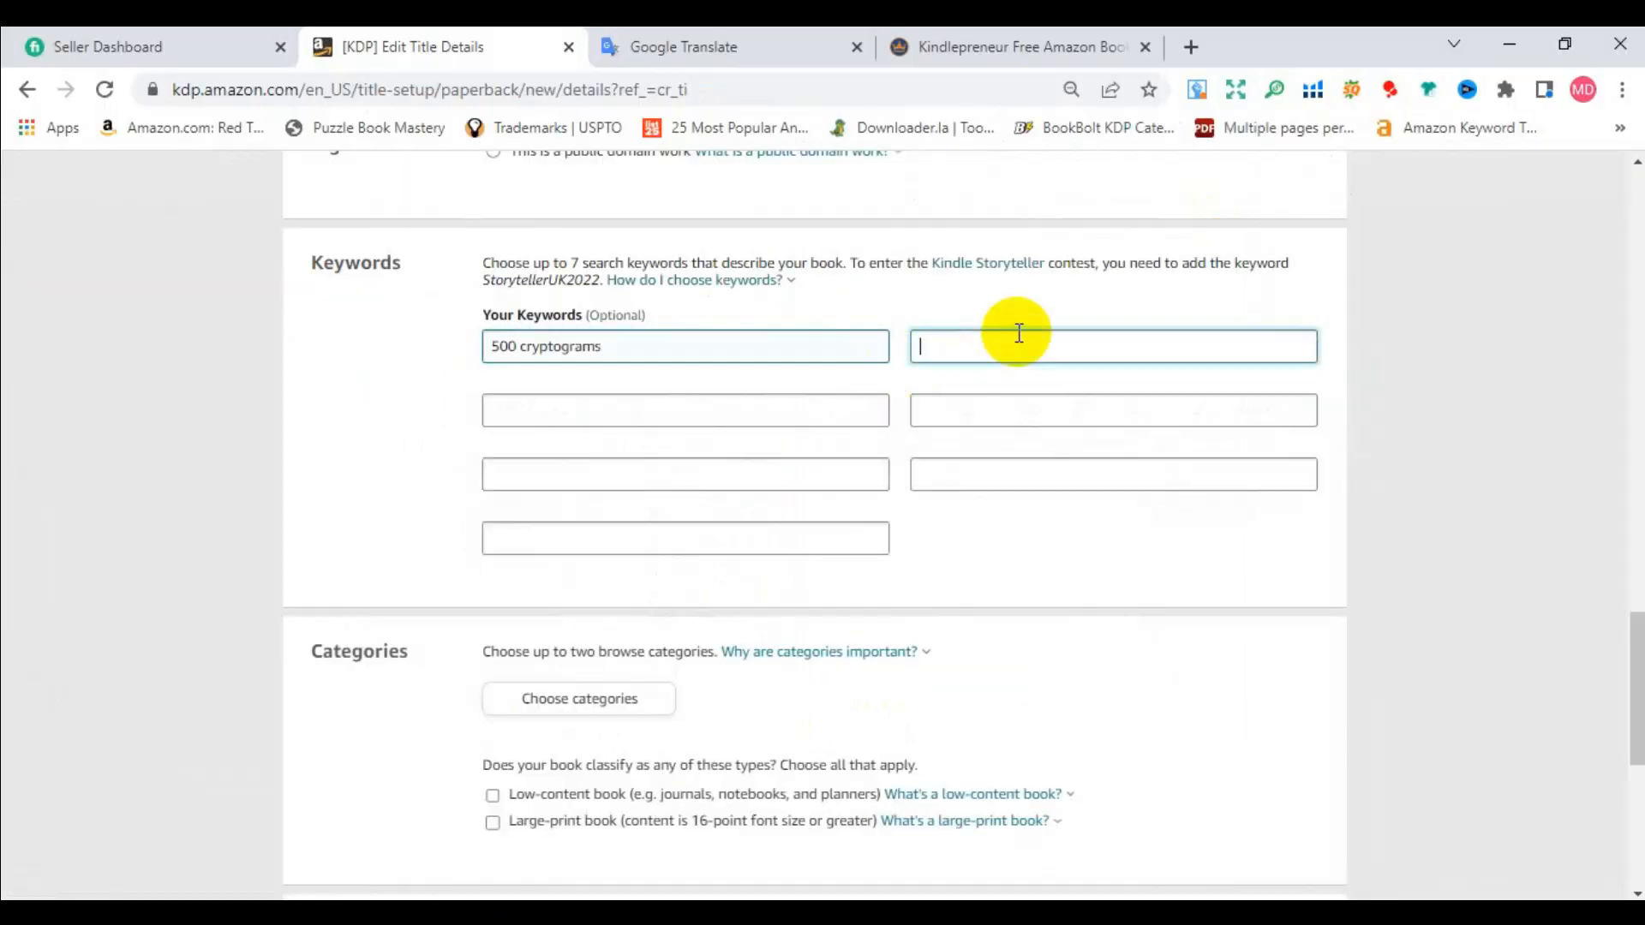
pyautogui.hotkey('ctrl', 'v')
# Copy "cryptogram books" from the Word keyword list and paste it into the third keyword field on KDP.
pyautogui.hotkey('alt', 'Tab')
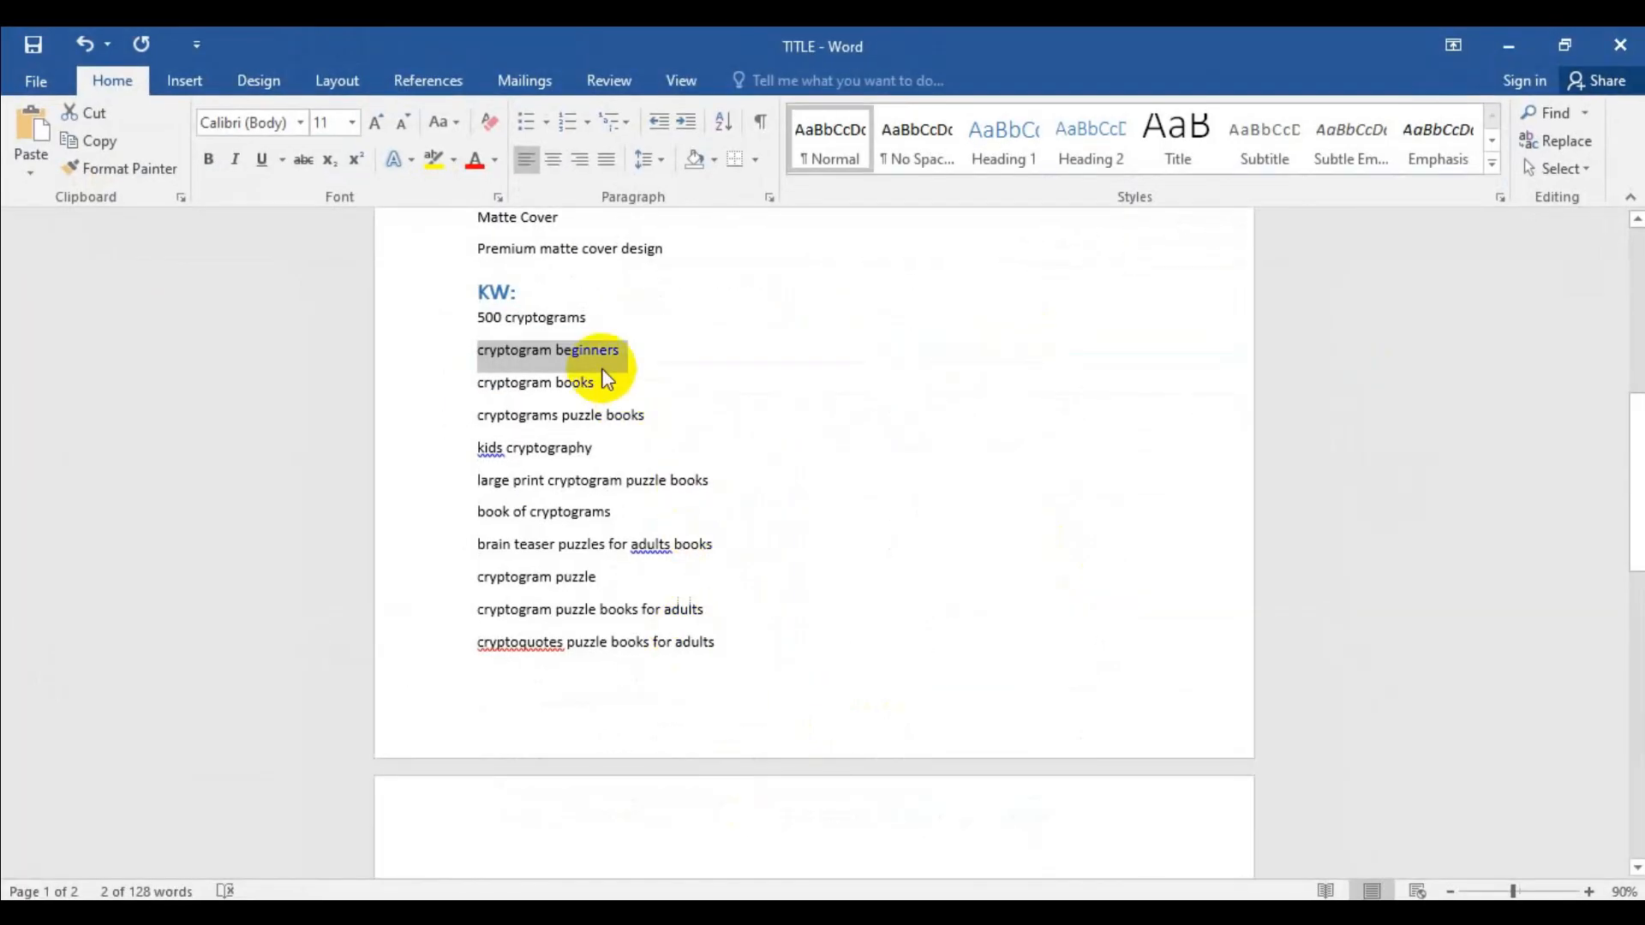
pyautogui.moveTo(605, 387); pyautogui.dragTo(479, 386)
pyautogui.rightClick(514, 393)
pyautogui.click(581, 441)
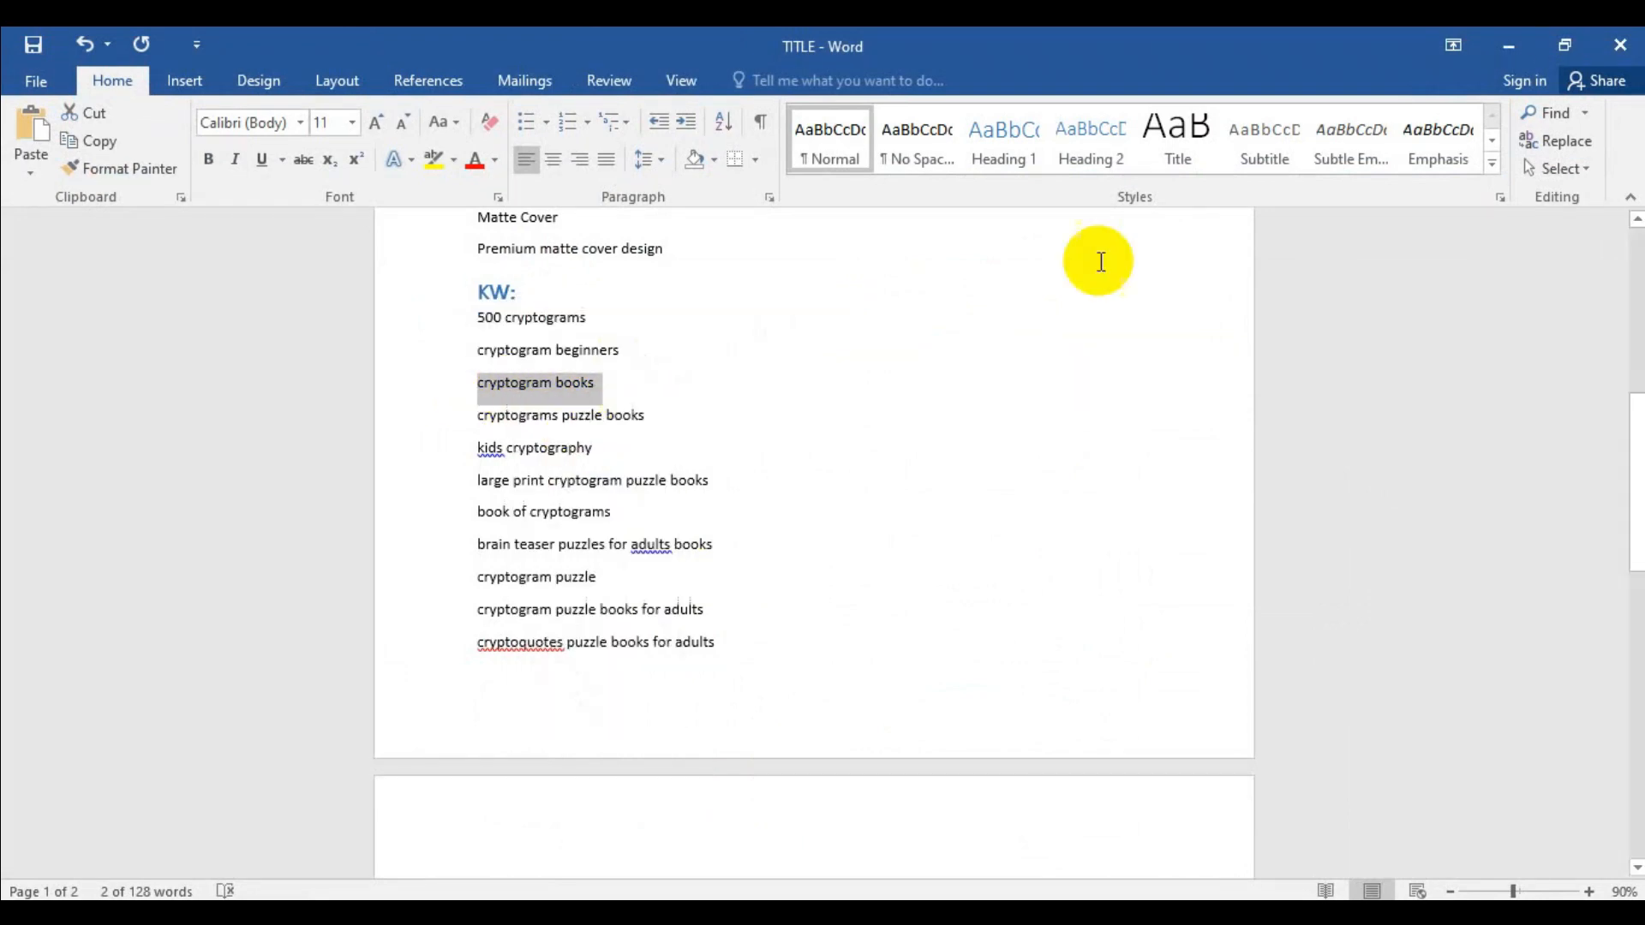
pyautogui.click(1509, 46)
pyautogui.click(698, 417)
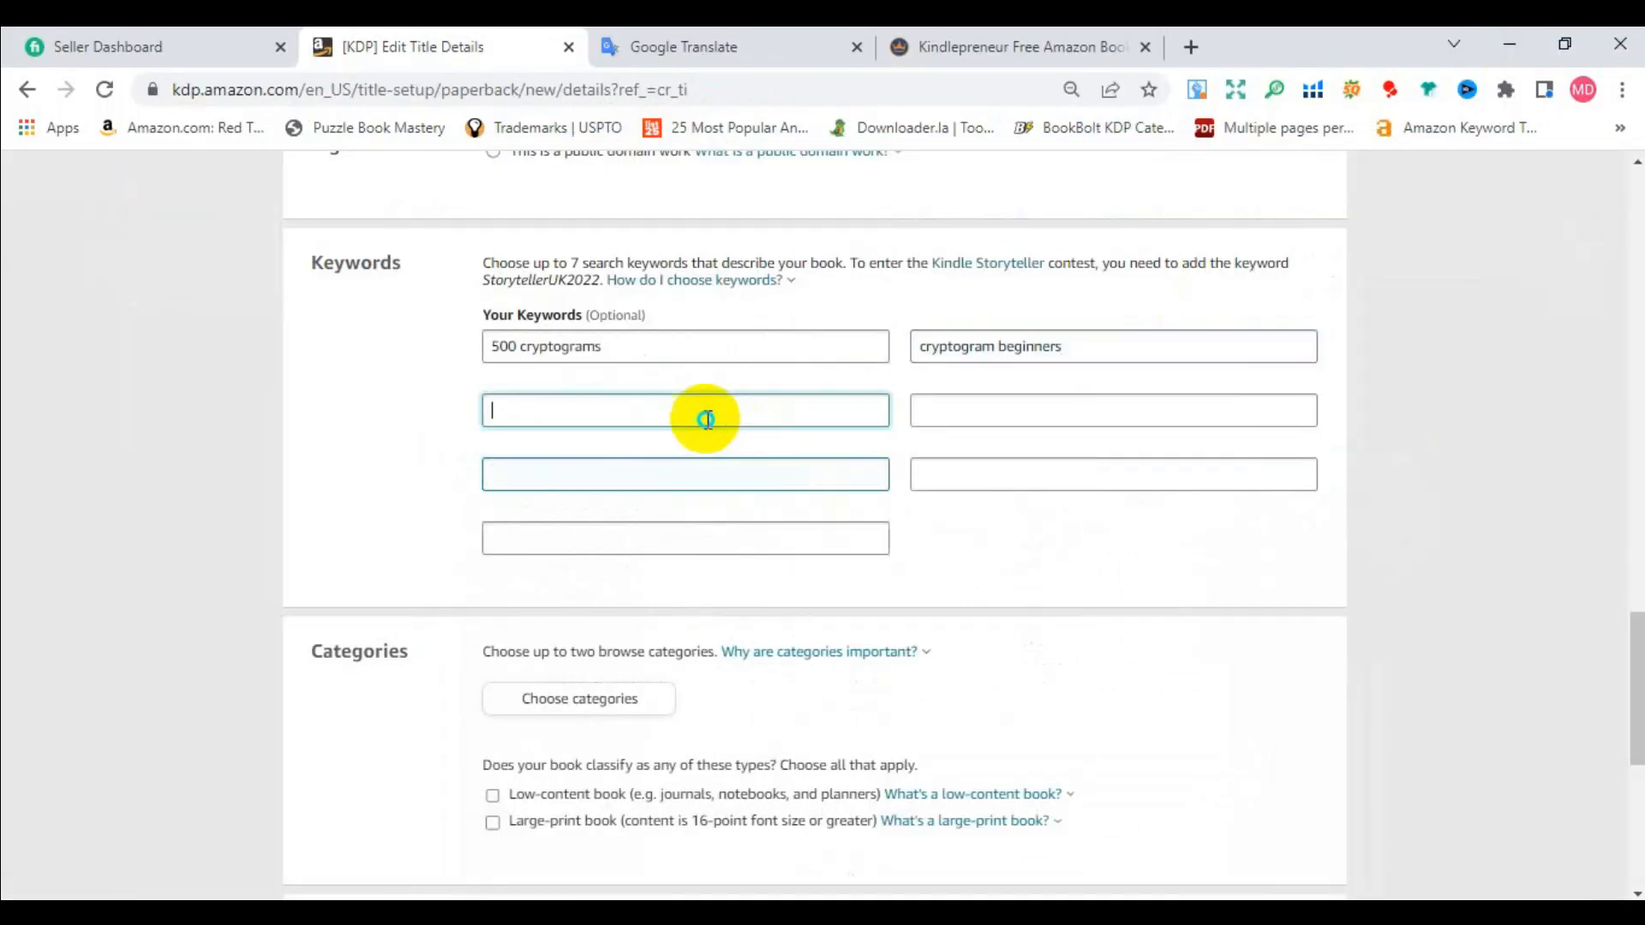
pyautogui.rightClick(704, 420)
pyautogui.click(805, 602)
# Copy "cryptograms puzzle books" from the Word keyword list and paste it into the fourth keyword field on KDP.
pyautogui.hotkey('alt', 'Tab')
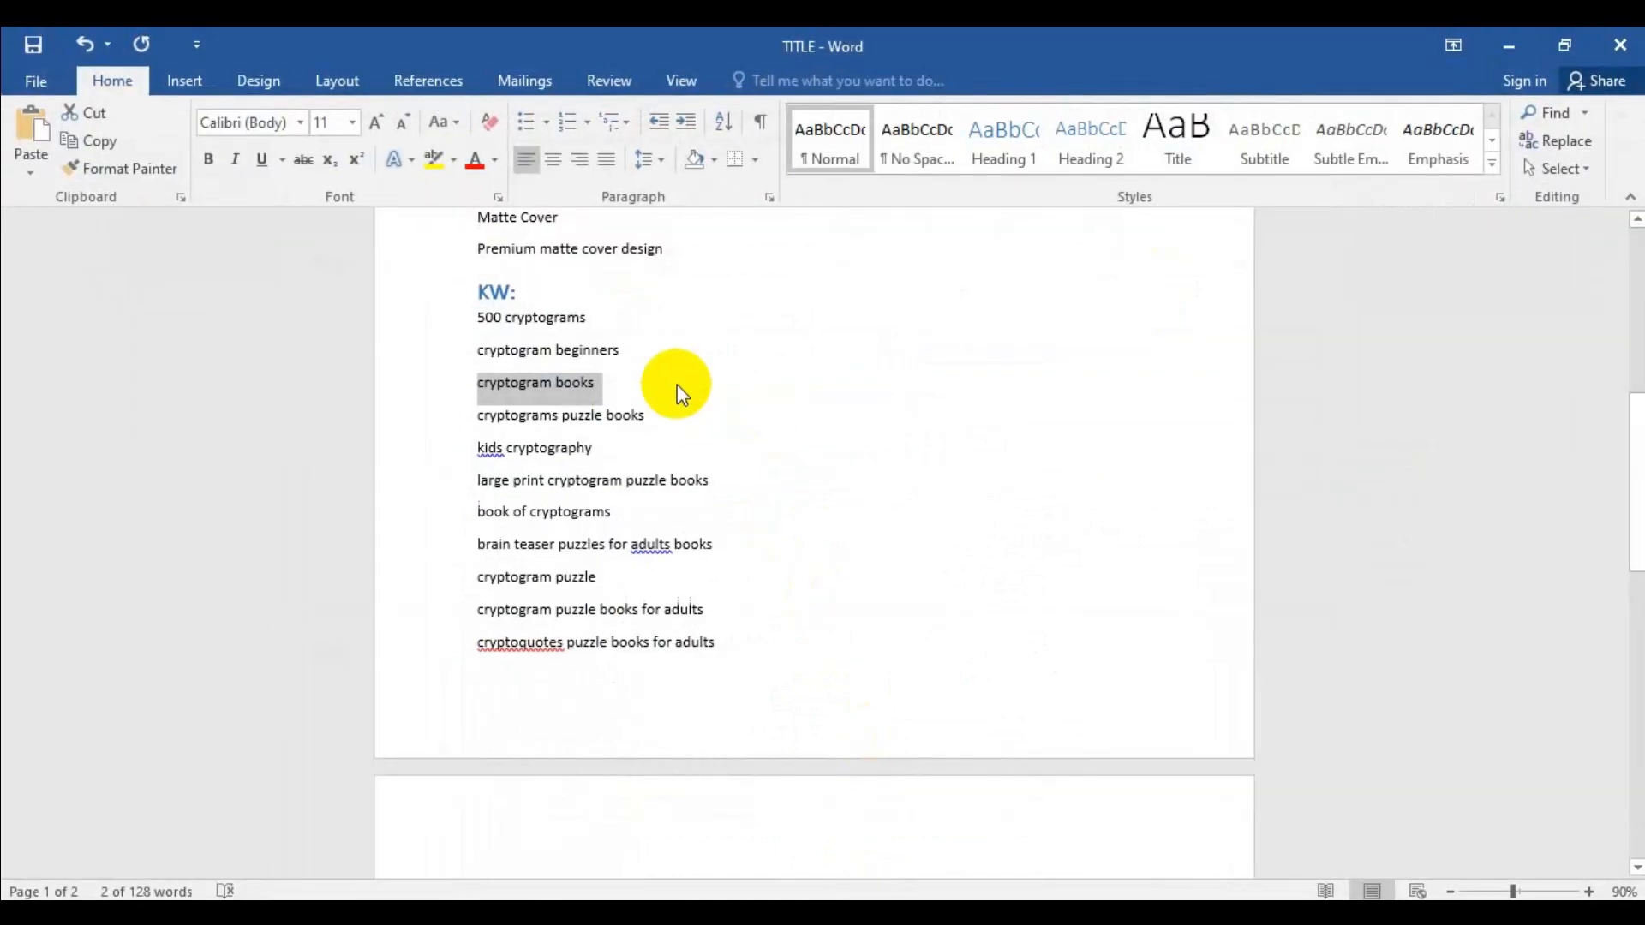
pyautogui.moveTo(656, 418); pyautogui.dragTo(480, 416)
pyautogui.rightClick(521, 429)
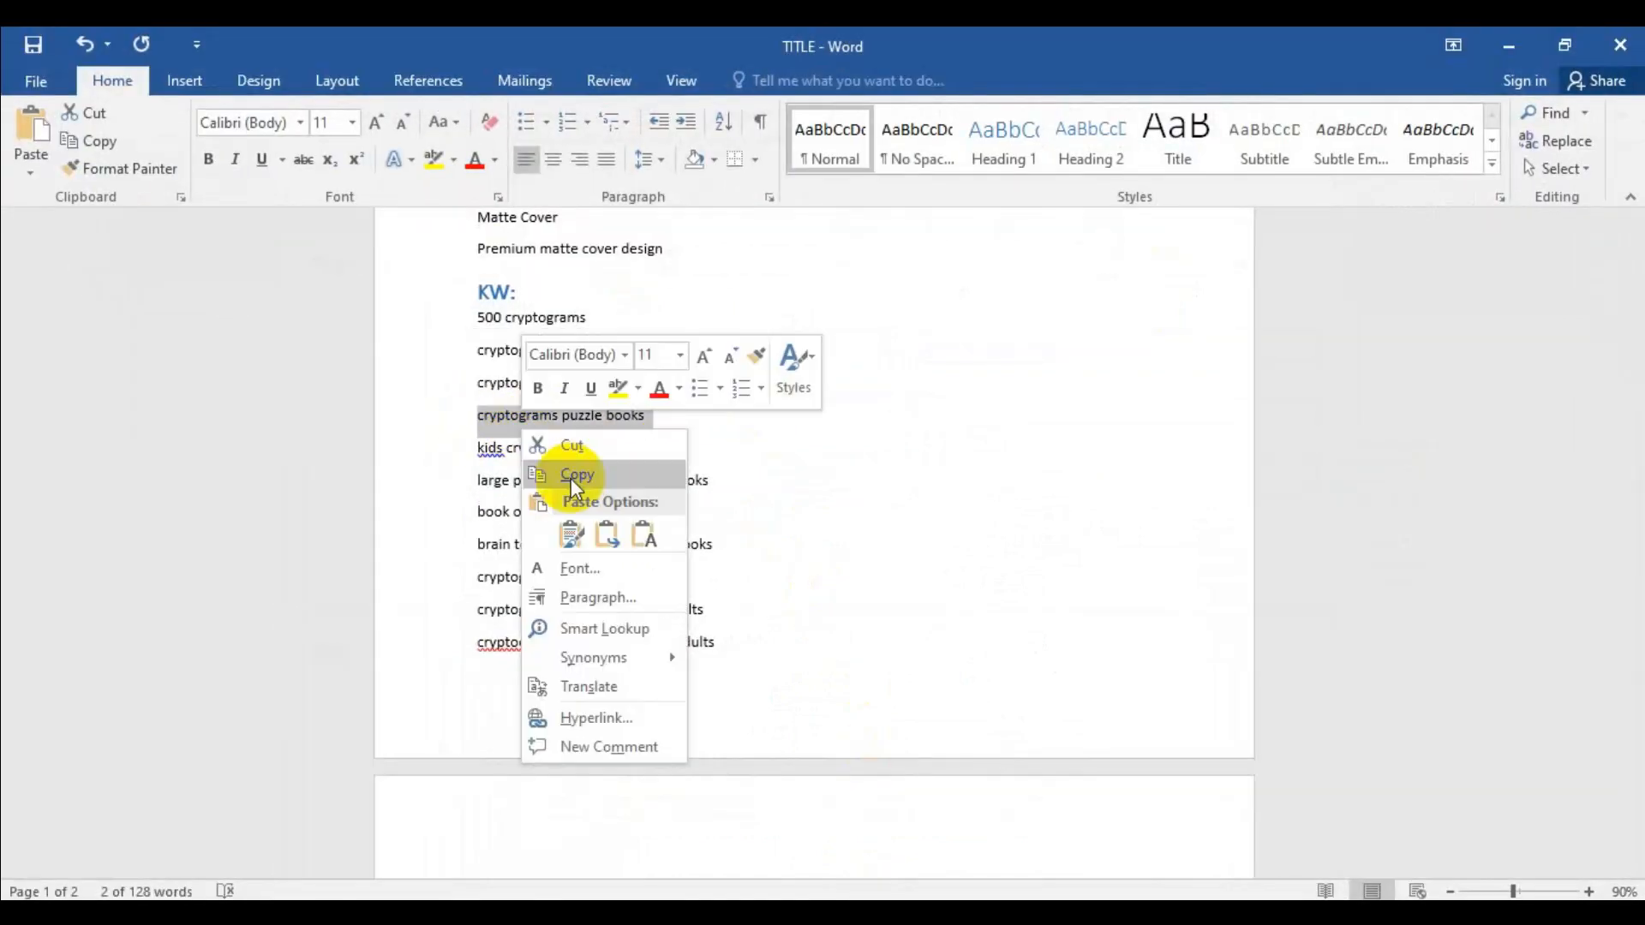
pyautogui.click(571, 476)
pyautogui.click(1509, 46)
pyautogui.click(1036, 421)
pyautogui.rightClick(1036, 424)
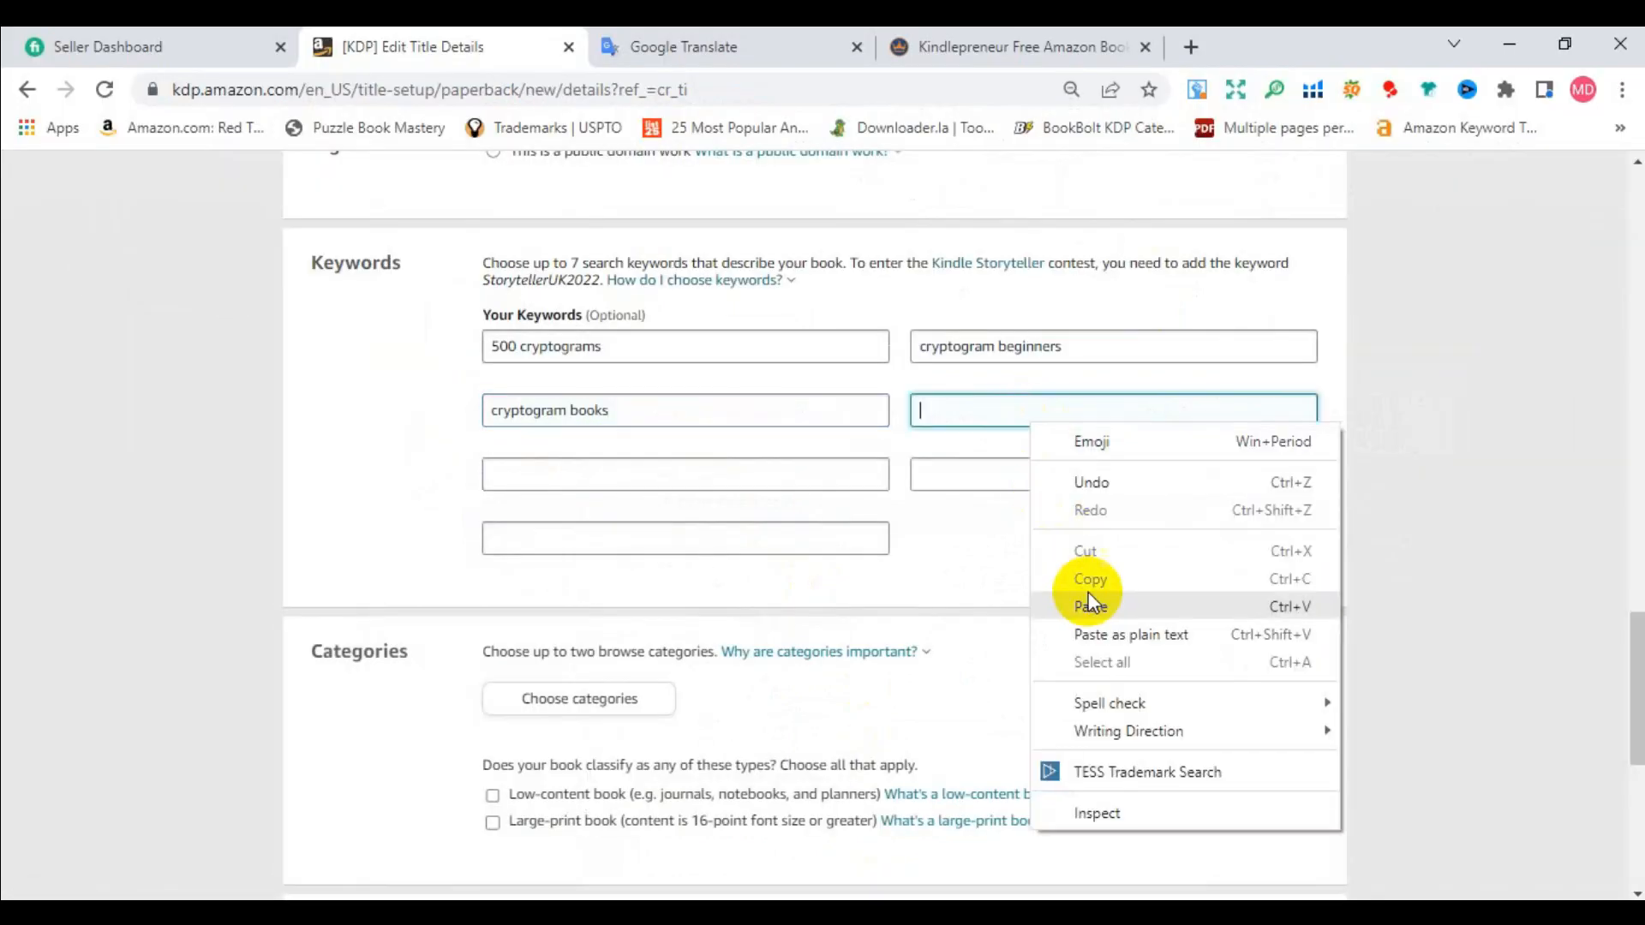
pyautogui.click(1088, 592)
# Copy "large print cryptogram puzzle books" from the Word keyword list and paste it into the fifth keyword field on KDP.
pyautogui.hotkey('alt', 'Tab')
pyautogui.moveTo(604, 448); pyautogui.dragTo(485, 451)
pyautogui.moveTo(746, 485); pyautogui.dragTo(477, 480)
pyautogui.rightClick(559, 478)
pyautogui.click(658, 521)
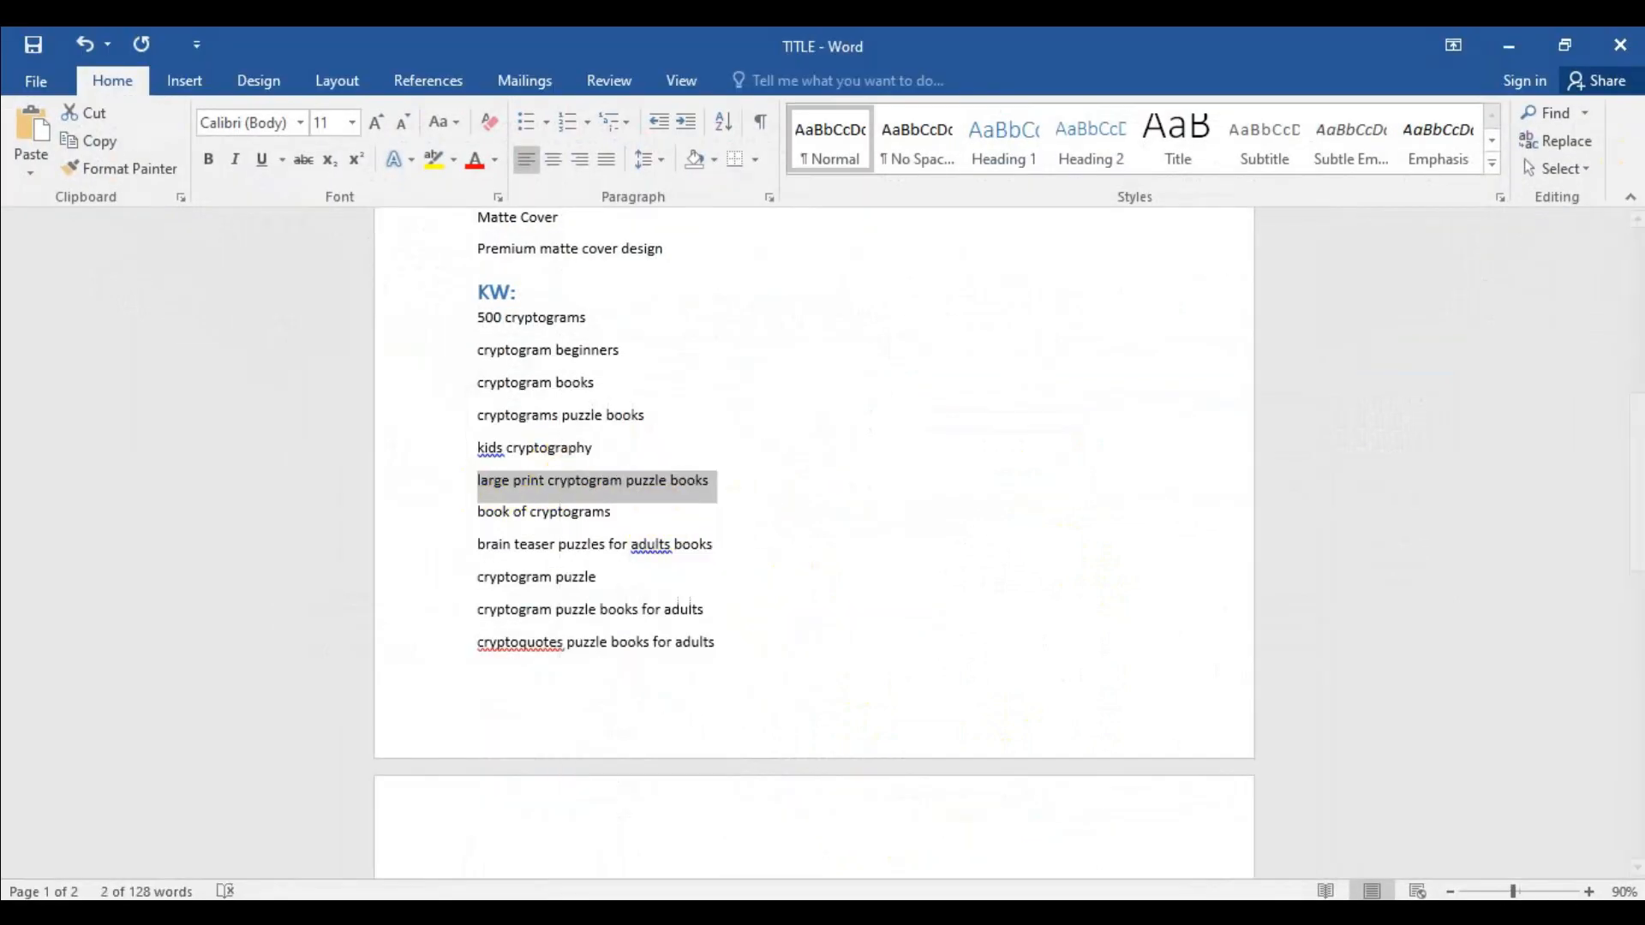
pyautogui.click(1508, 46)
pyautogui.rightClick(684, 471)
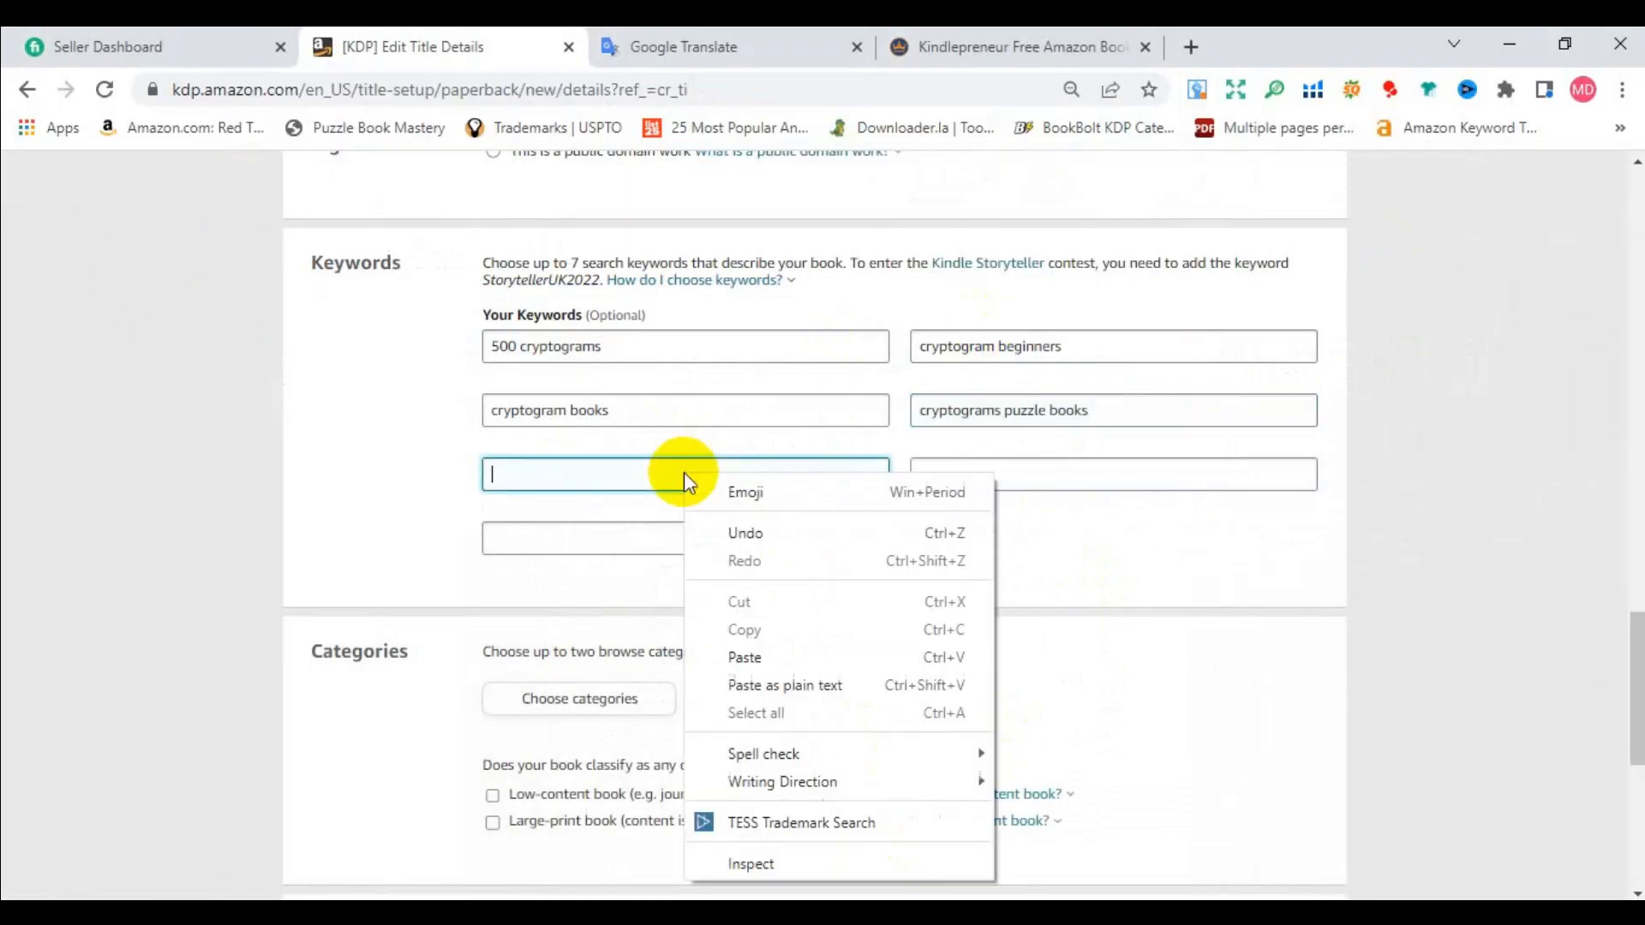
pyautogui.click(771, 654)
# Copy "book of cryptograms" from the Word keyword list and paste it into the sixth keyword field on KDP.
pyautogui.hotkey('alt', 'Tab')
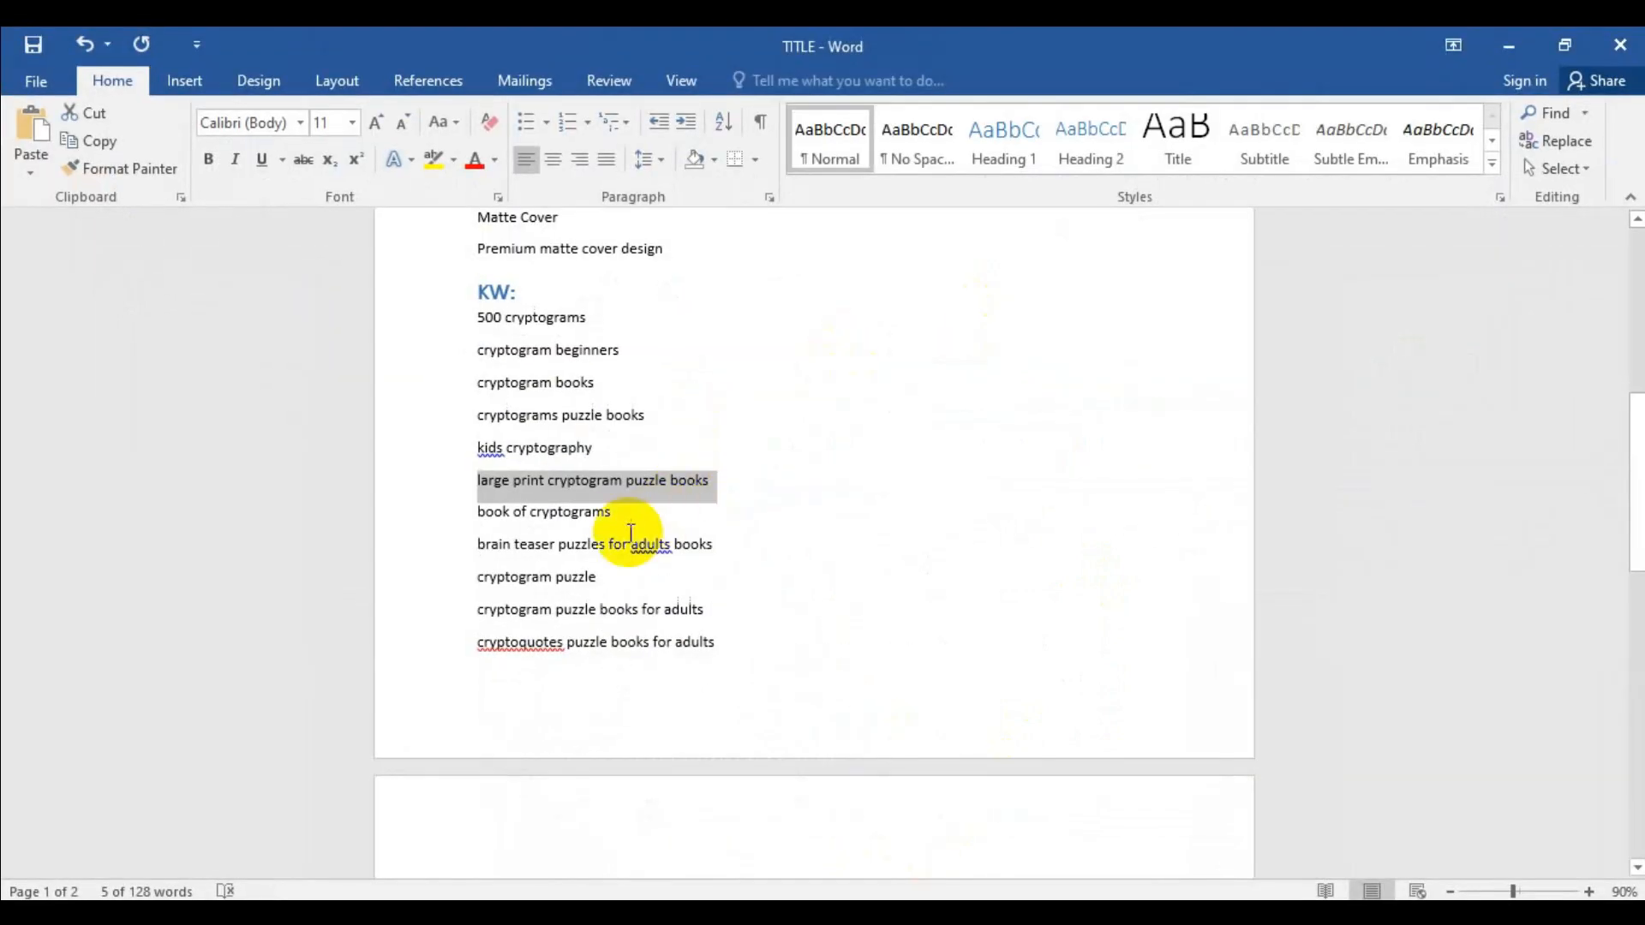
pyautogui.moveTo(611, 514); pyautogui.dragTo(469, 517)
pyautogui.rightClick(530, 519)
pyautogui.click(613, 557)
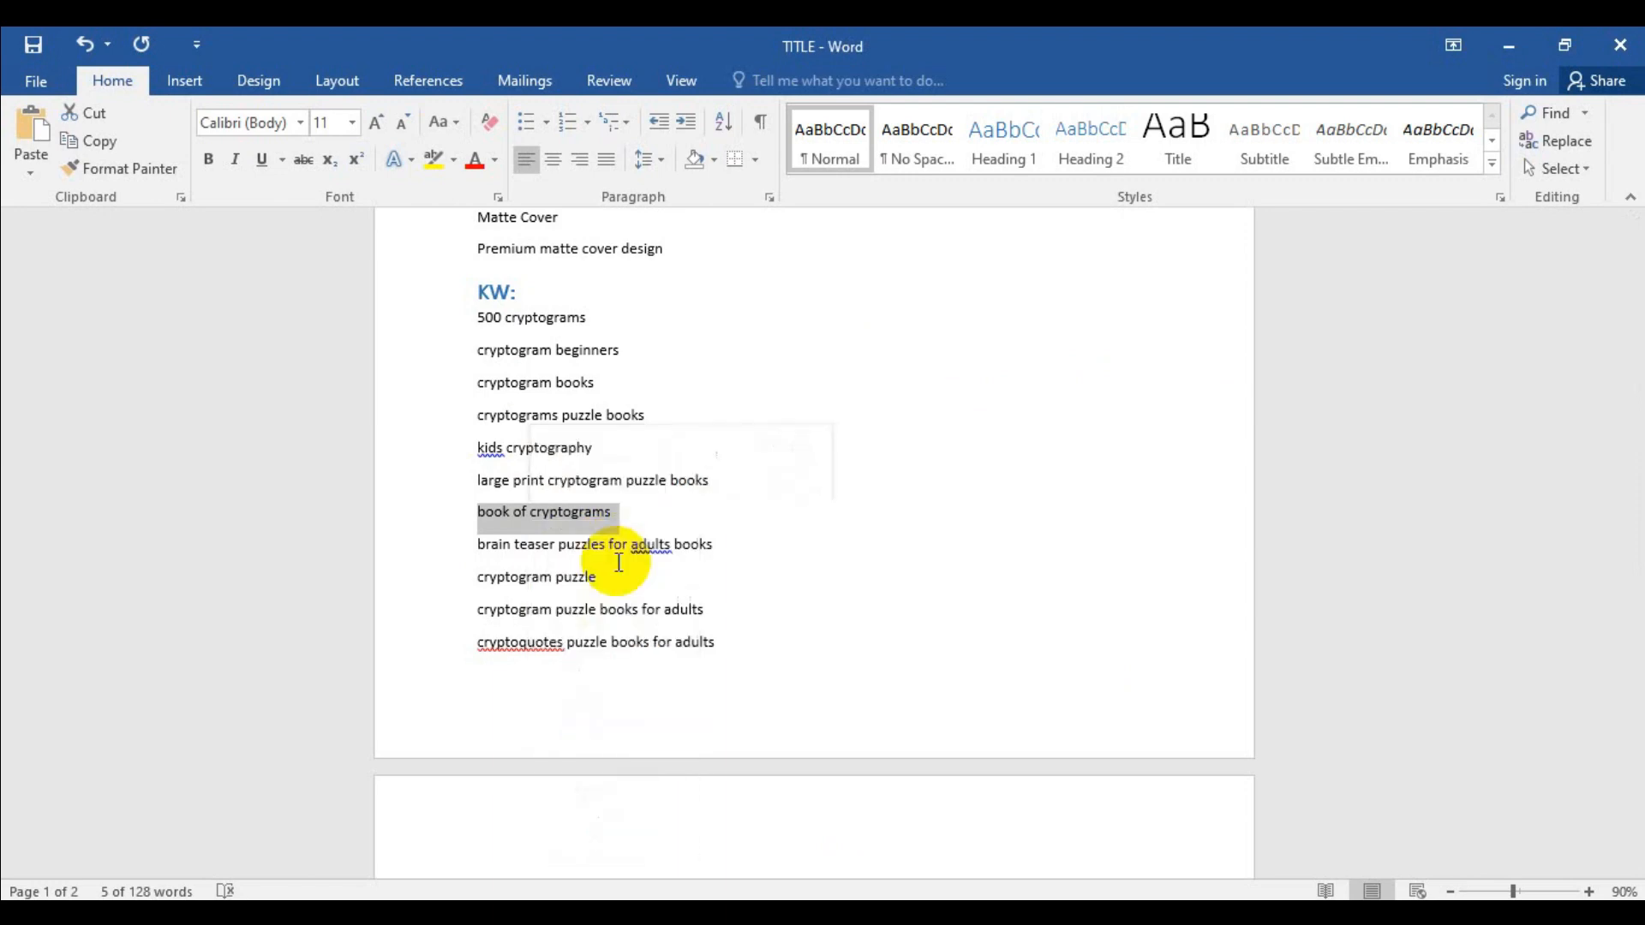
pyautogui.click(1509, 46)
pyautogui.rightClick(1047, 495)
pyautogui.click(977, 476)
pyautogui.rightClick(976, 478)
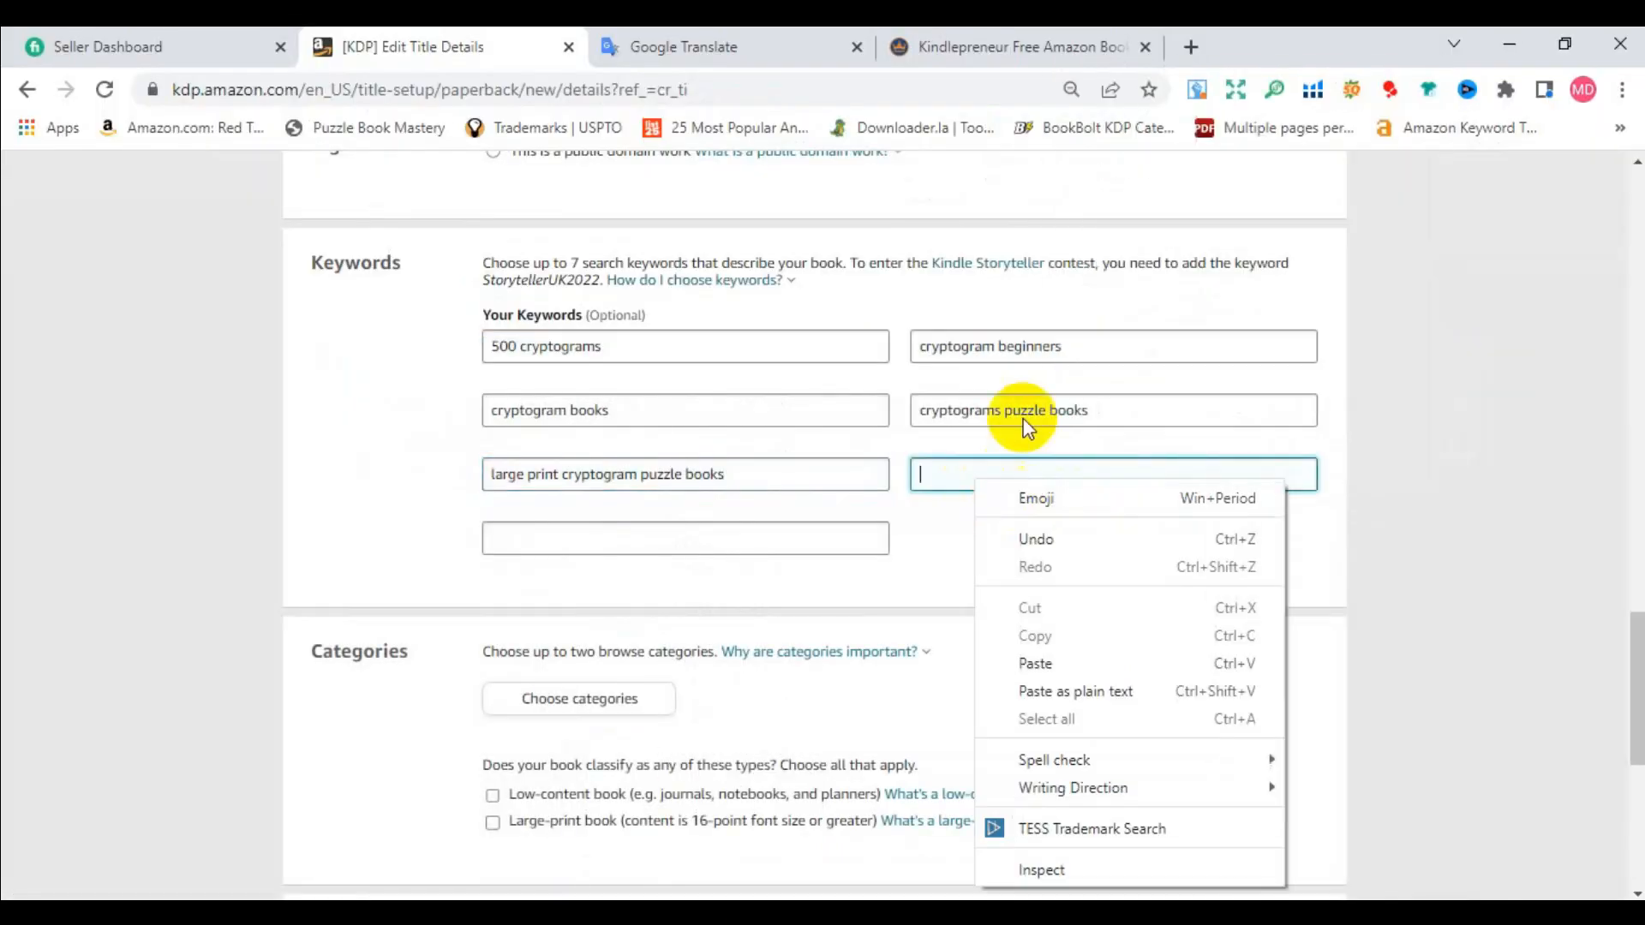
pyautogui.click(1054, 662)
# Copy "brain teaser puzzles for adults books" from the Word keyword list and paste it into the seventh keyword field on KDP.
pyautogui.hotkey('alt', 'Tab')
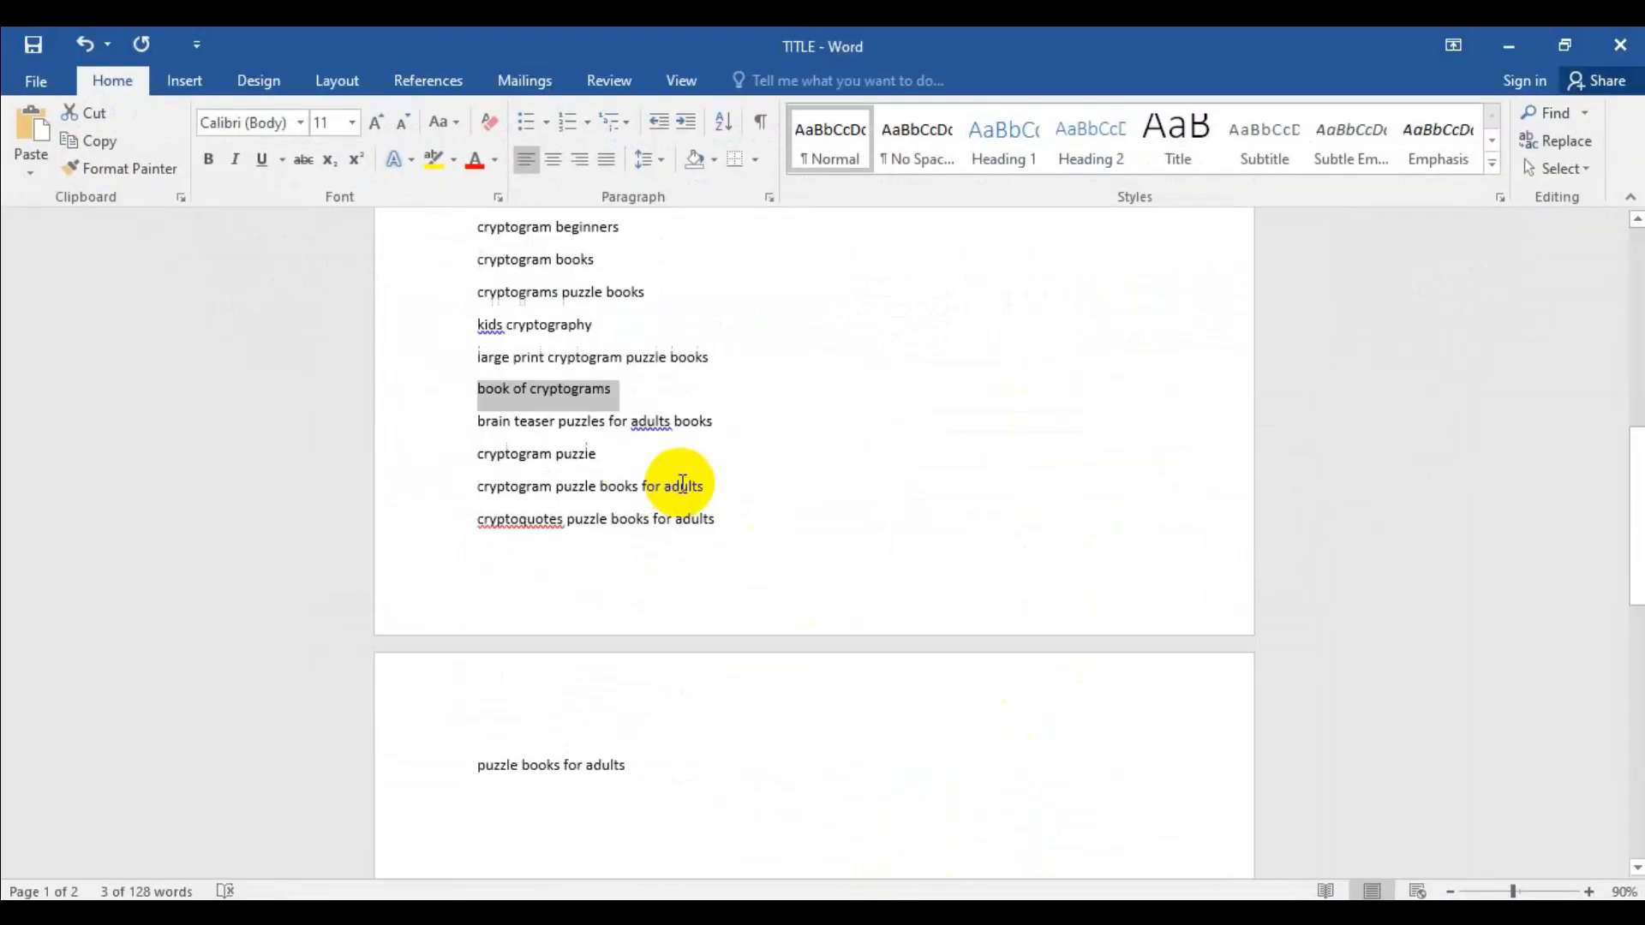
pyautogui.moveTo(715, 406); pyautogui.dragTo(440, 397)
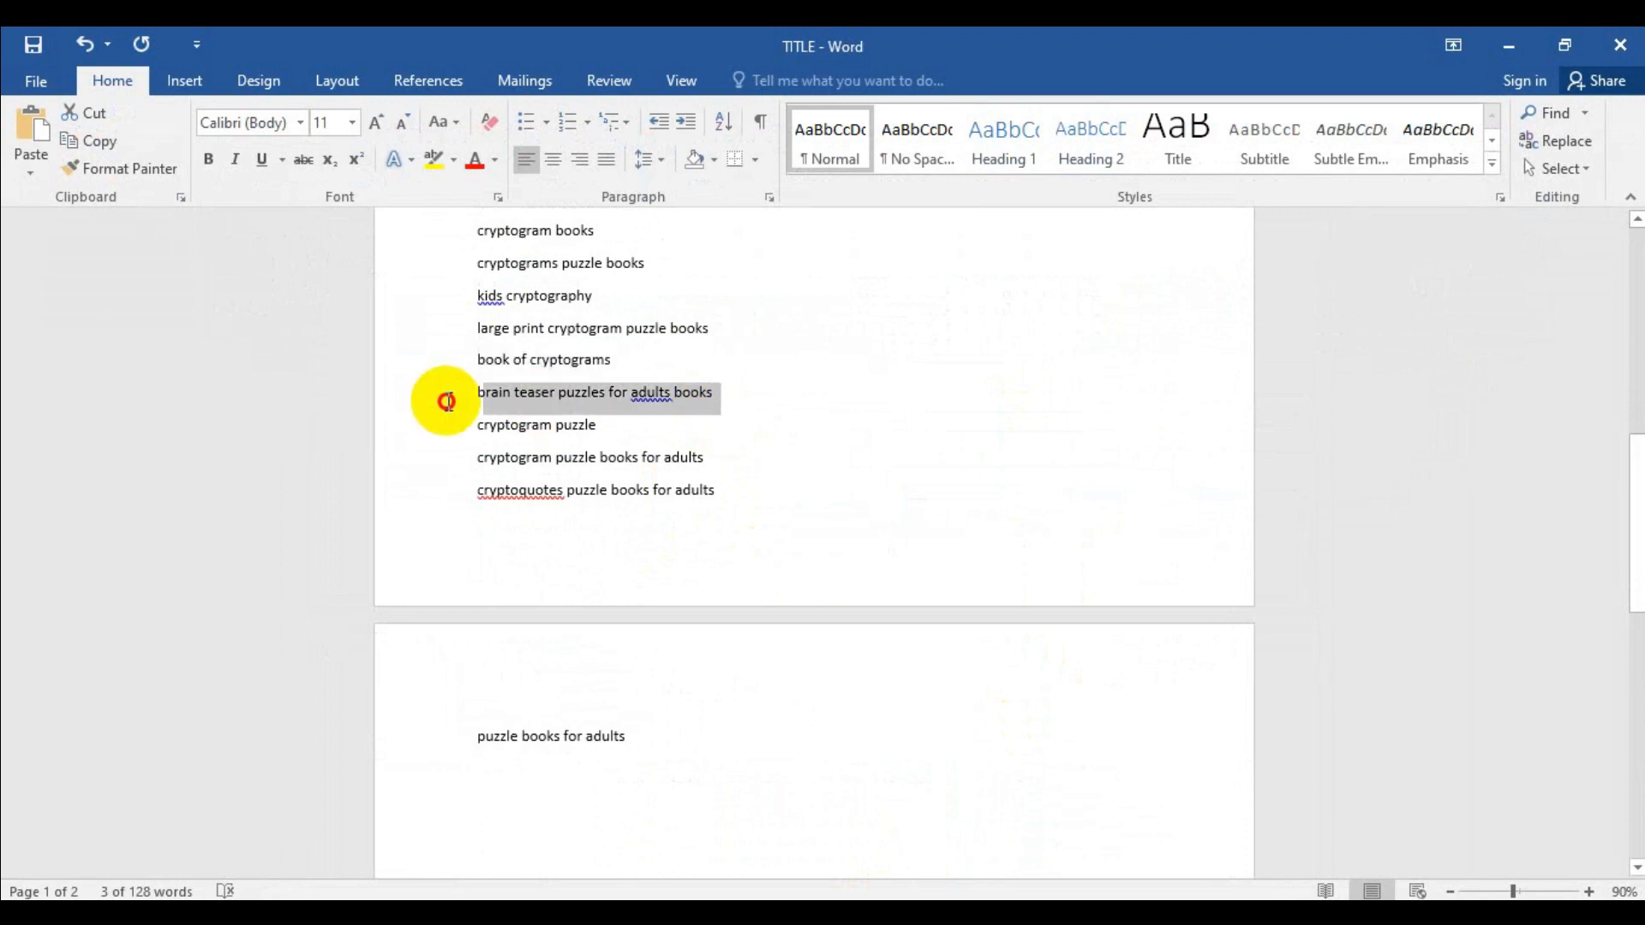
pyautogui.rightClick(561, 411)
pyautogui.click(613, 440)
pyautogui.click(1510, 44)
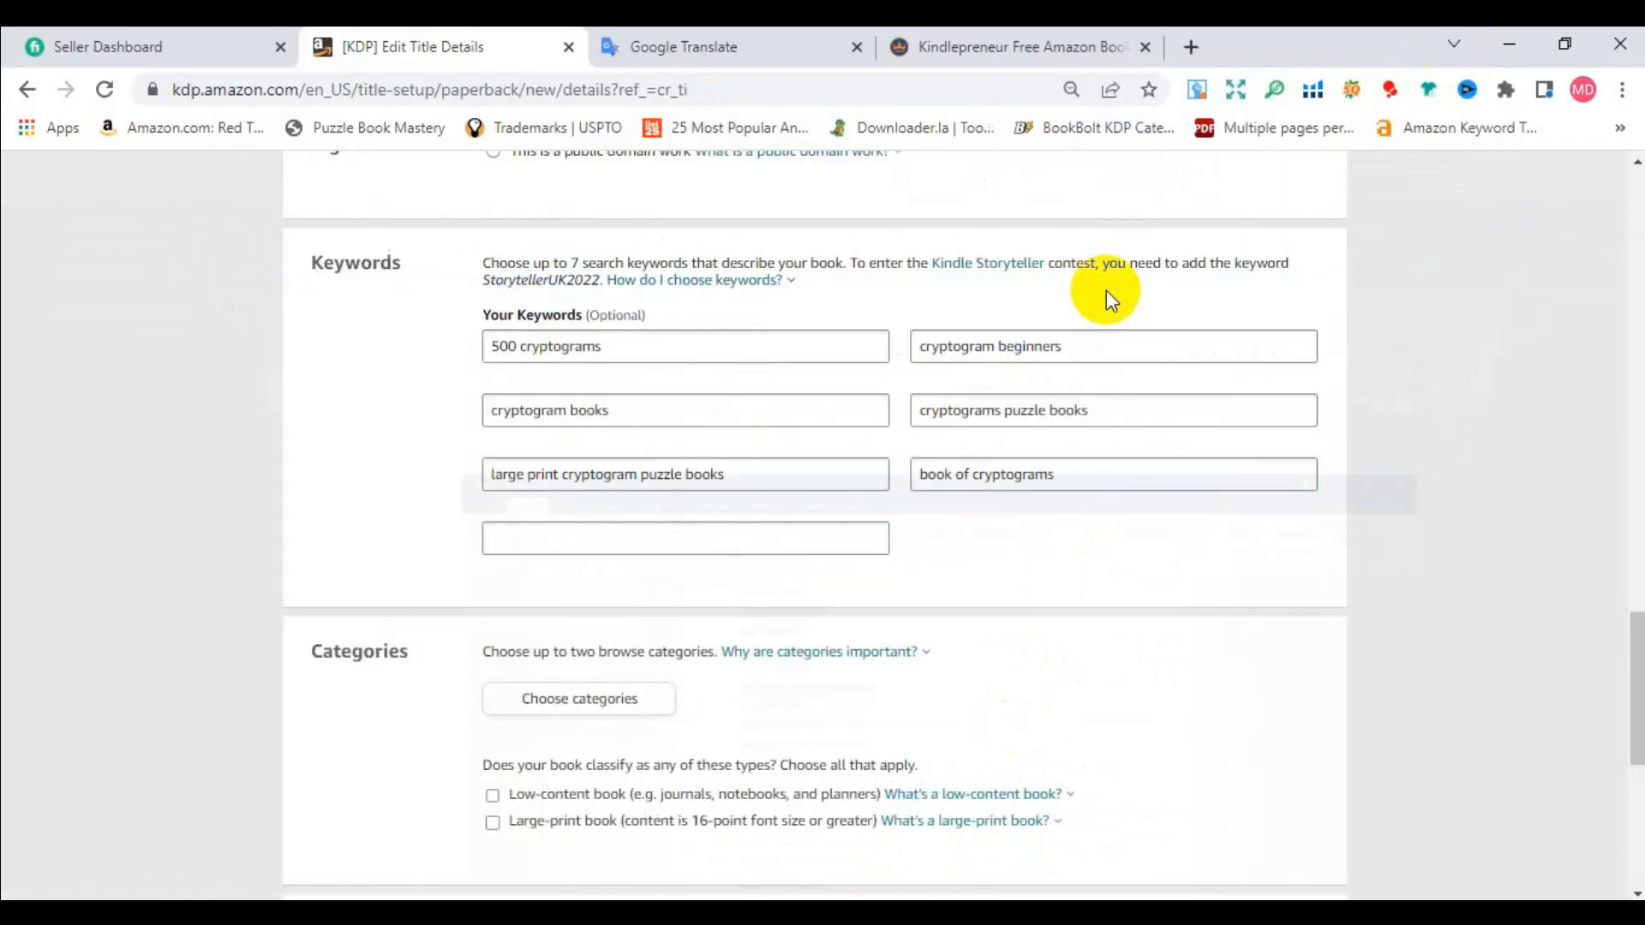
pyautogui.rightClick(669, 557)
pyautogui.rightClick(544, 536)
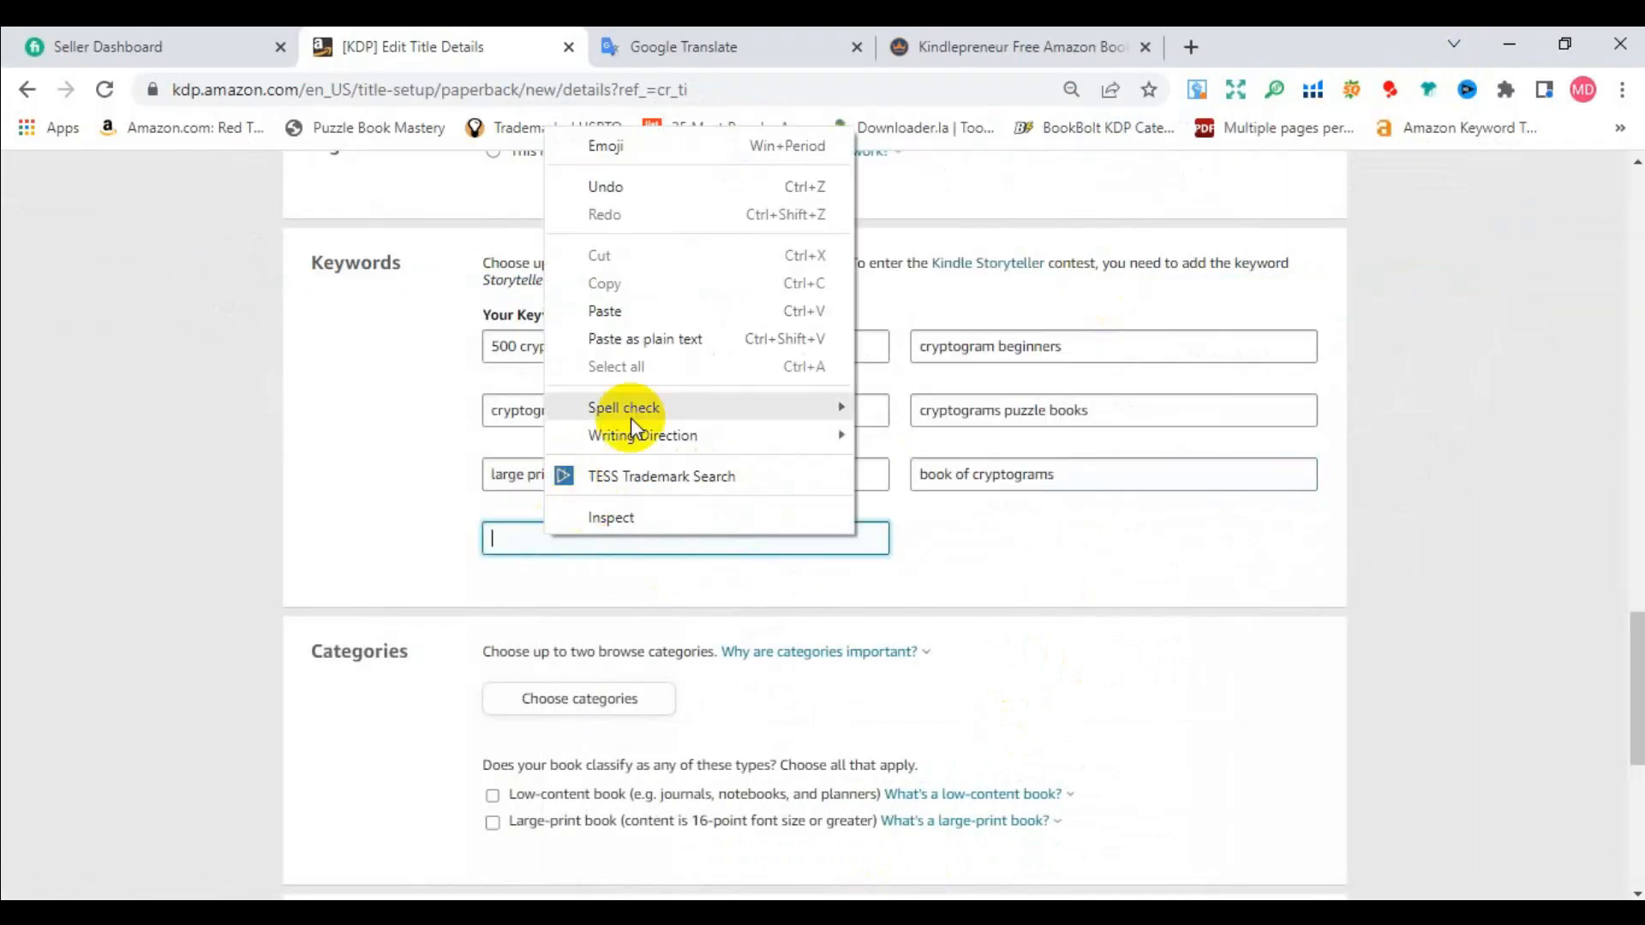
pyautogui.click(654, 312)
# Search Google for "book bolt categories" in a new browser tab and open the BookBolt KDP Category Finder.
pyautogui.scroll(-3, 997, 439)
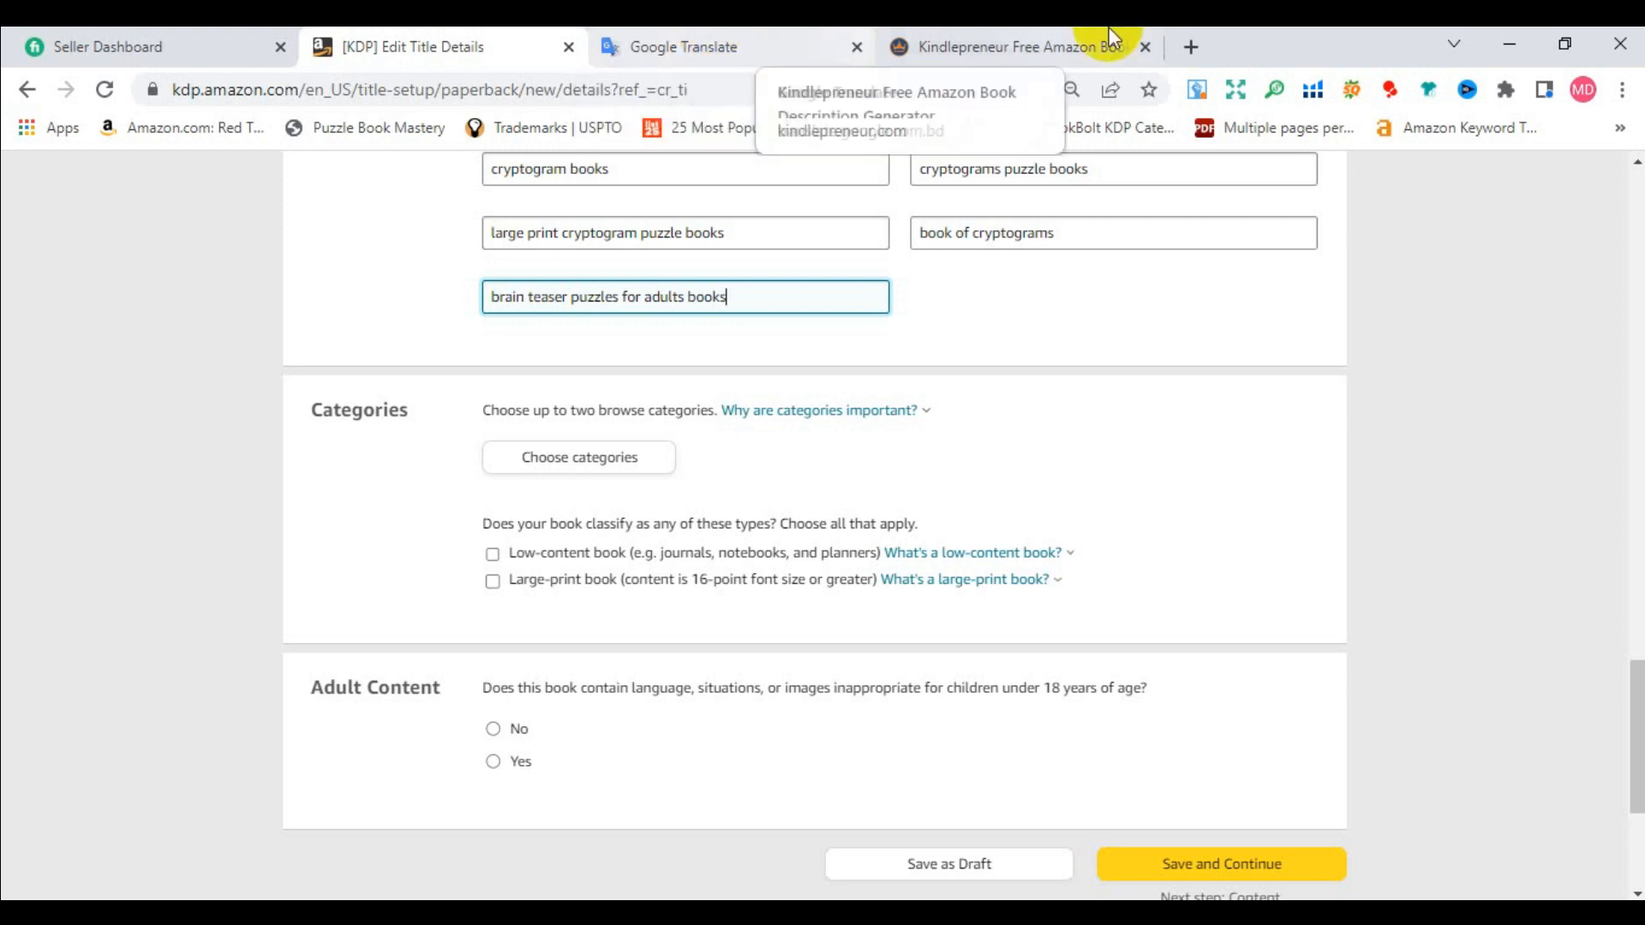
pyautogui.click(1192, 46)
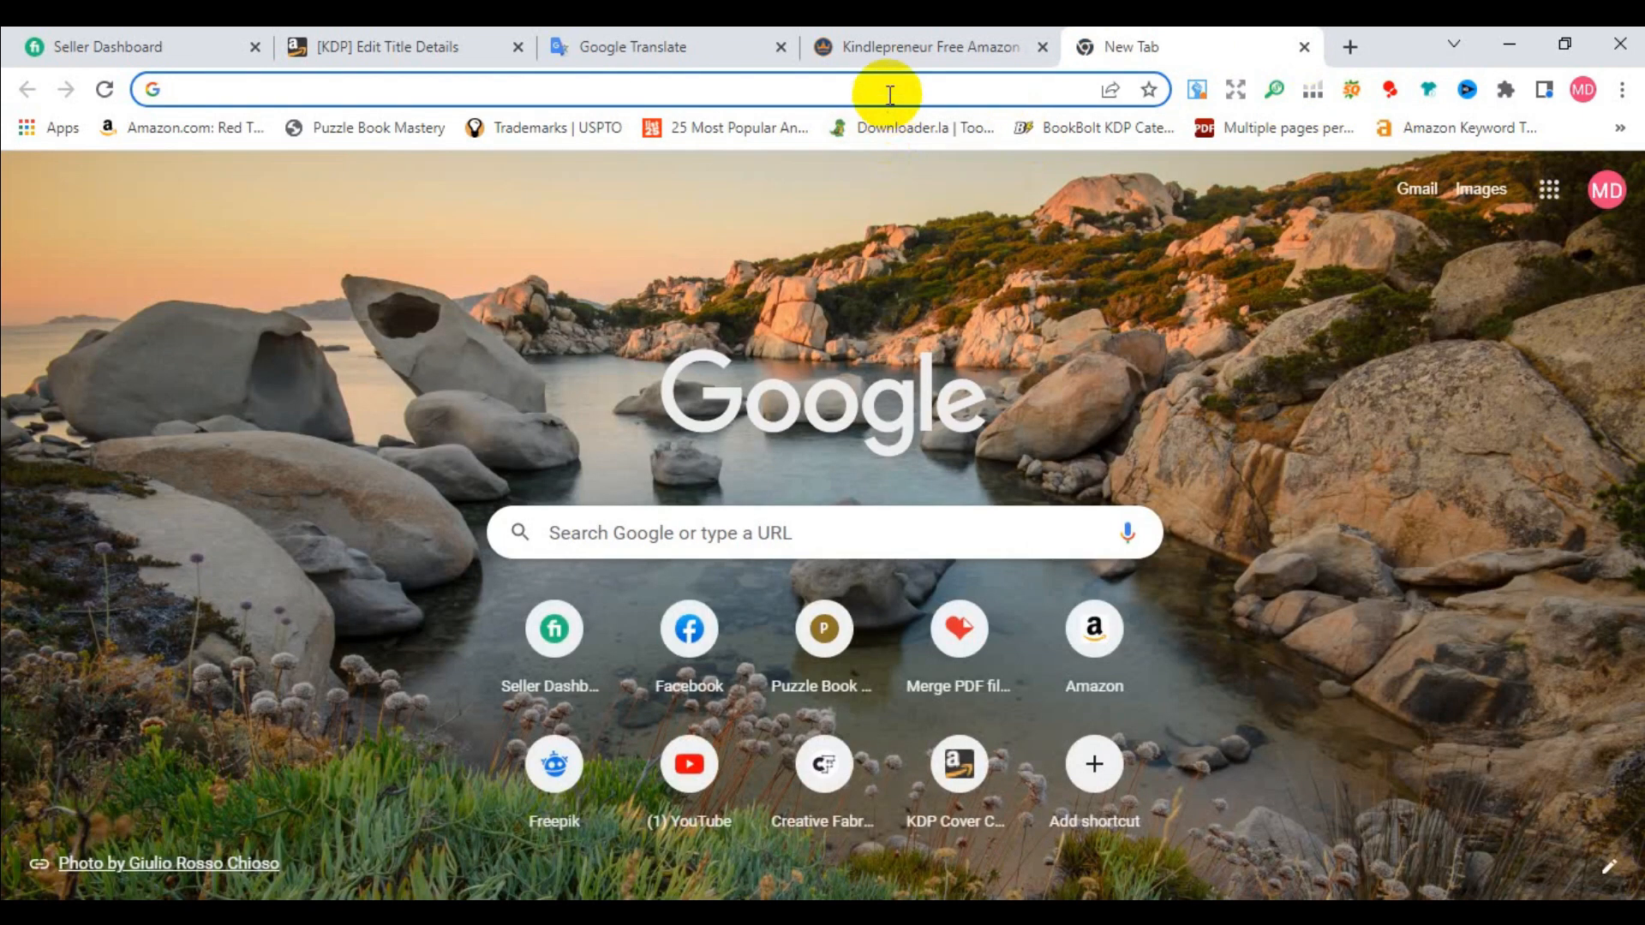
pyautogui.click(889, 91)
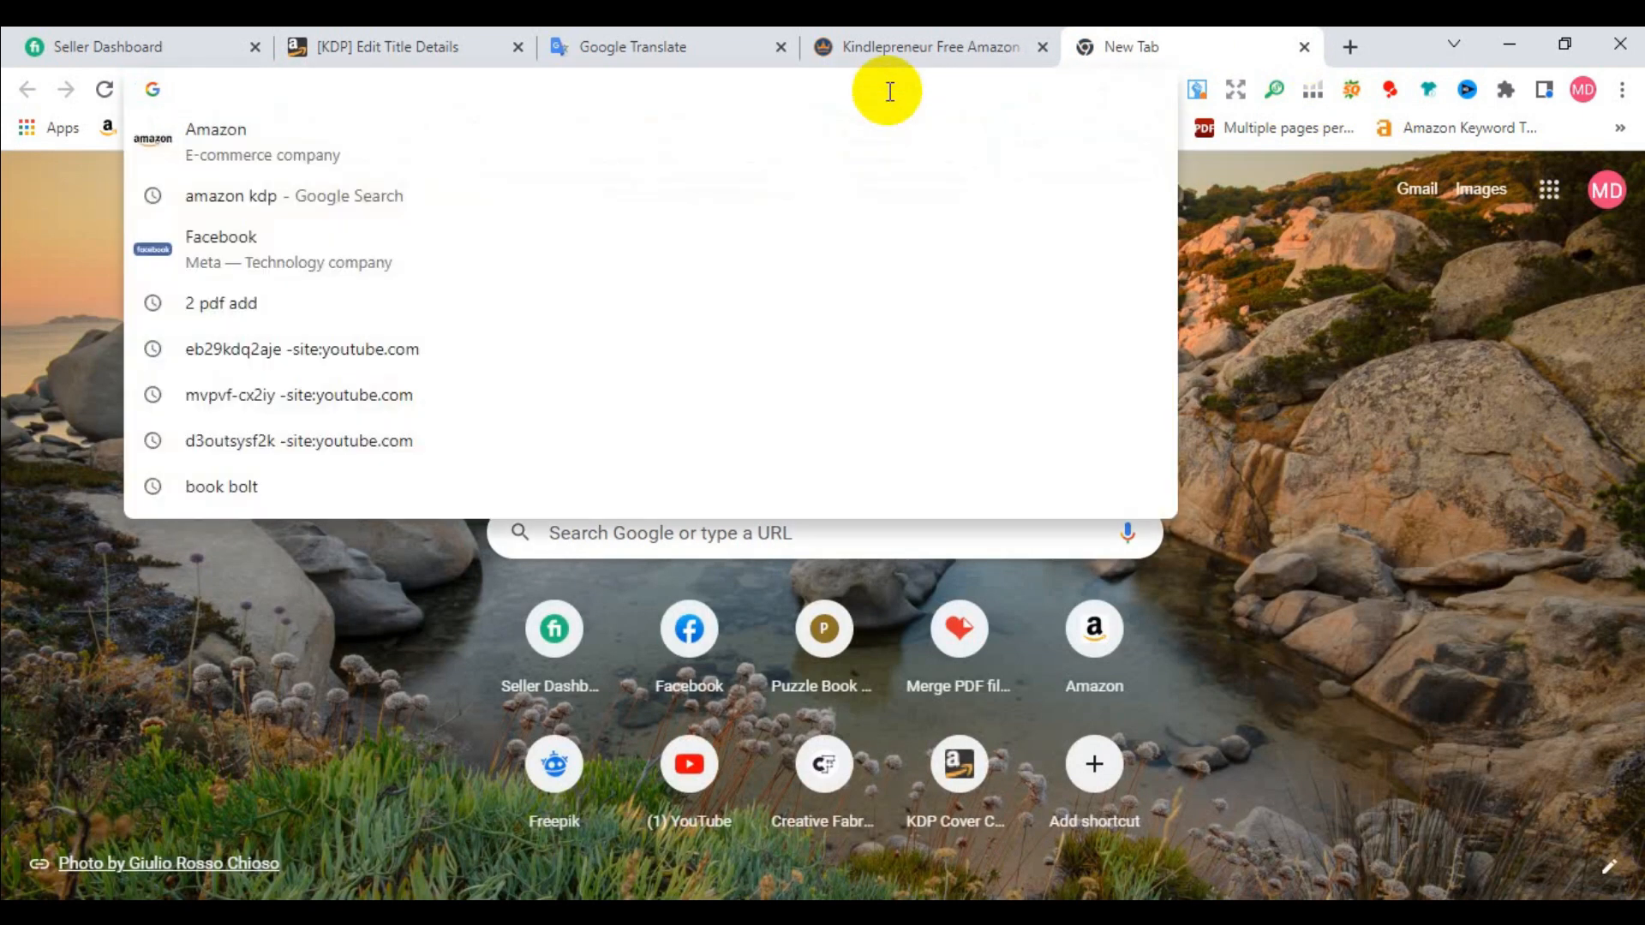
pyautogui.write('book')
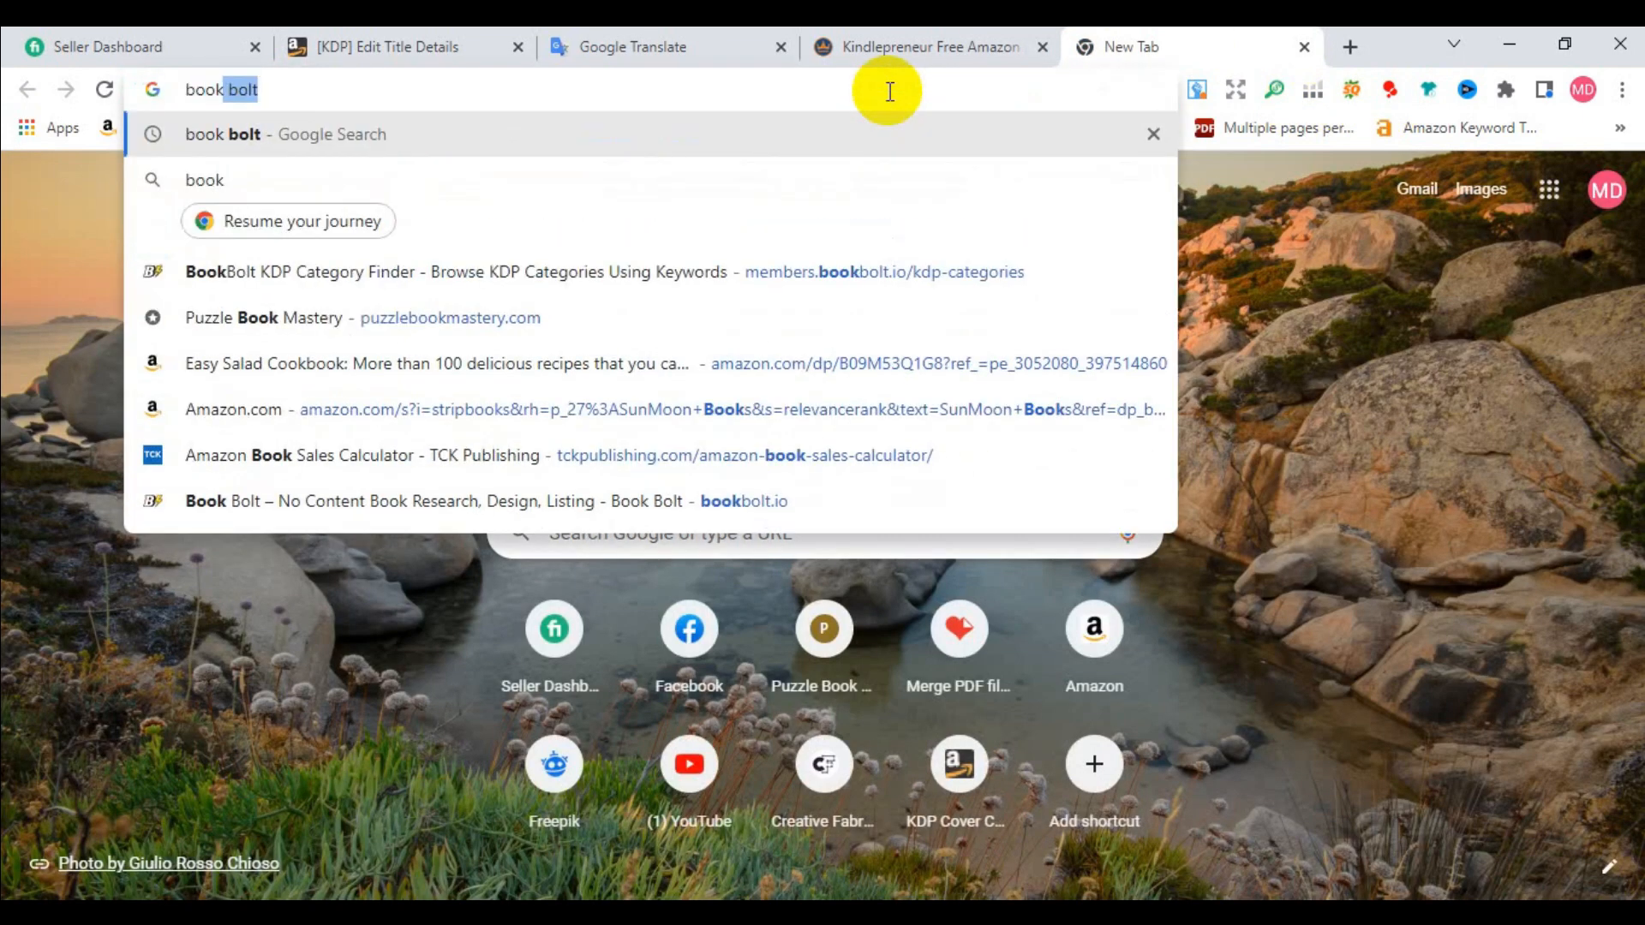
pyautogui.write(' bolt c')
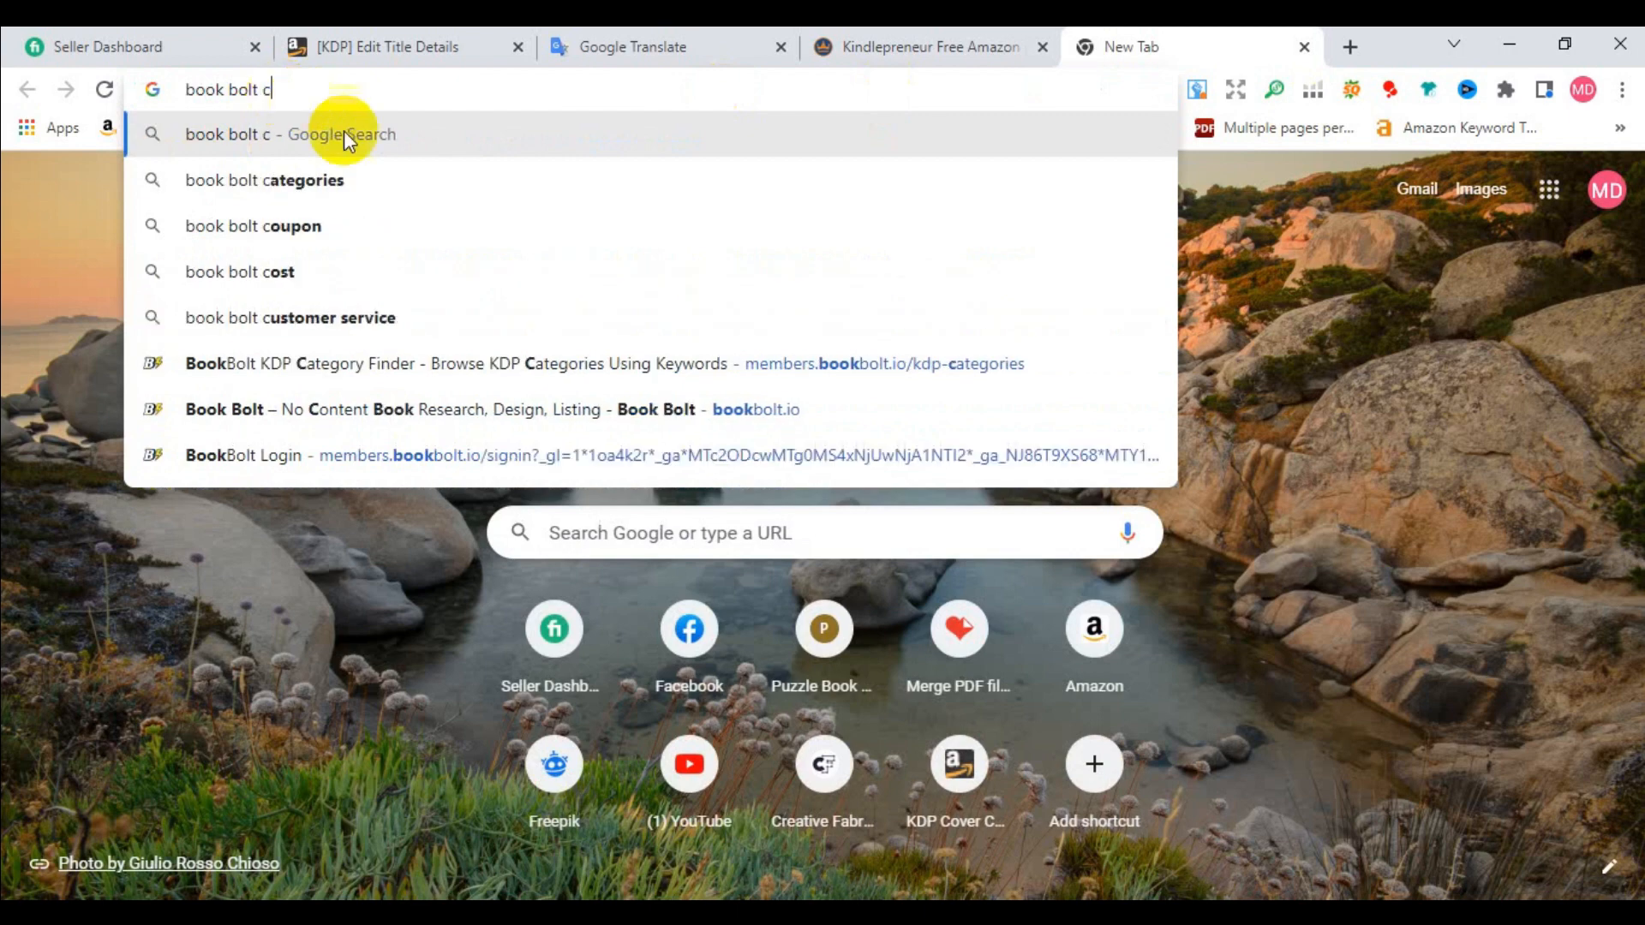
pyautogui.click(374, 176)
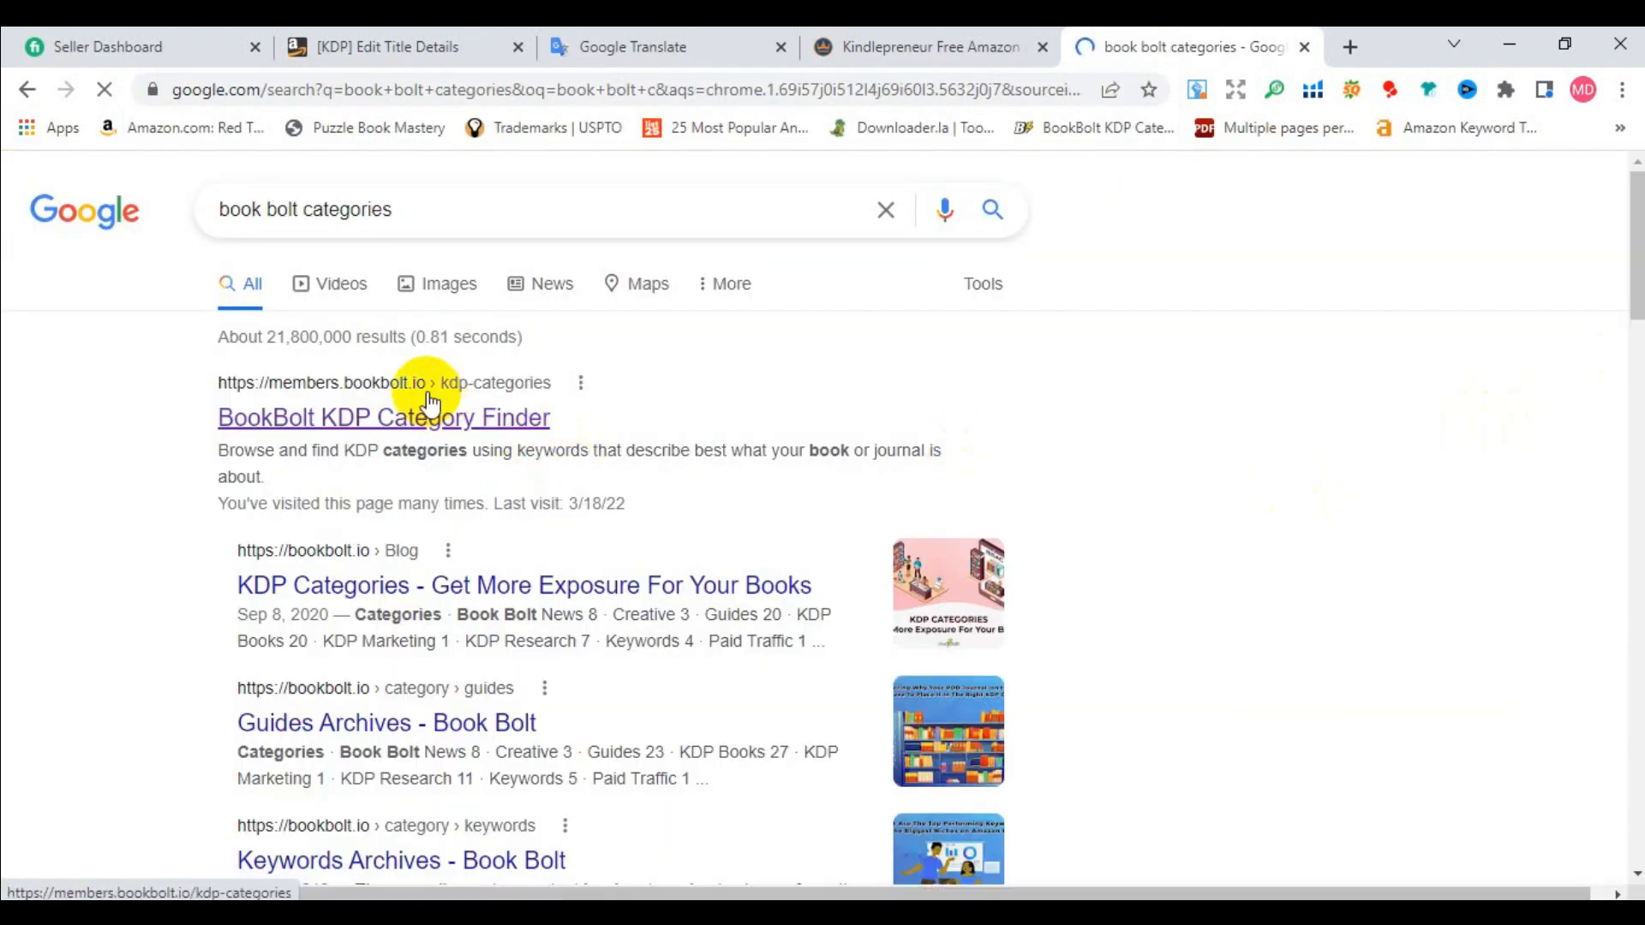
pyautogui.click(471, 420)
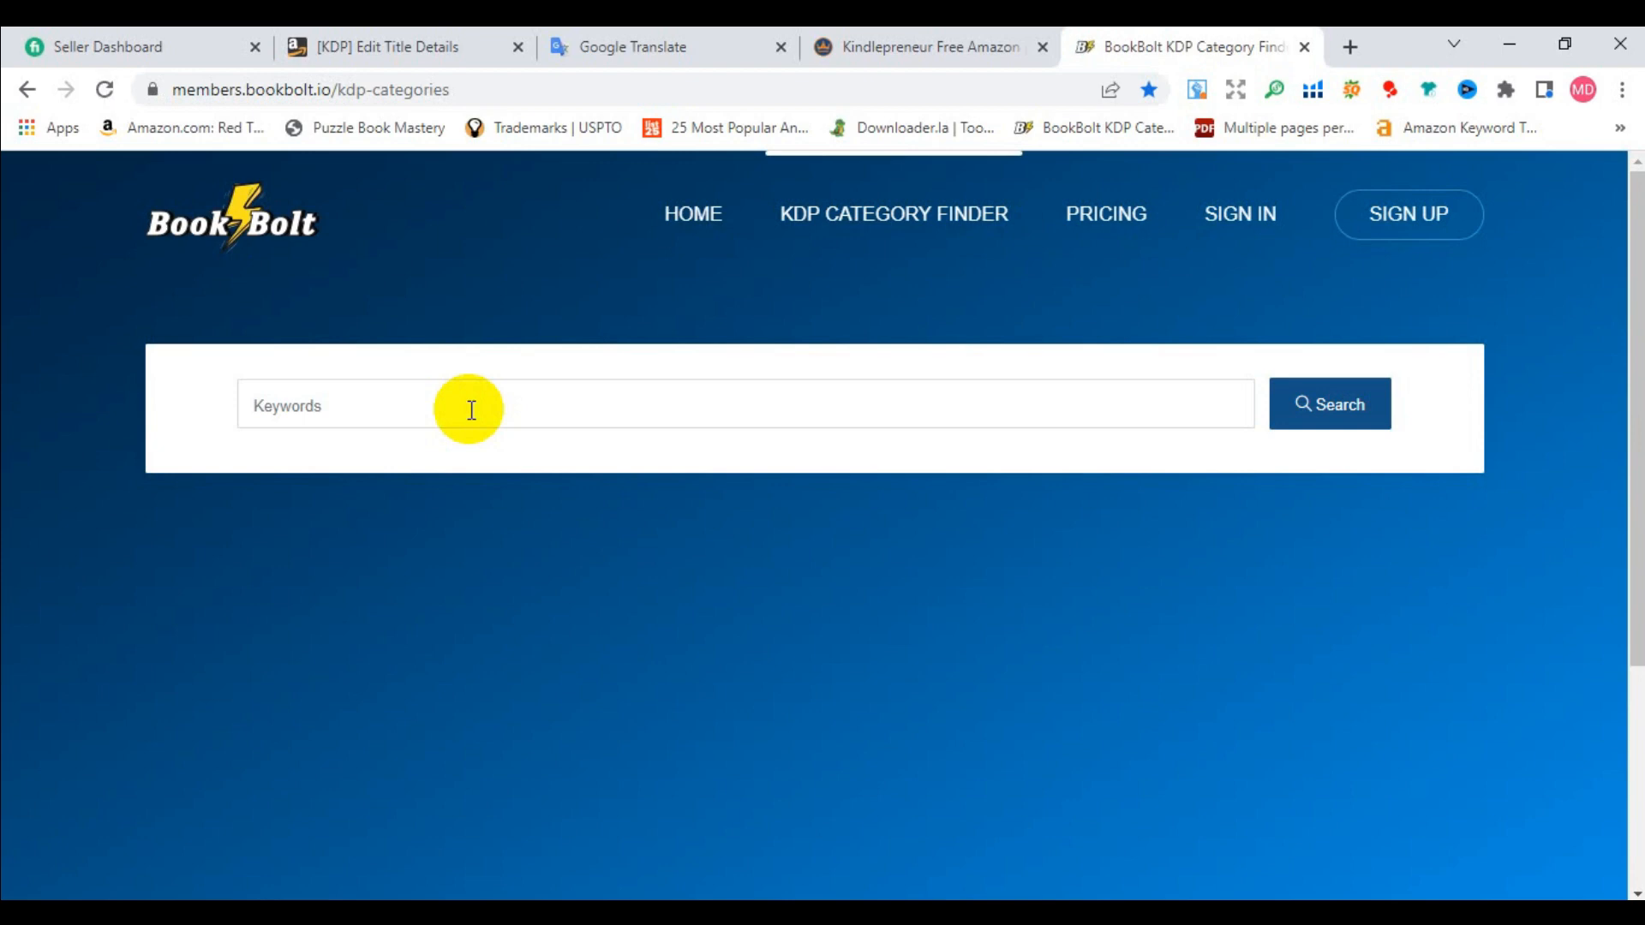
pyautogui.click(472, 407)
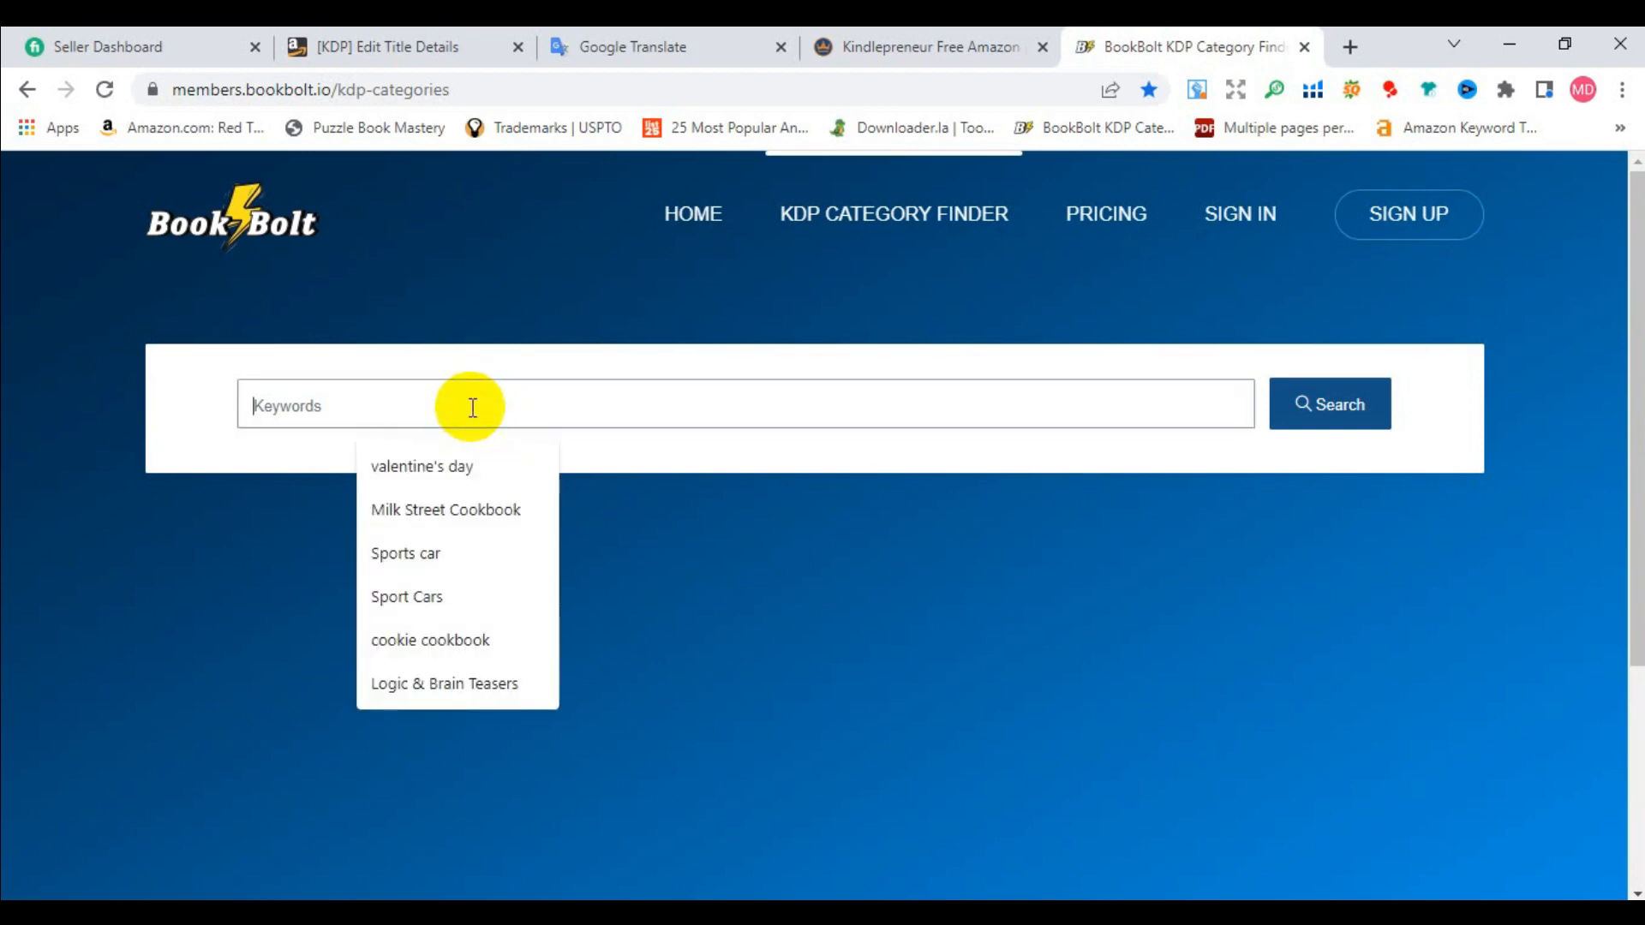
# Copy "cryptograms puzzle" from the fourth KDP keyword field and search for it in the BookBolt KDP Category Finder.
pyautogui.click(425, 38)
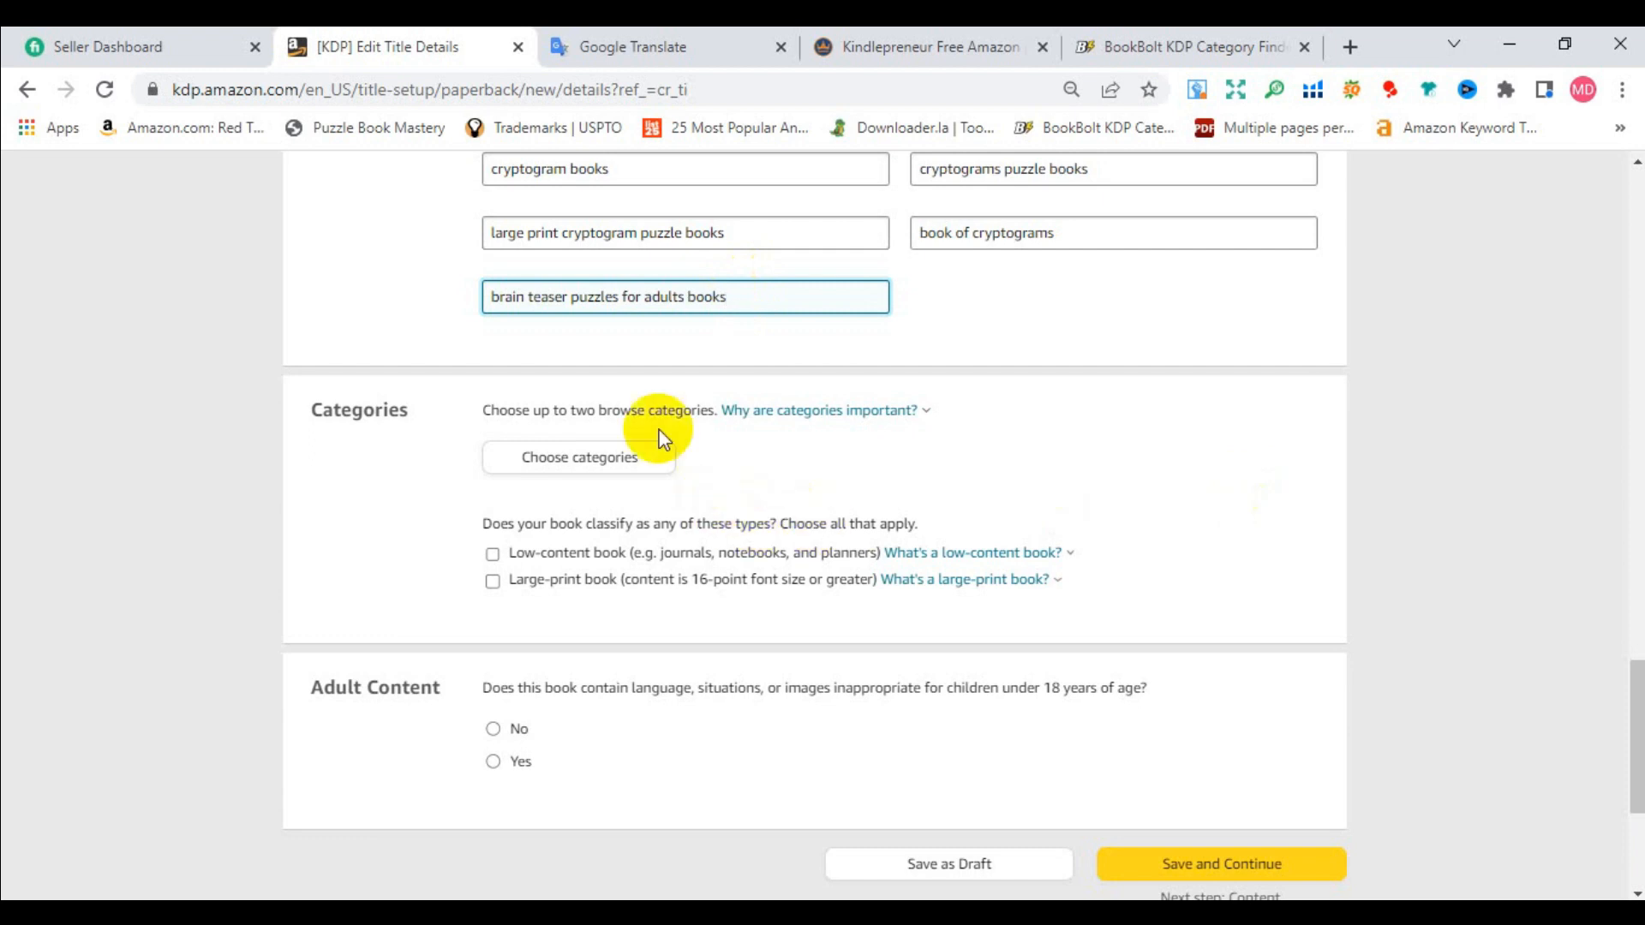
pyautogui.scroll(1, 769, 502)
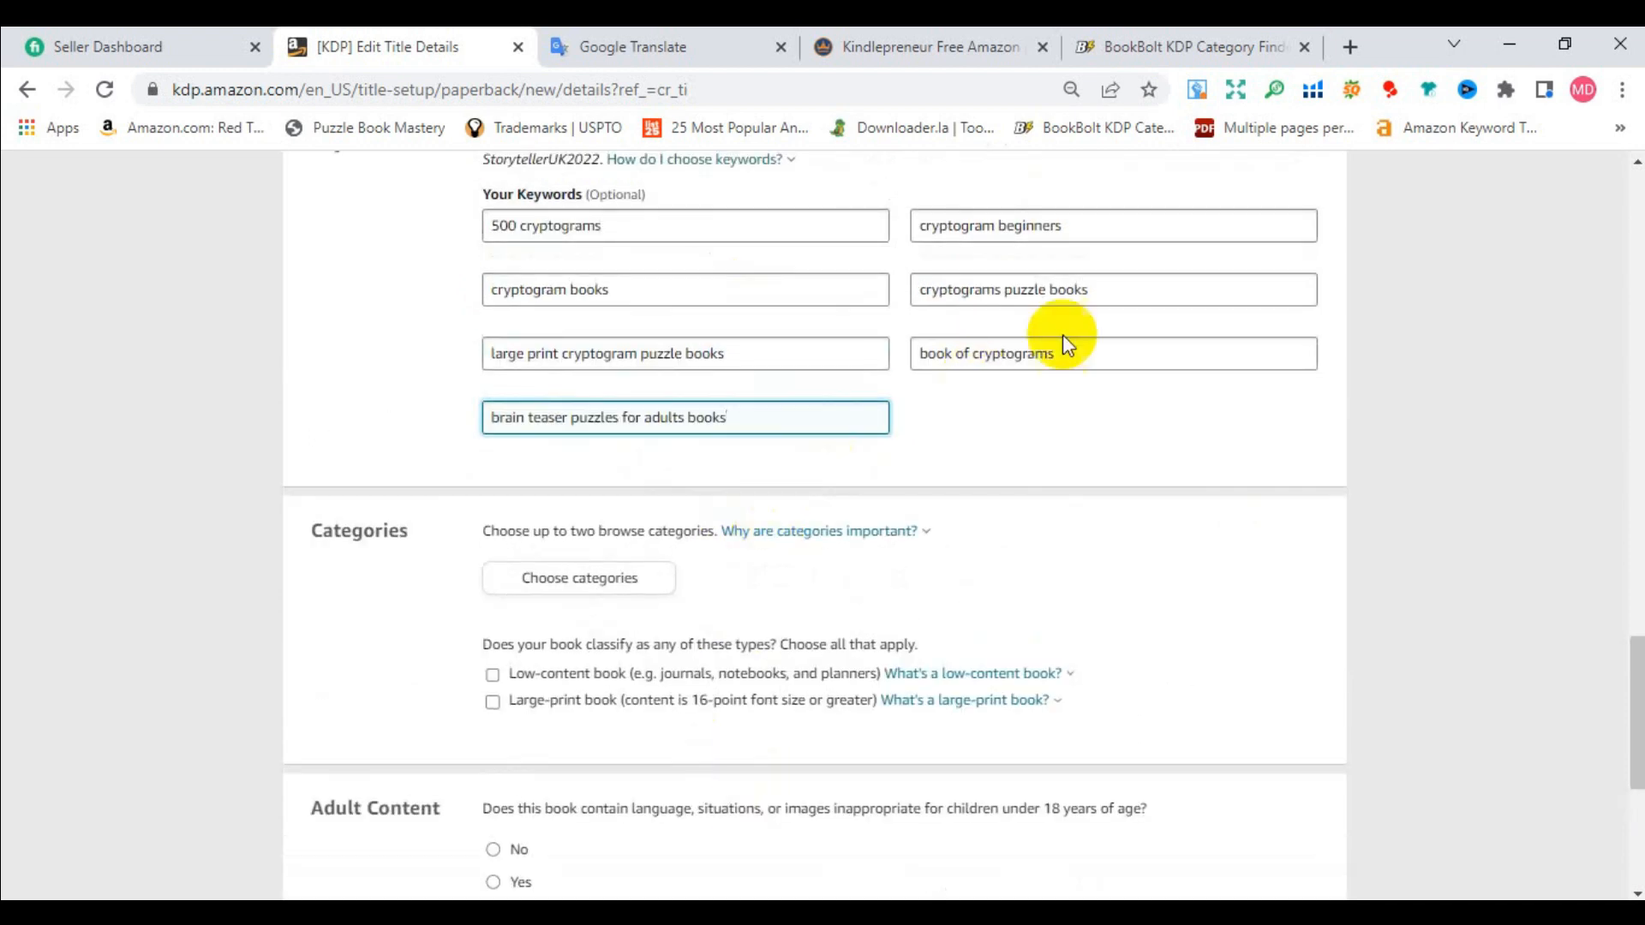
pyautogui.moveTo(1047, 293); pyautogui.dragTo(903, 290)
pyautogui.rightClick(927, 290)
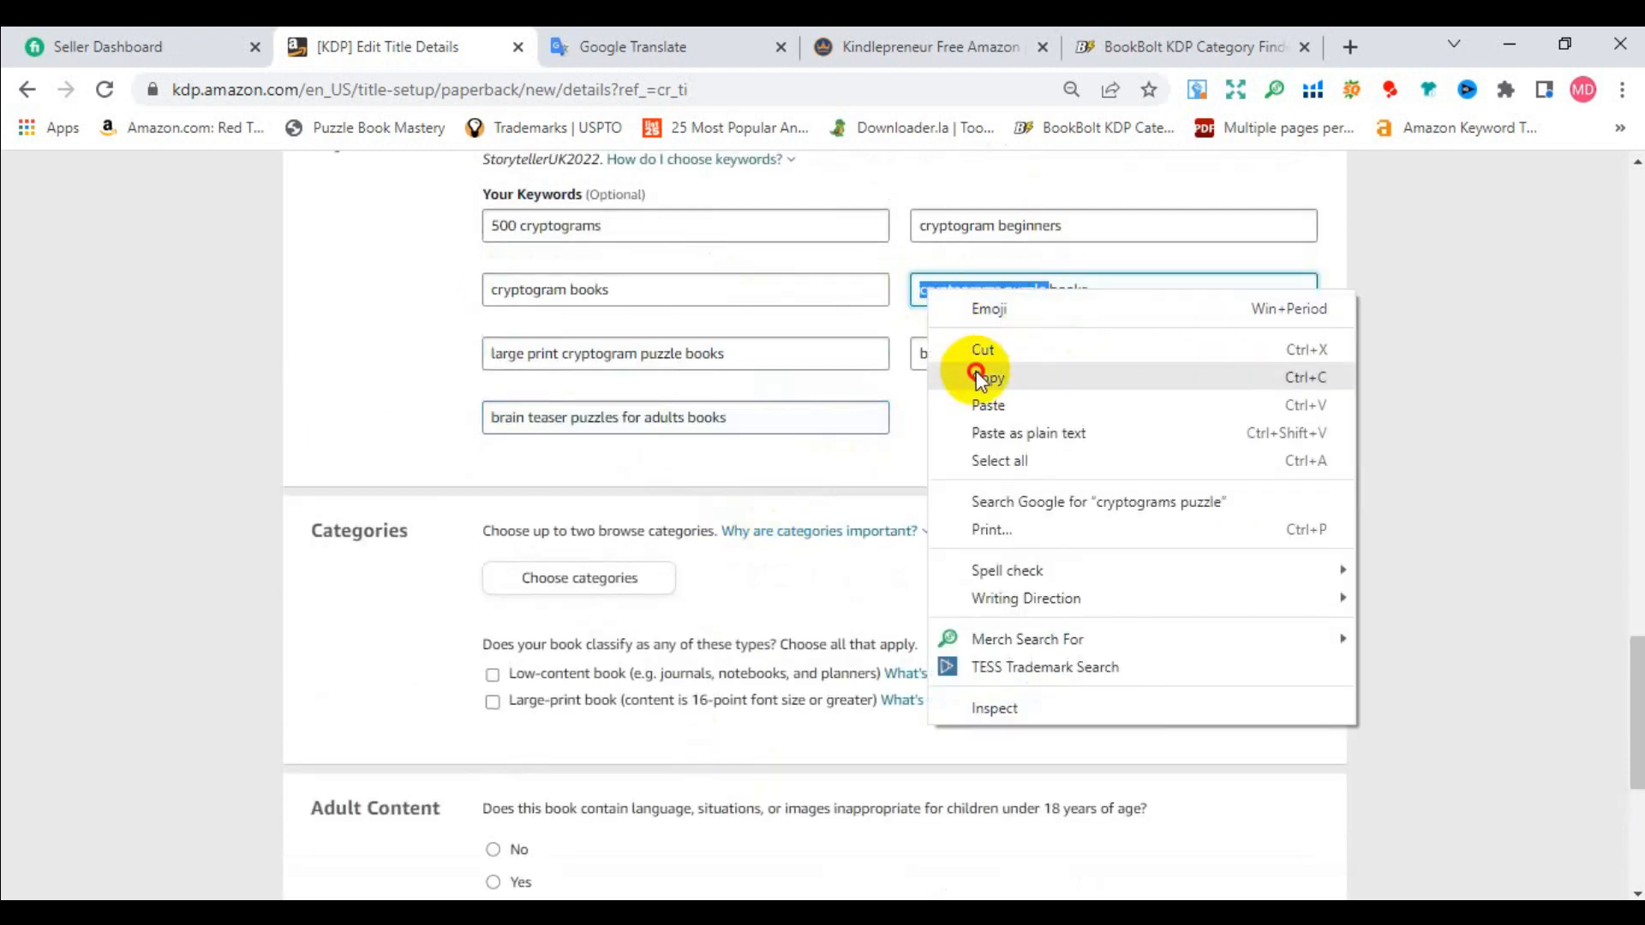
pyautogui.click(975, 372)
pyautogui.click(1144, 44)
pyautogui.rightClick(615, 397)
pyautogui.click(659, 581)
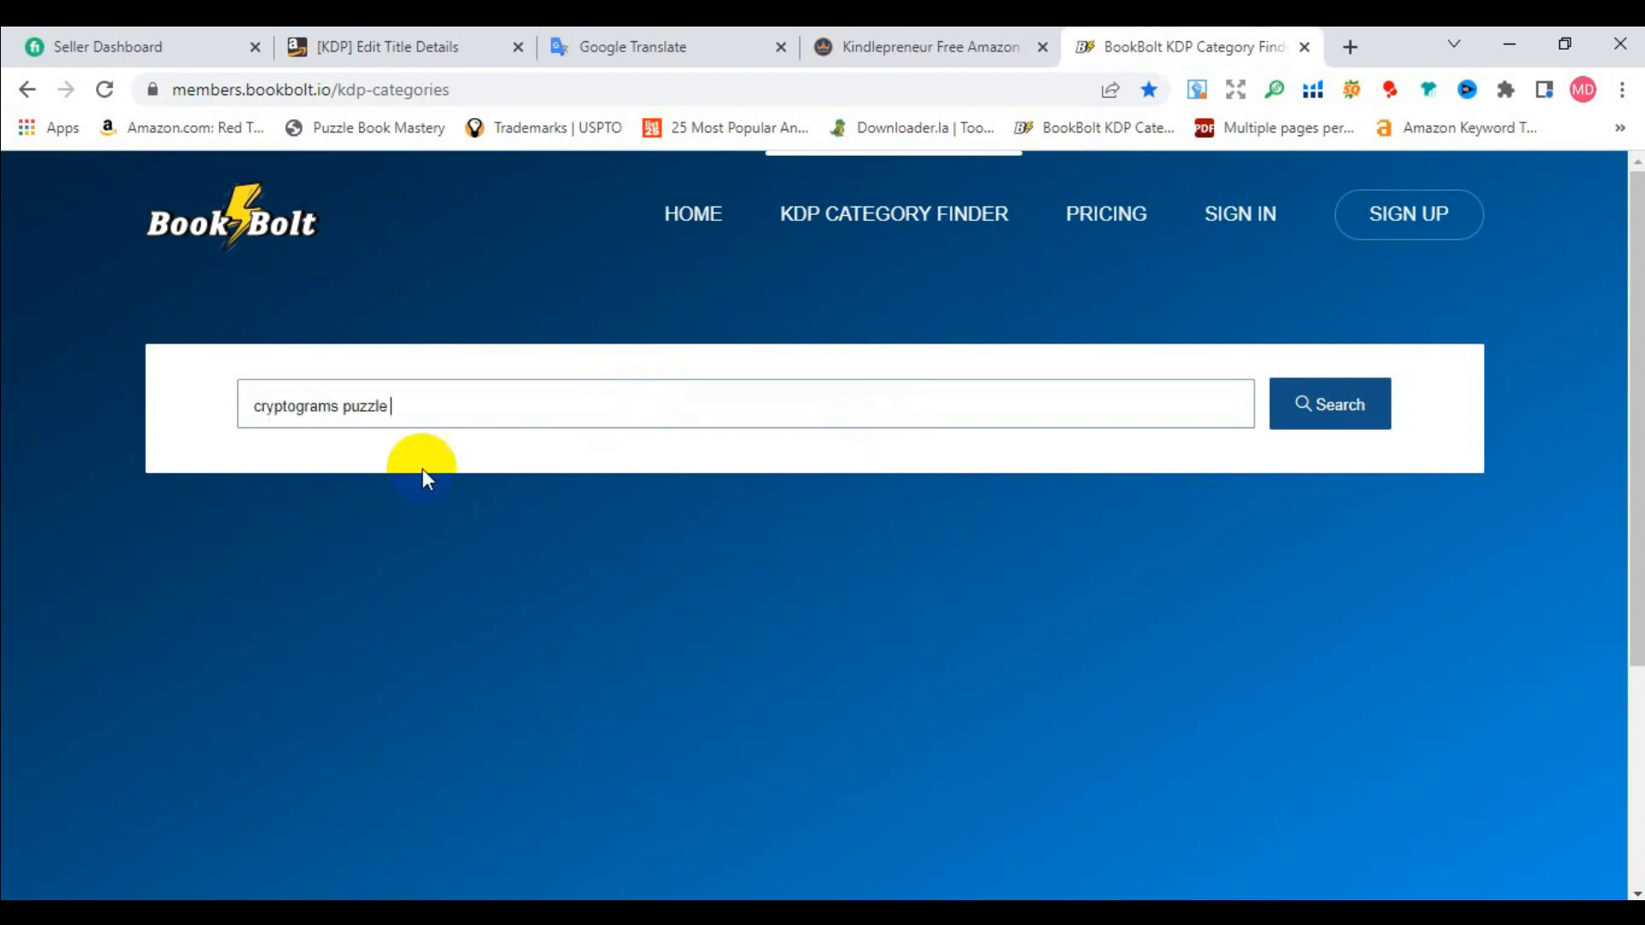
pyautogui.click(1318, 399)
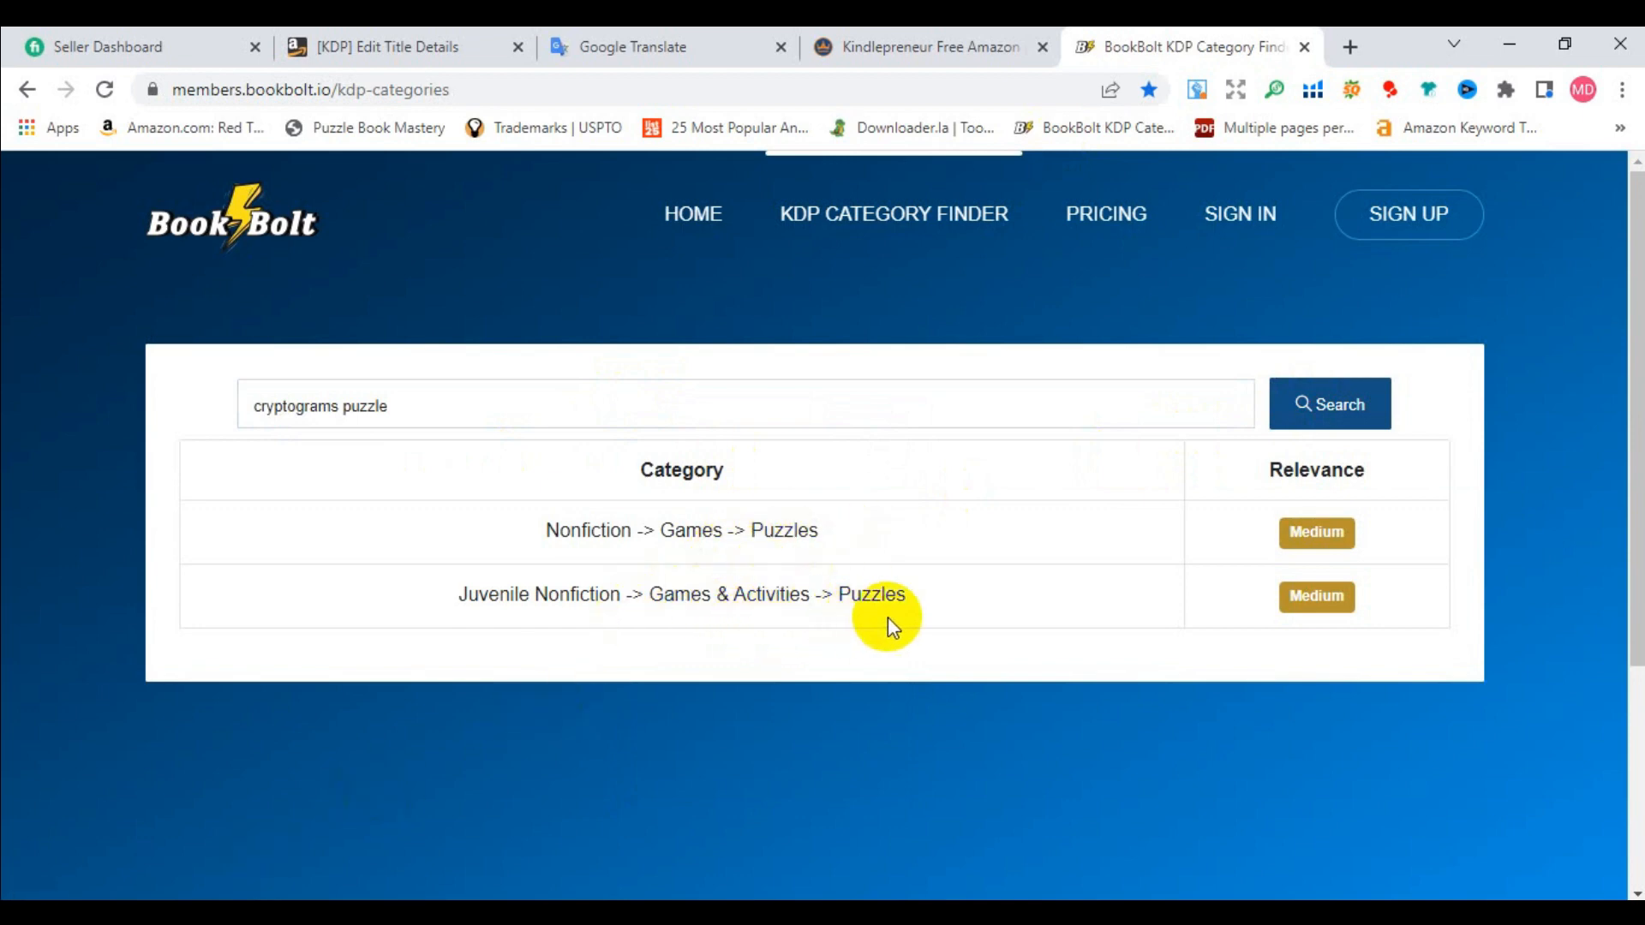
# Highlight the Juvenile Nonfiction category path in BookBolt, then open the KDP category chooser and expand Juvenile Nonfiction.
pyautogui.tripleClick(571, 600)
pyautogui.click(471, 46)
pyautogui.scroll(-3, 638, 514)
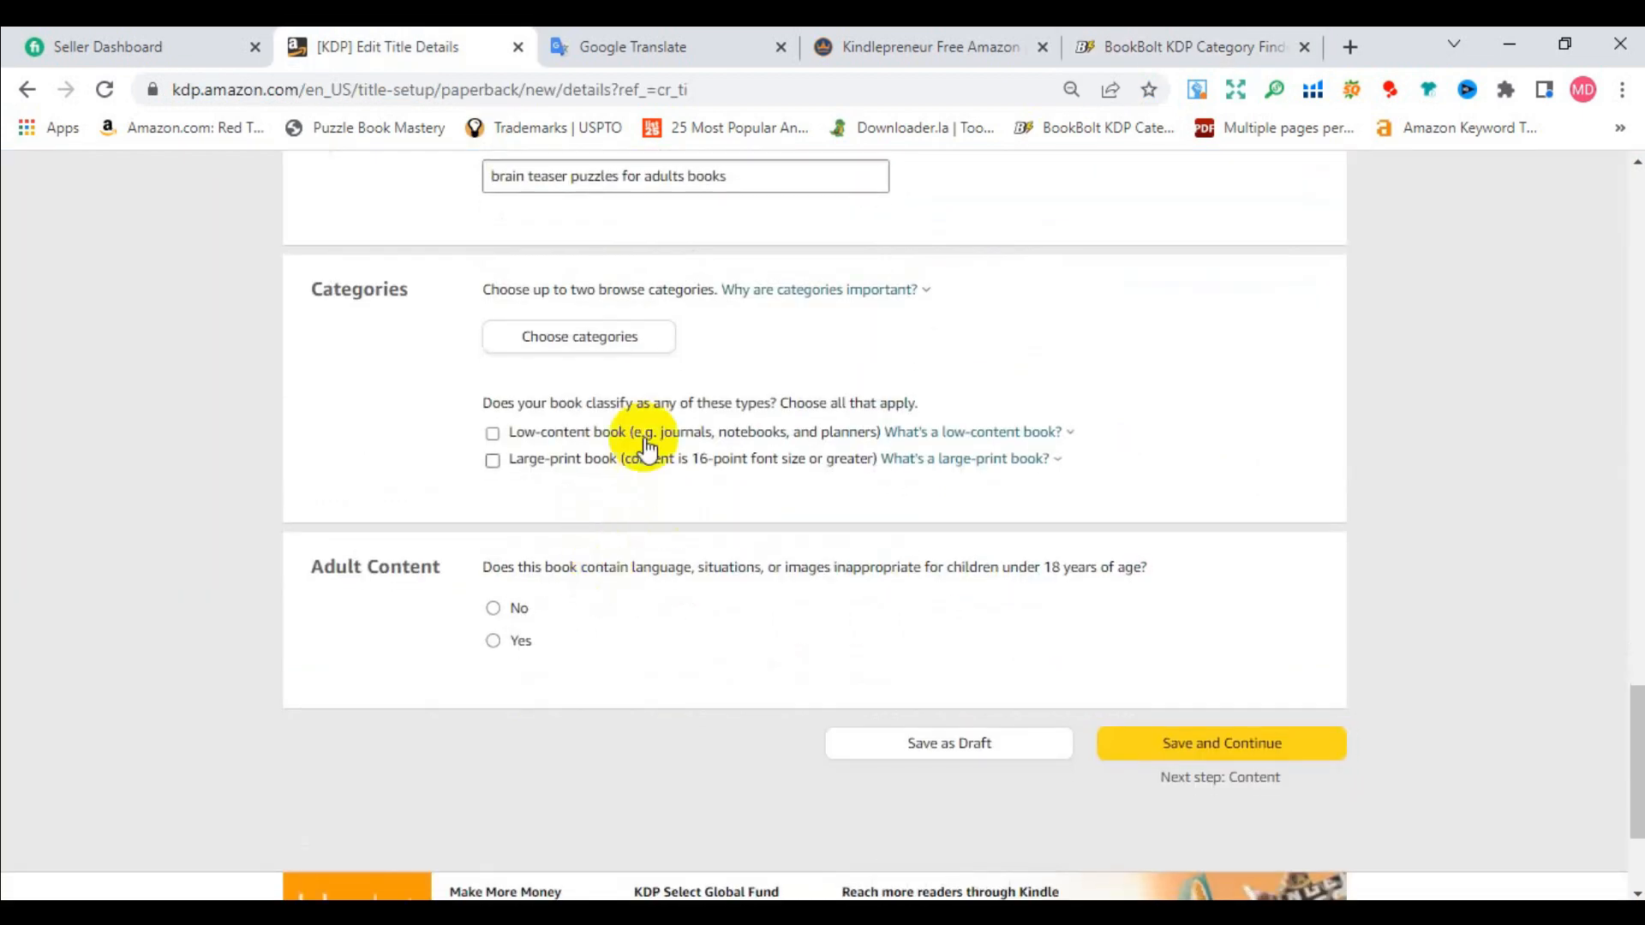
pyautogui.click(604, 338)
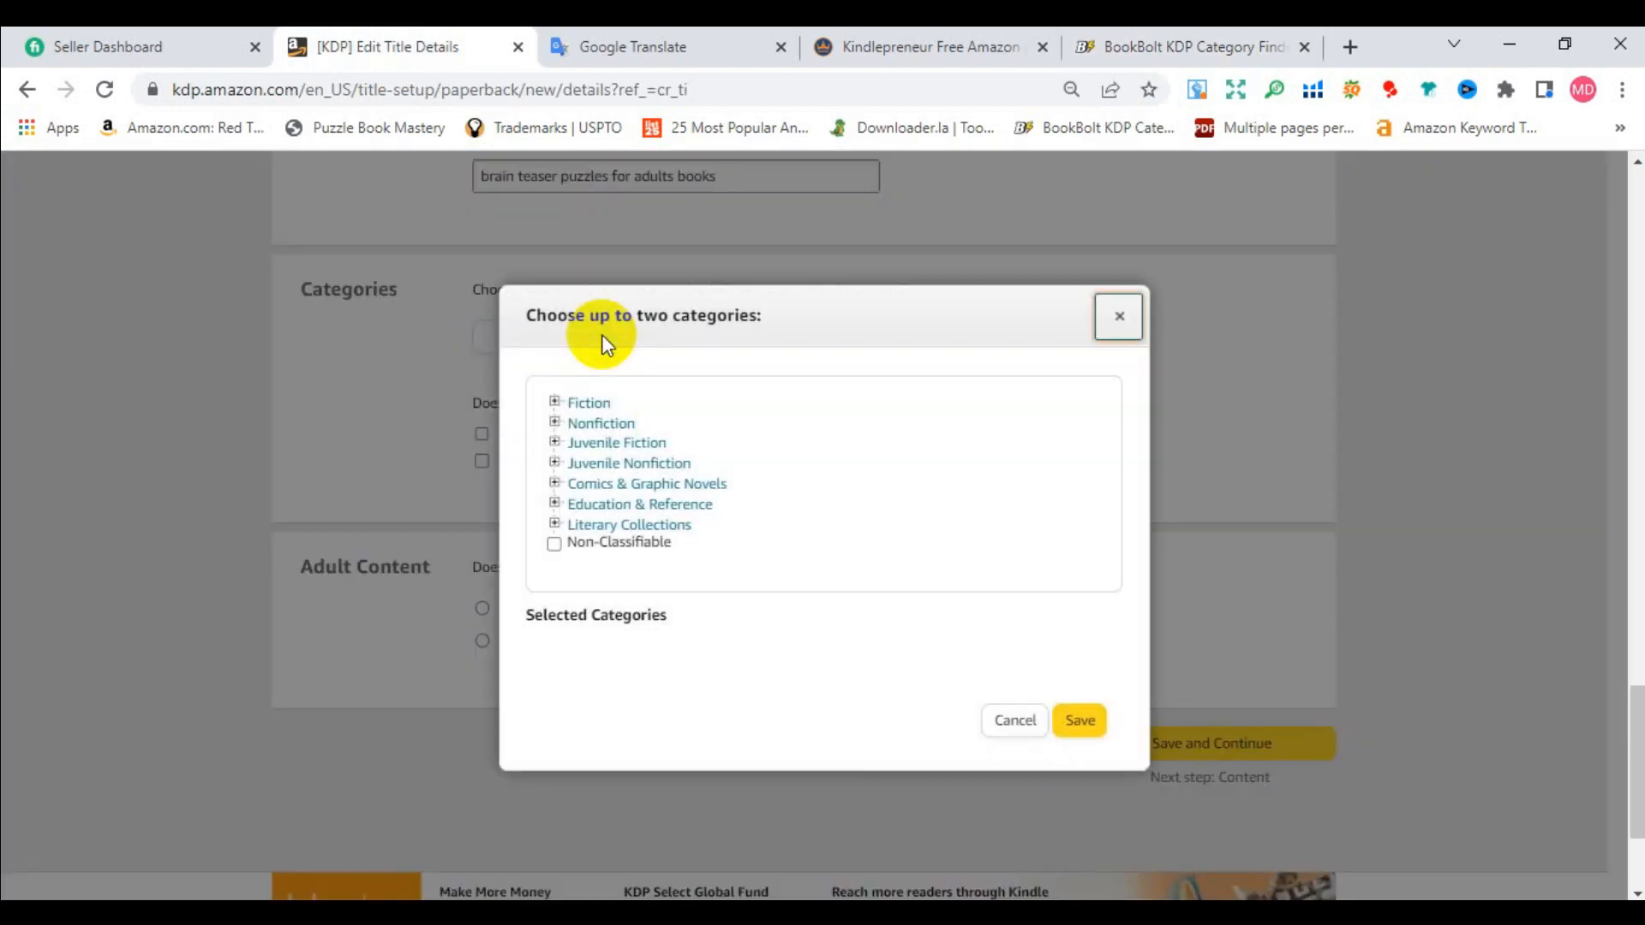
pyautogui.click(629, 463)
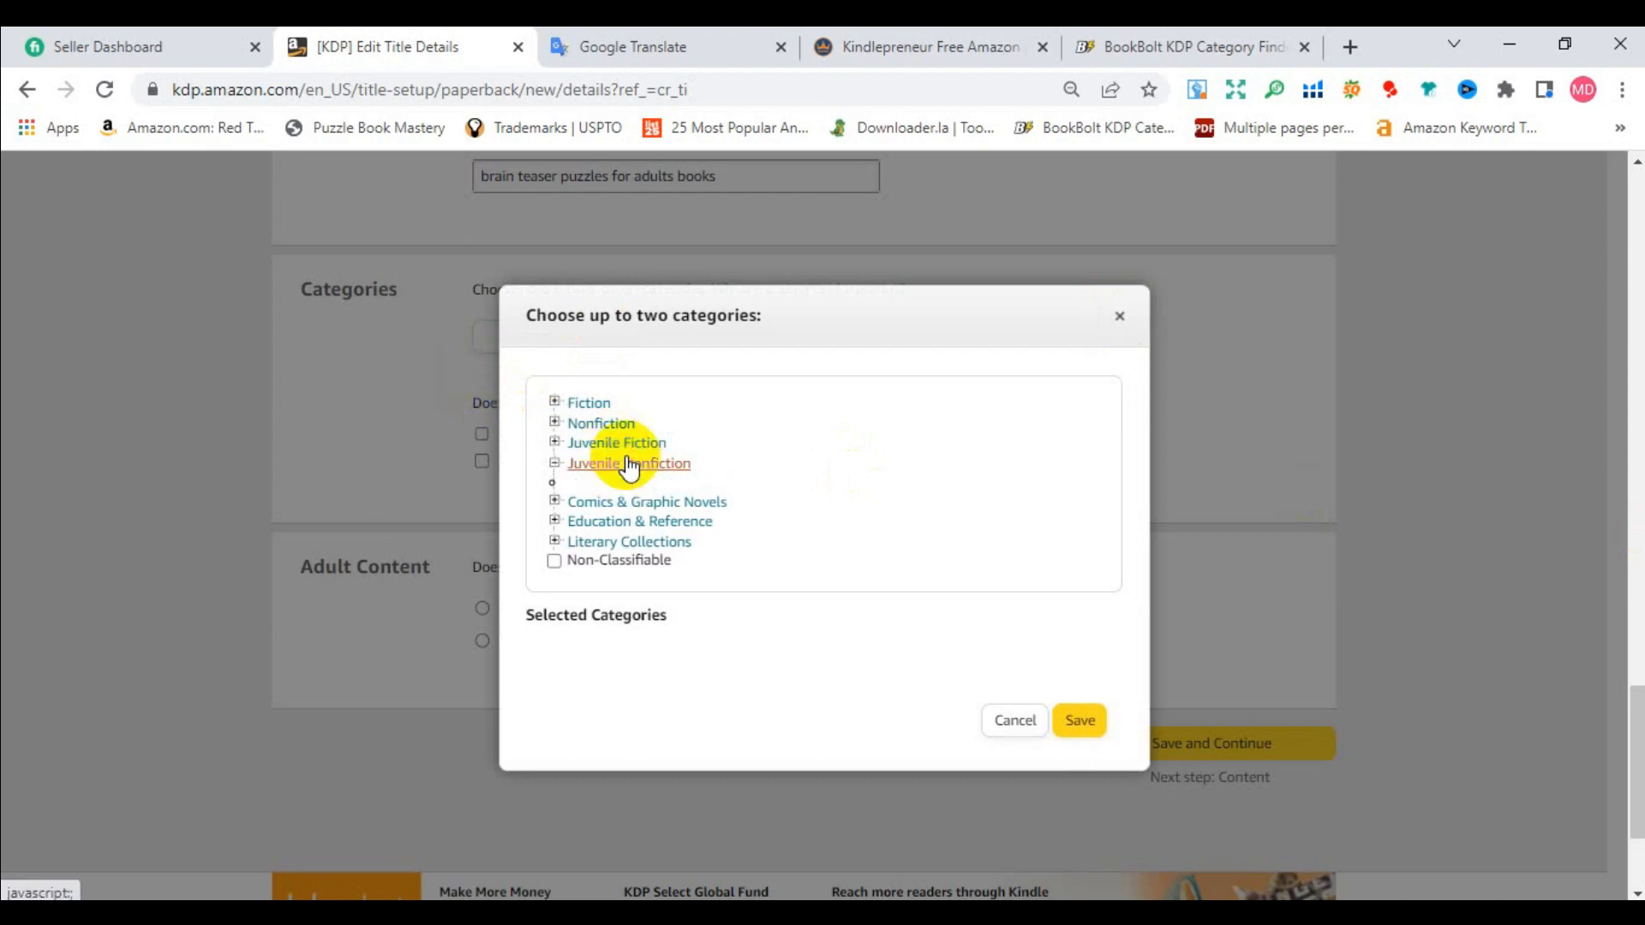
pyautogui.scroll(-3, 720, 422)
pyautogui.scroll(3, 690, 397)
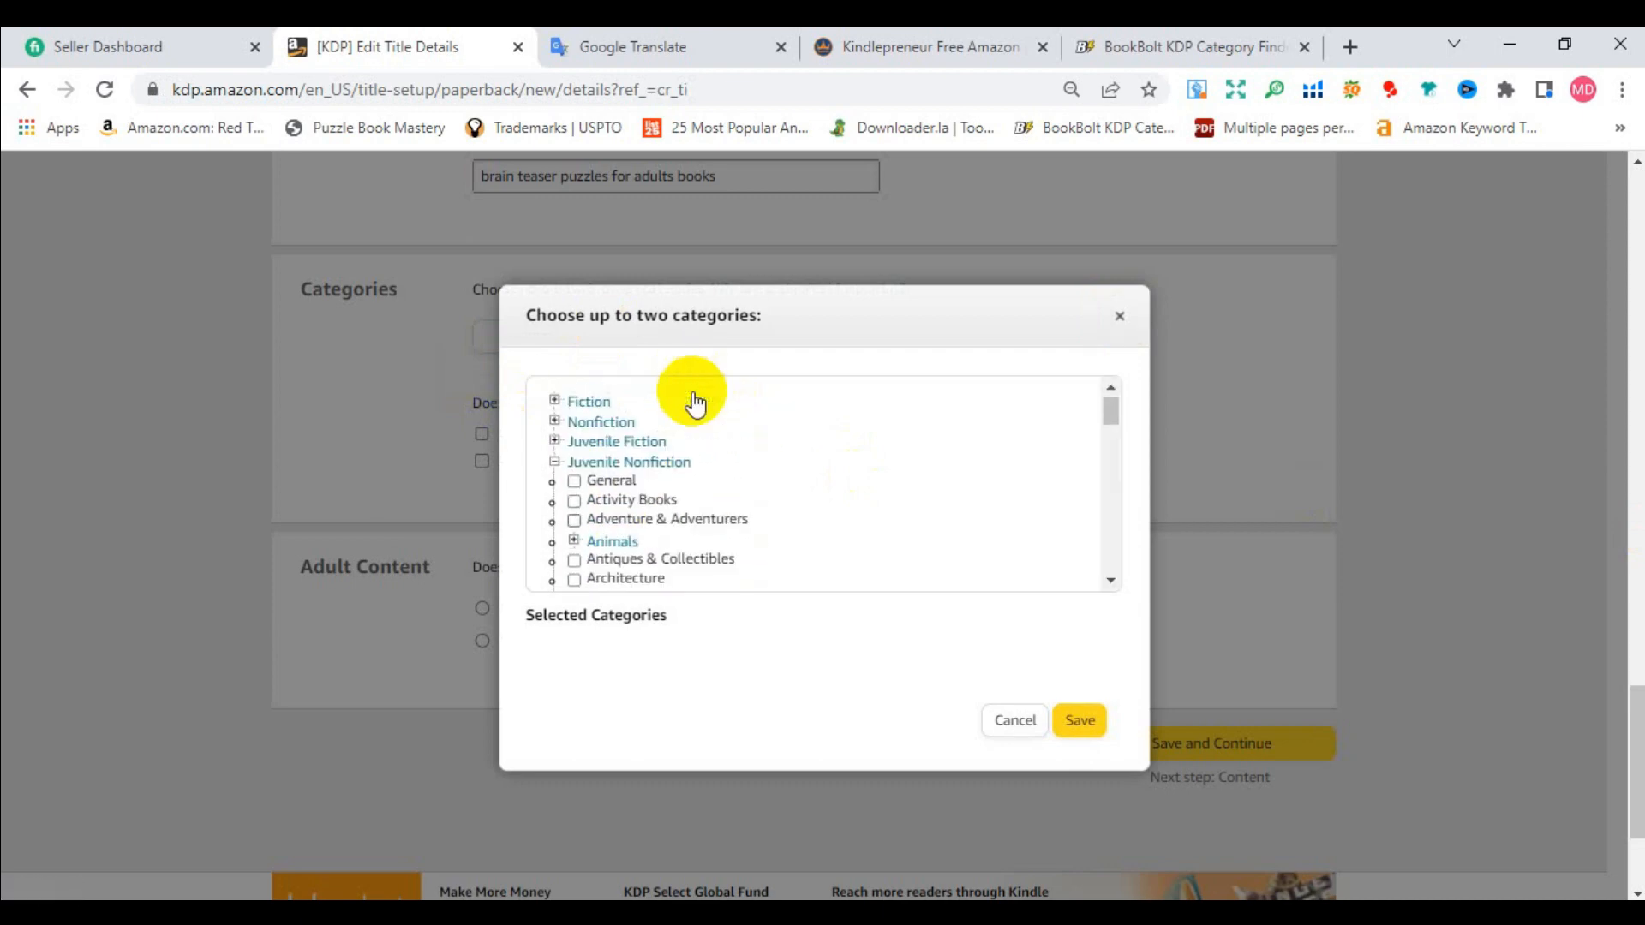
# Recheck the category path in BookBolt and select Games & Activities > Puzzles under Juvenile Nonfiction in the KDP category chooser.
pyautogui.click(1109, 39)
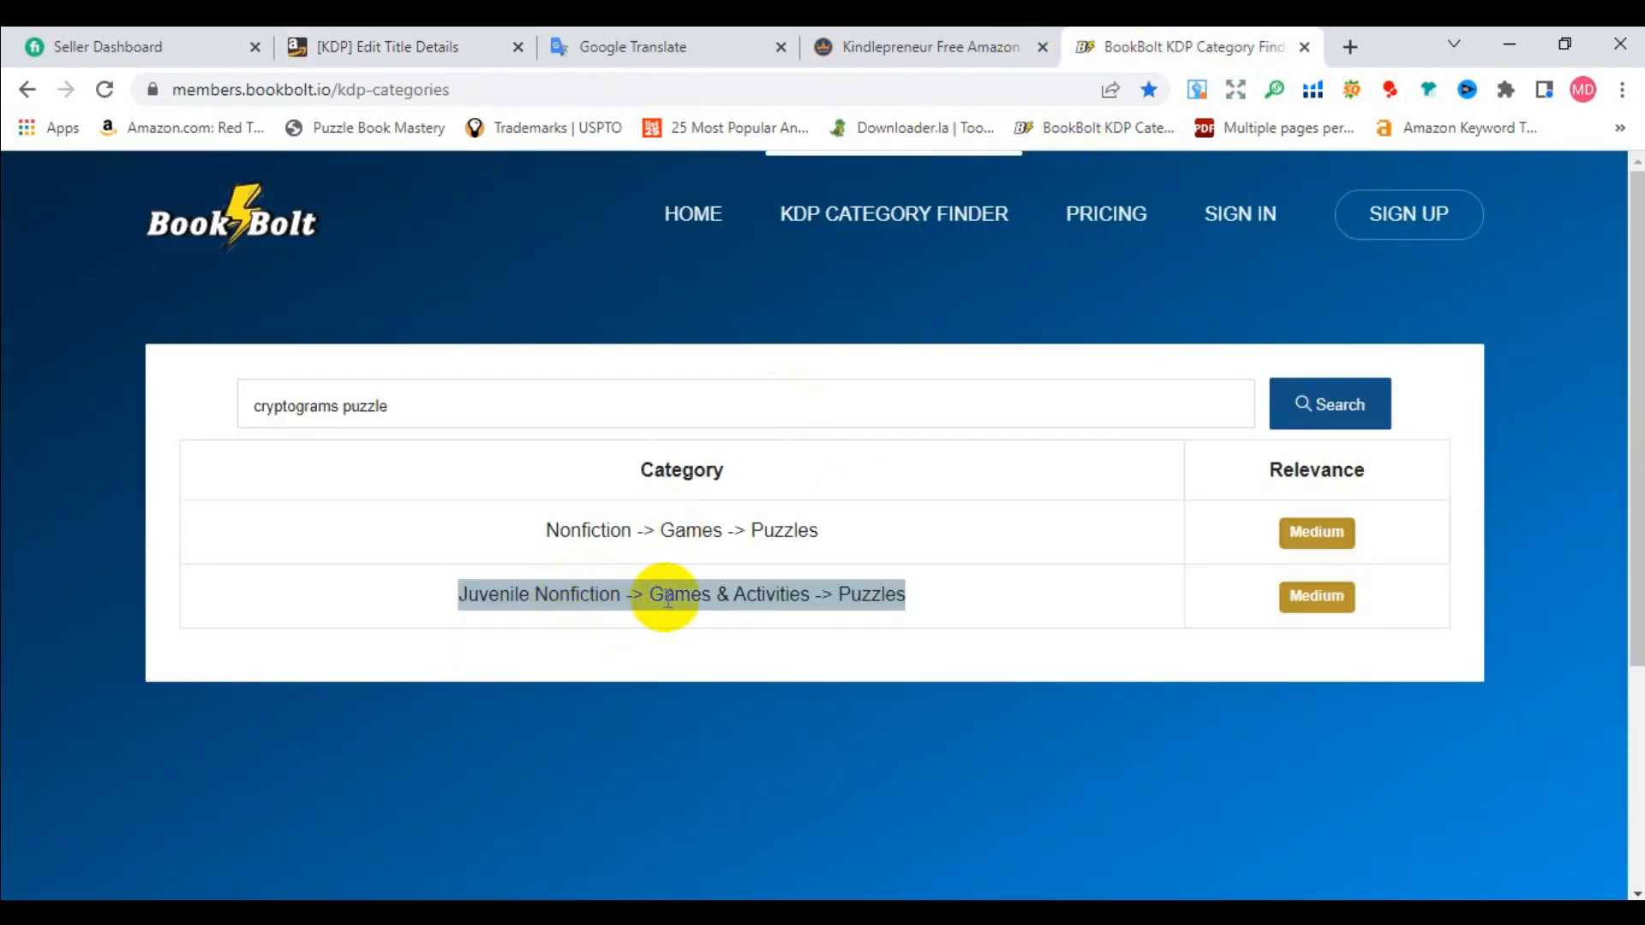
pyautogui.click(386, 46)
pyautogui.scroll(-3, 690, 551)
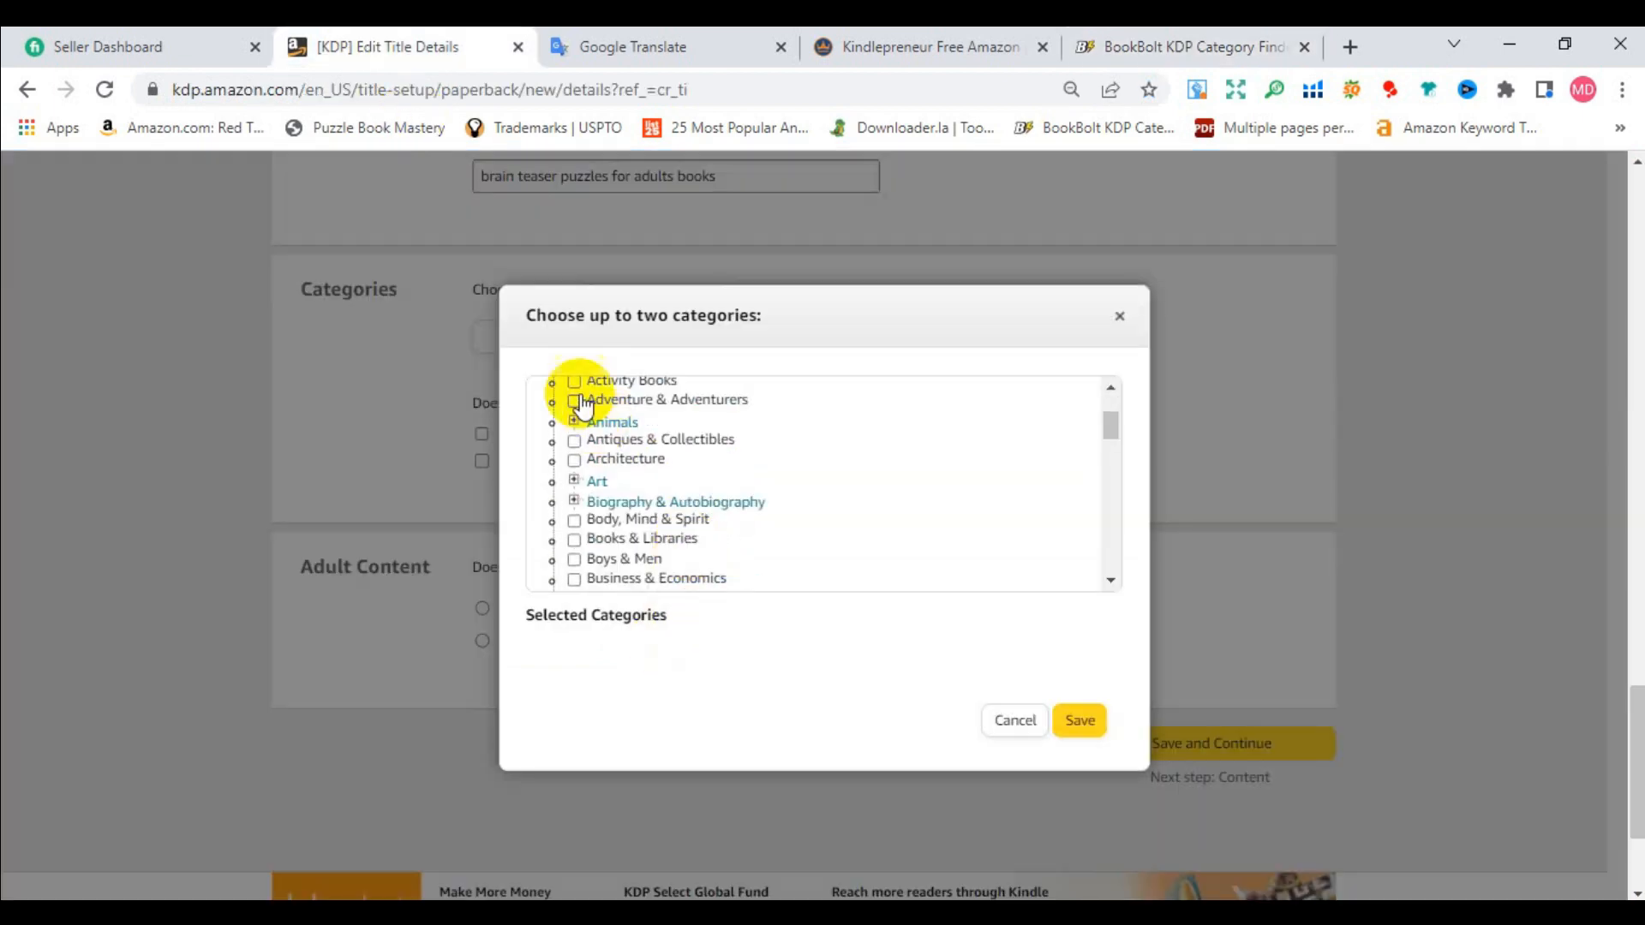
pyautogui.scroll(3, 610, 471)
pyautogui.scroll(-3, 672, 514)
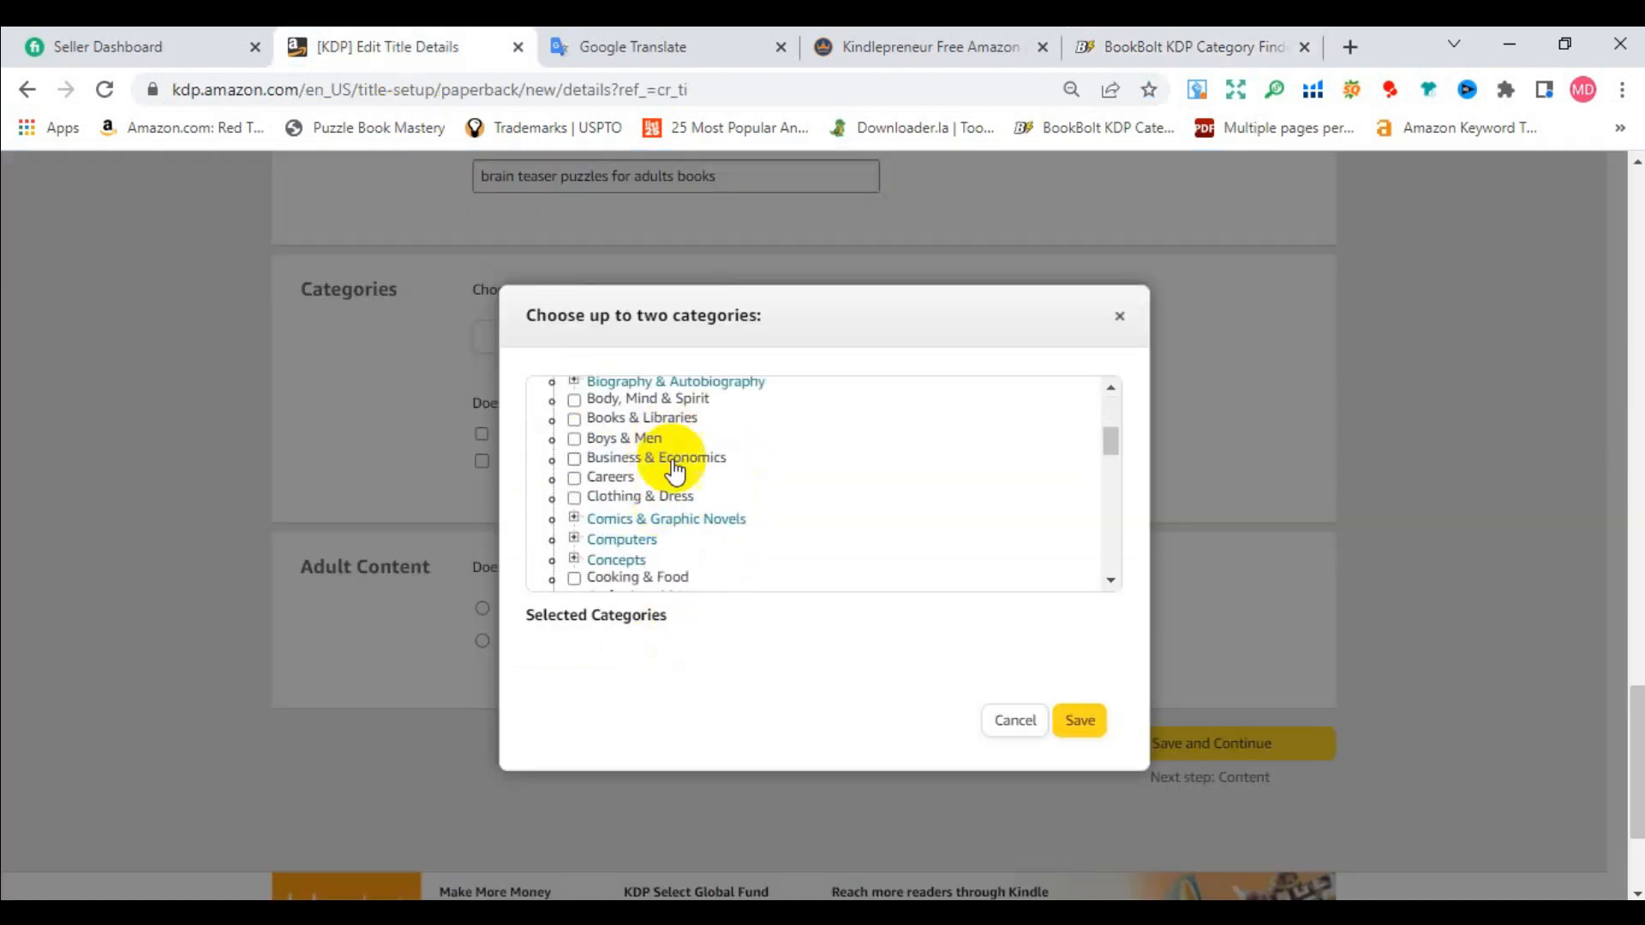
pyautogui.scroll(-3, 648, 543)
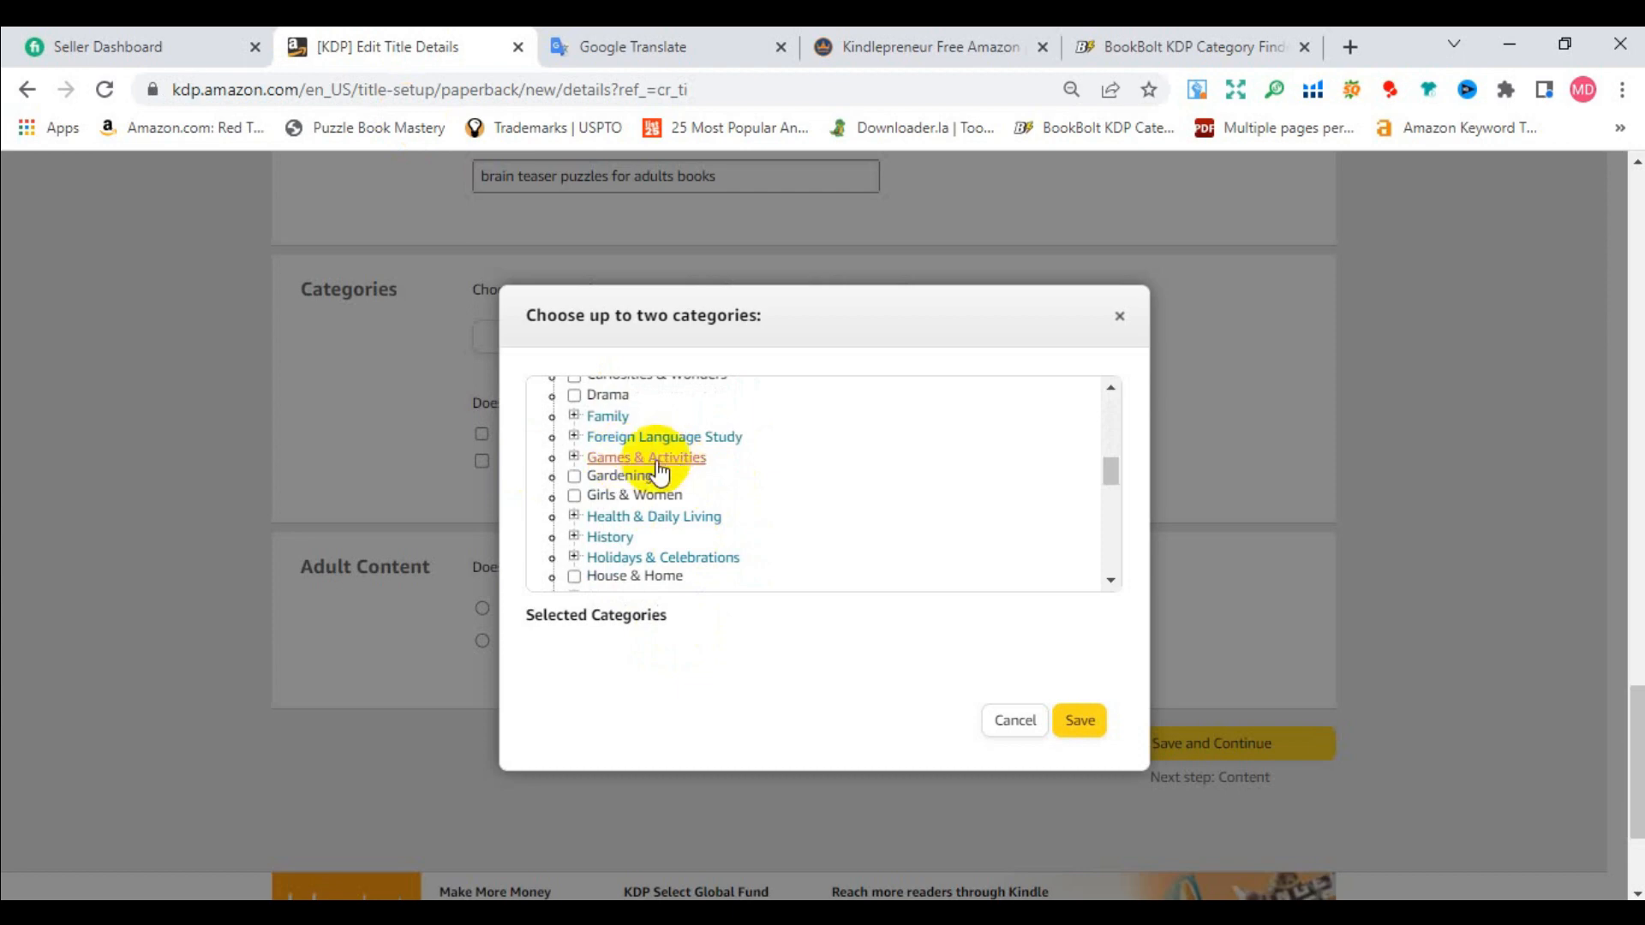
pyautogui.click(647, 457)
pyautogui.scroll(-2, 672, 503)
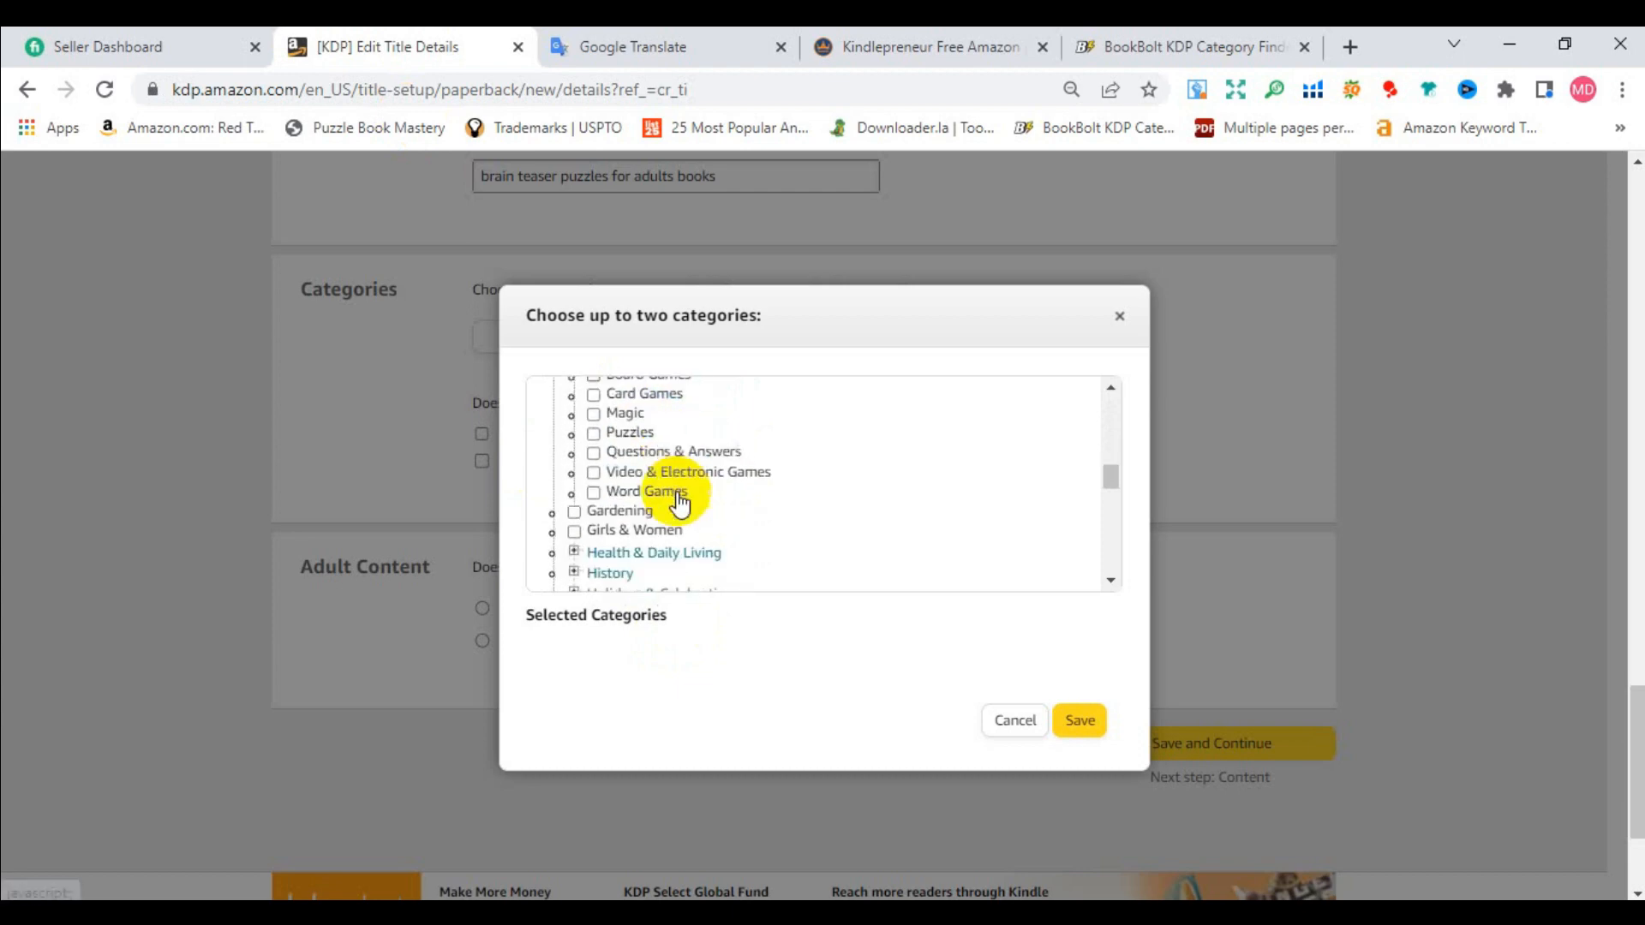
pyautogui.click(638, 433)
# Add Juvenile Nonfiction > Books & Libraries as the second category and save the category selection.
pyautogui.scroll(10, 742, 496)
pyautogui.scroll(-2, 646, 510)
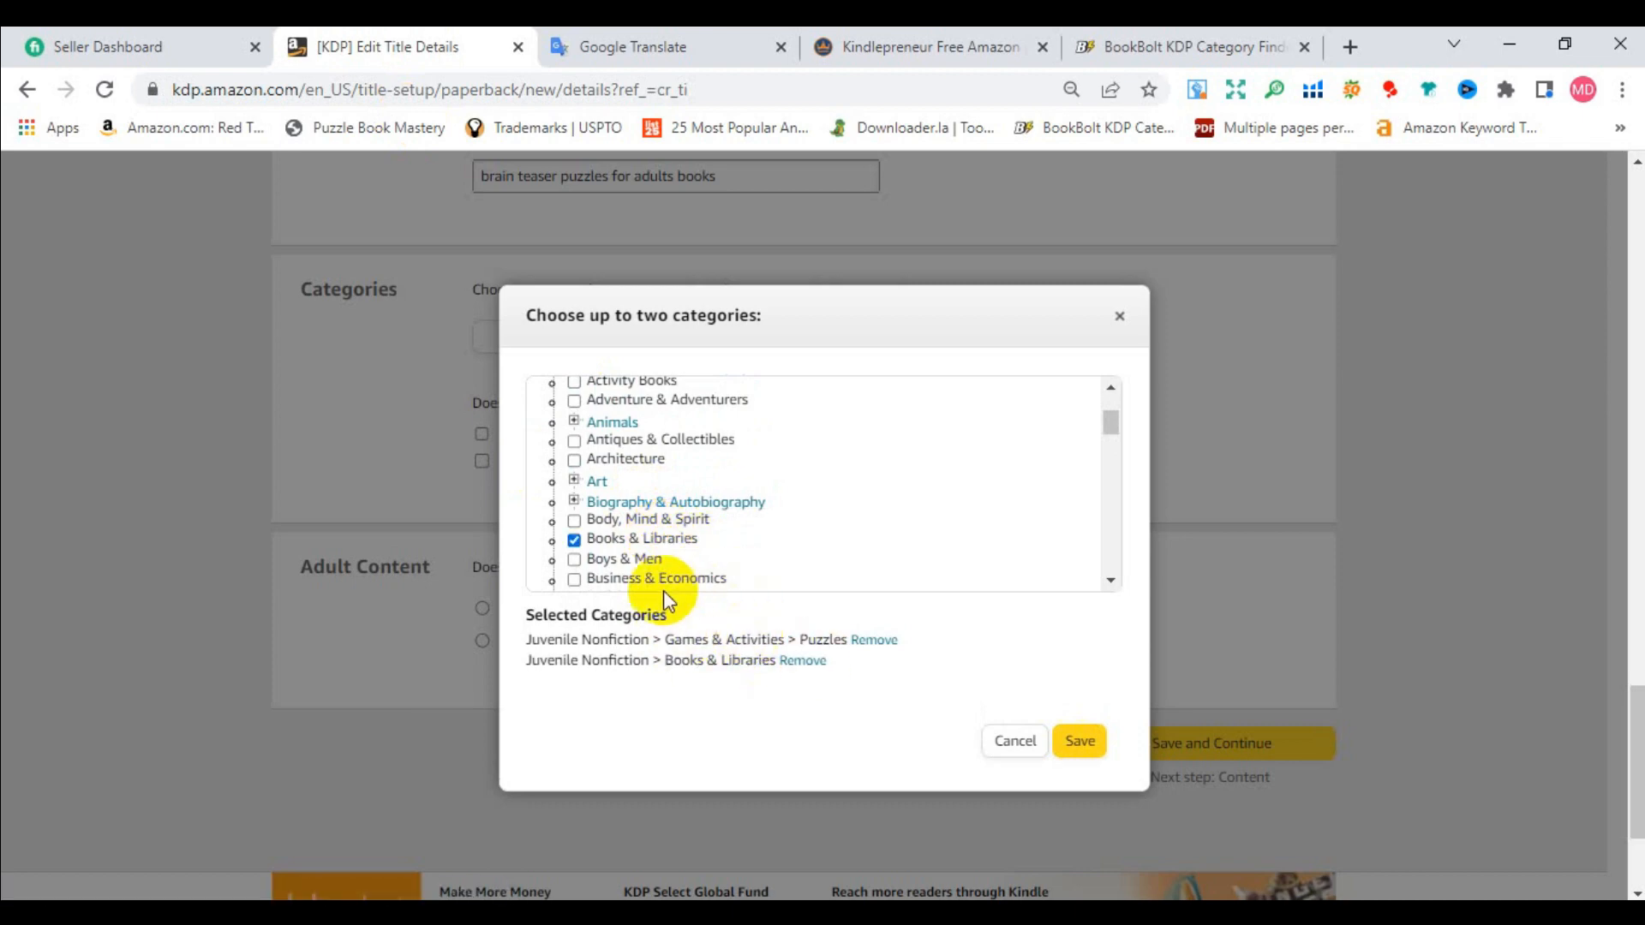
pyautogui.click(1079, 739)
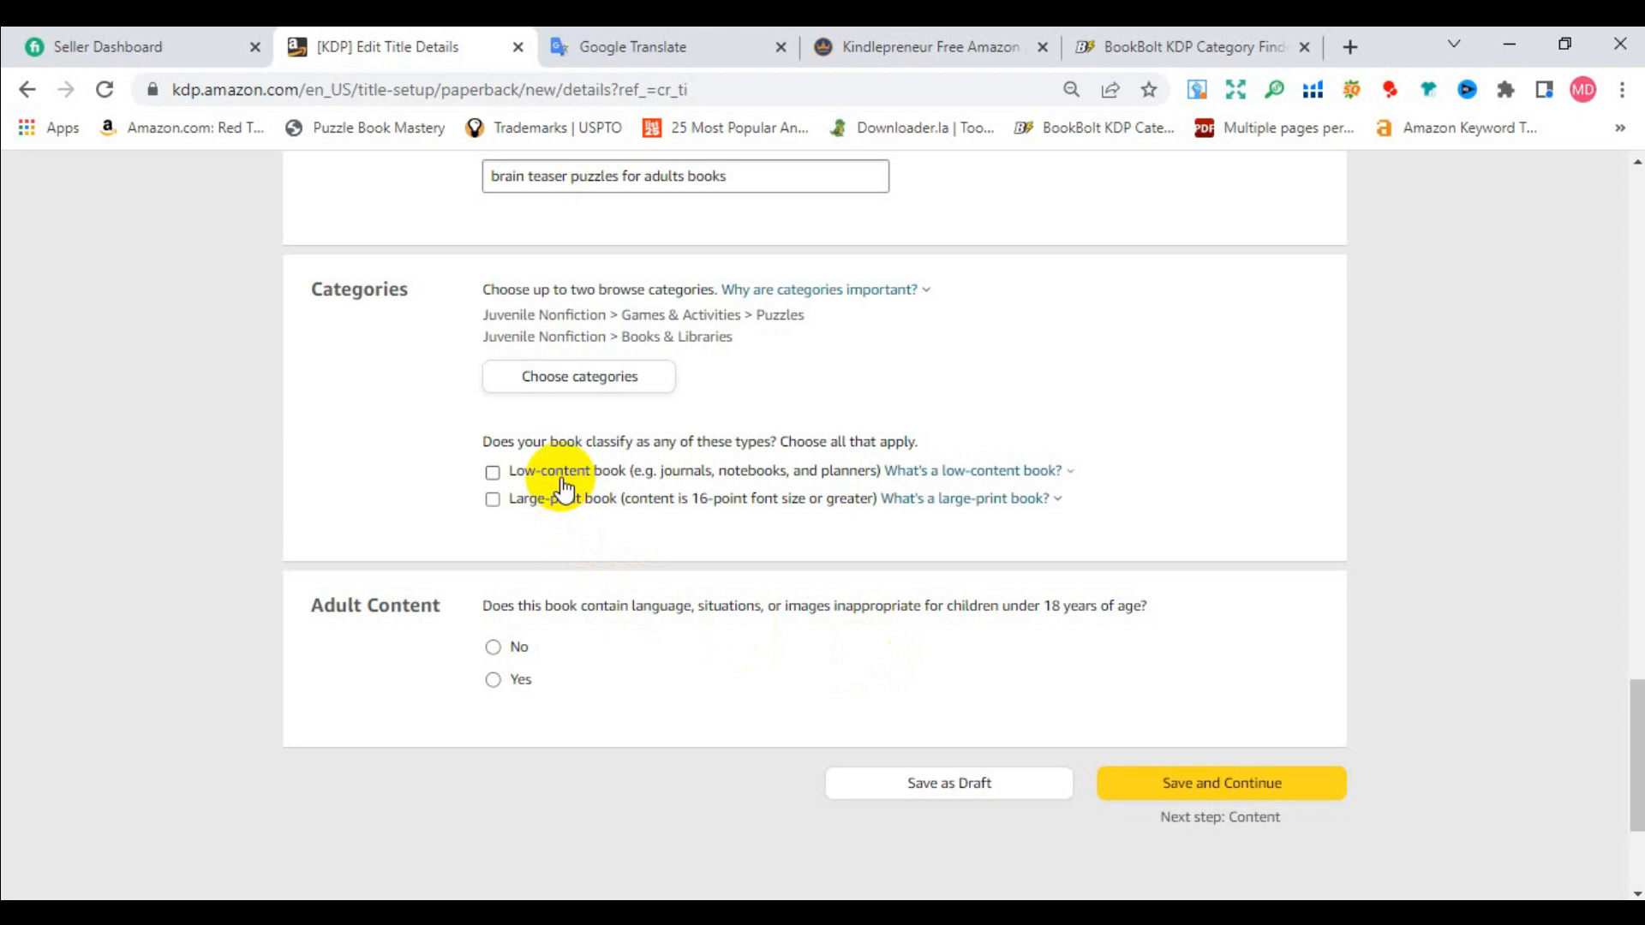
pyautogui.click(495, 476)
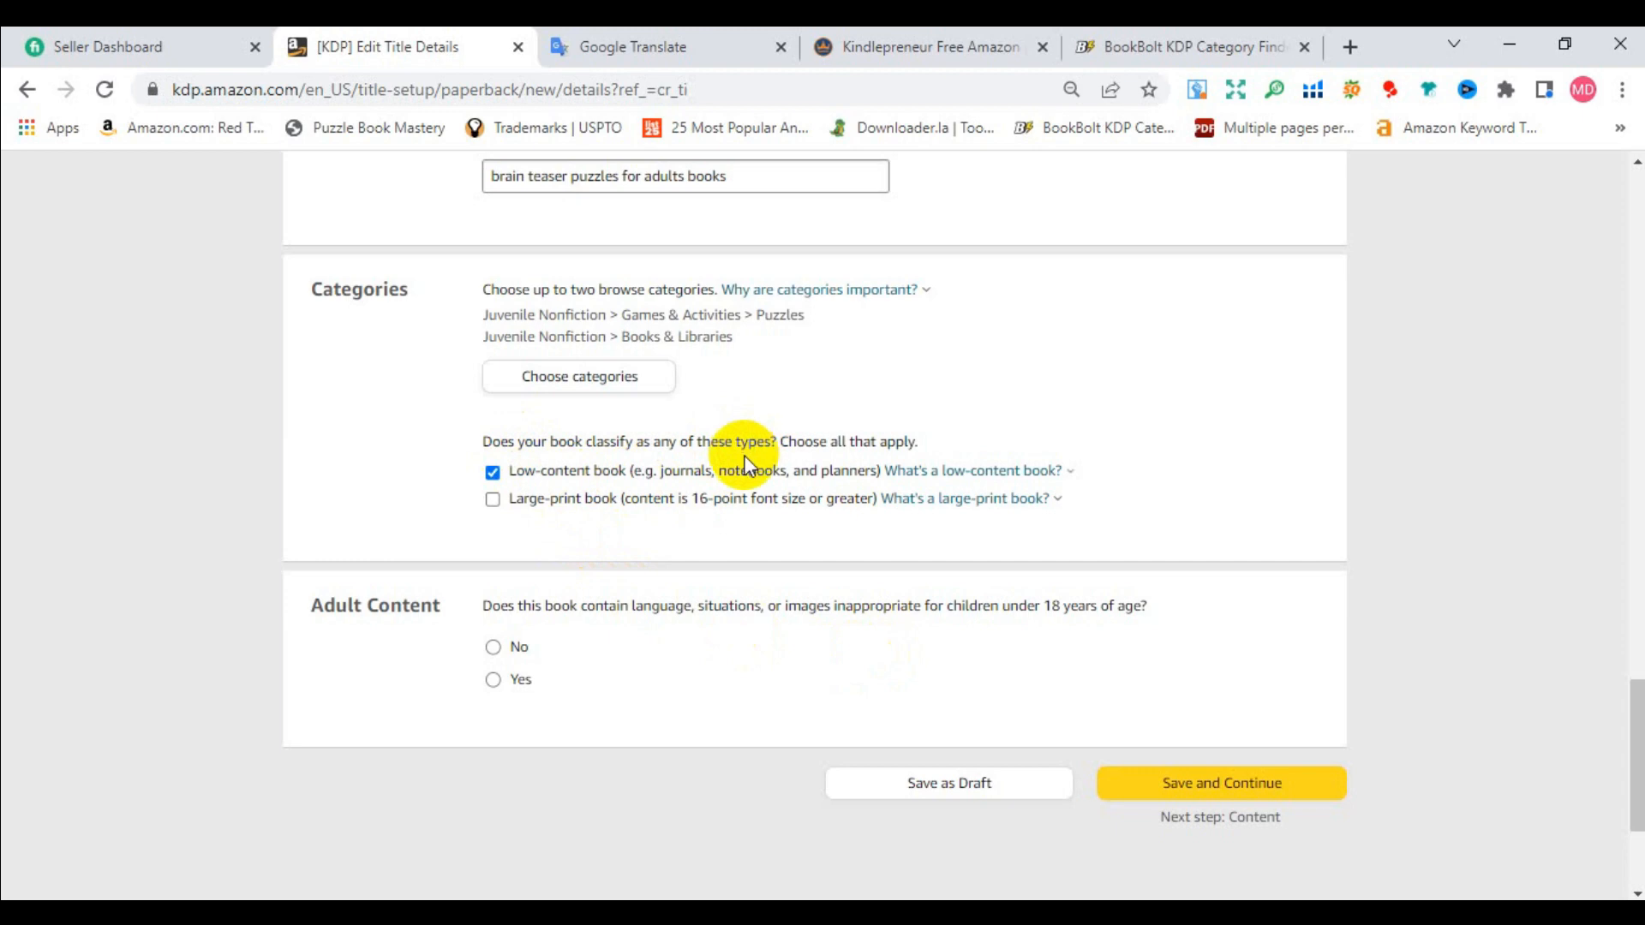
pyautogui.click(549, 512)
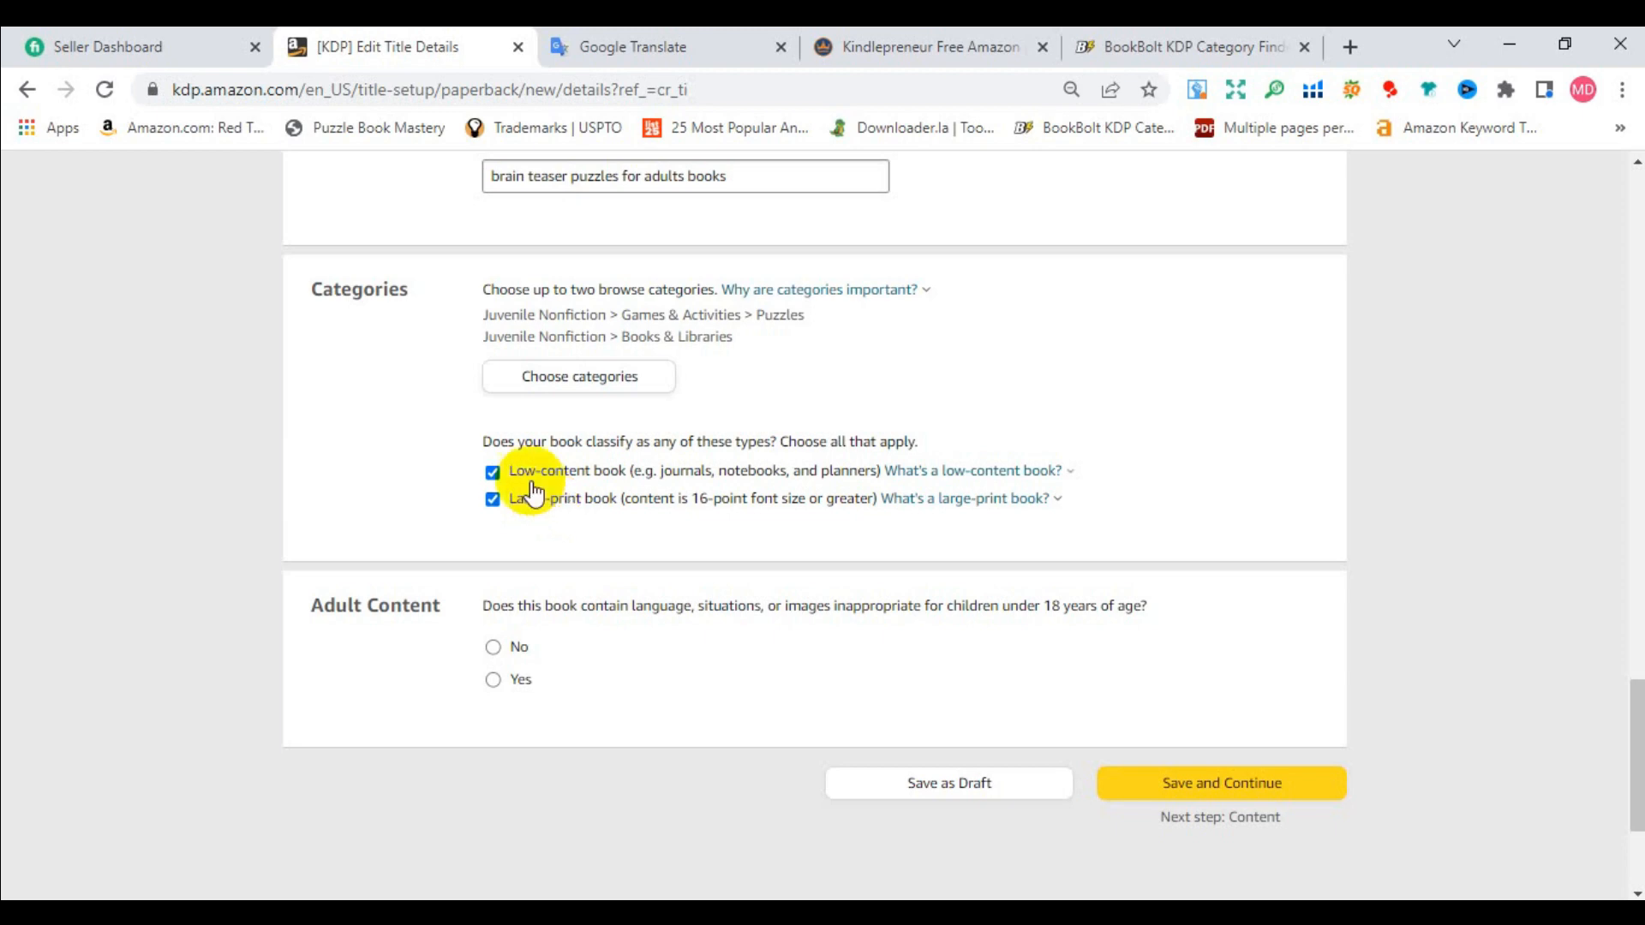
pyautogui.click(522, 473)
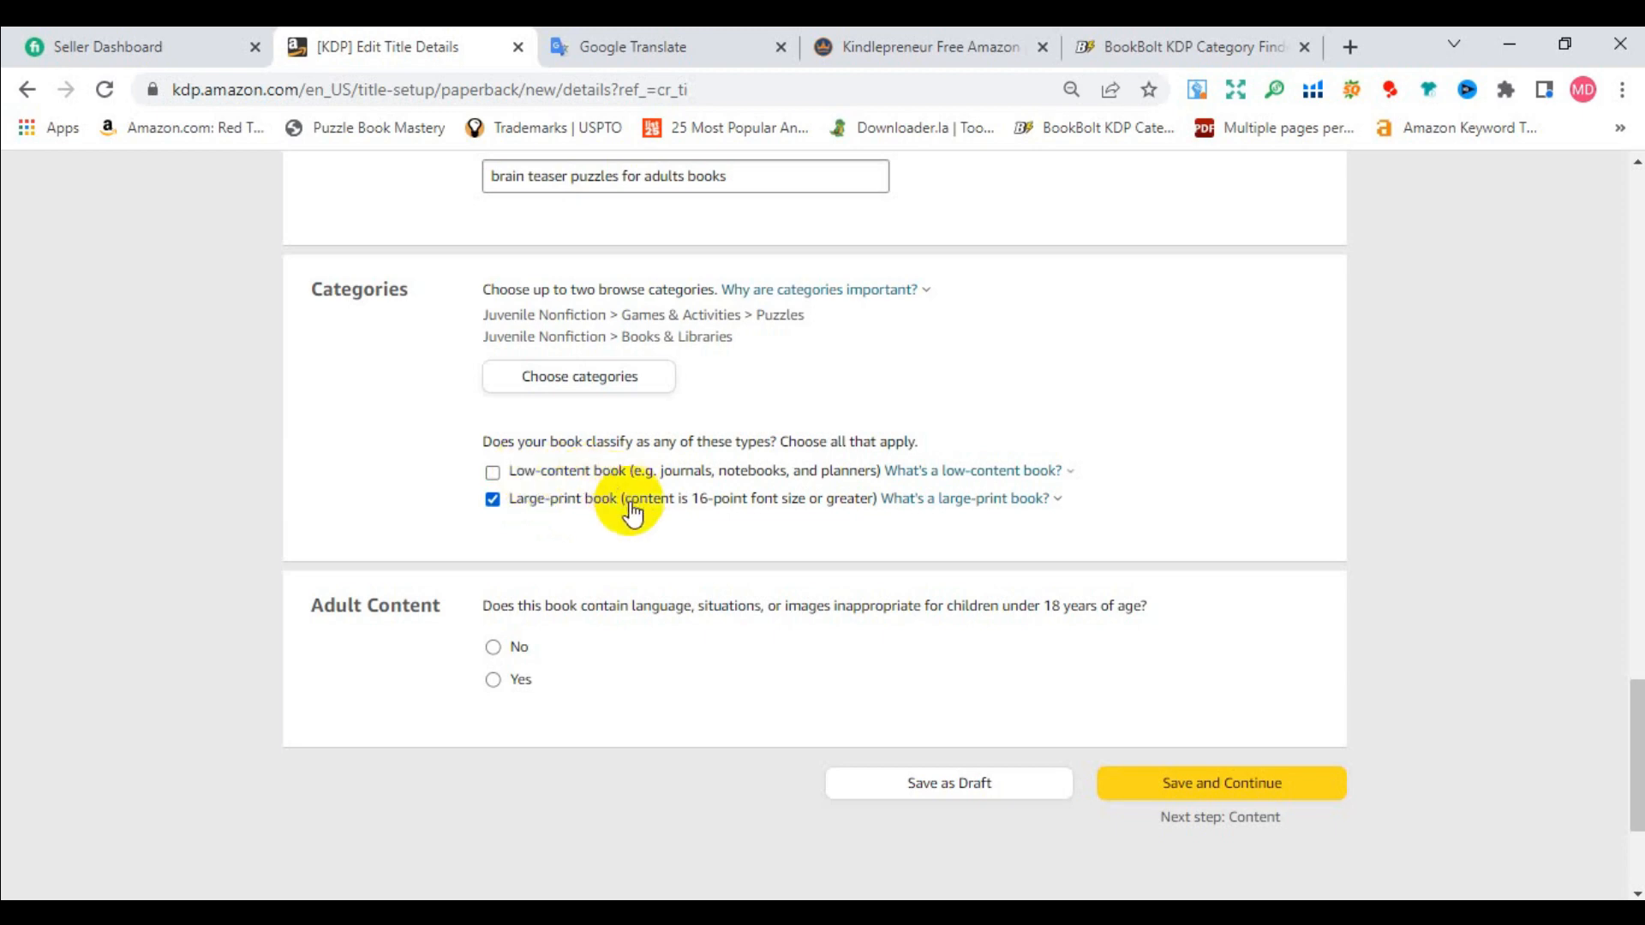
pyautogui.click(548, 501)
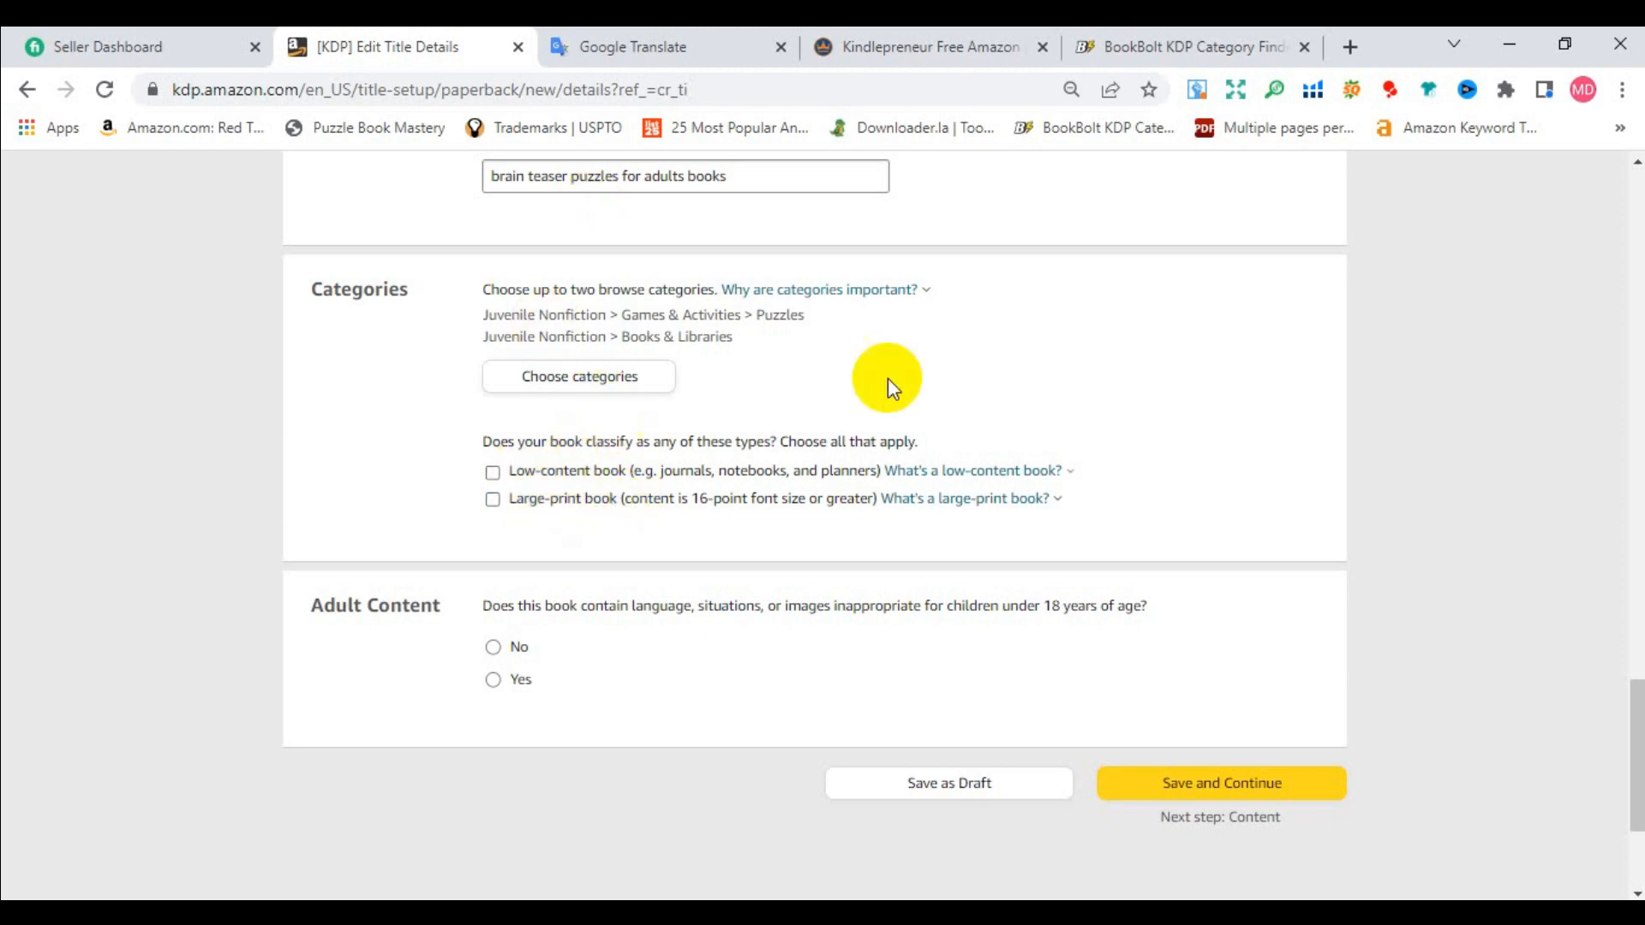
# Classify the paperback as a large-print book with adult content set to No, and save the details to continue to the content page.
pyautogui.scroll(4, 943, 378)
pyautogui.scroll(-6, 599, 446)
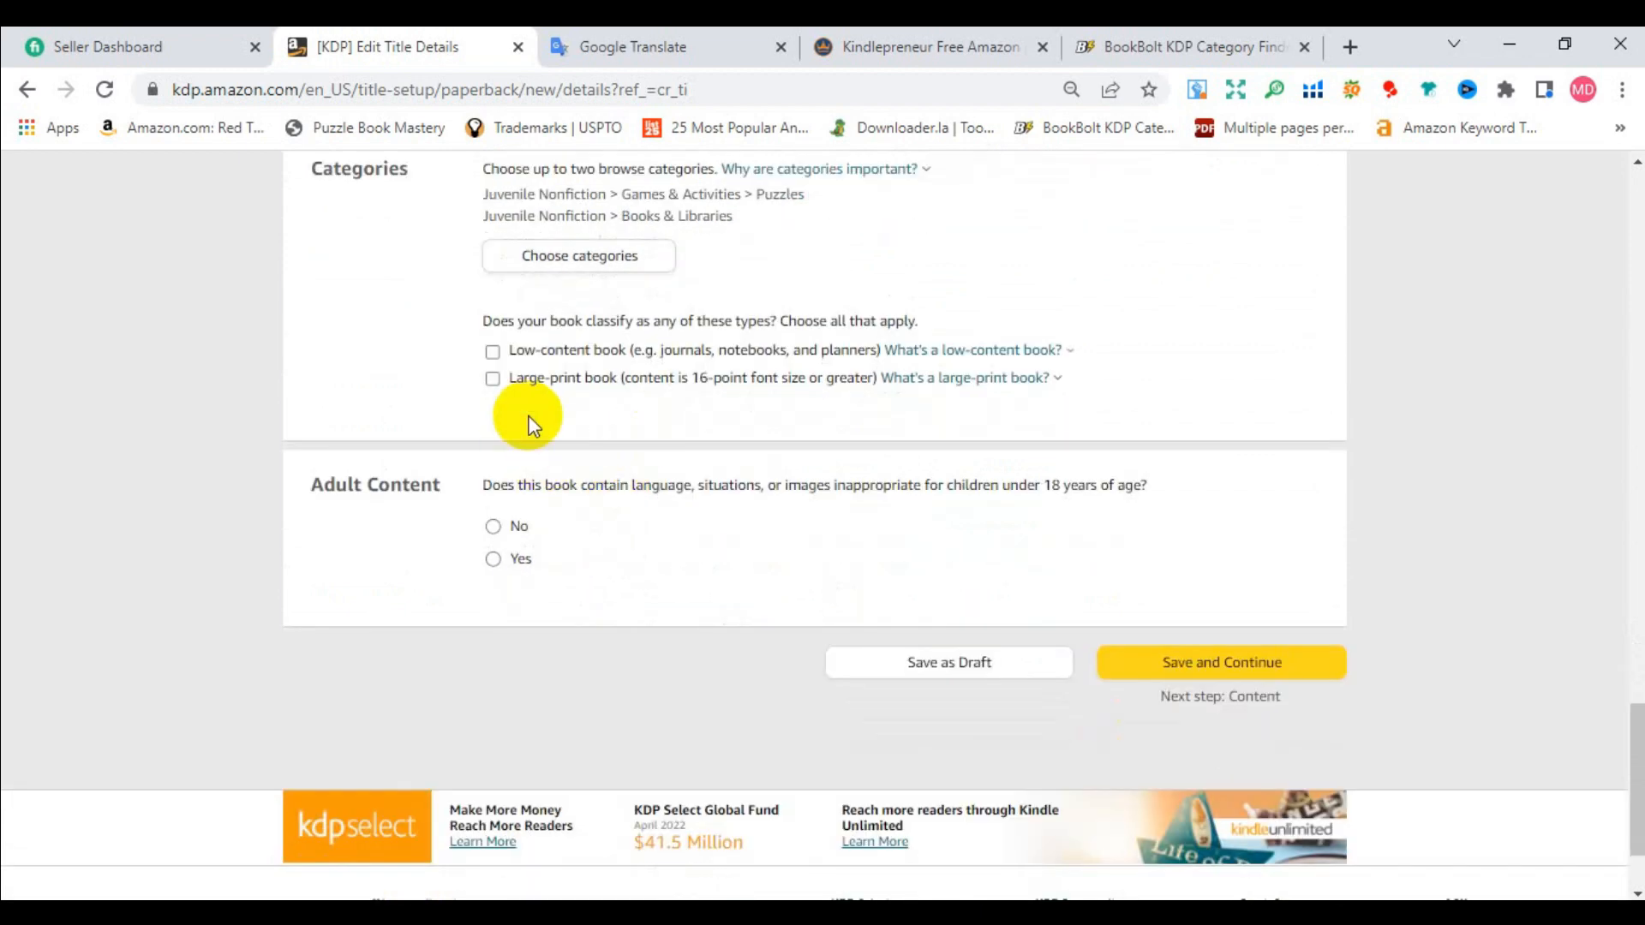
pyautogui.click(515, 387)
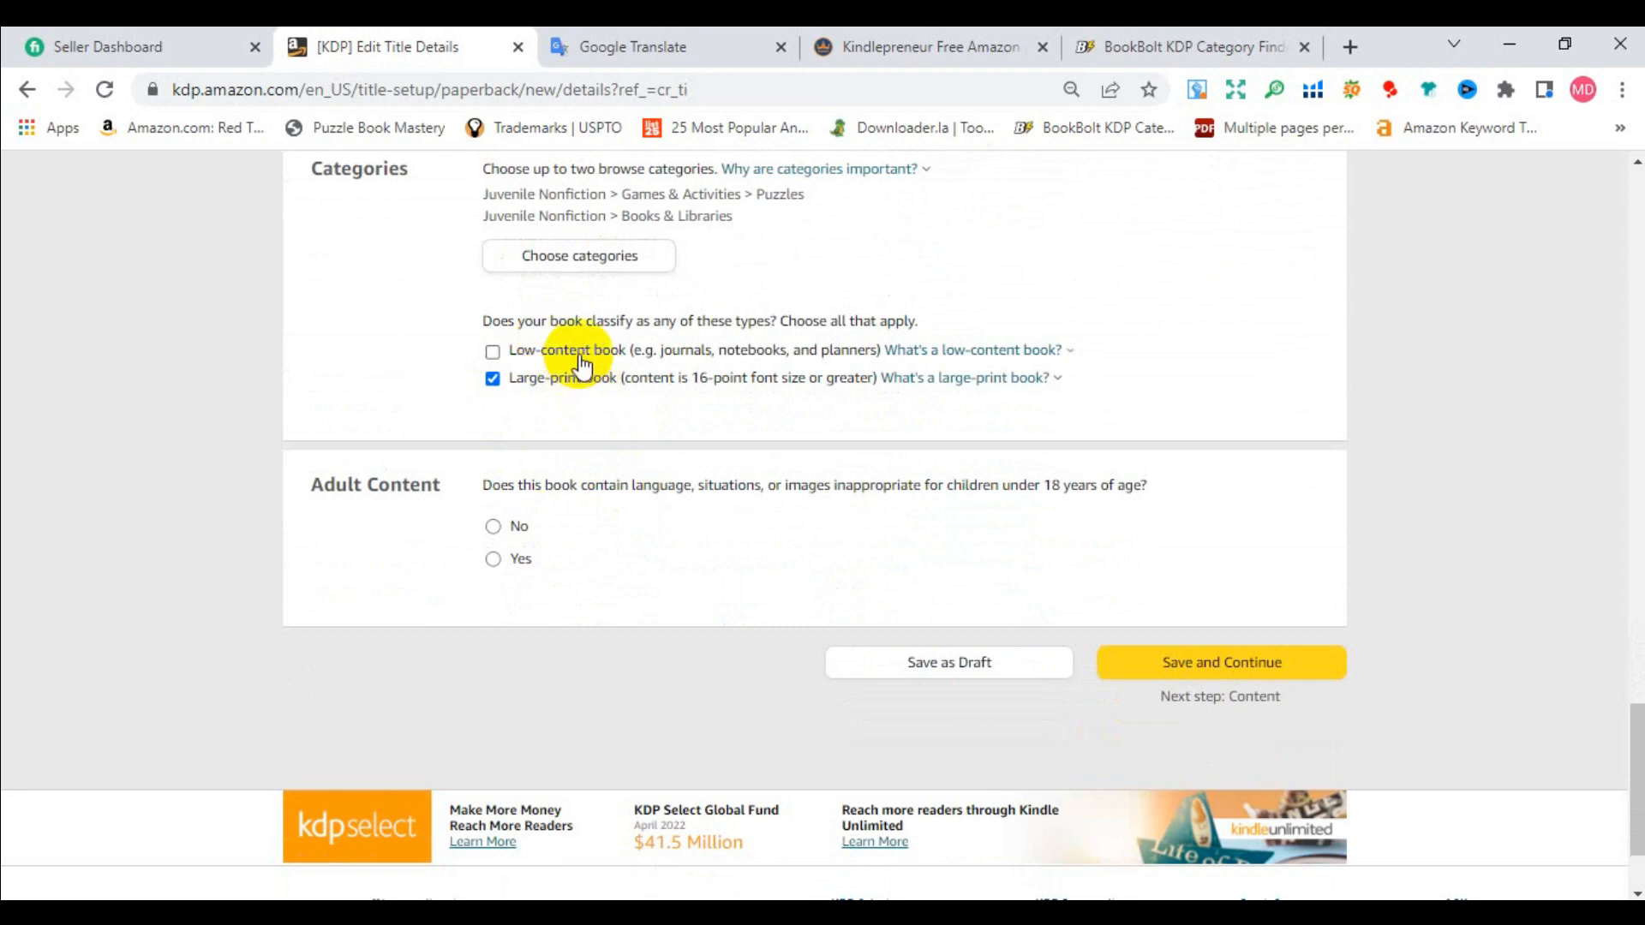
pyautogui.click(892, 351)
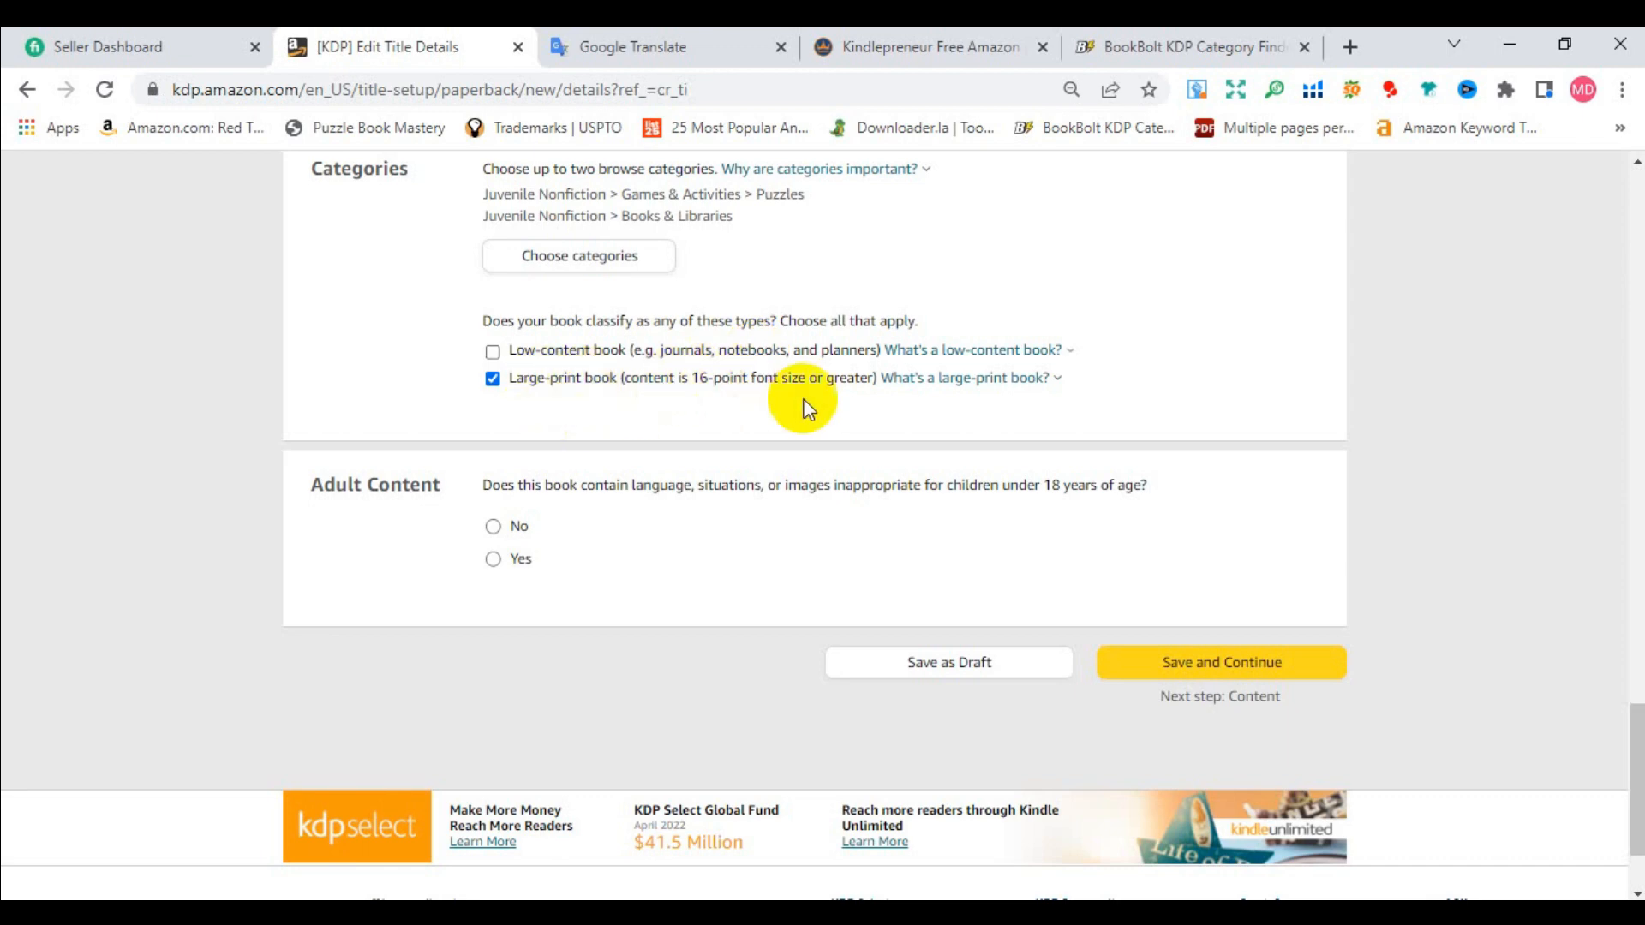
pyautogui.click(513, 529)
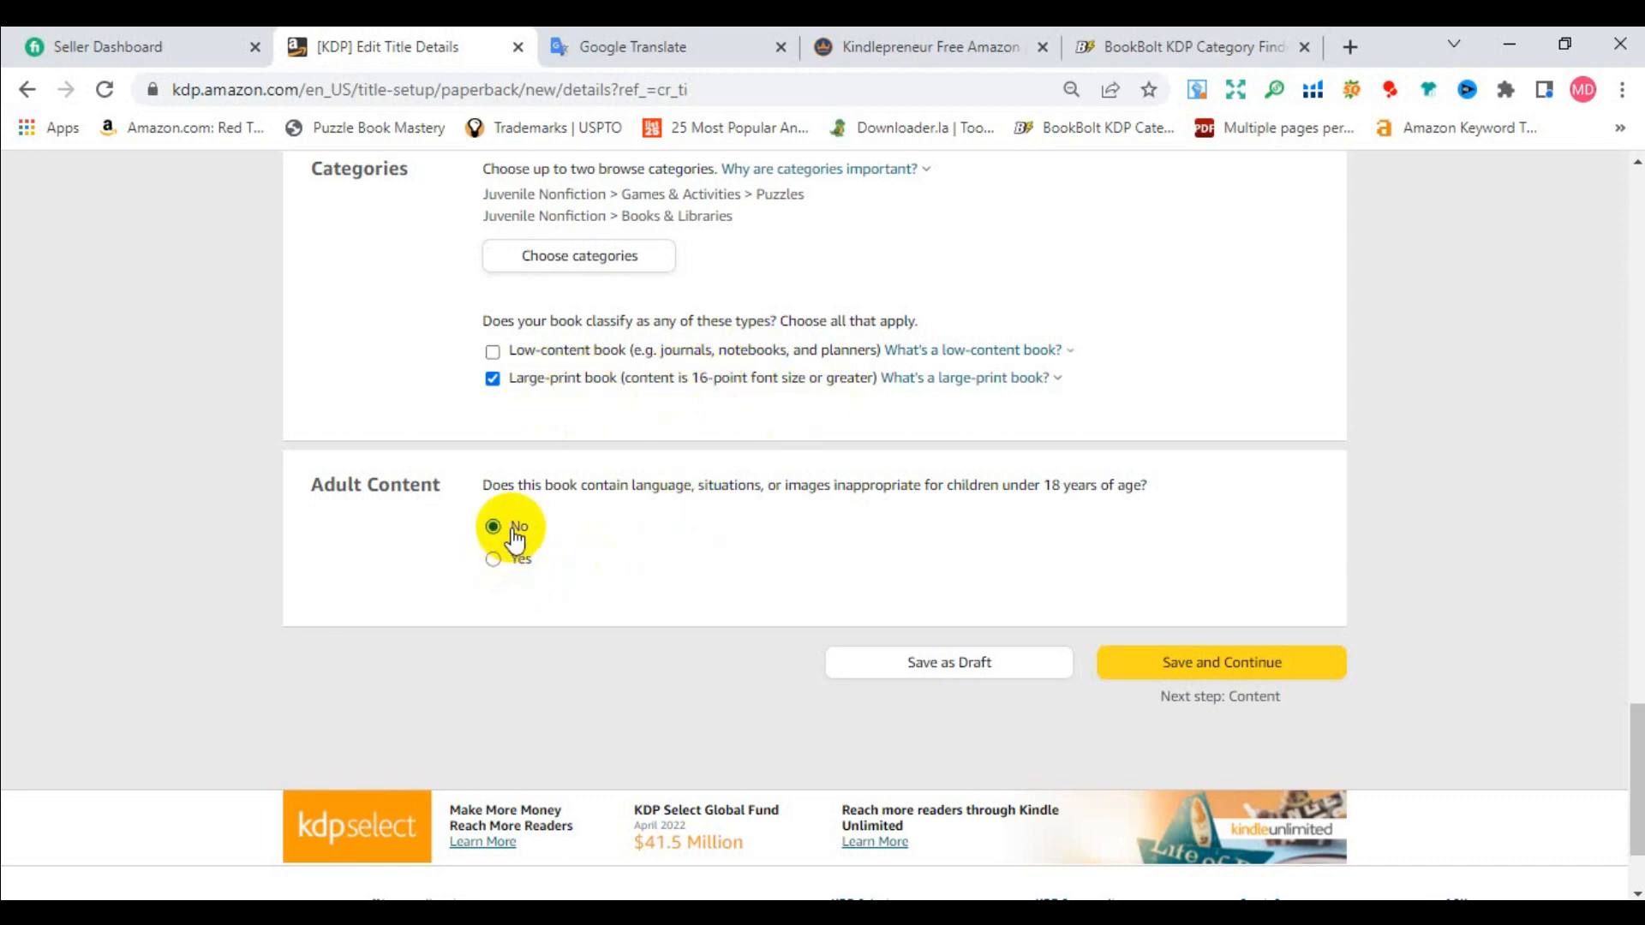
pyautogui.click(1203, 677)
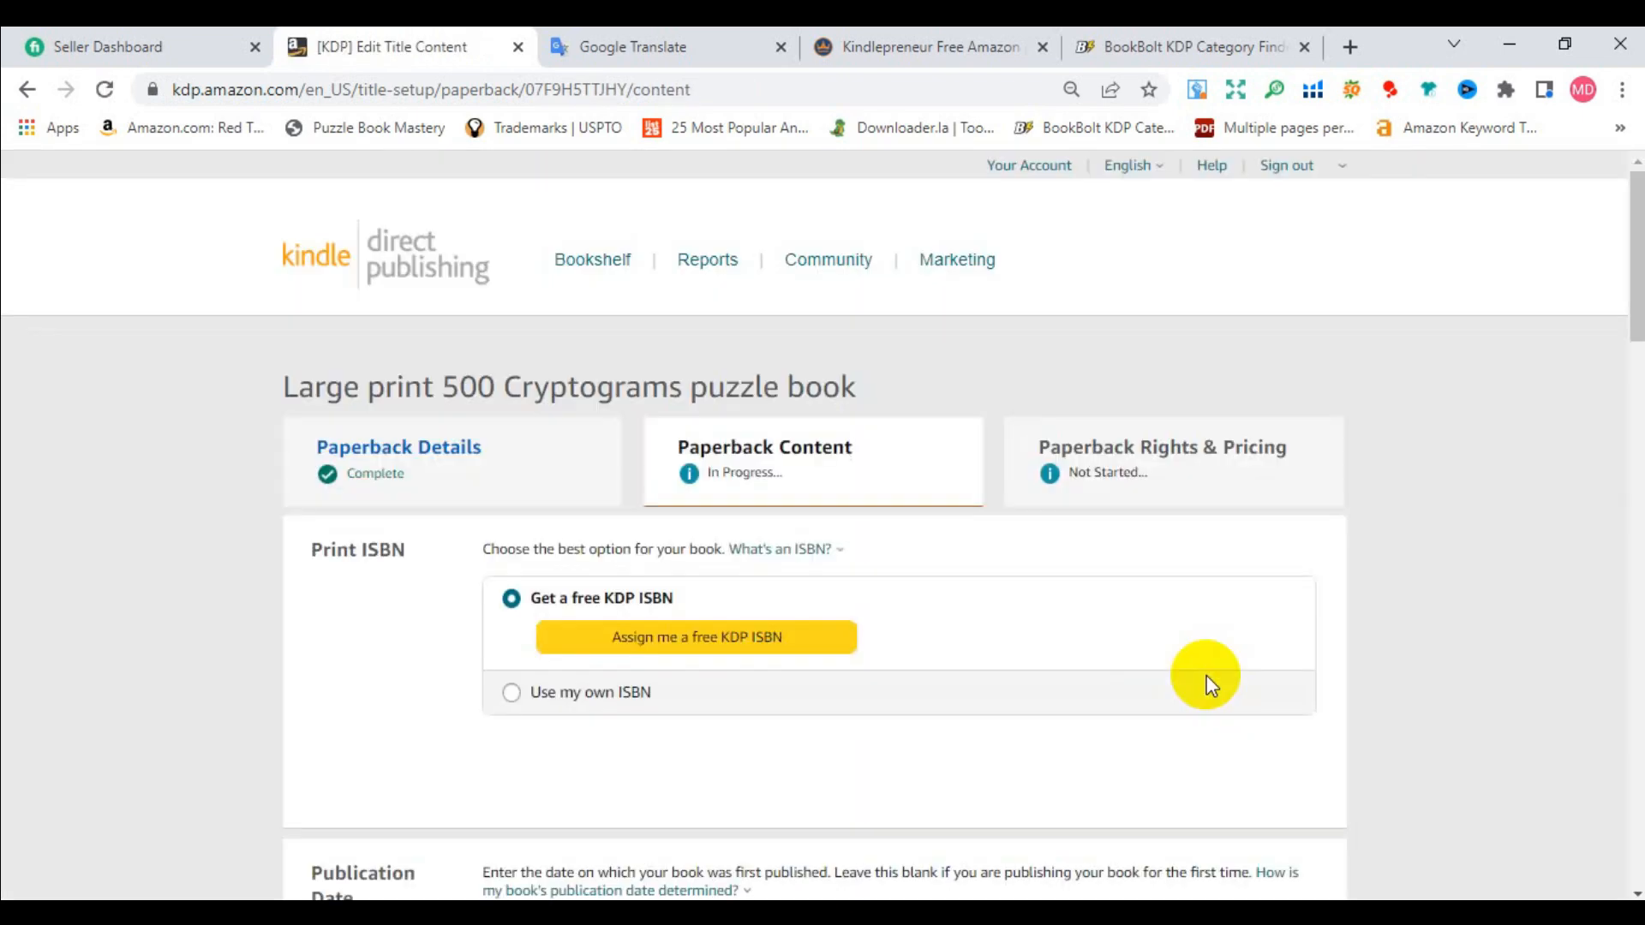
# Assign a free KDP ISBN to the paperback.
pyautogui.scroll(-3, 600, 486)
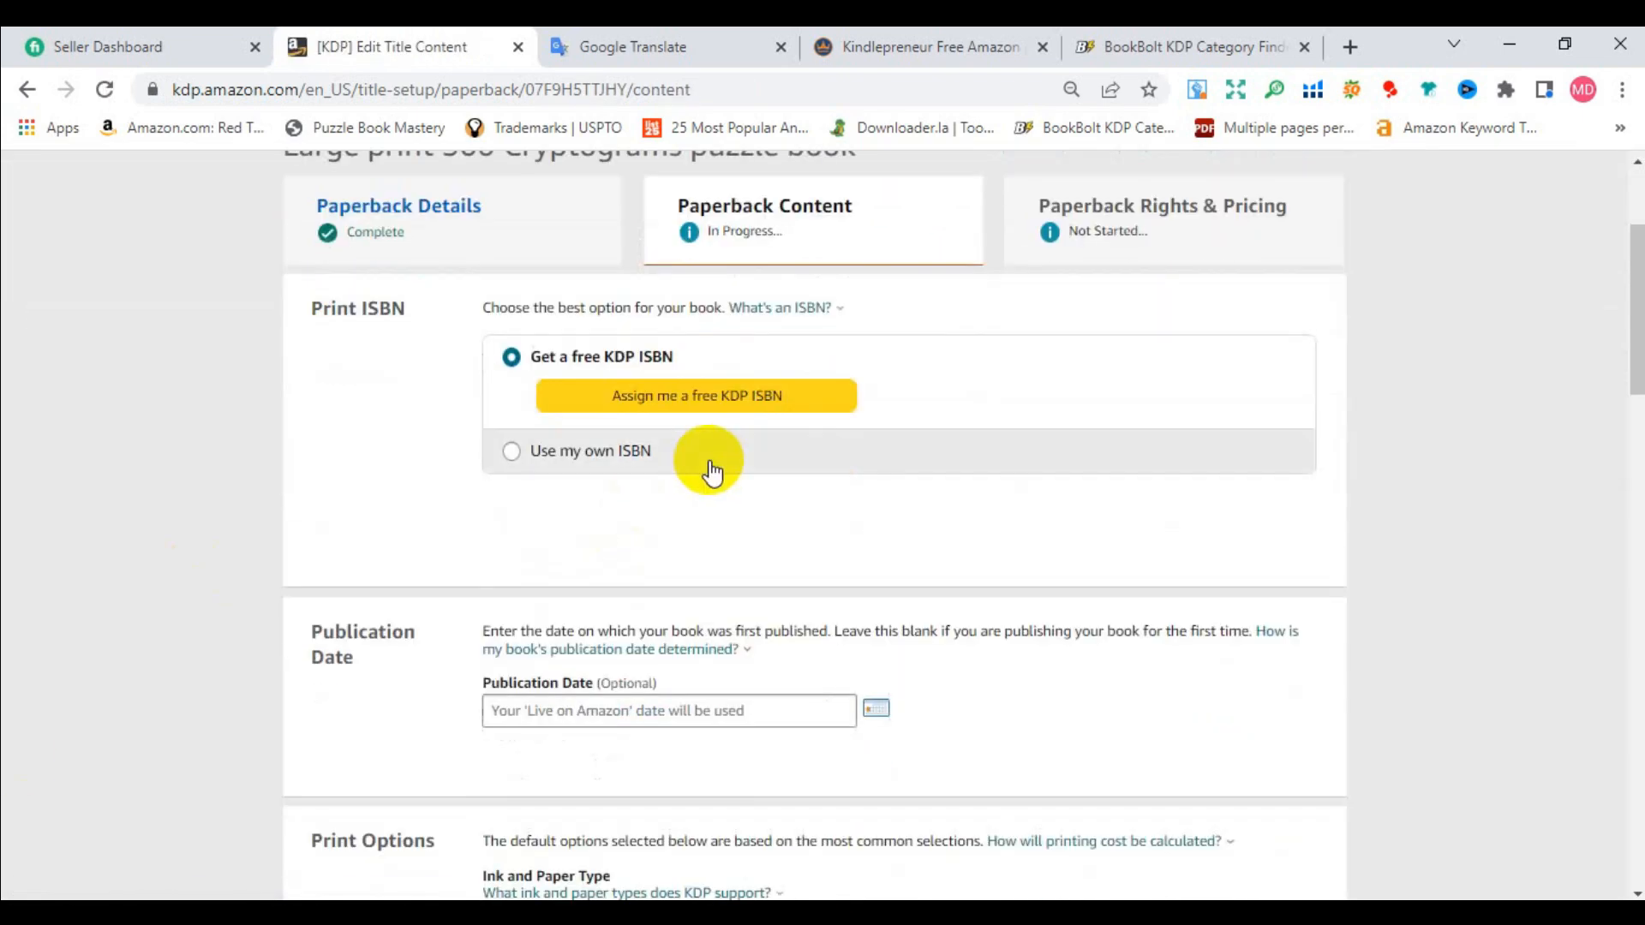
pyautogui.click(778, 413)
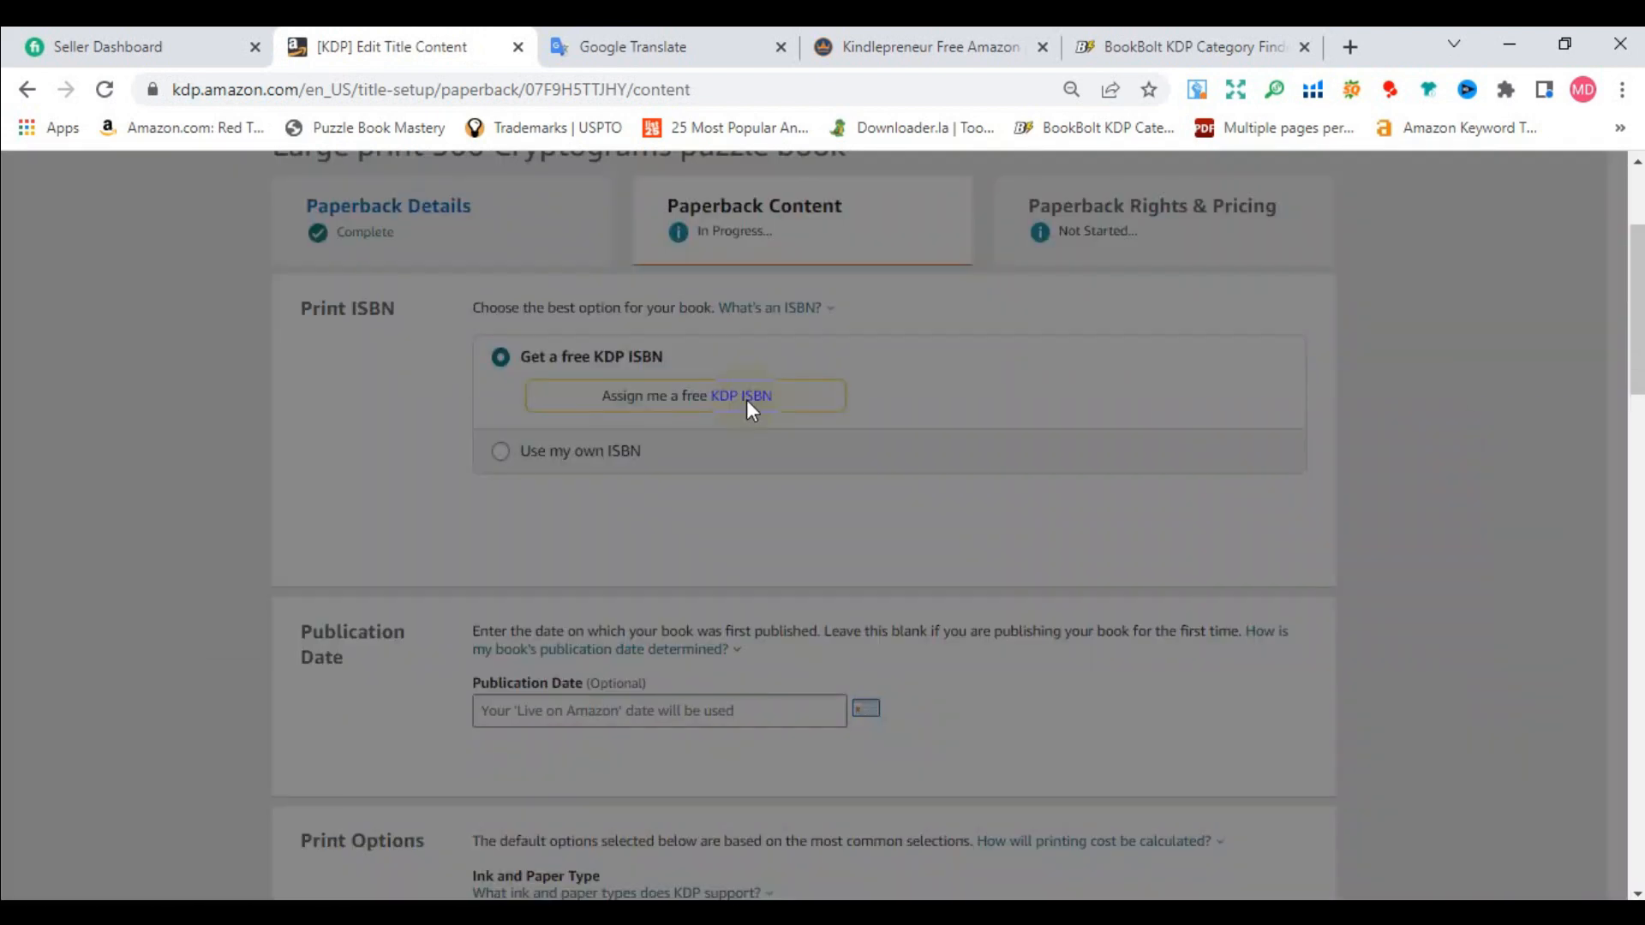
pyautogui.click(1389, 601)
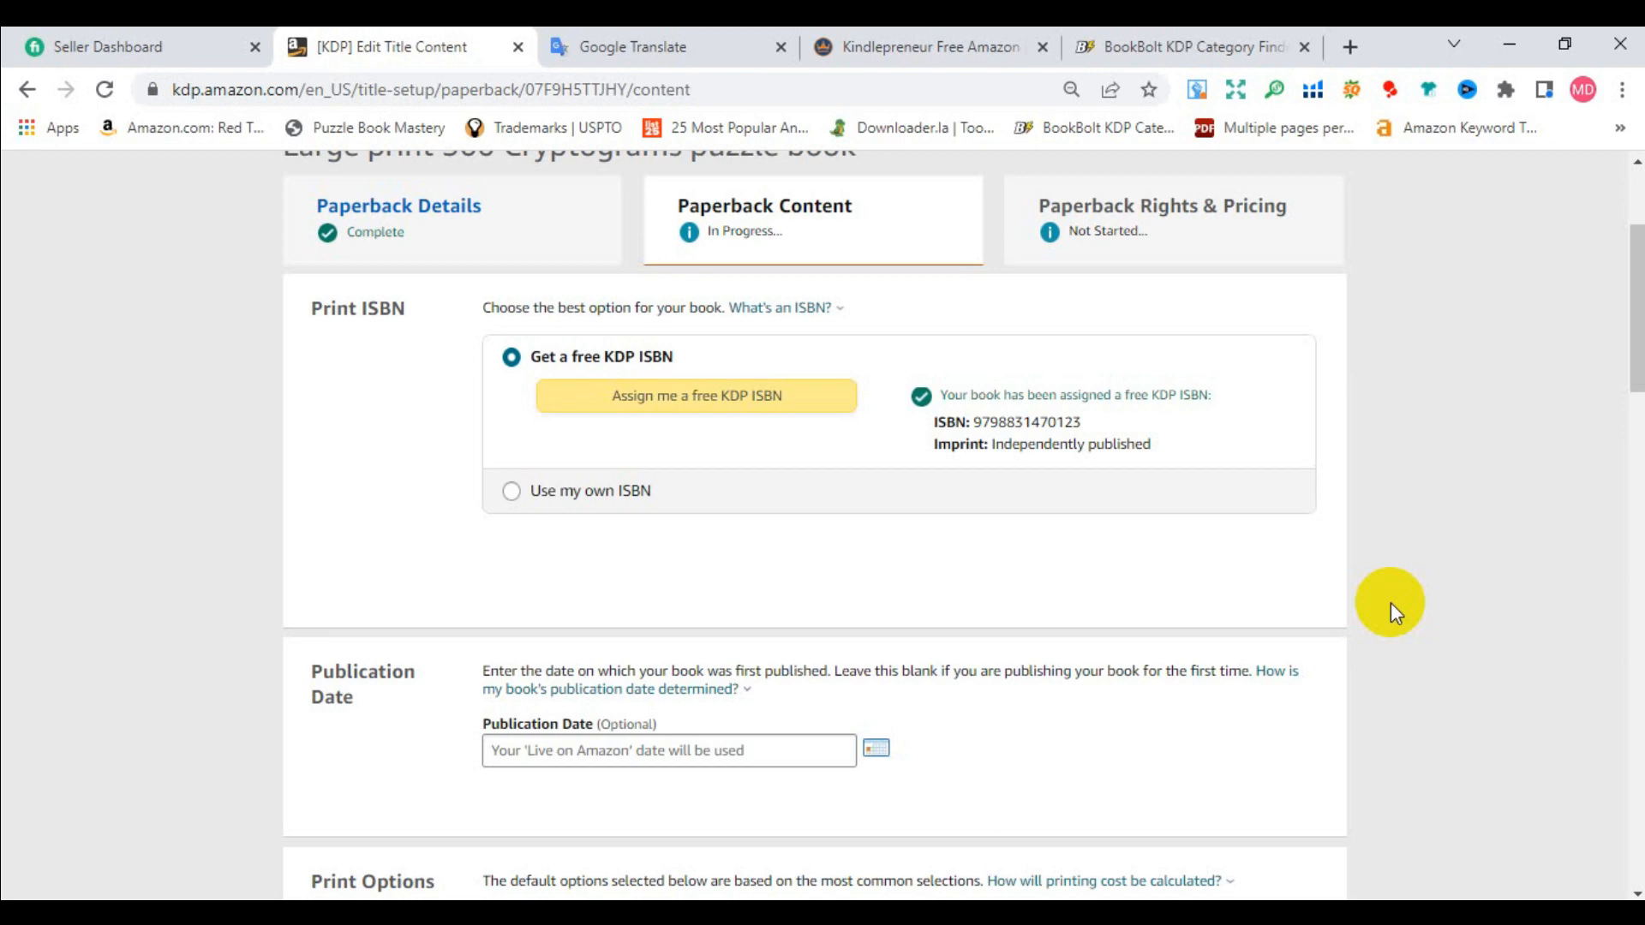
# Compare the cream, white and color ink and paper types, ending on black & white interior with white paper.
pyautogui.scroll(-10, 536, 556)
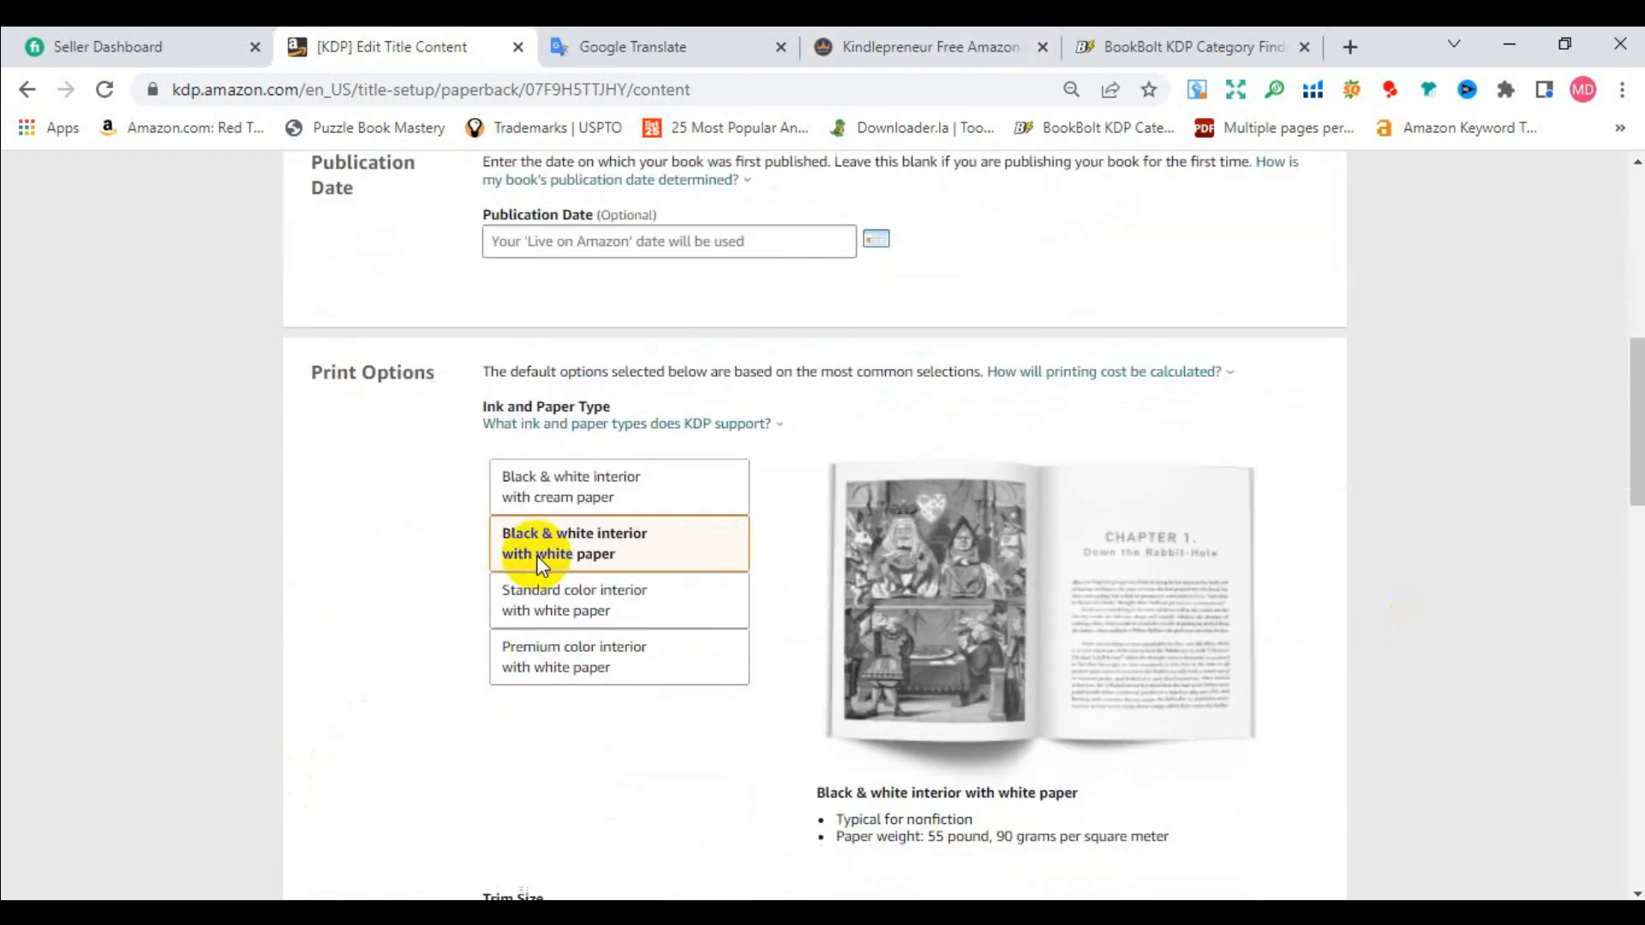
pyautogui.scroll(4, 812, 342)
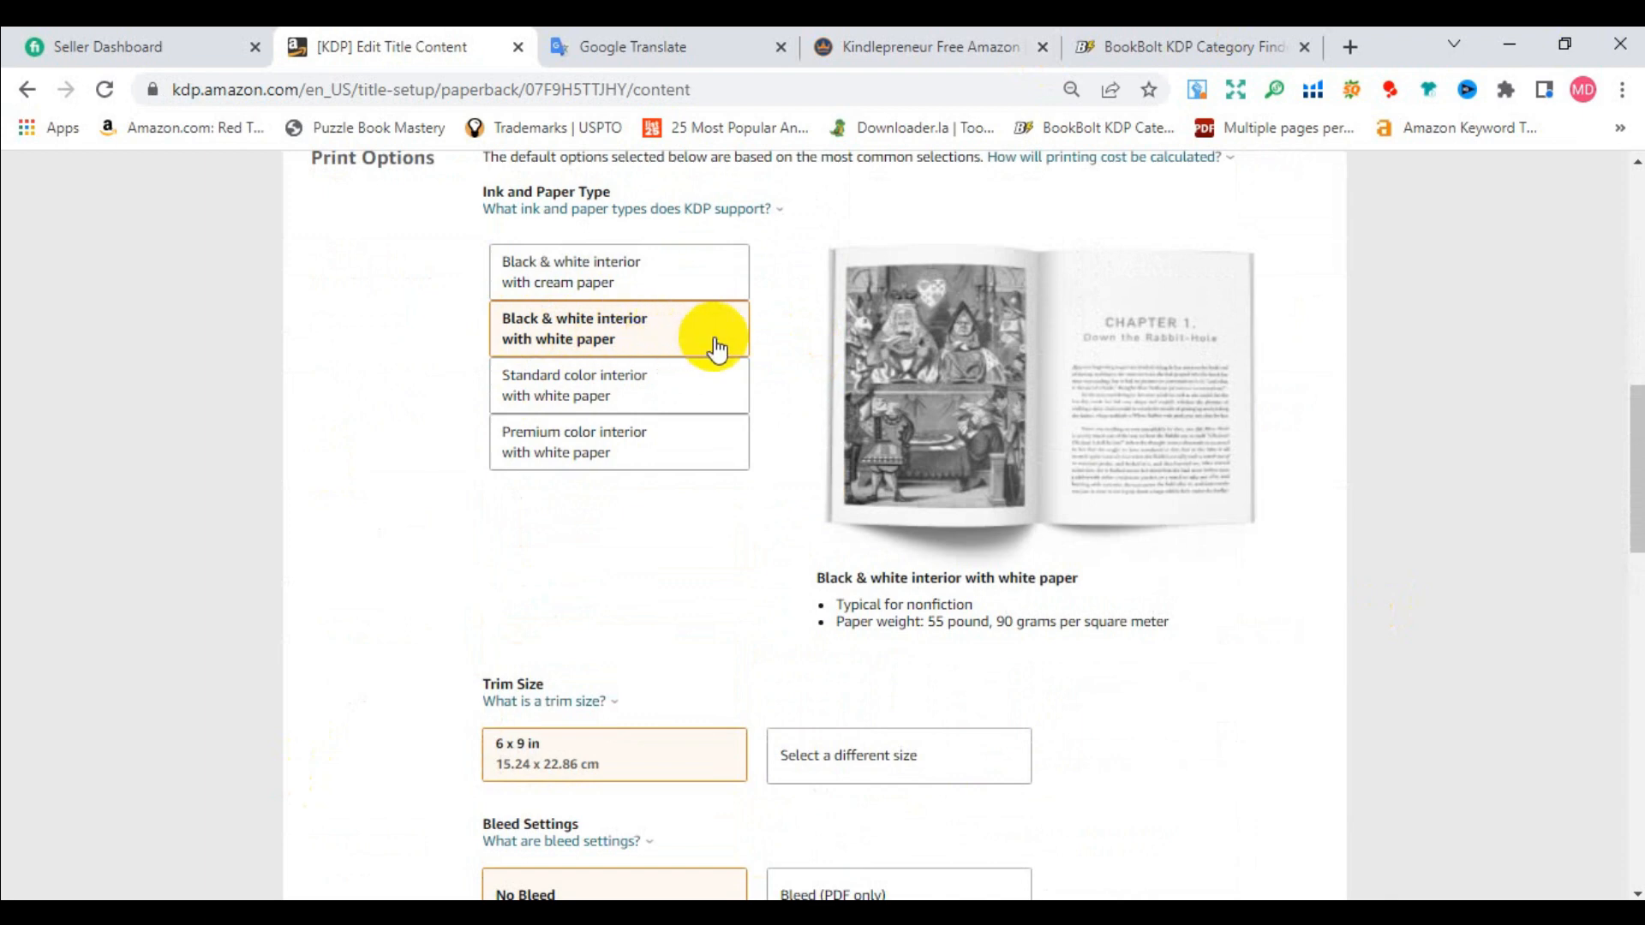
pyautogui.click(599, 279)
pyautogui.click(604, 334)
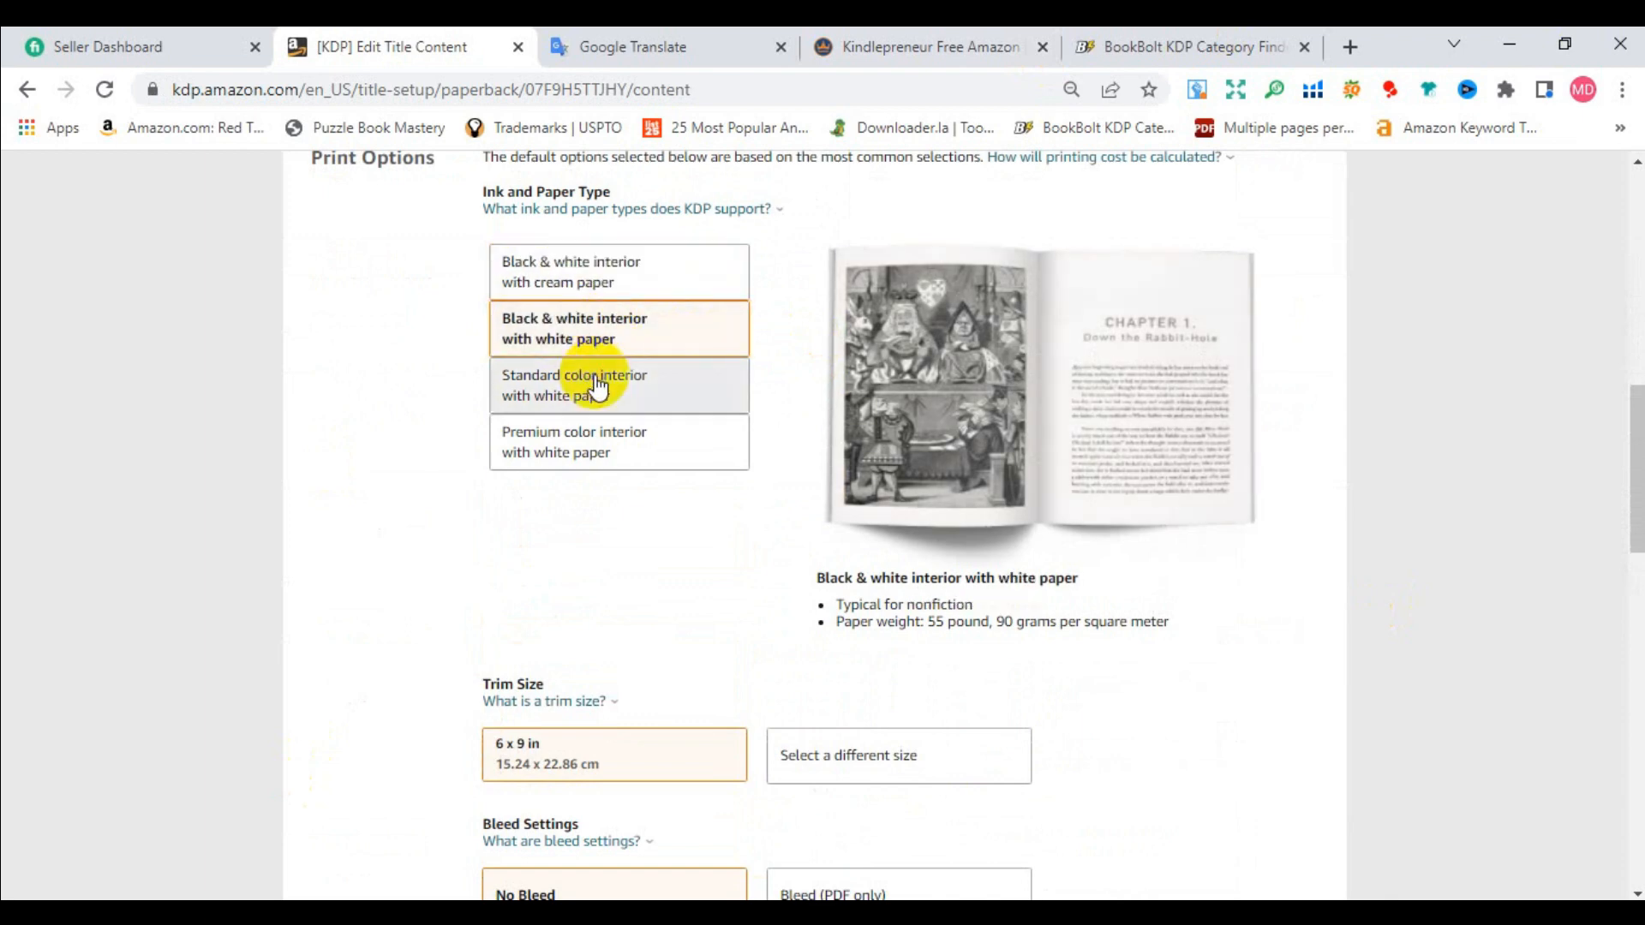
pyautogui.click(598, 388)
pyautogui.click(588, 441)
pyautogui.click(606, 382)
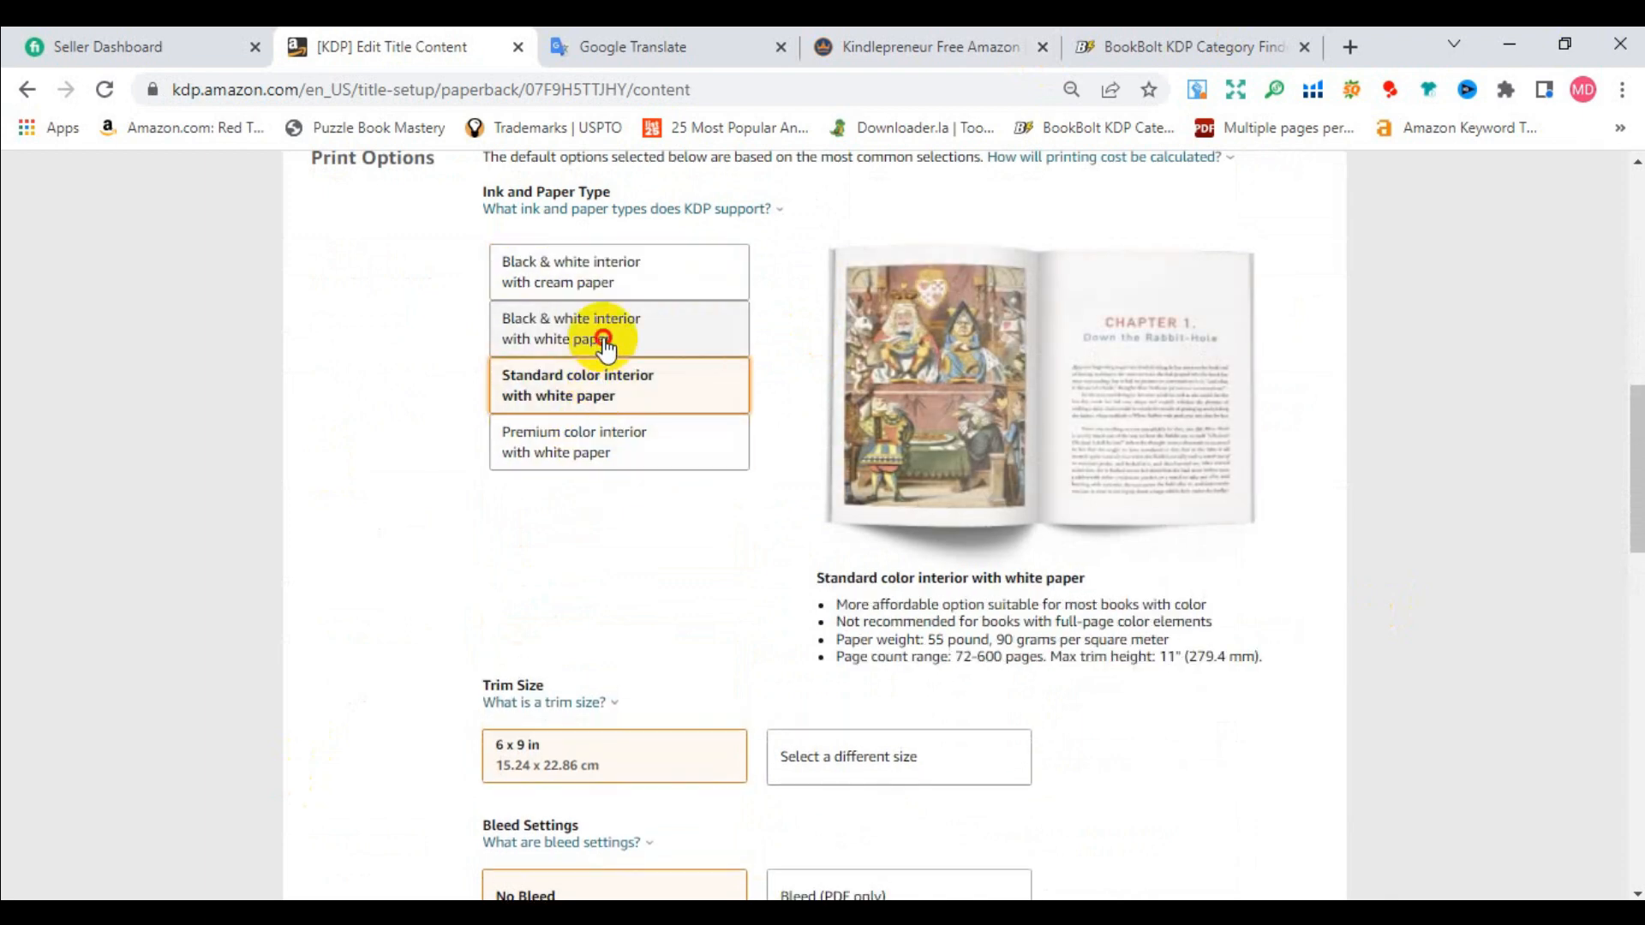
pyautogui.click(604, 342)
pyautogui.click(623, 283)
pyautogui.click(617, 337)
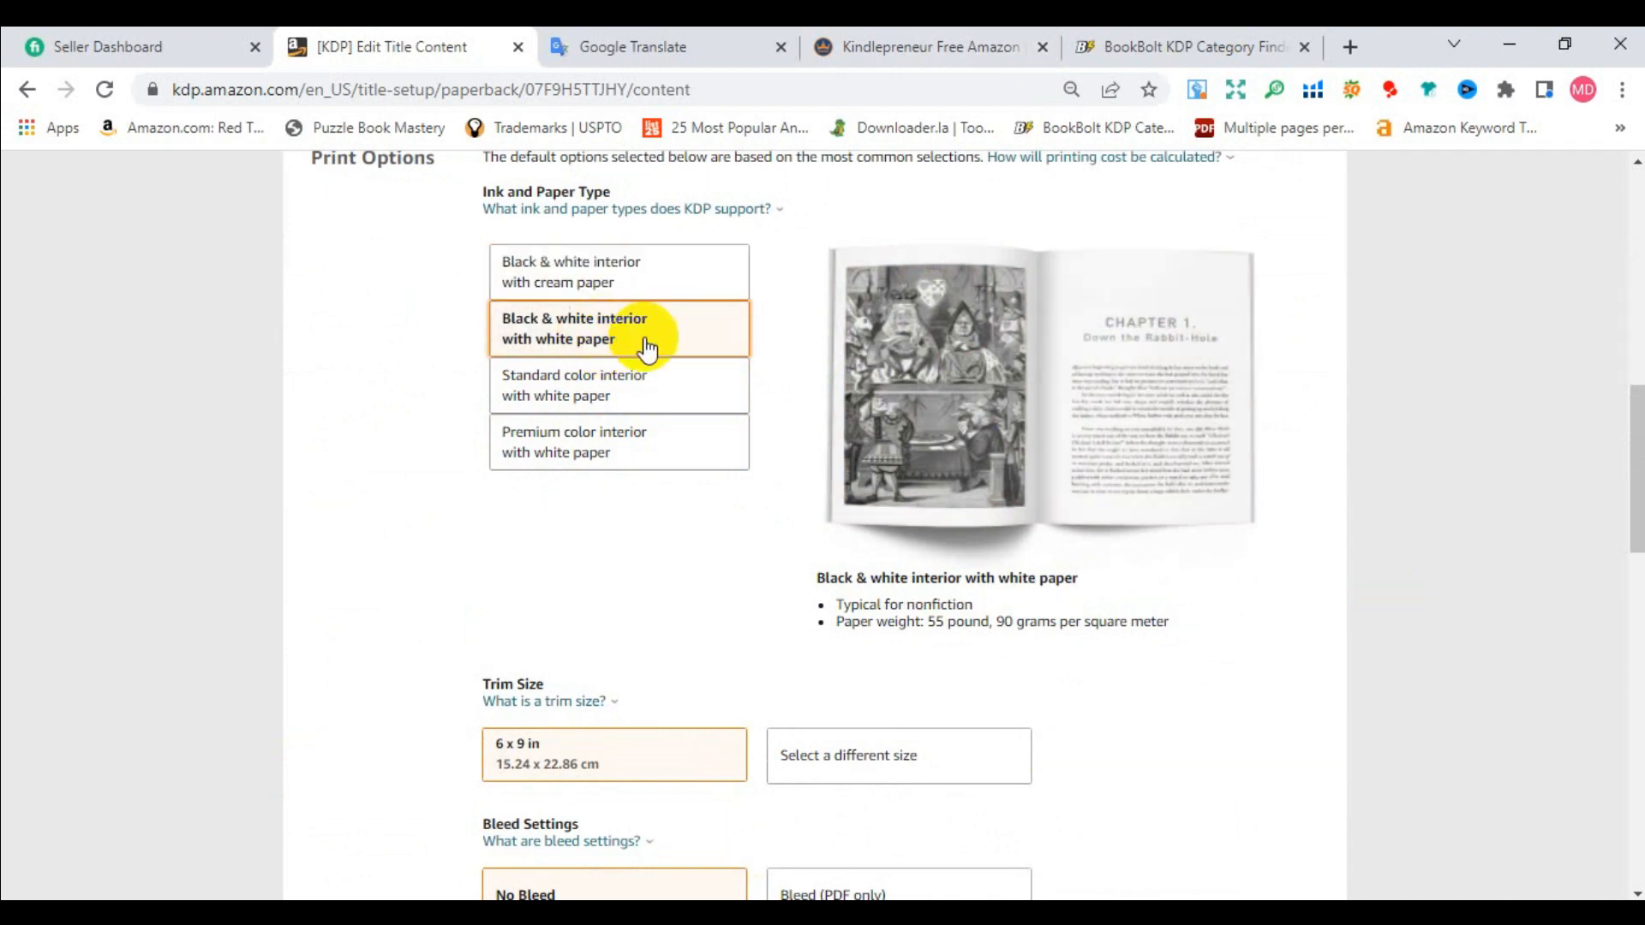
# Change the paperback's trim size to the standard 8.5 x 11 in.
pyautogui.scroll(-3, 634, 368)
pyautogui.scroll(-3, 634, 440)
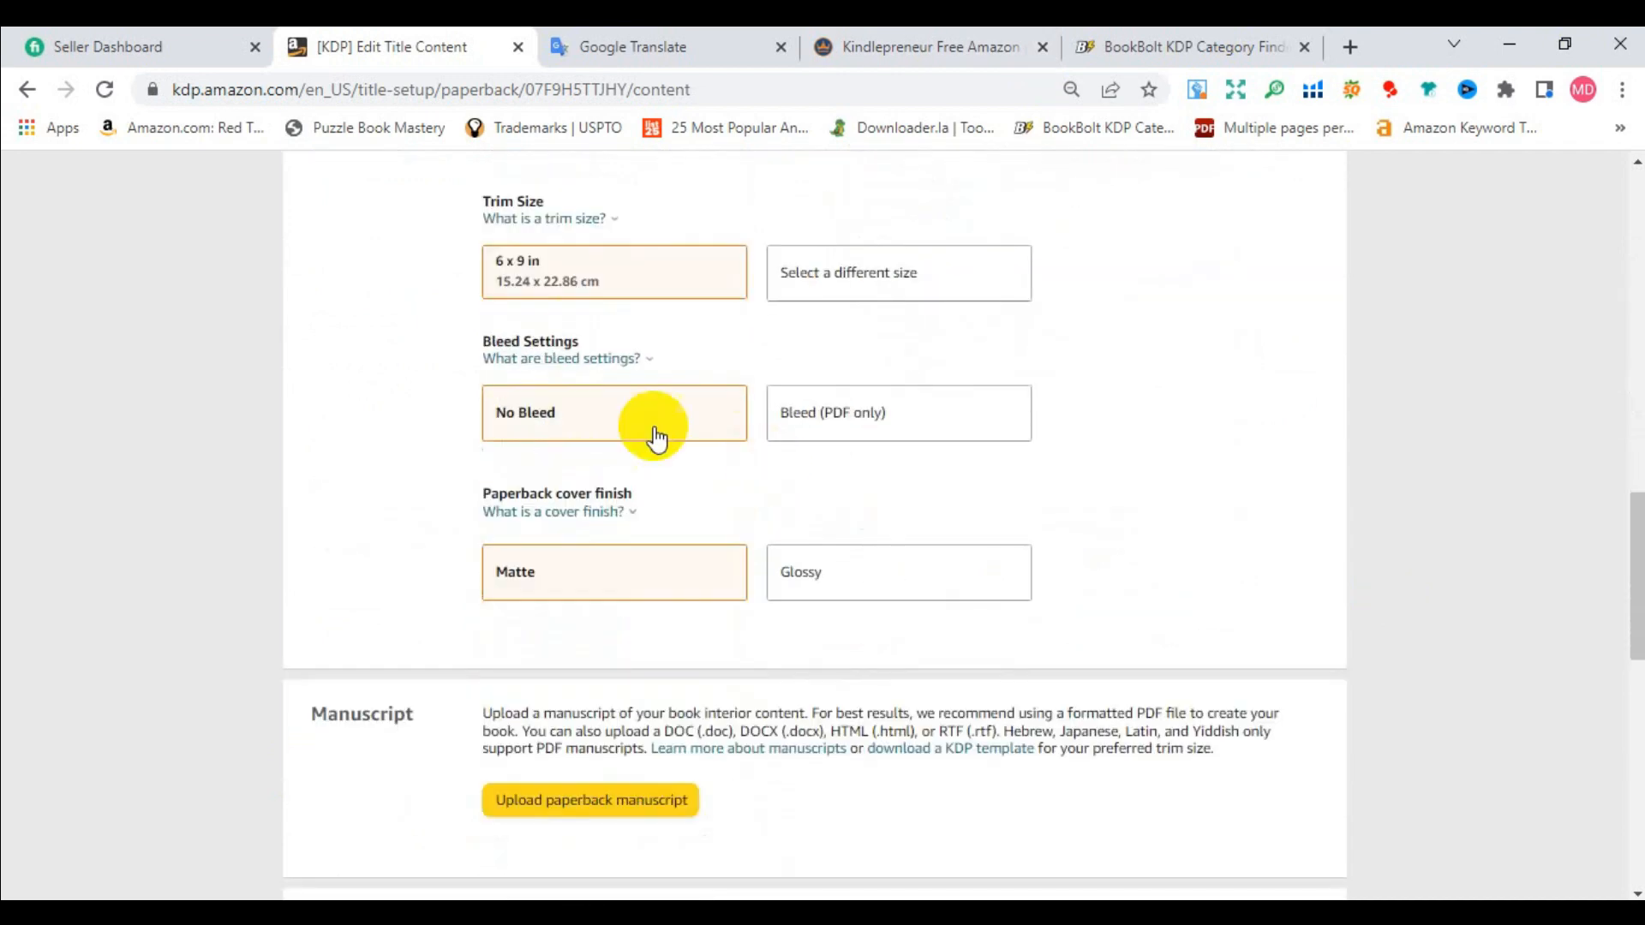
pyautogui.click(946, 276)
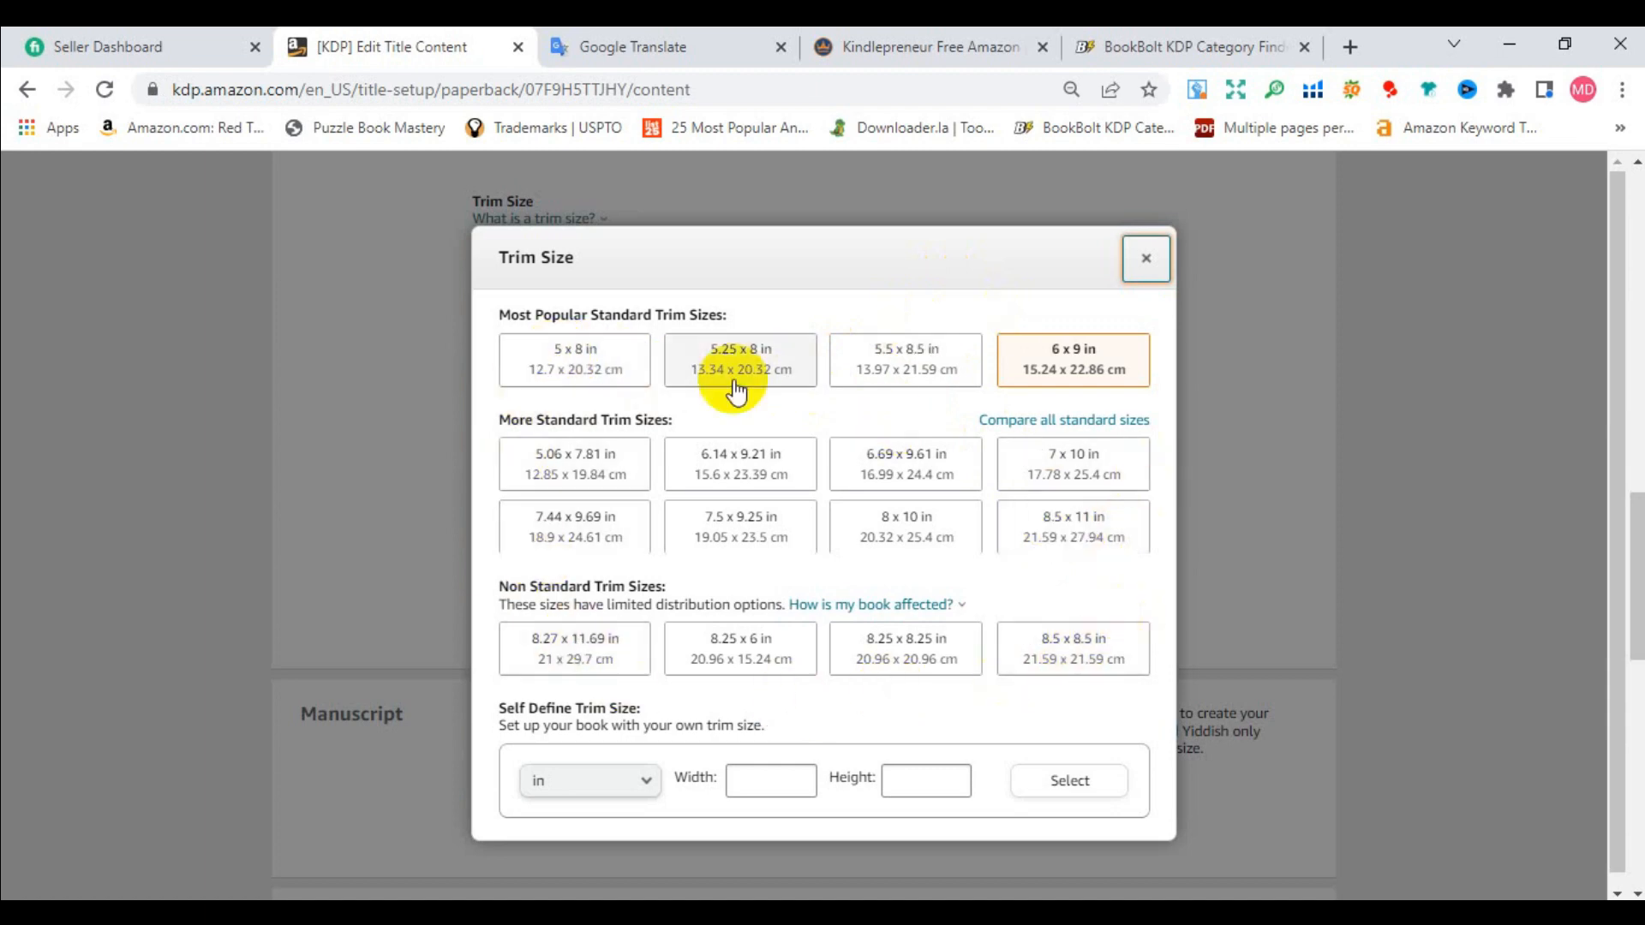
pyautogui.click(801, 780)
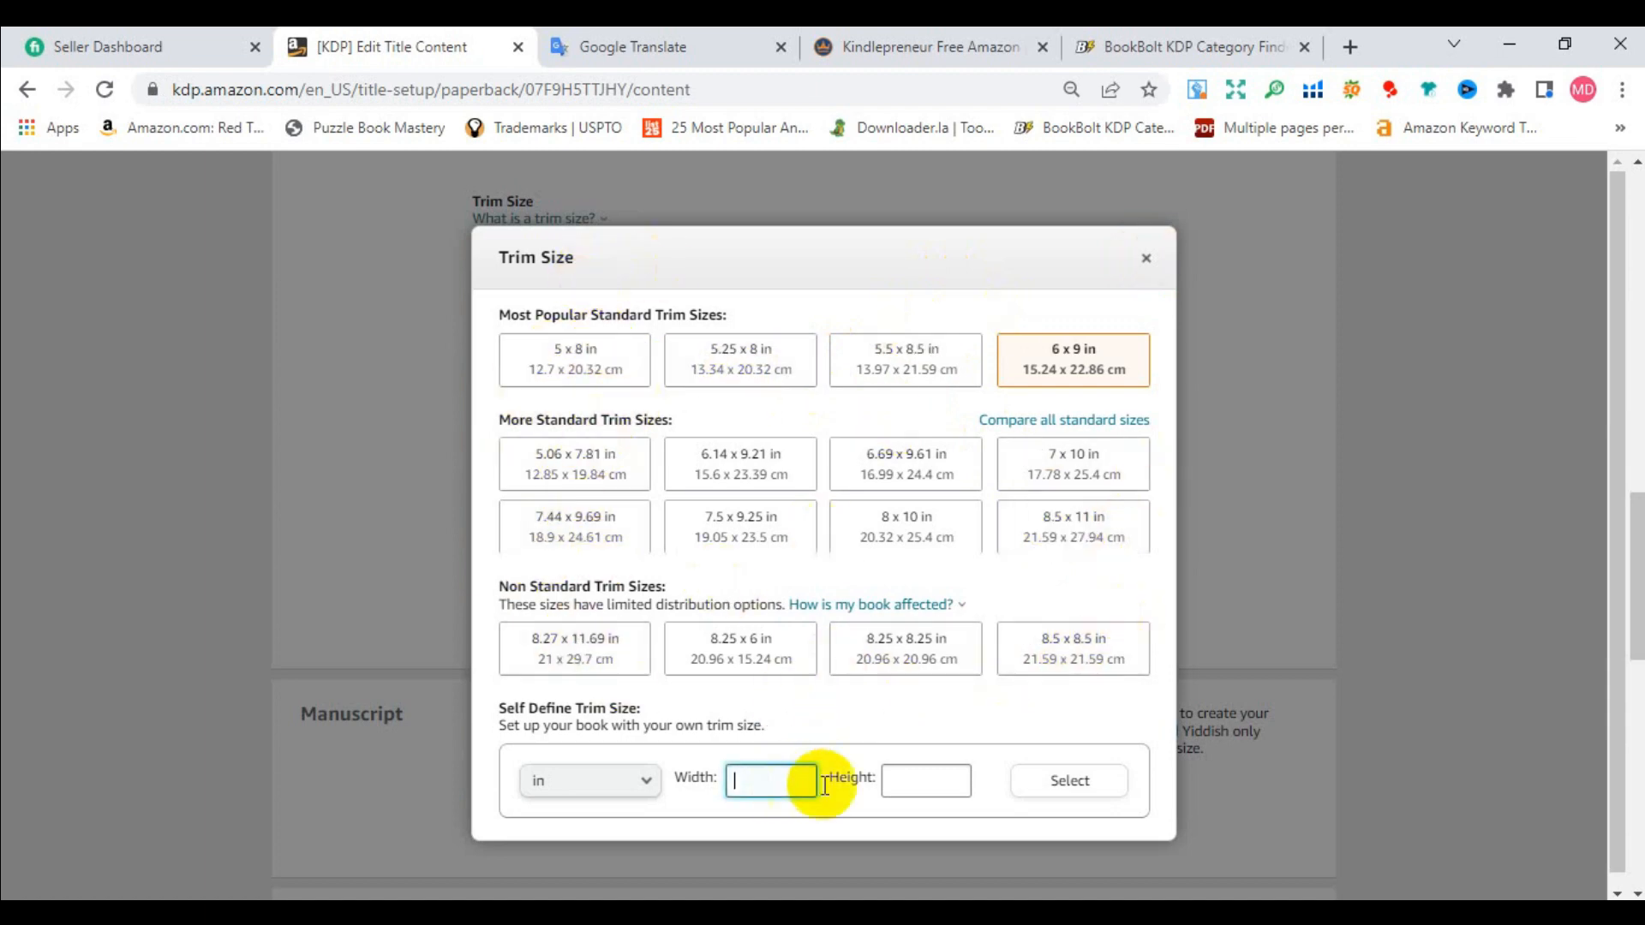
pyautogui.click(921, 786)
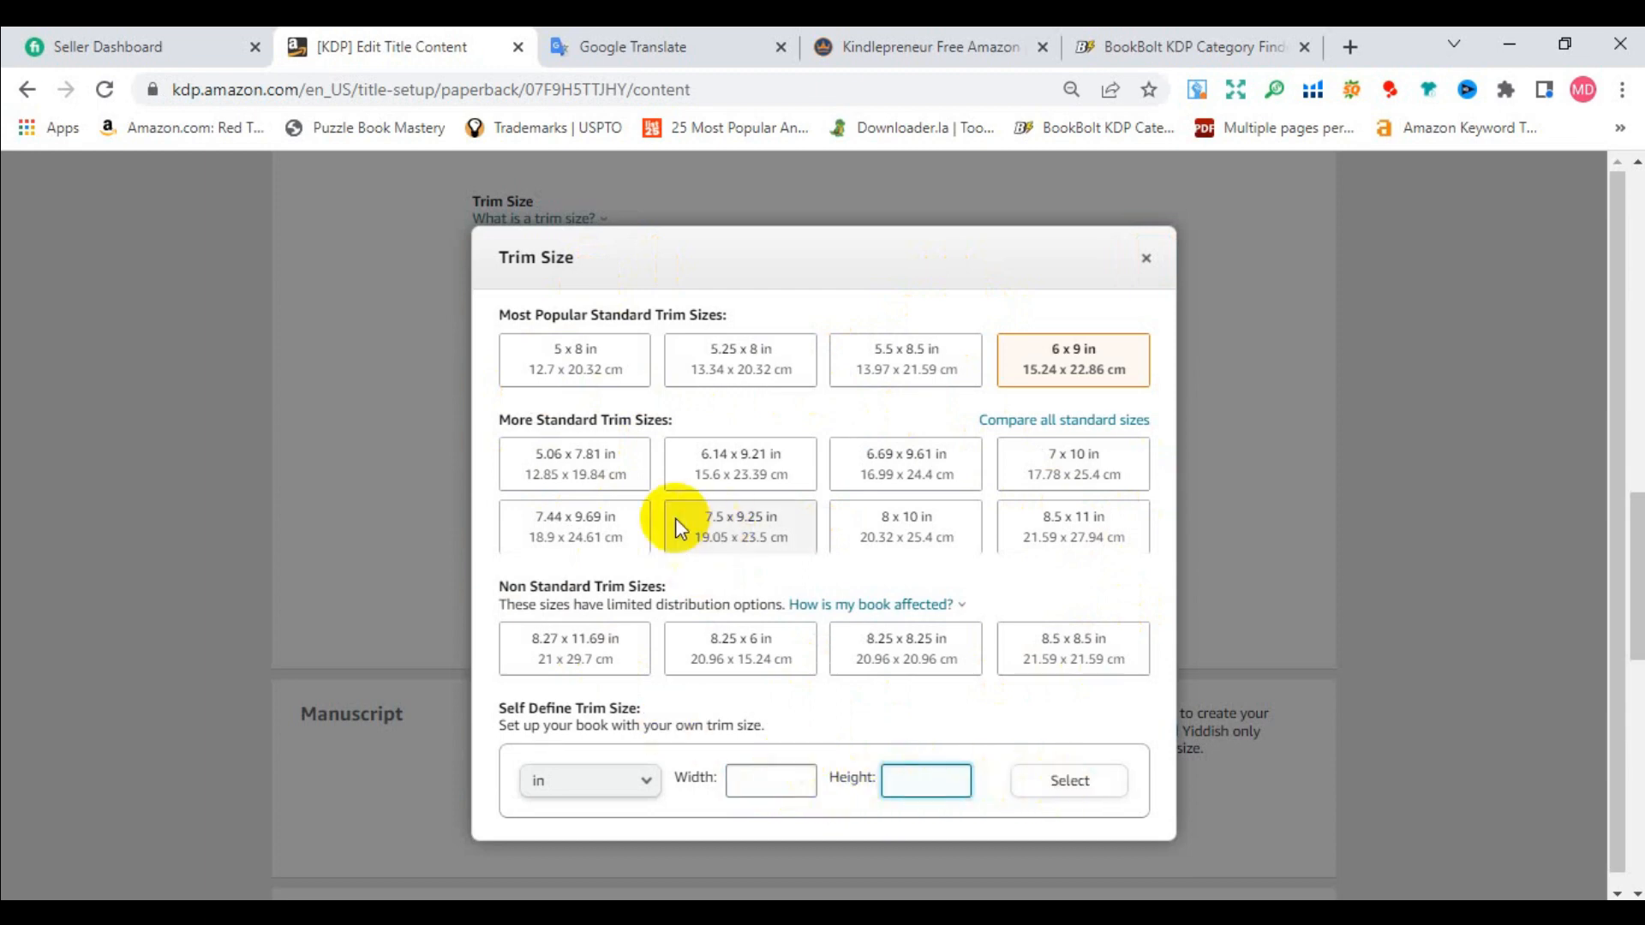
pyautogui.click(1069, 538)
# Set the book cover to an existing print-ready PDF and upload the PAPERBACK file from the desktop's NEW folder.
pyautogui.scroll(-6, 745, 485)
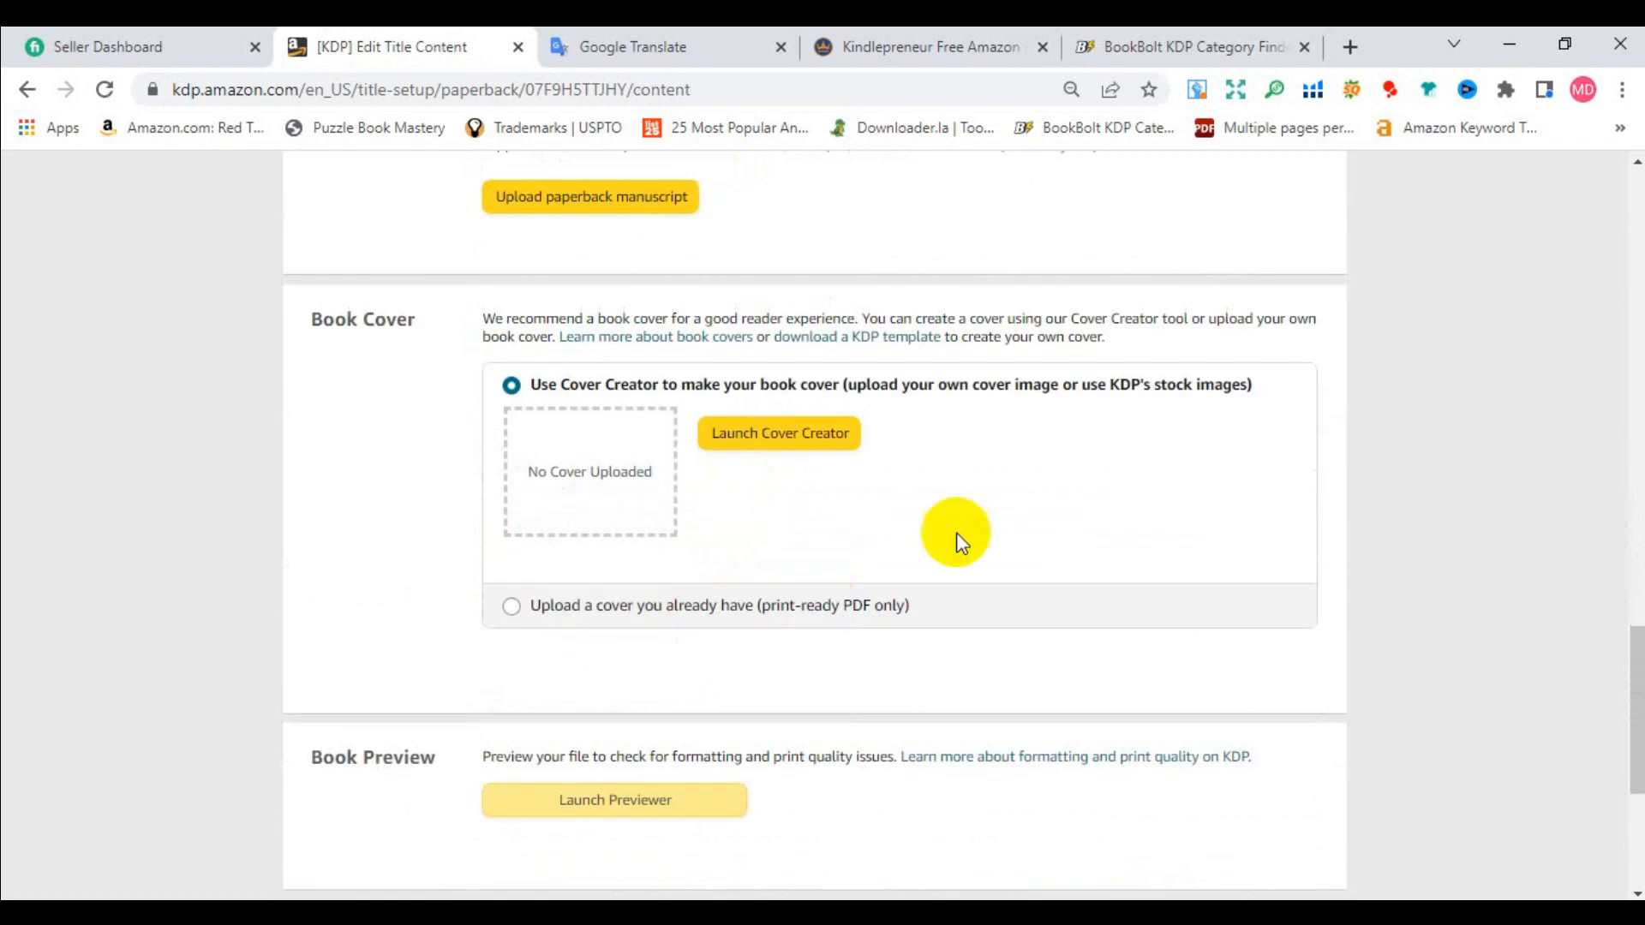
pyautogui.click(848, 610)
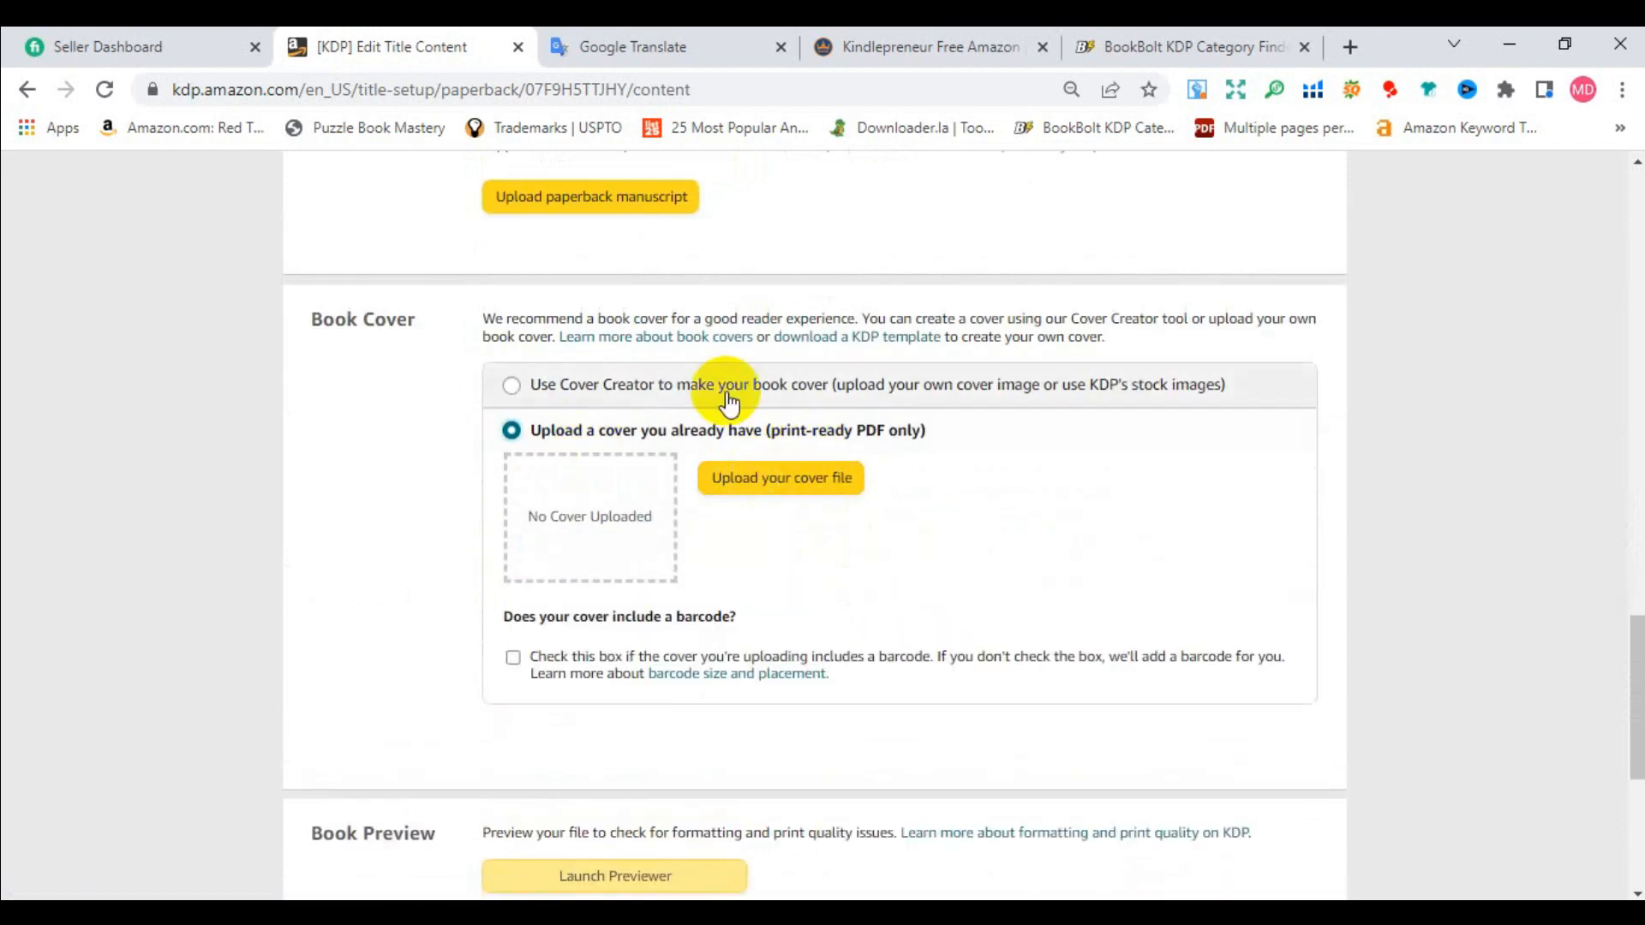
pyautogui.click(805, 492)
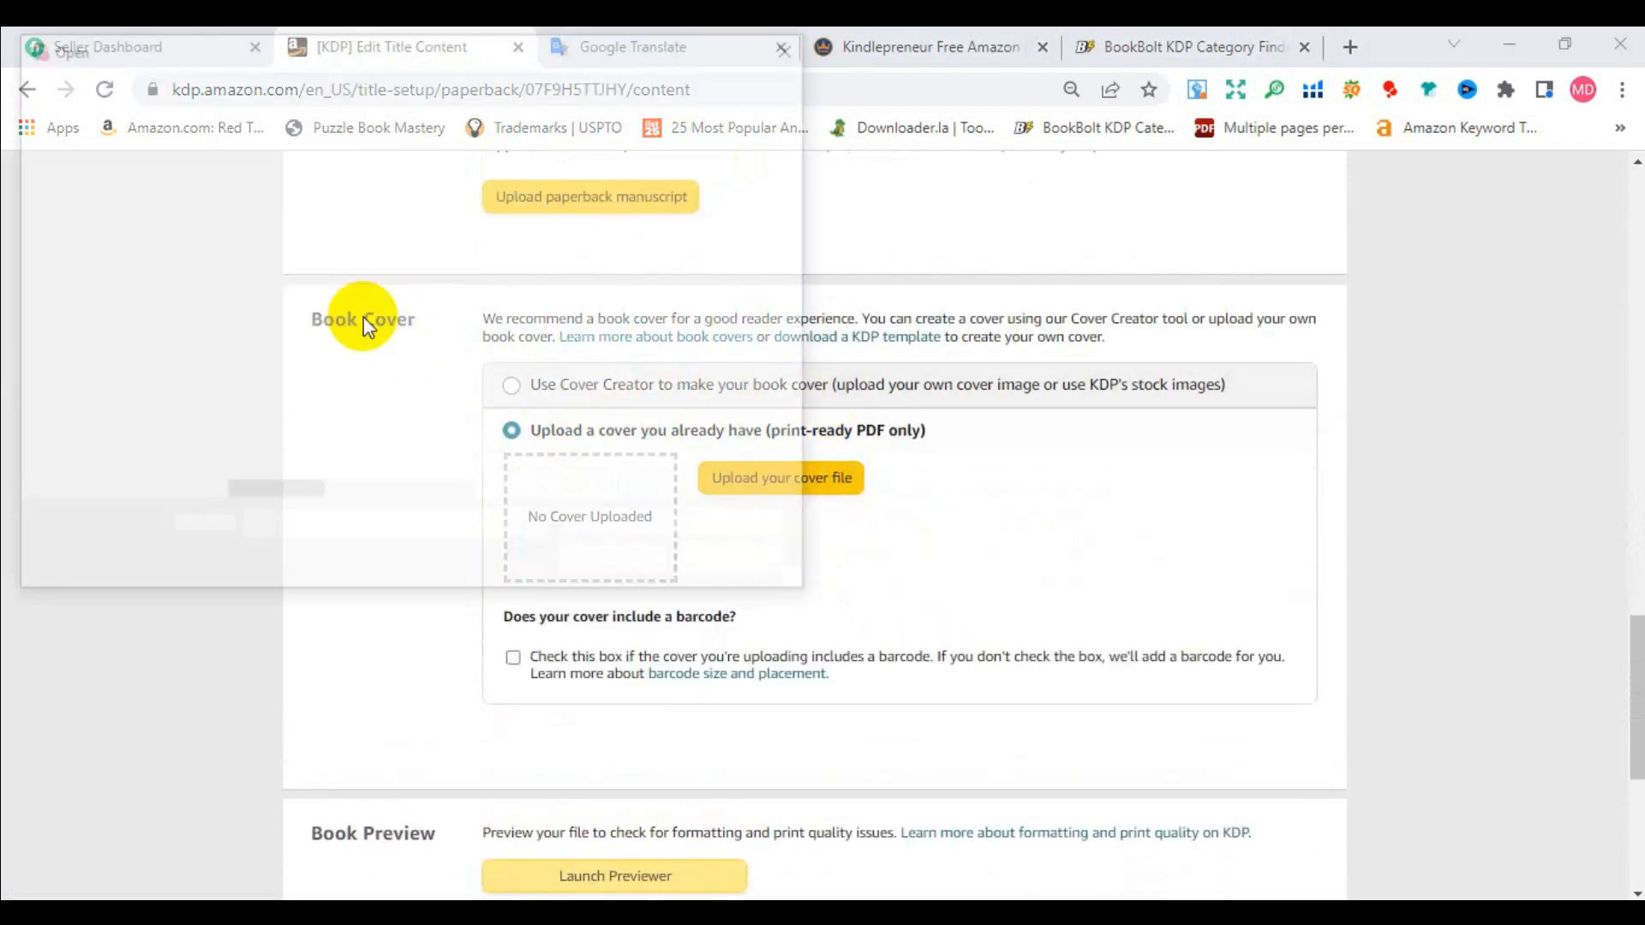
pyautogui.scroll(2, 86, 257)
pyautogui.click(103, 214)
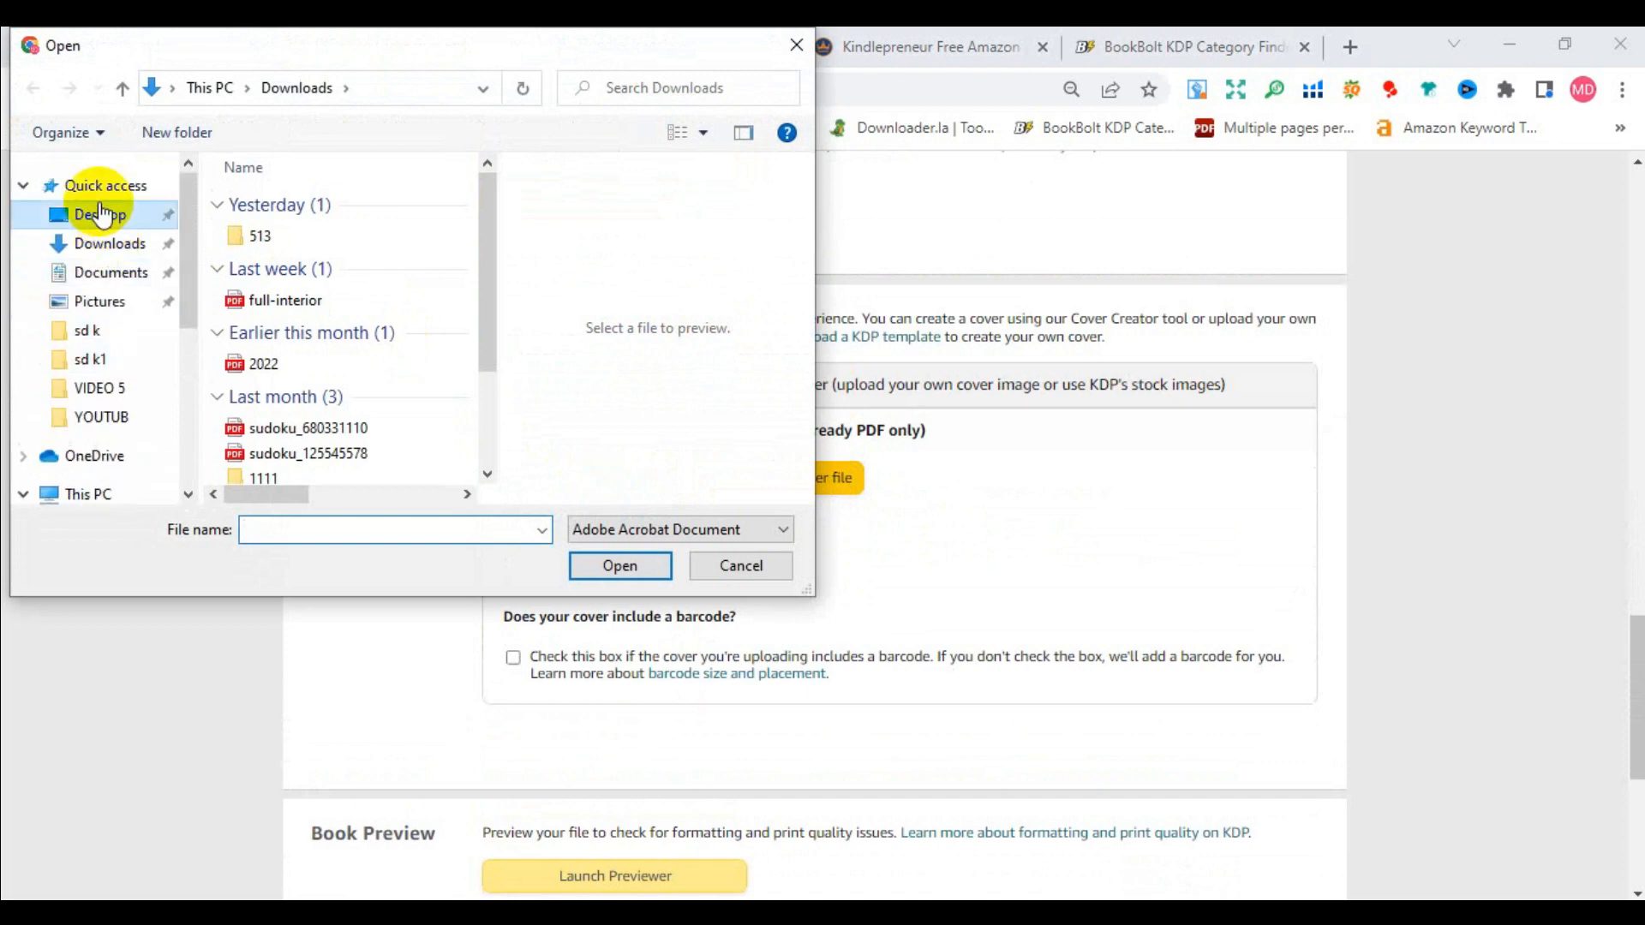
pyautogui.scroll(-5, 308, 300)
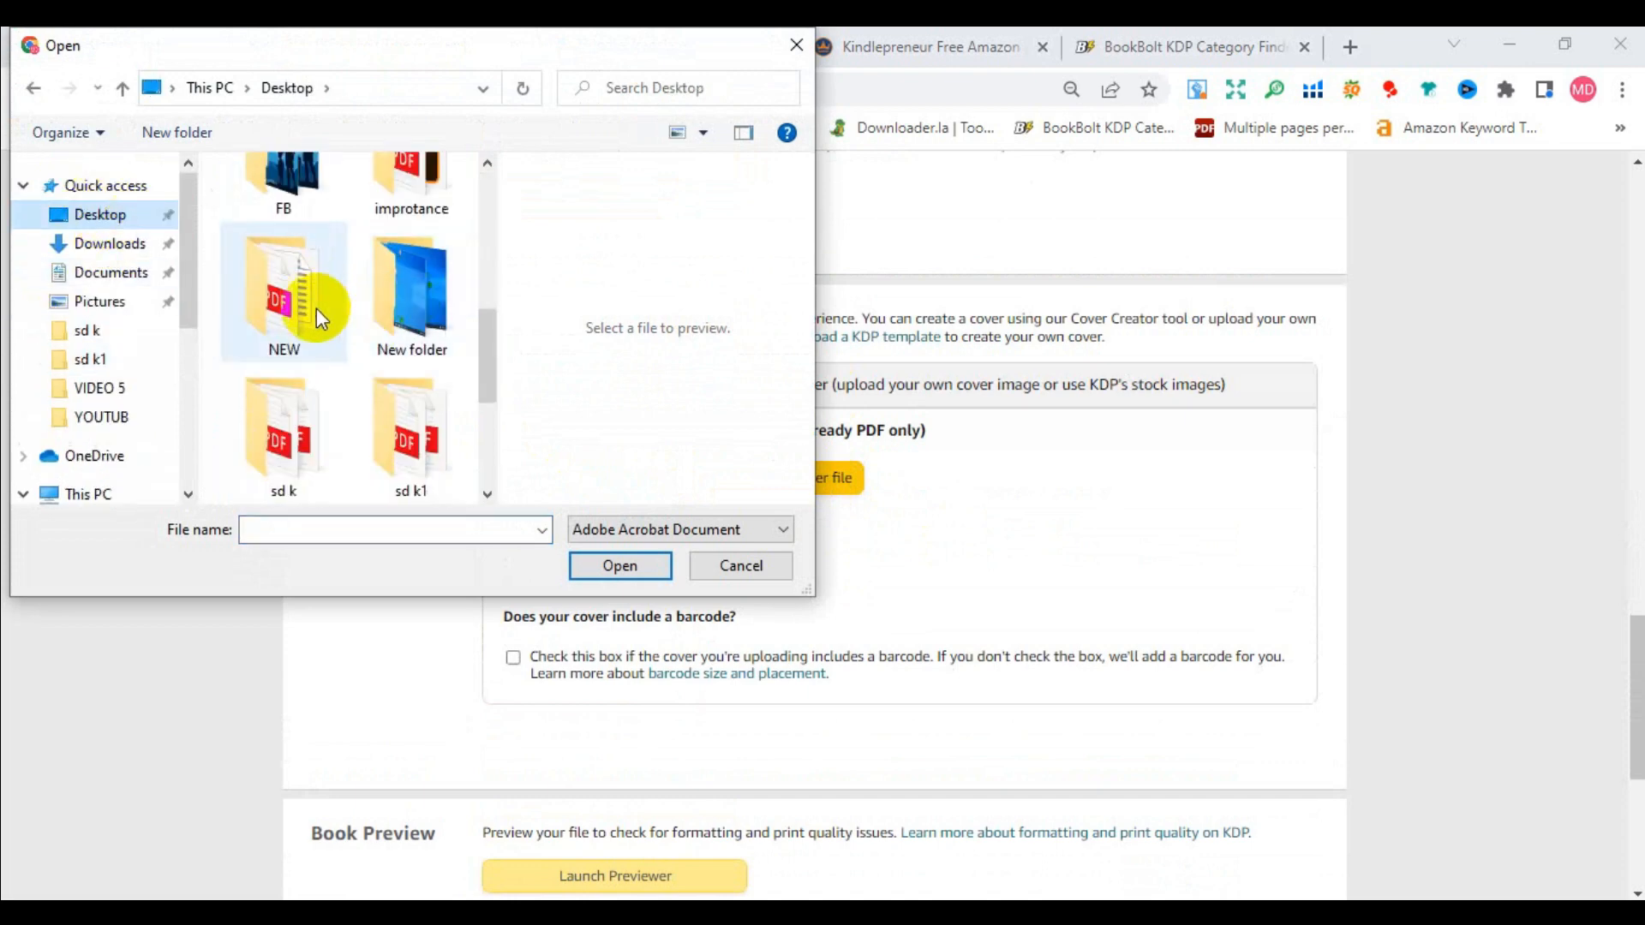
pyautogui.doubleClick(316, 306)
pyautogui.click(288, 227)
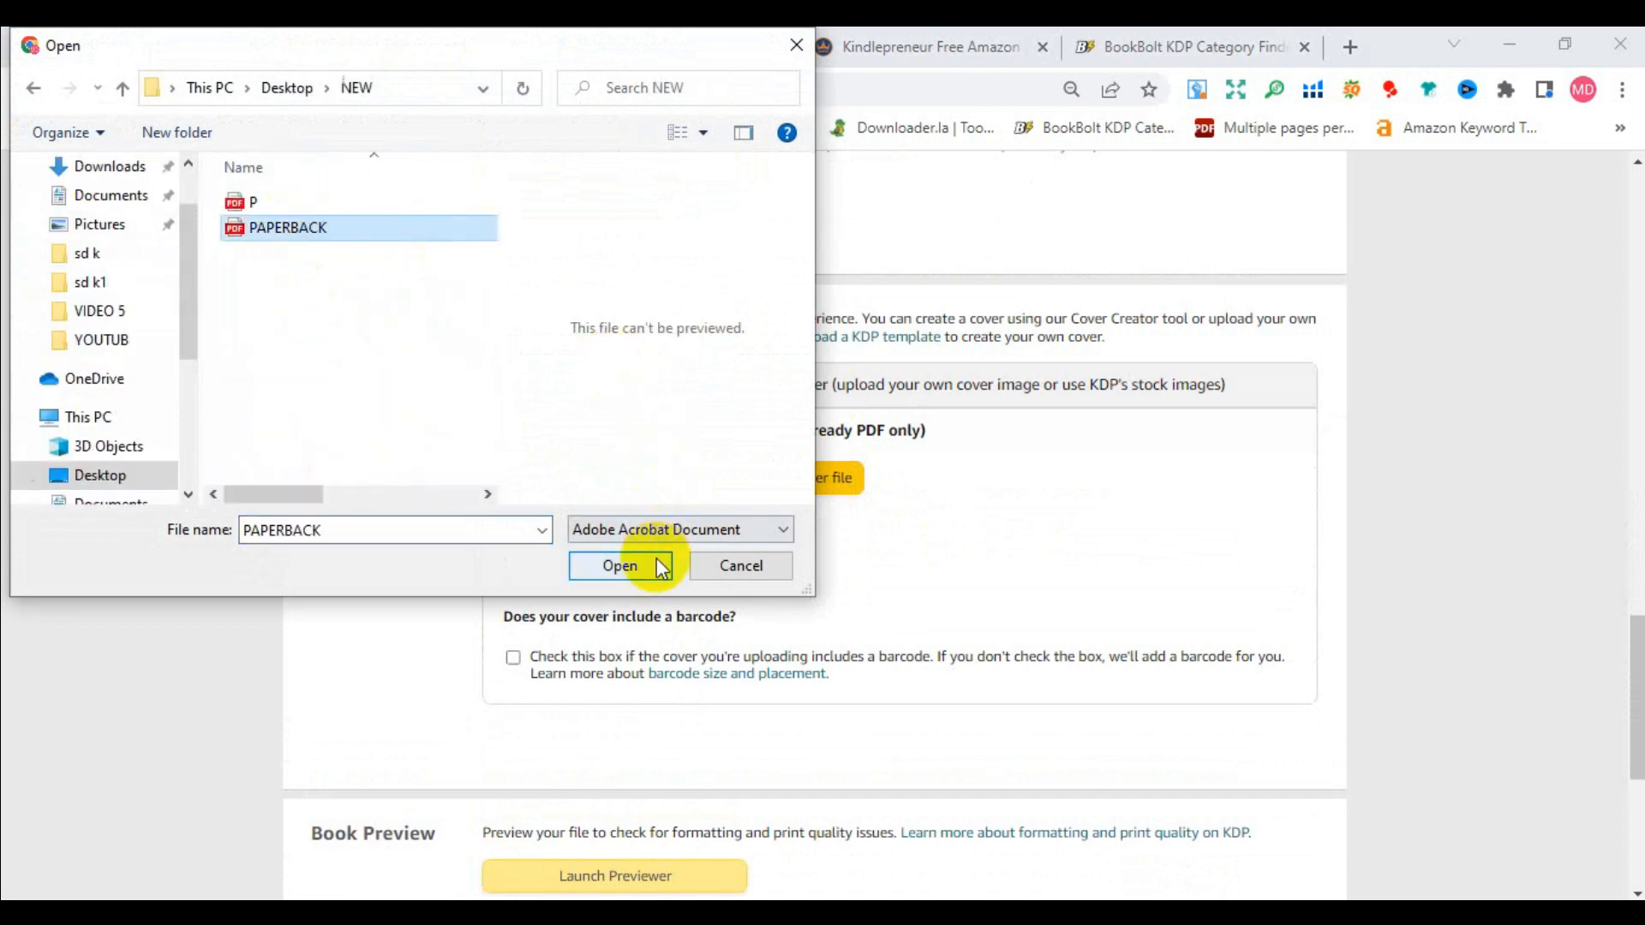
pyautogui.click(631, 565)
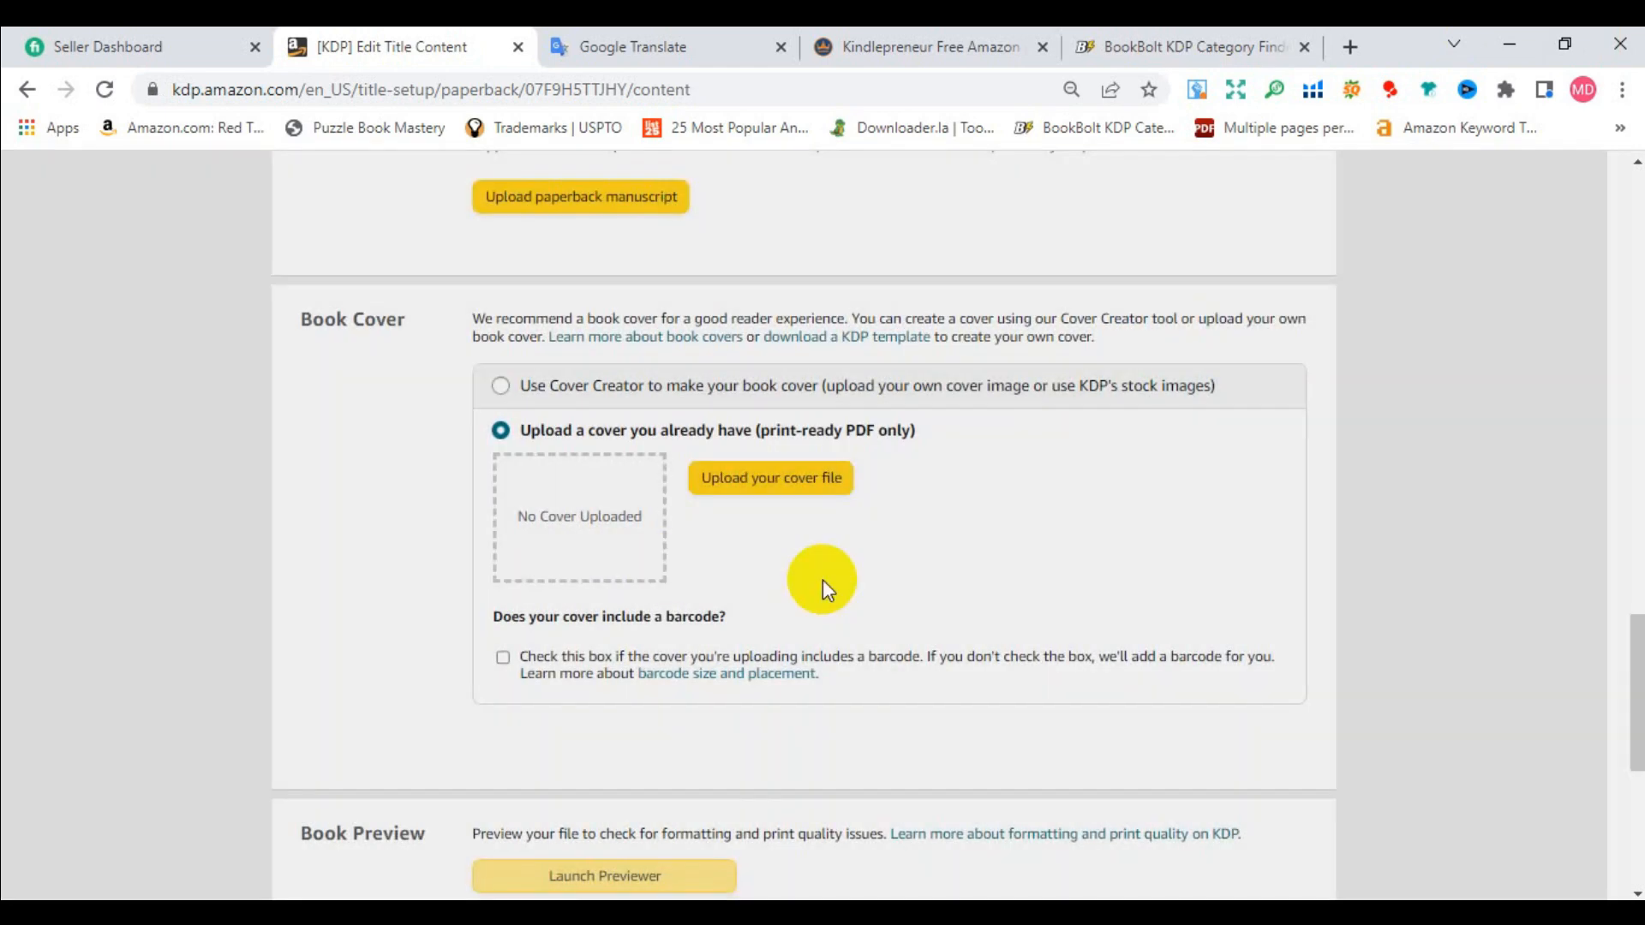
# Upload P.pdf from the NEW folder as the paperback manuscript.
pyautogui.scroll(2, 896, 517)
pyautogui.click(660, 390)
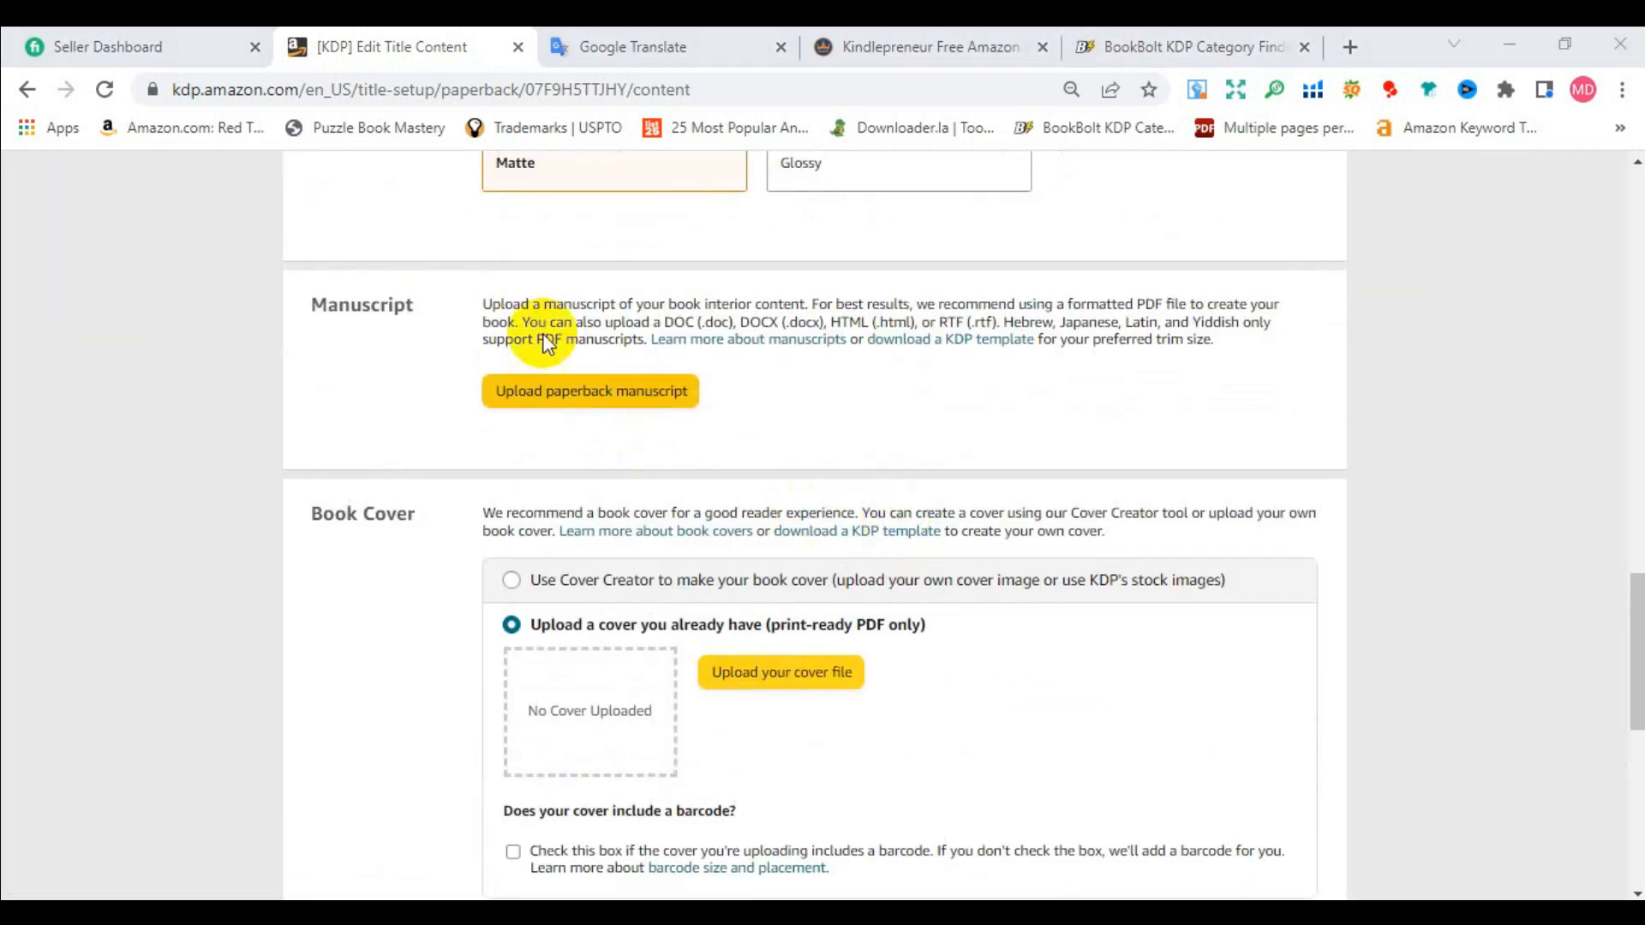
pyautogui.click(288, 201)
pyautogui.click(618, 561)
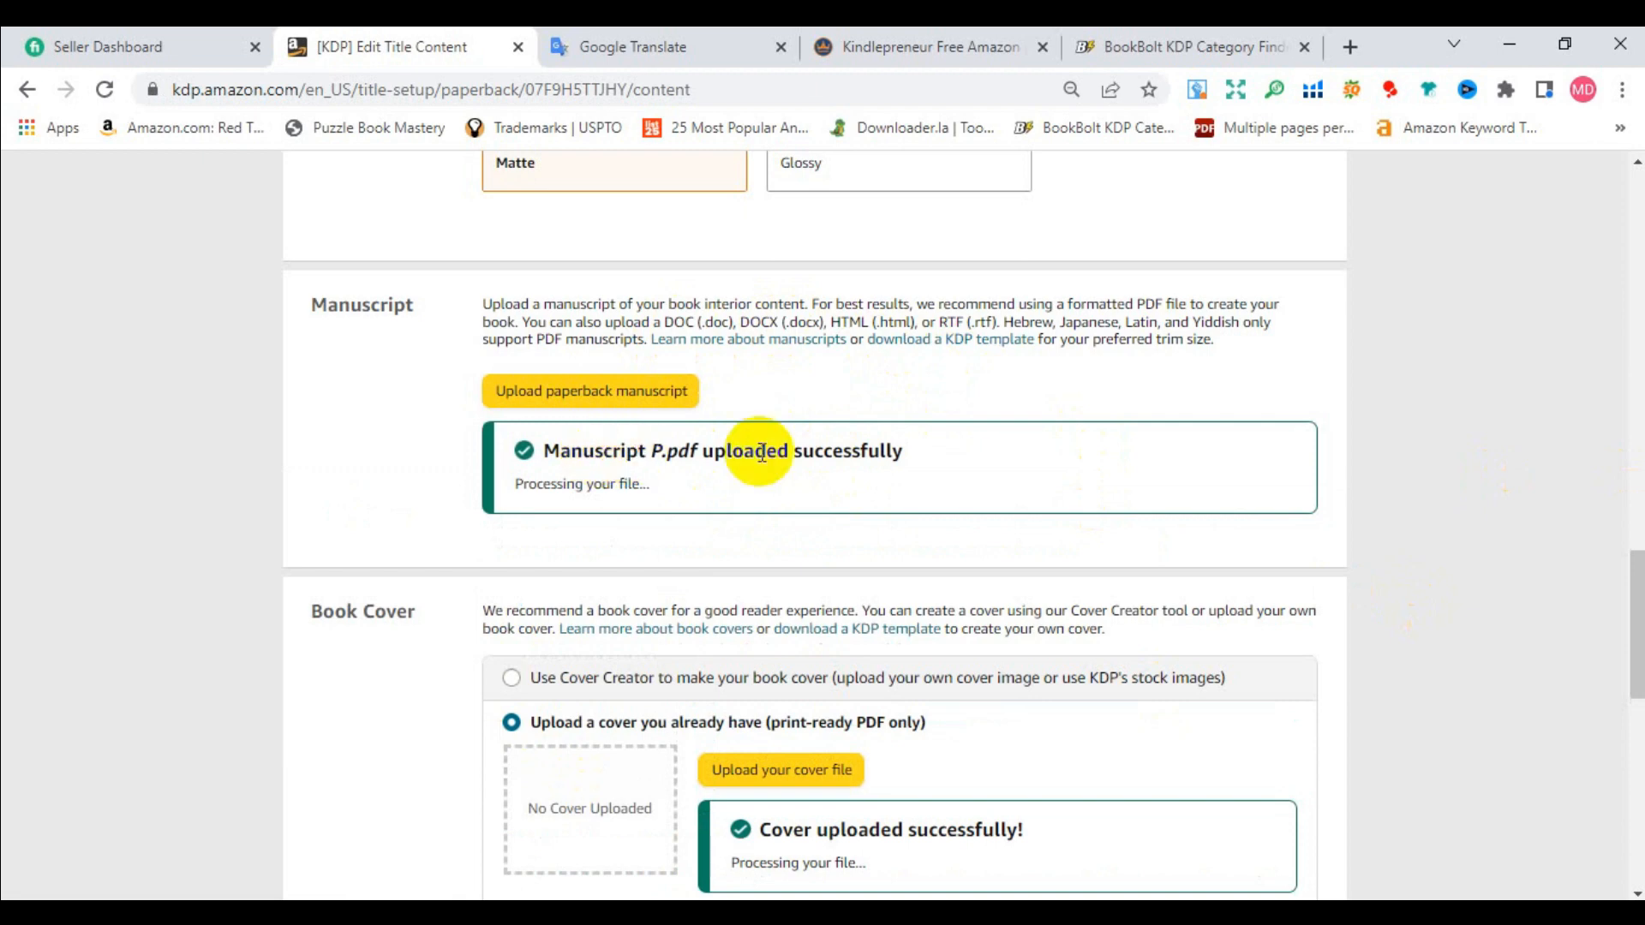
# Check the manuscript and cover upload status, and launch the print previewer for the book.
pyautogui.scroll(-3, 685, 458)
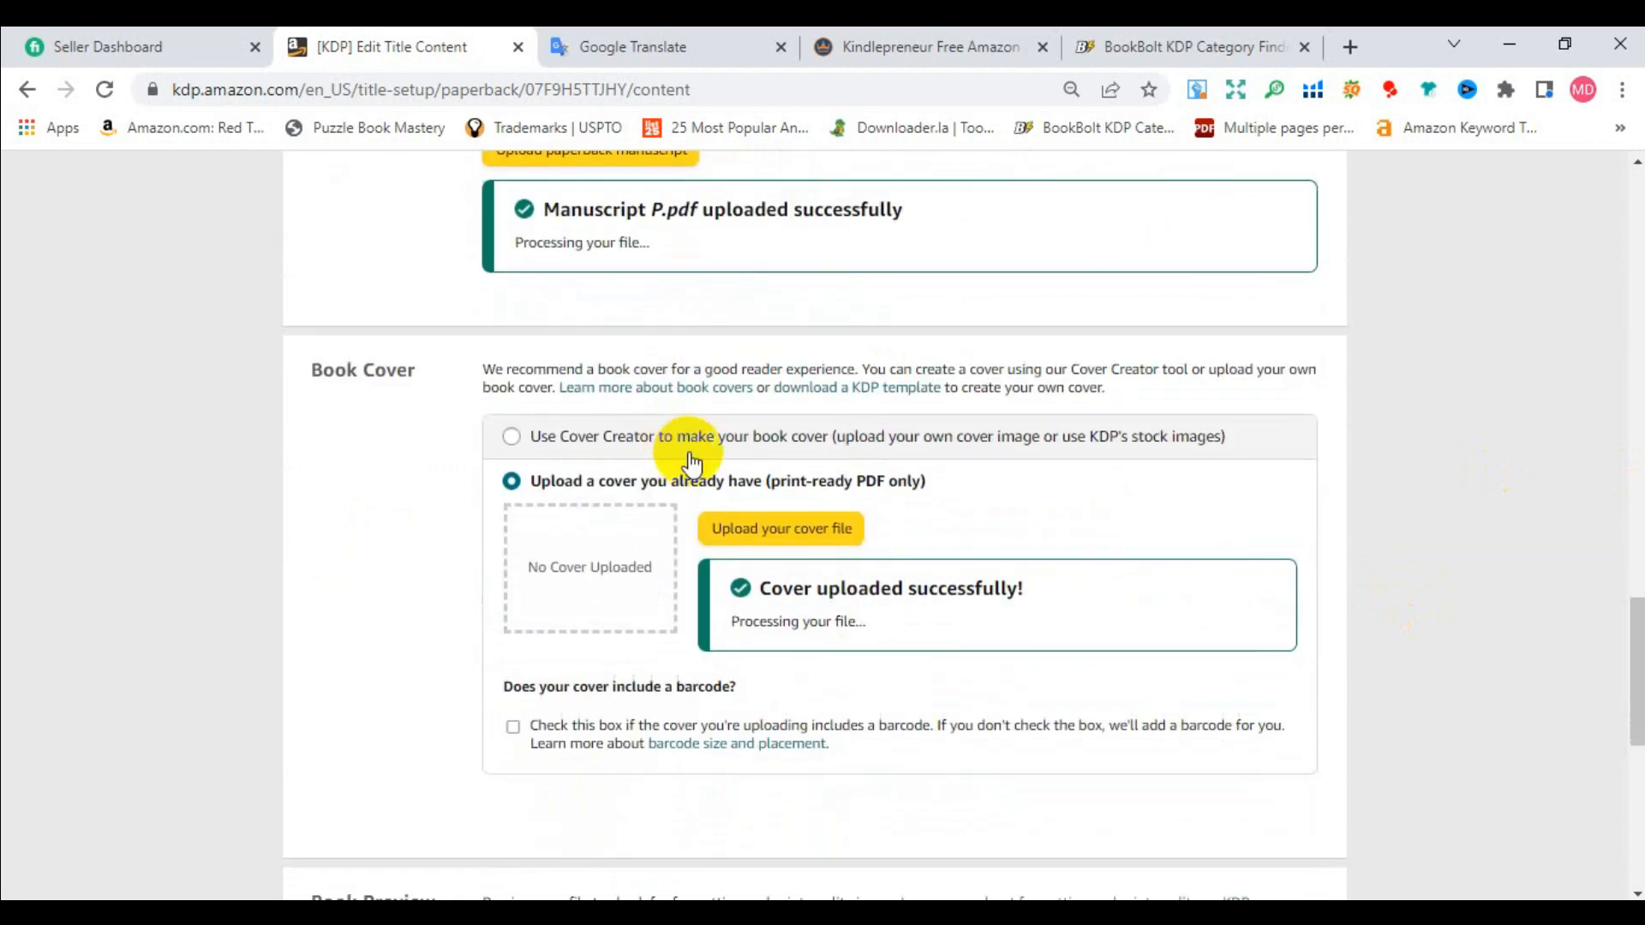
pyautogui.scroll(2, 797, 450)
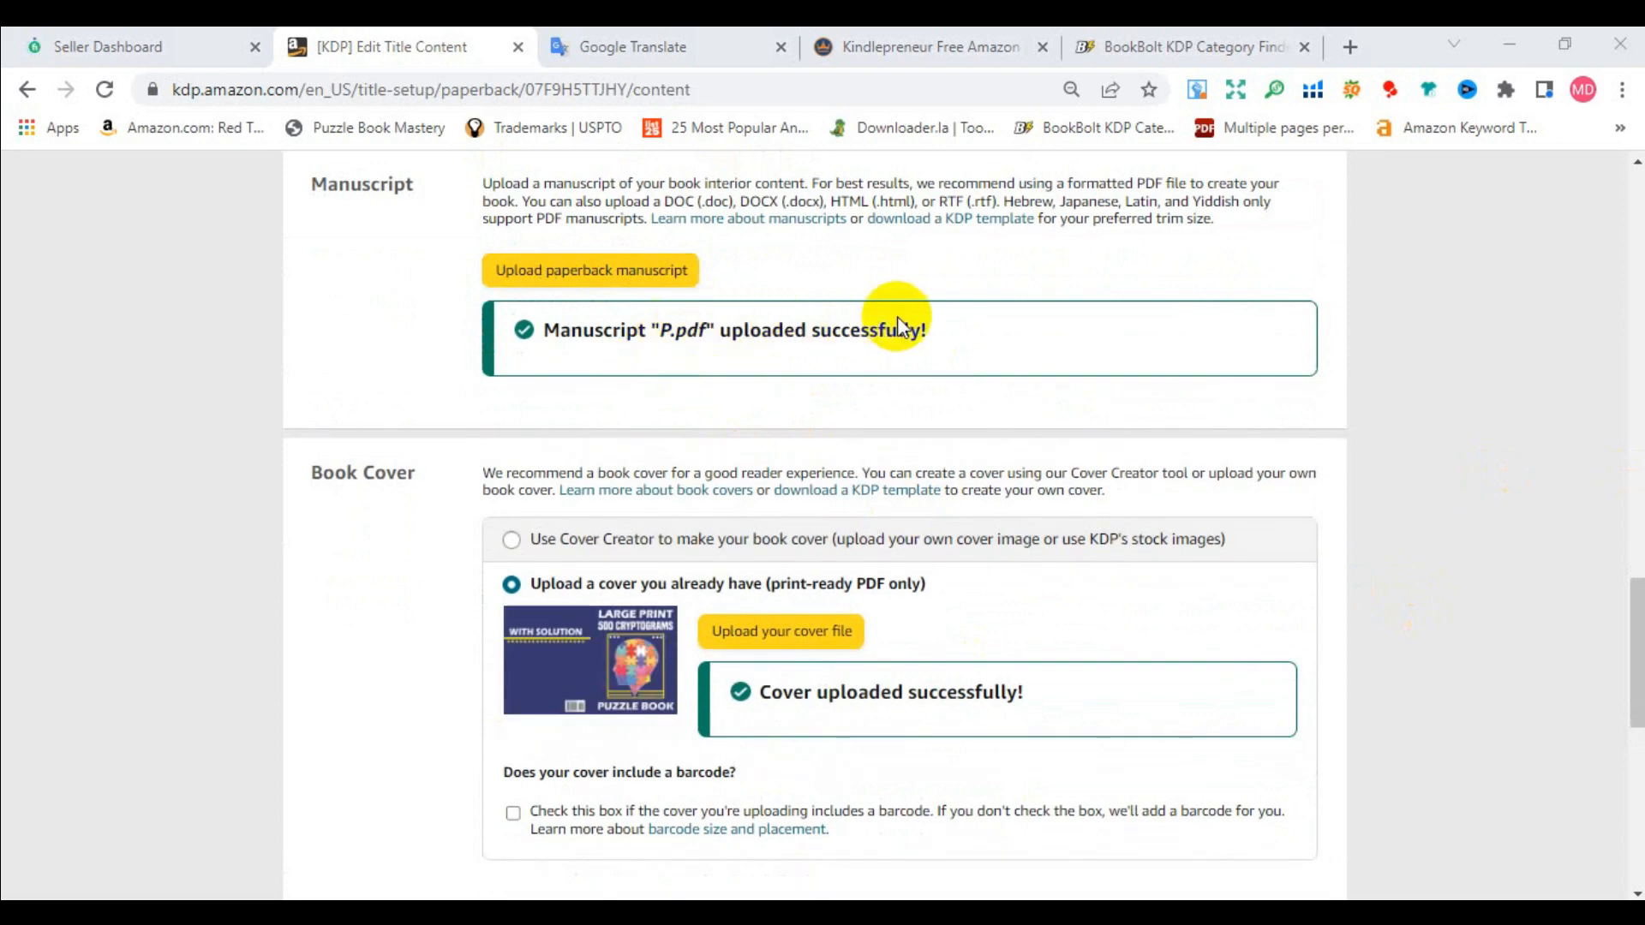
pyautogui.scroll(-3, 761, 546)
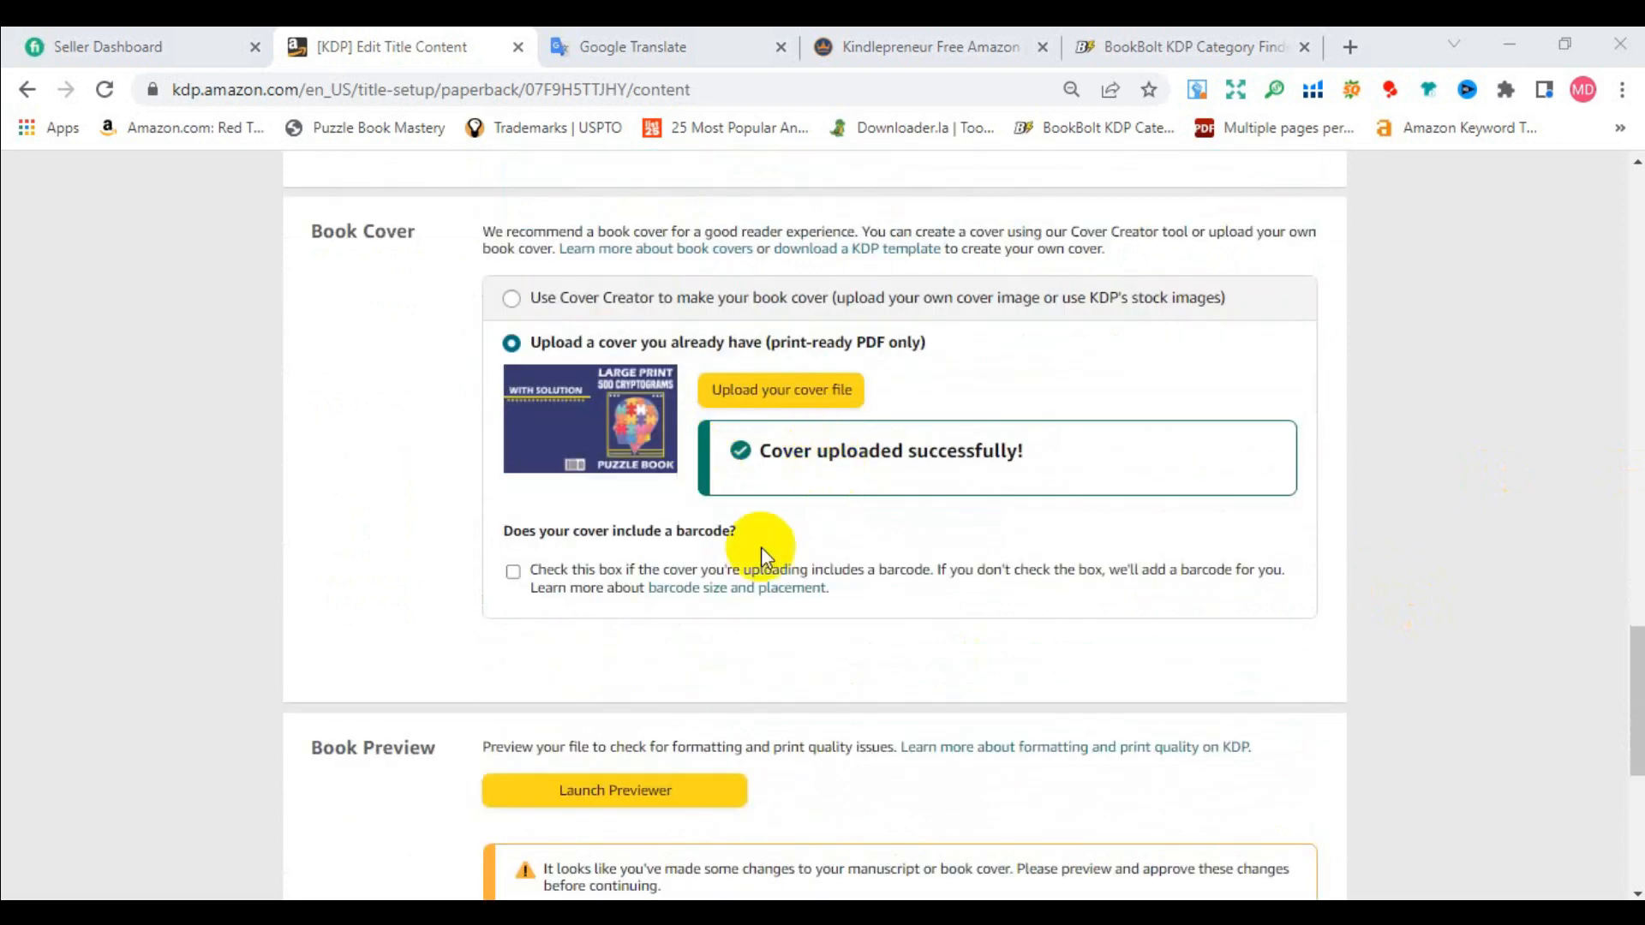
pyautogui.click(676, 681)
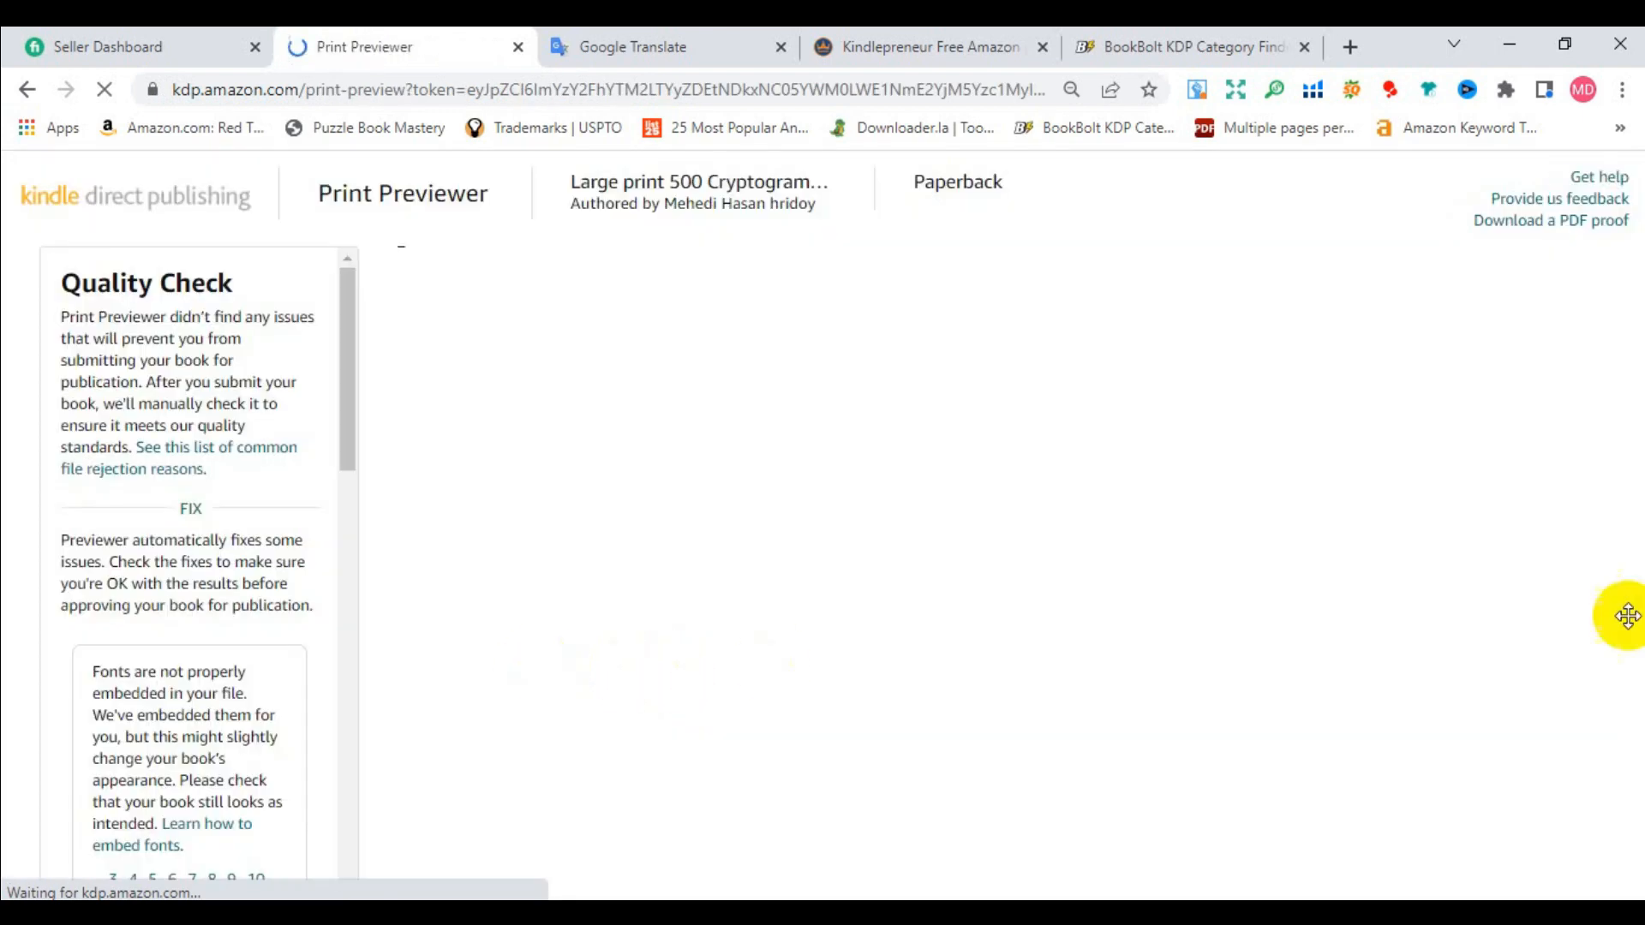
# Review the Print Previewer's quality check, reading the automatic font-embedding fixes and the introduction to the recommended checks.
pyautogui.scroll(-5, 225, 521)
pyautogui.scroll(1, 224, 521)
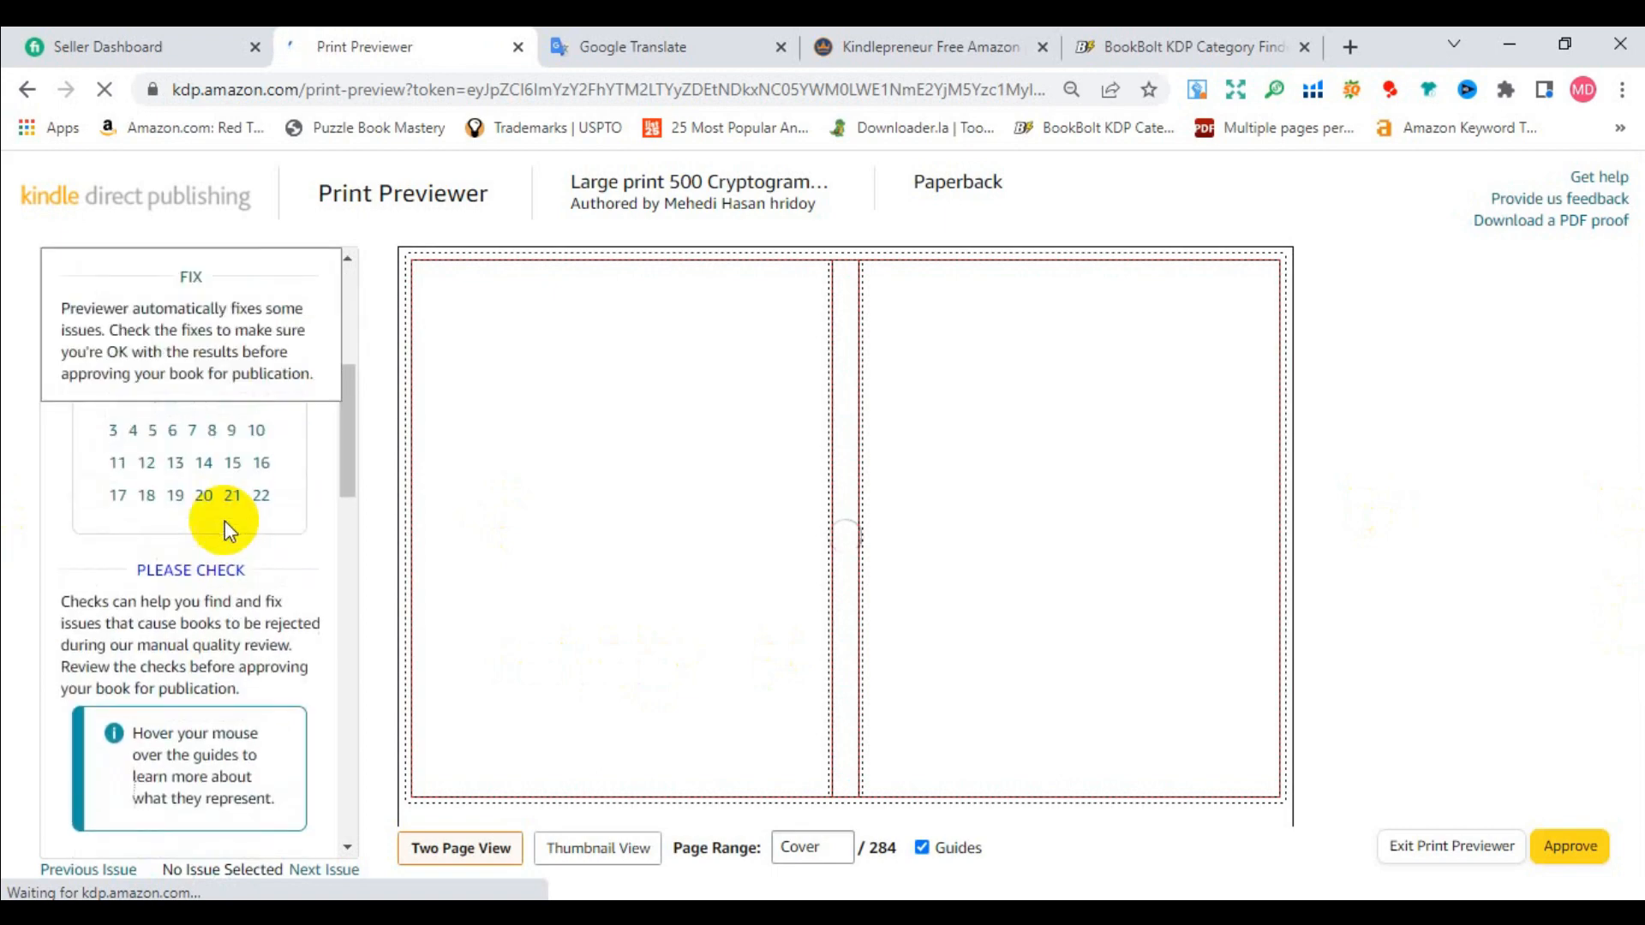
pyautogui.scroll(-2, 227, 524)
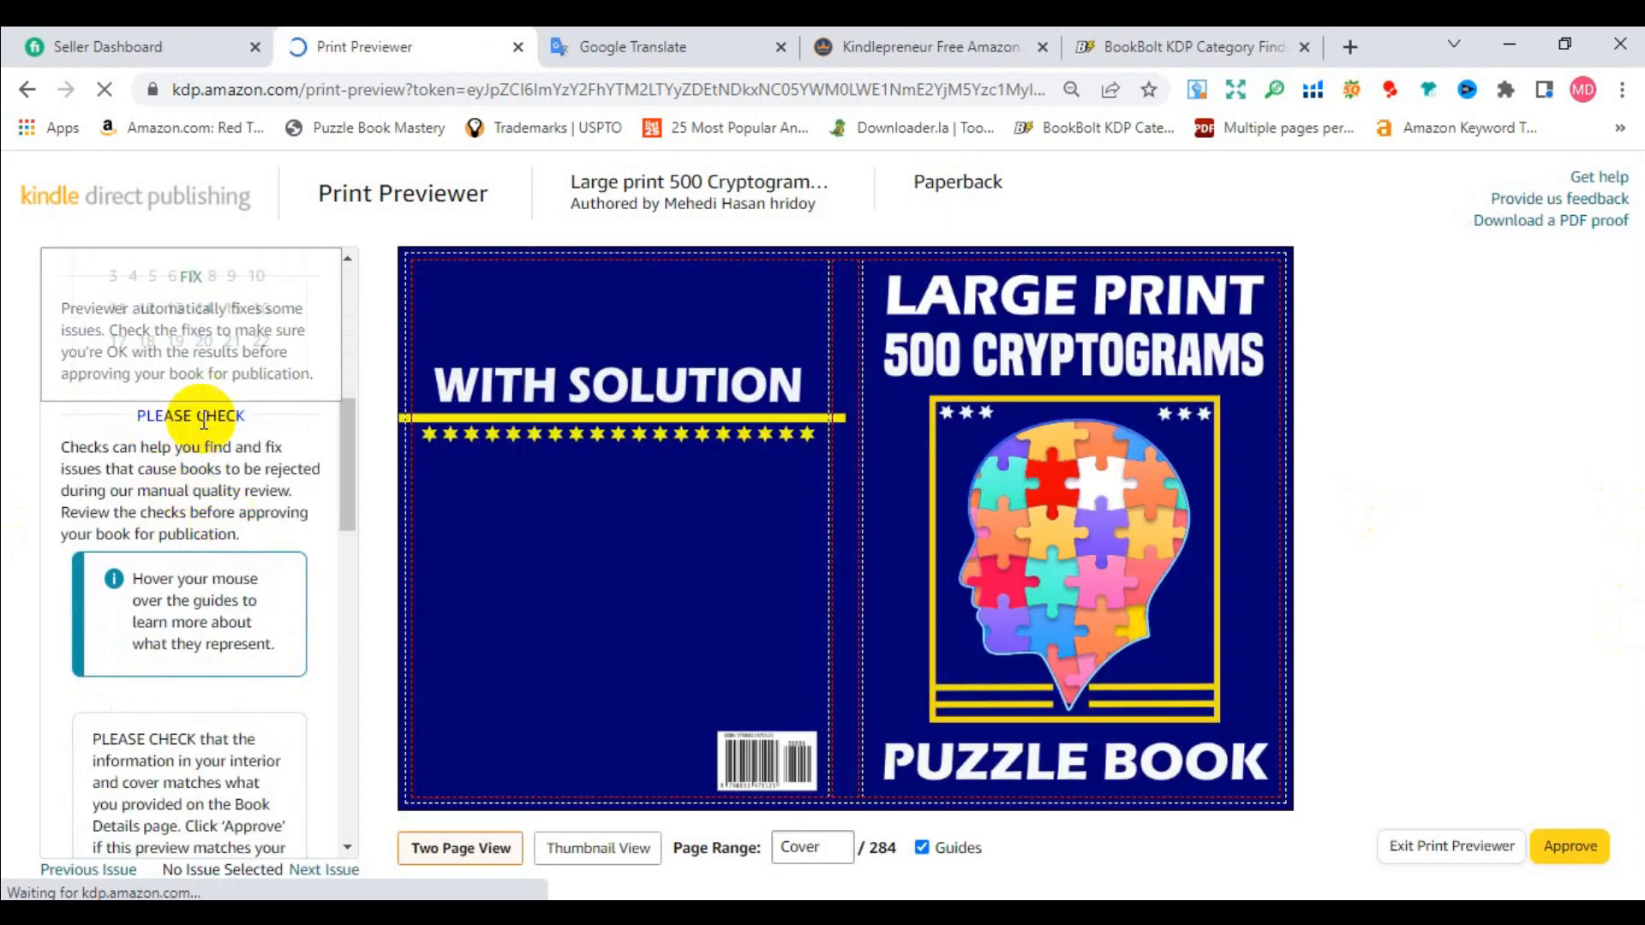
pyautogui.scroll(-2, 250, 467)
pyautogui.scroll(3, 244, 482)
pyautogui.scroll(4, 248, 480)
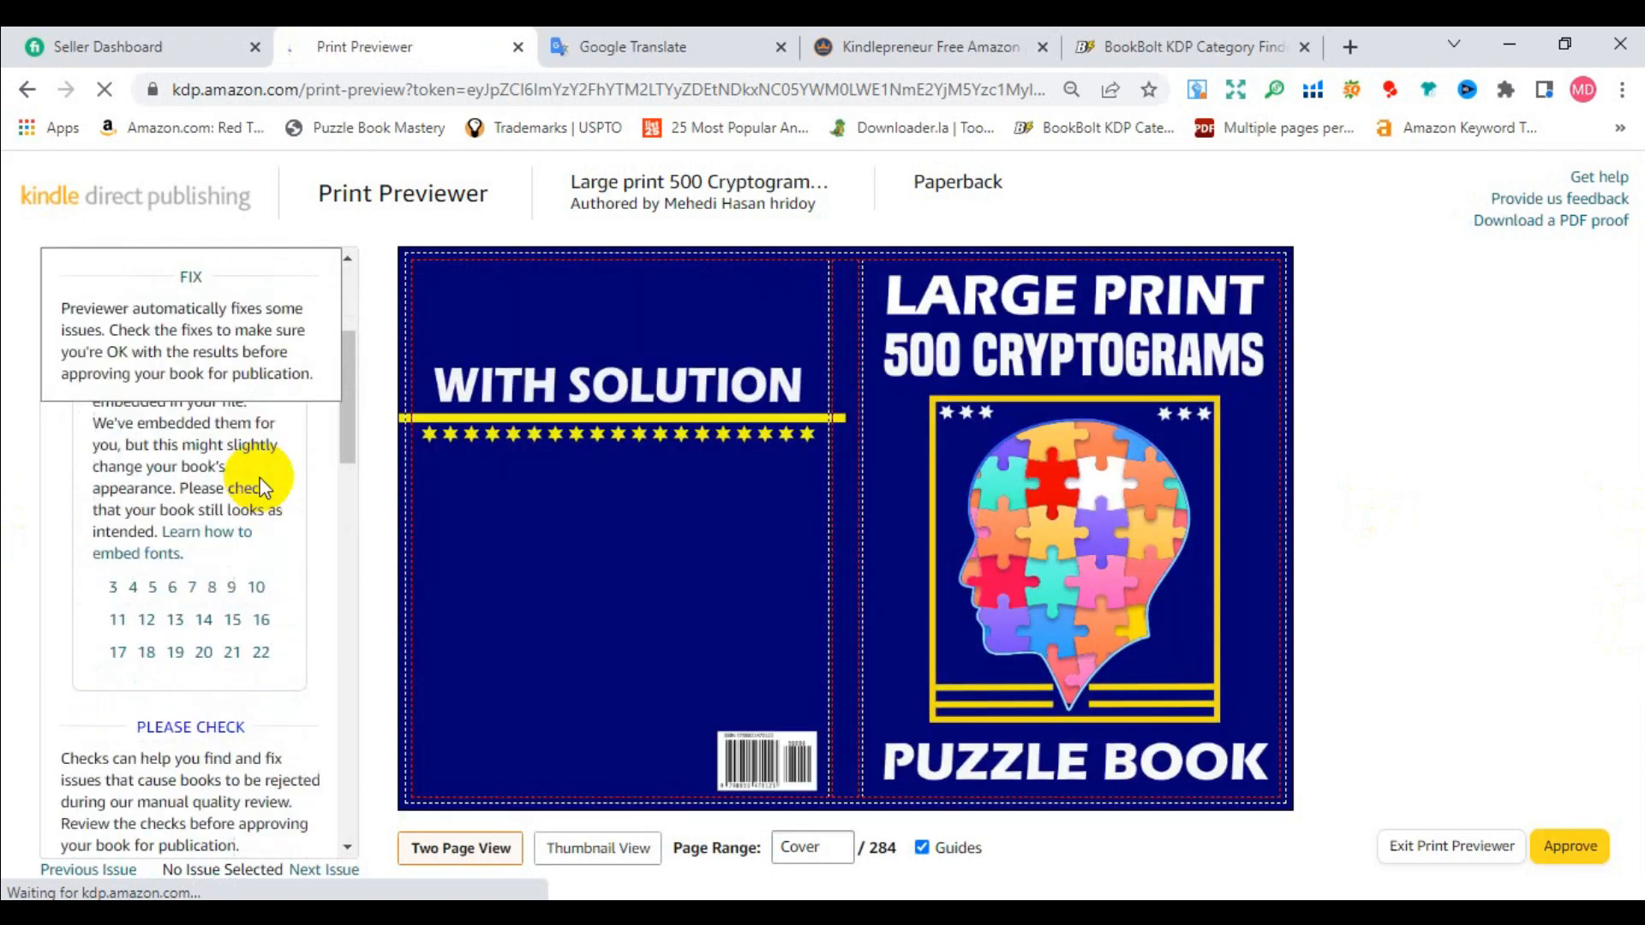
pyautogui.scroll(-3, 264, 467)
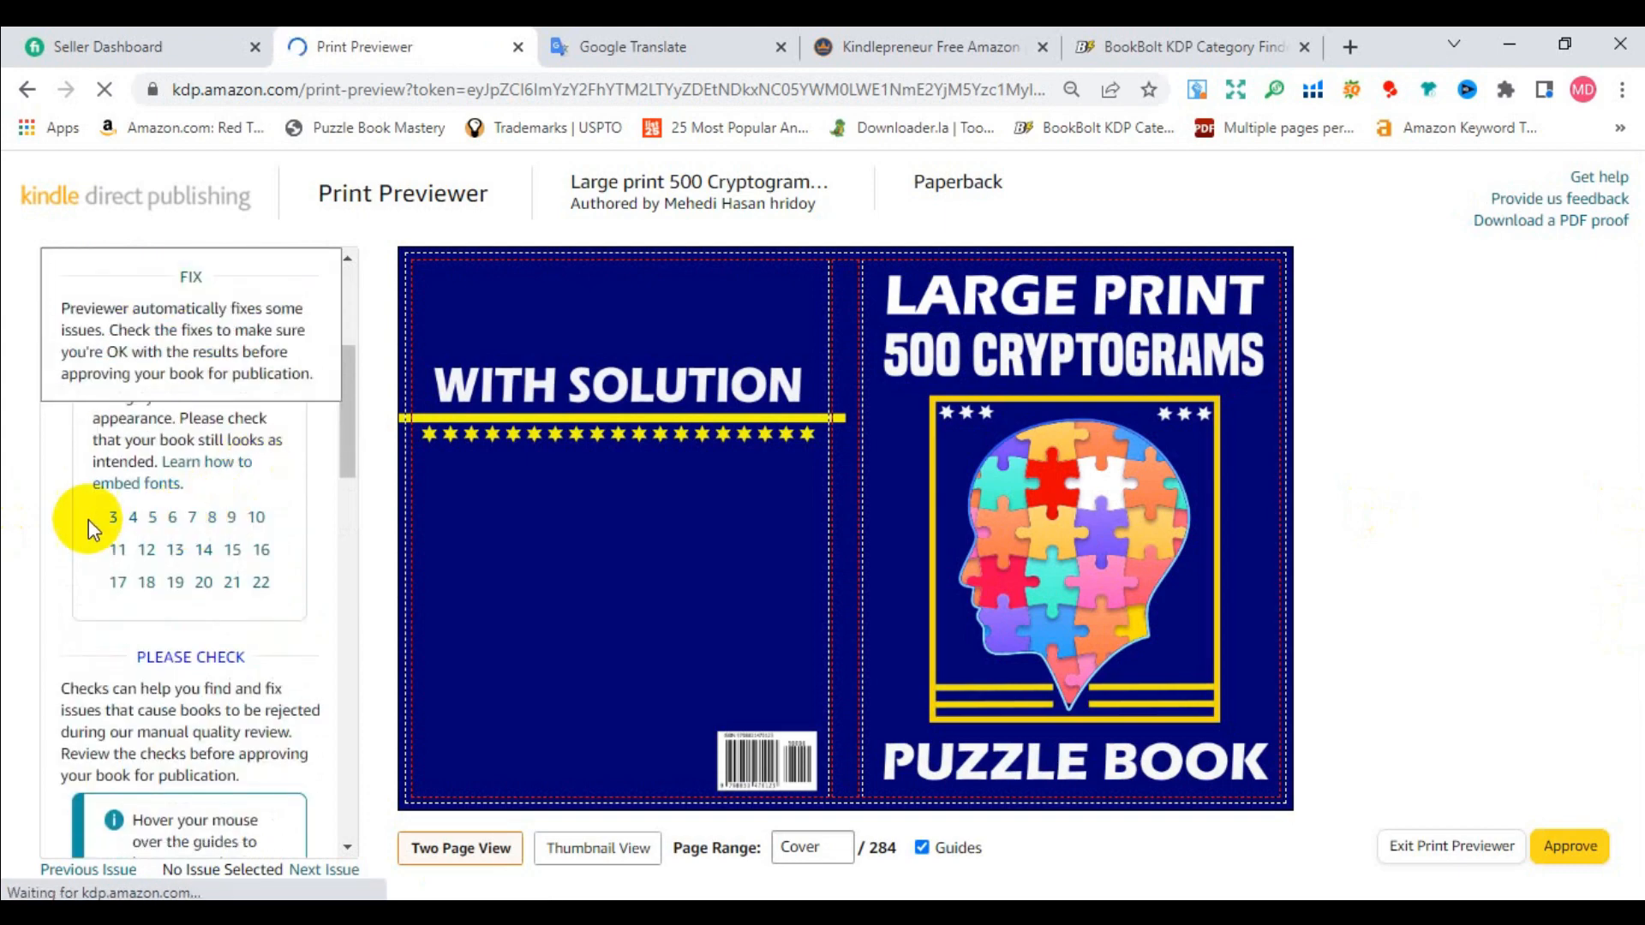
pyautogui.scroll(-3, 168, 523)
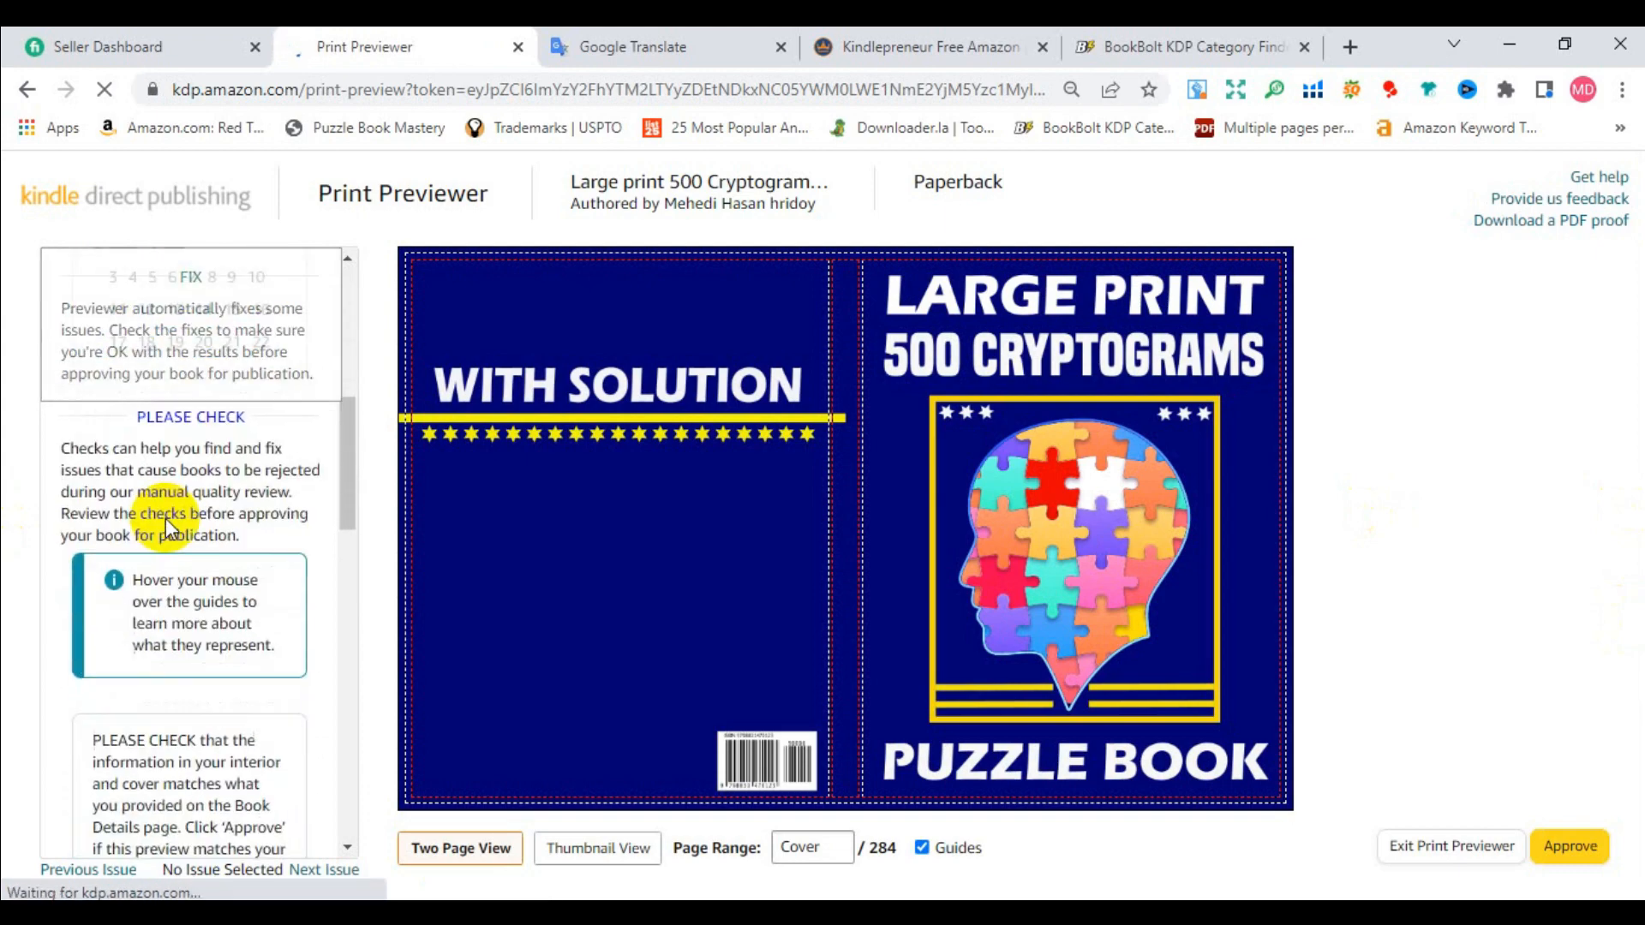
pyautogui.scroll(4, 205, 505)
pyautogui.scroll(3, 233, 456)
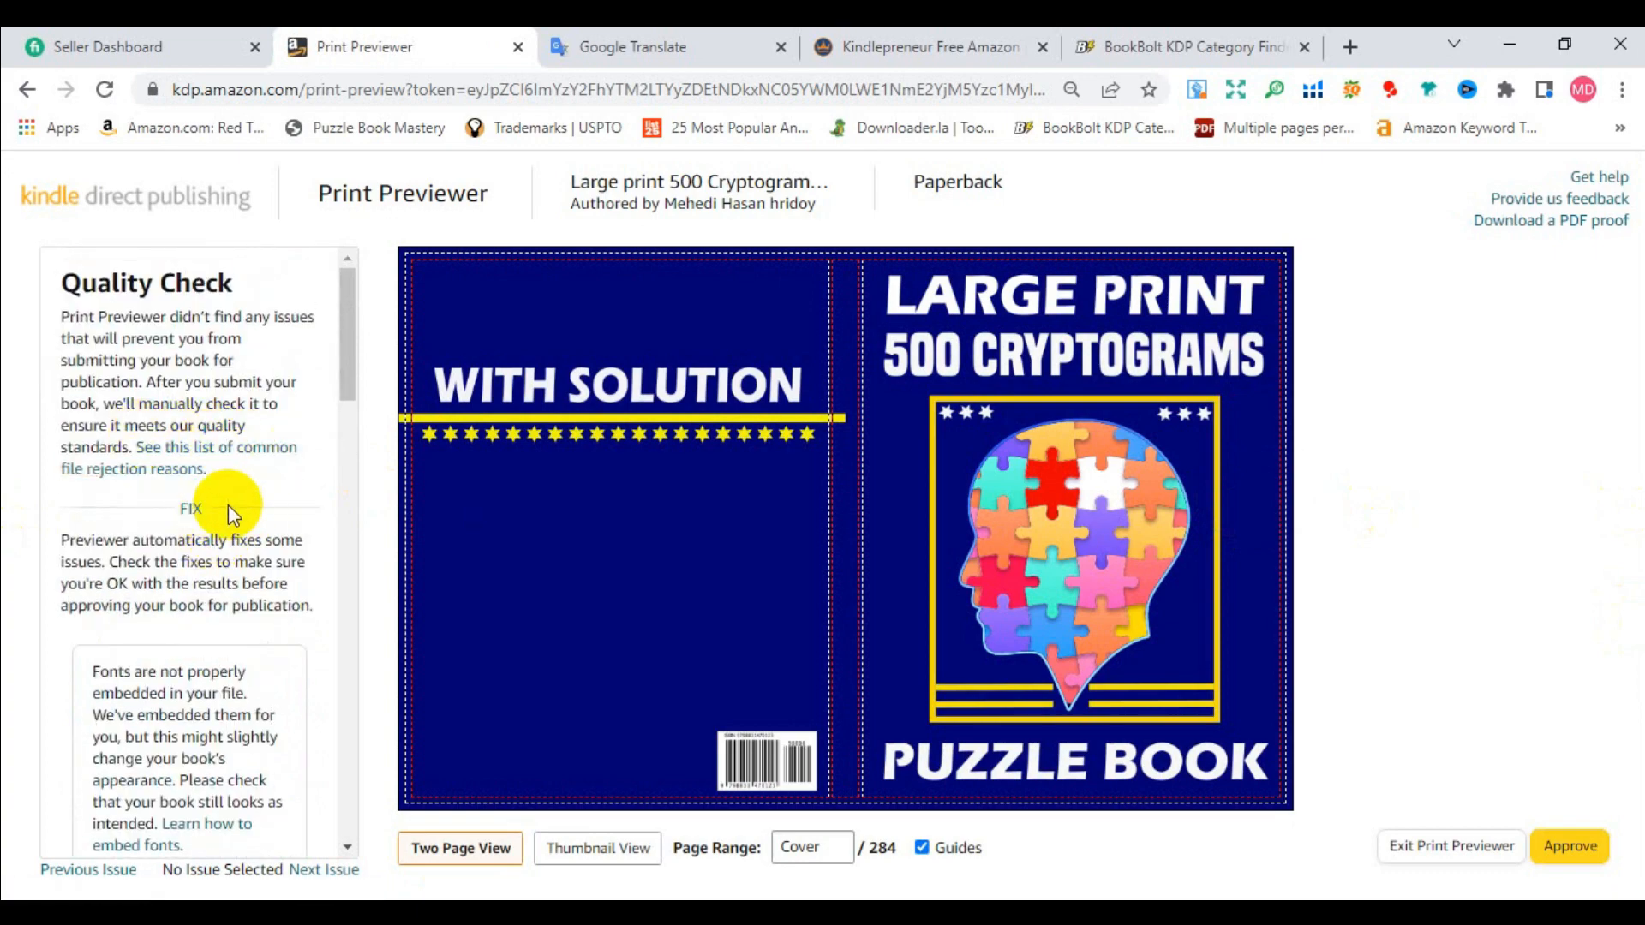
# Examine the title, author name, ISBN and binding type listed under the quality check's Please Check items.
pyautogui.scroll(-2, 231, 503)
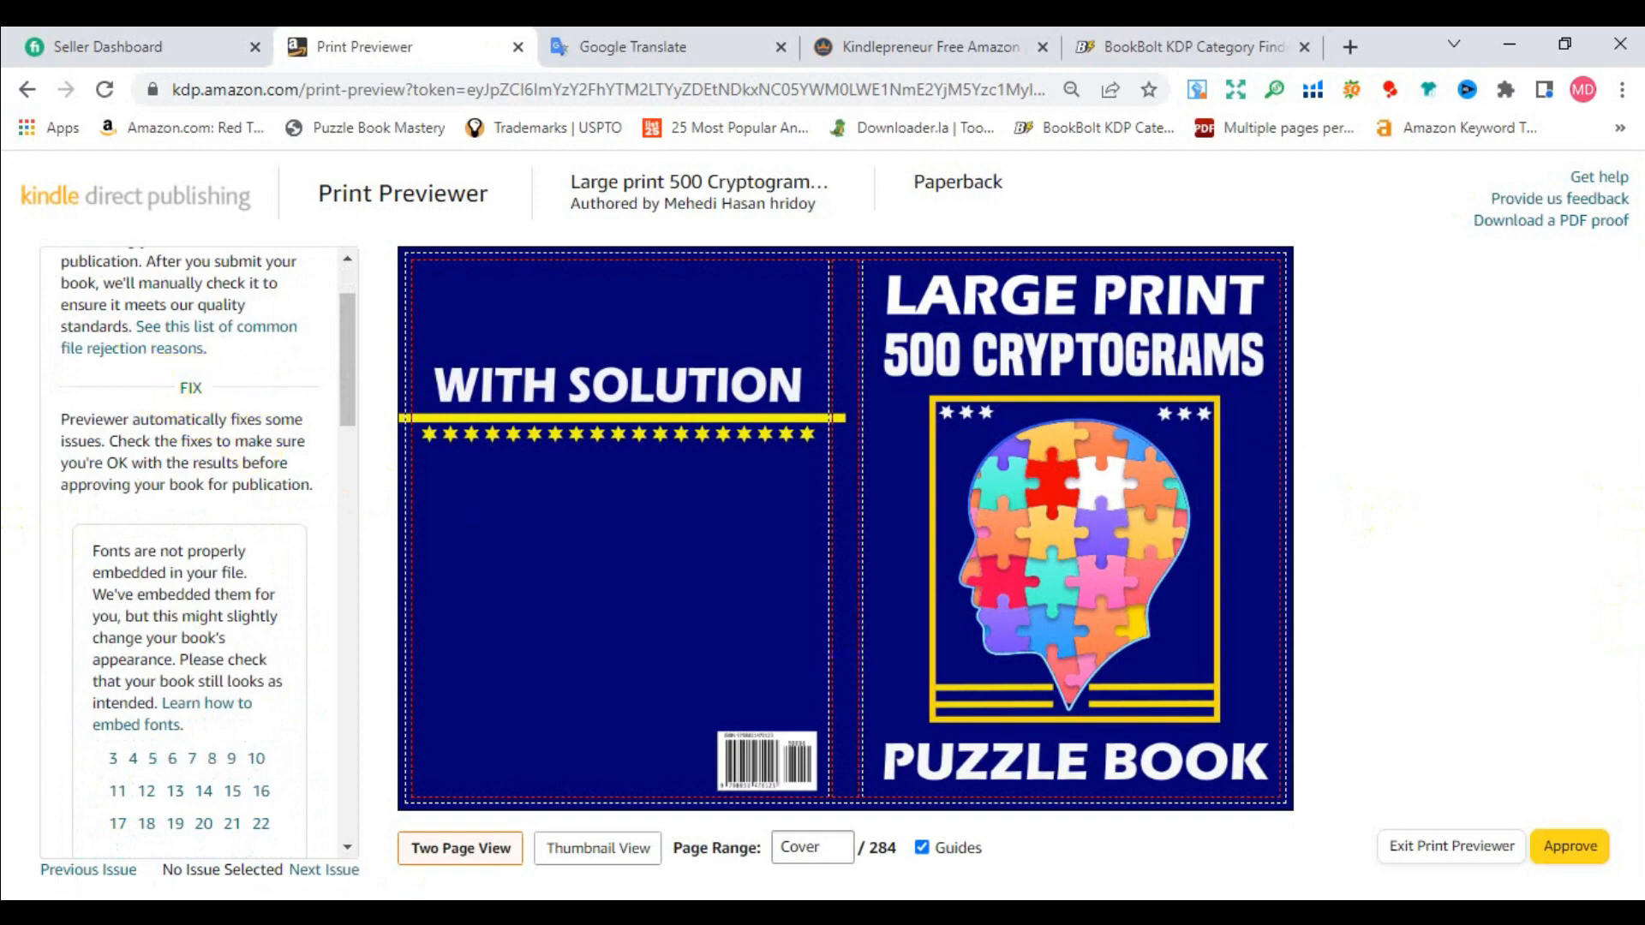
pyautogui.scroll(-1, 143, 591)
pyautogui.scroll(-4, 144, 591)
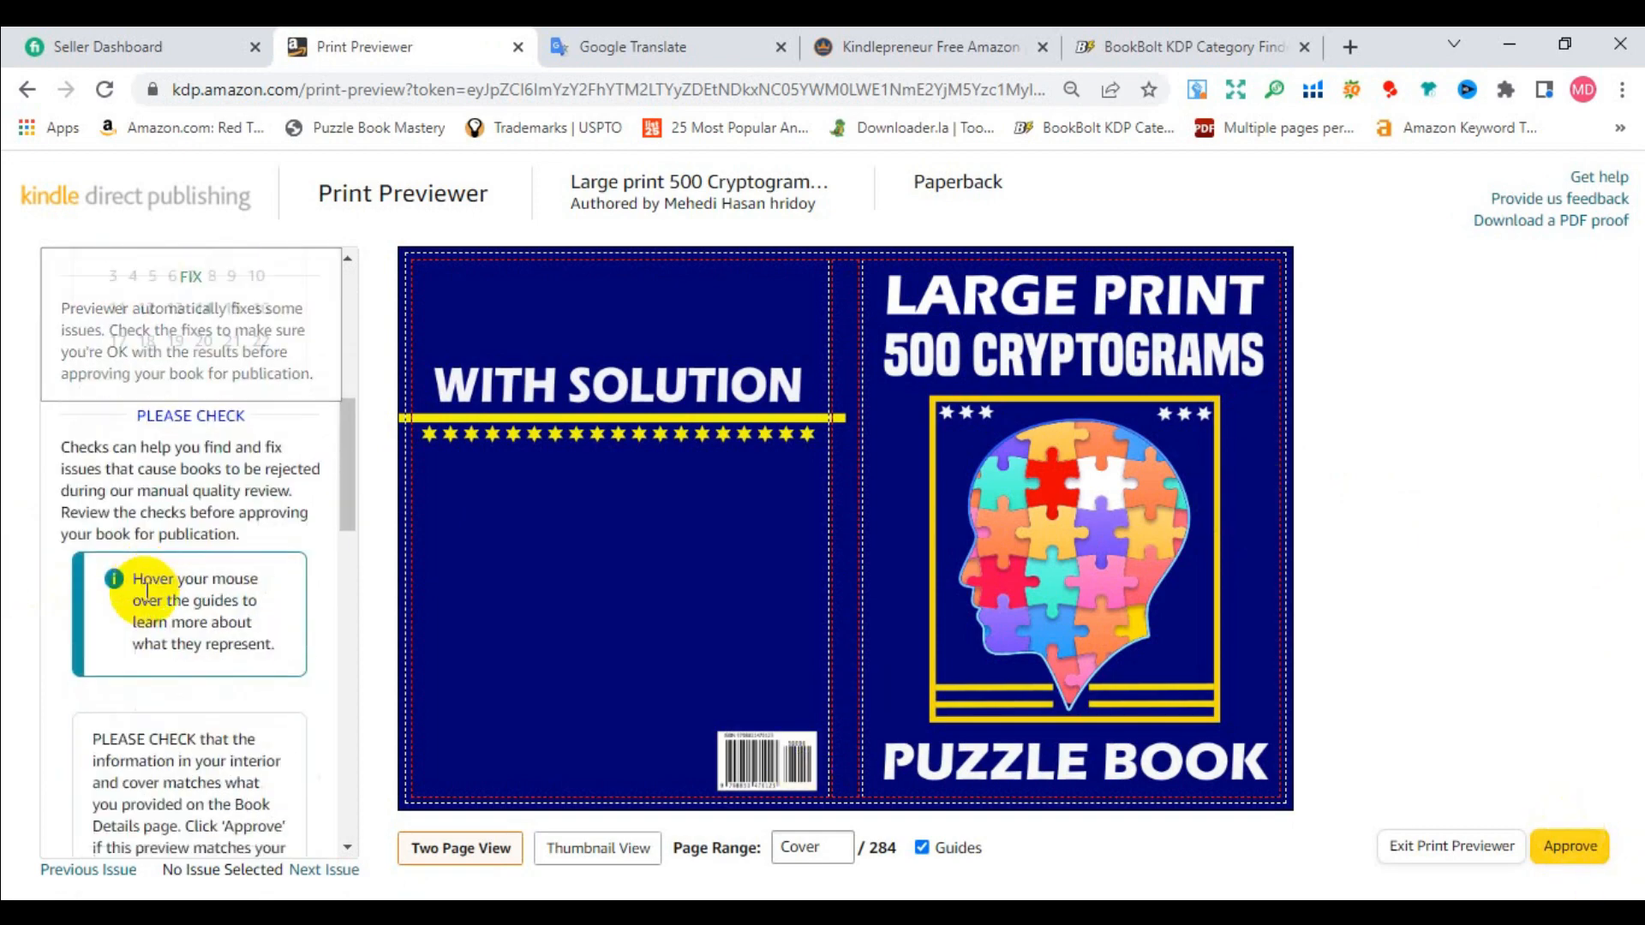
pyautogui.scroll(-3, 212, 455)
pyautogui.scroll(-4, 212, 456)
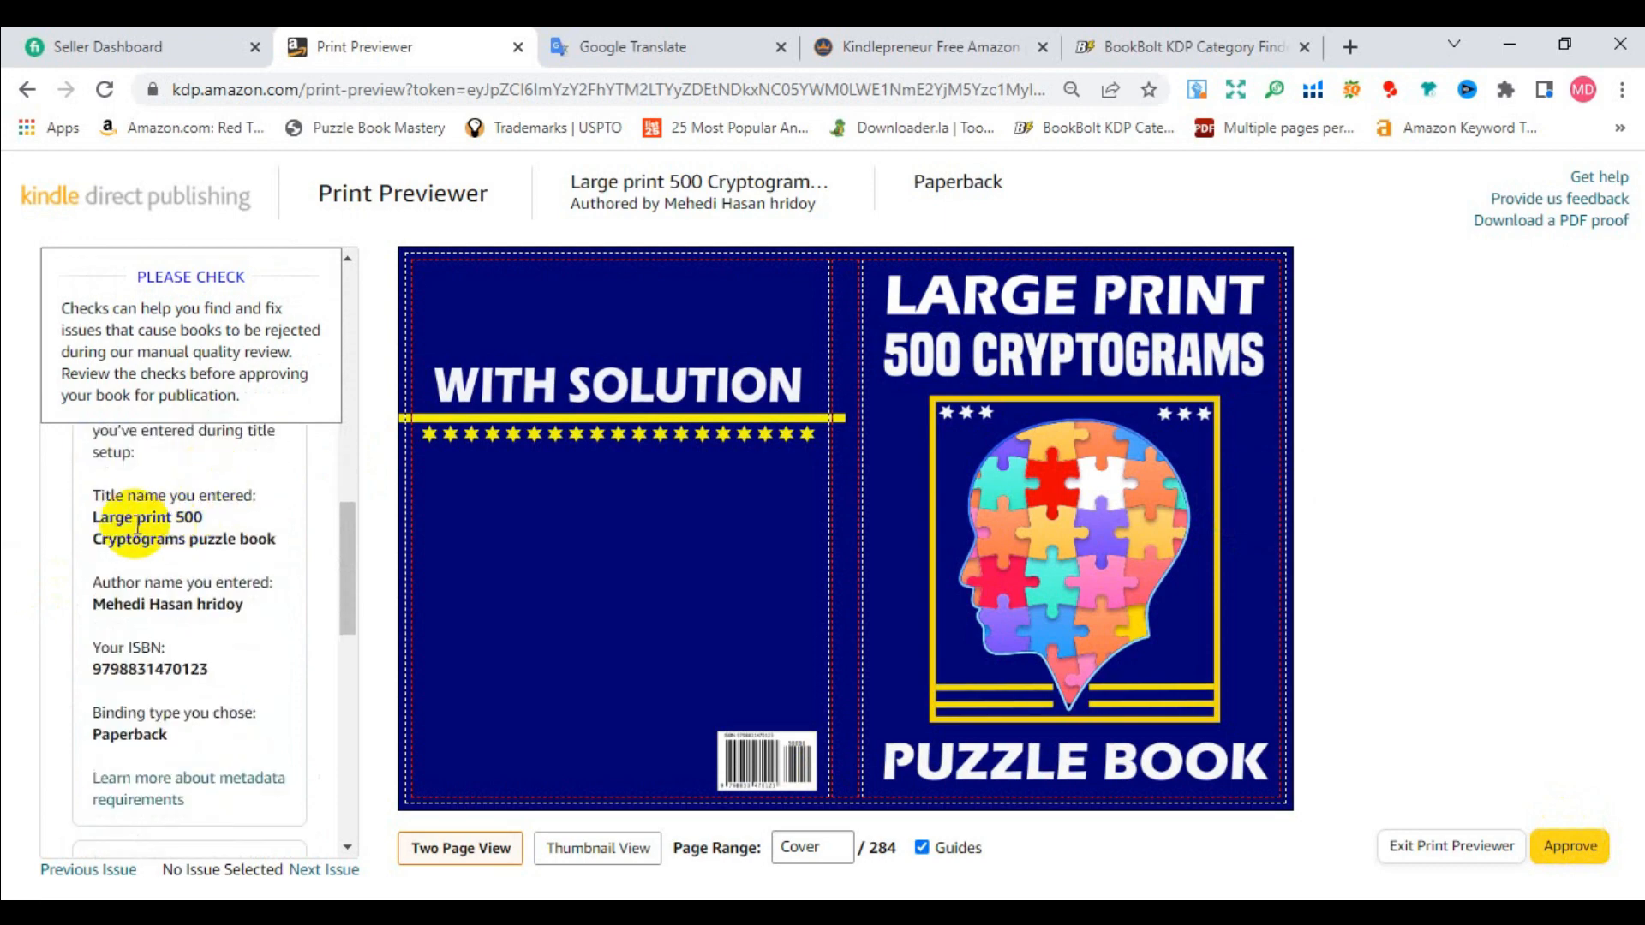
pyautogui.scroll(-1, 296, 531)
pyautogui.scroll(-1, 235, 514)
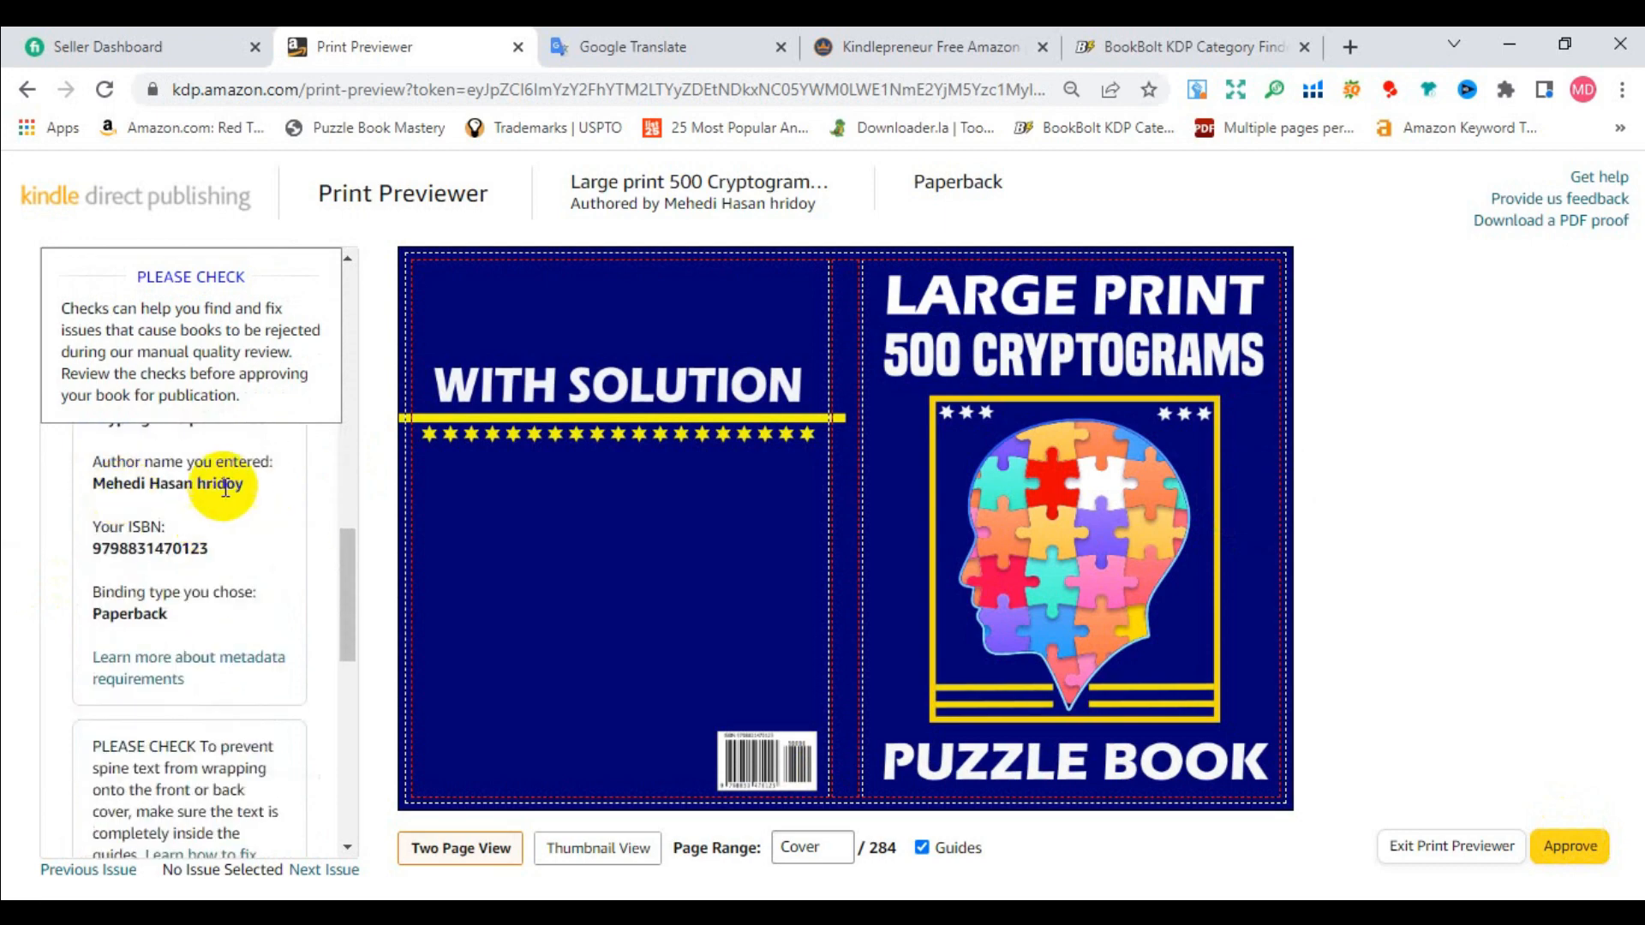
# Review the remaining quality checks on spine text and cut-off content, and approve the print preview.
pyautogui.scroll(-2, 221, 480)
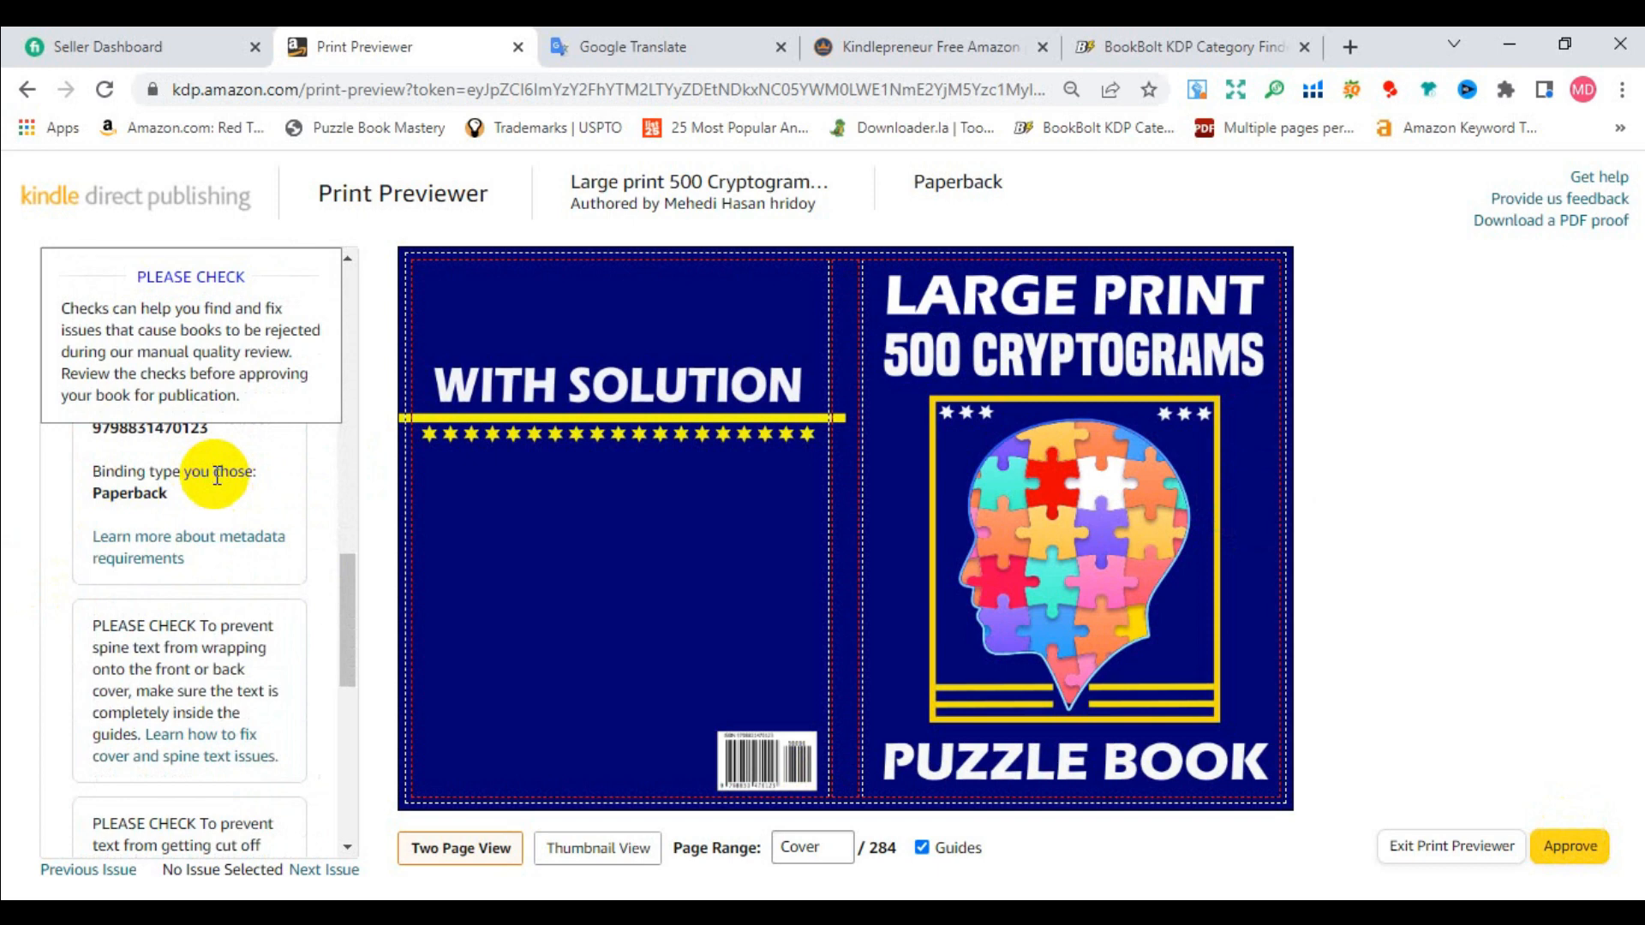
pyautogui.scroll(-4, 272, 546)
pyautogui.scroll(3, 257, 577)
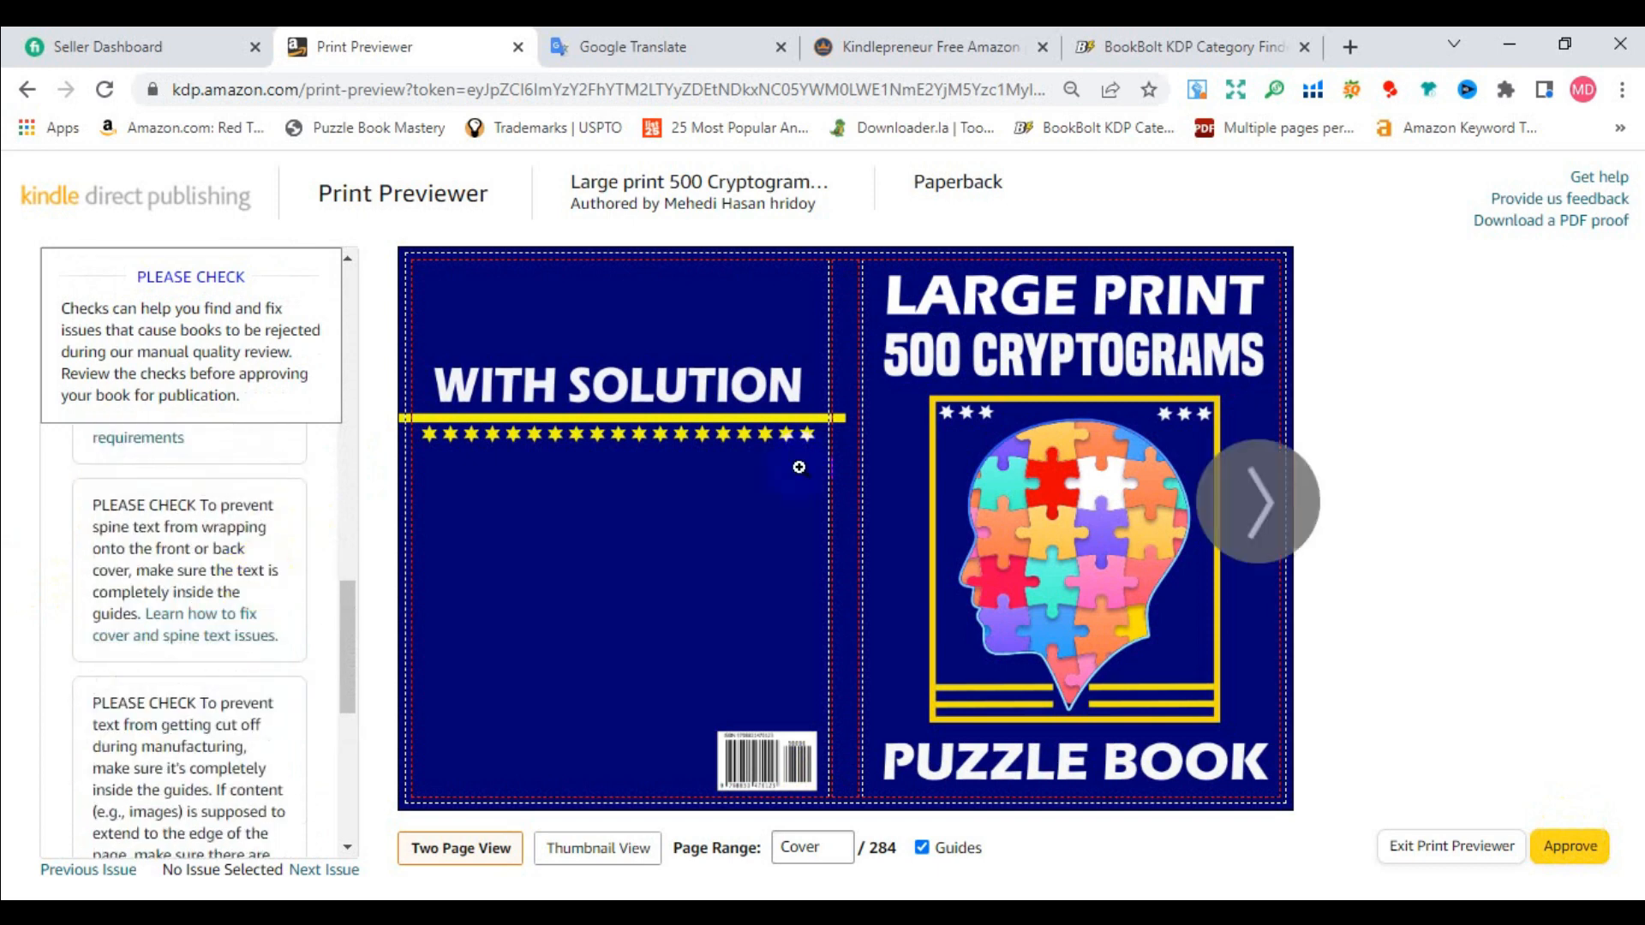
pyautogui.click(1596, 849)
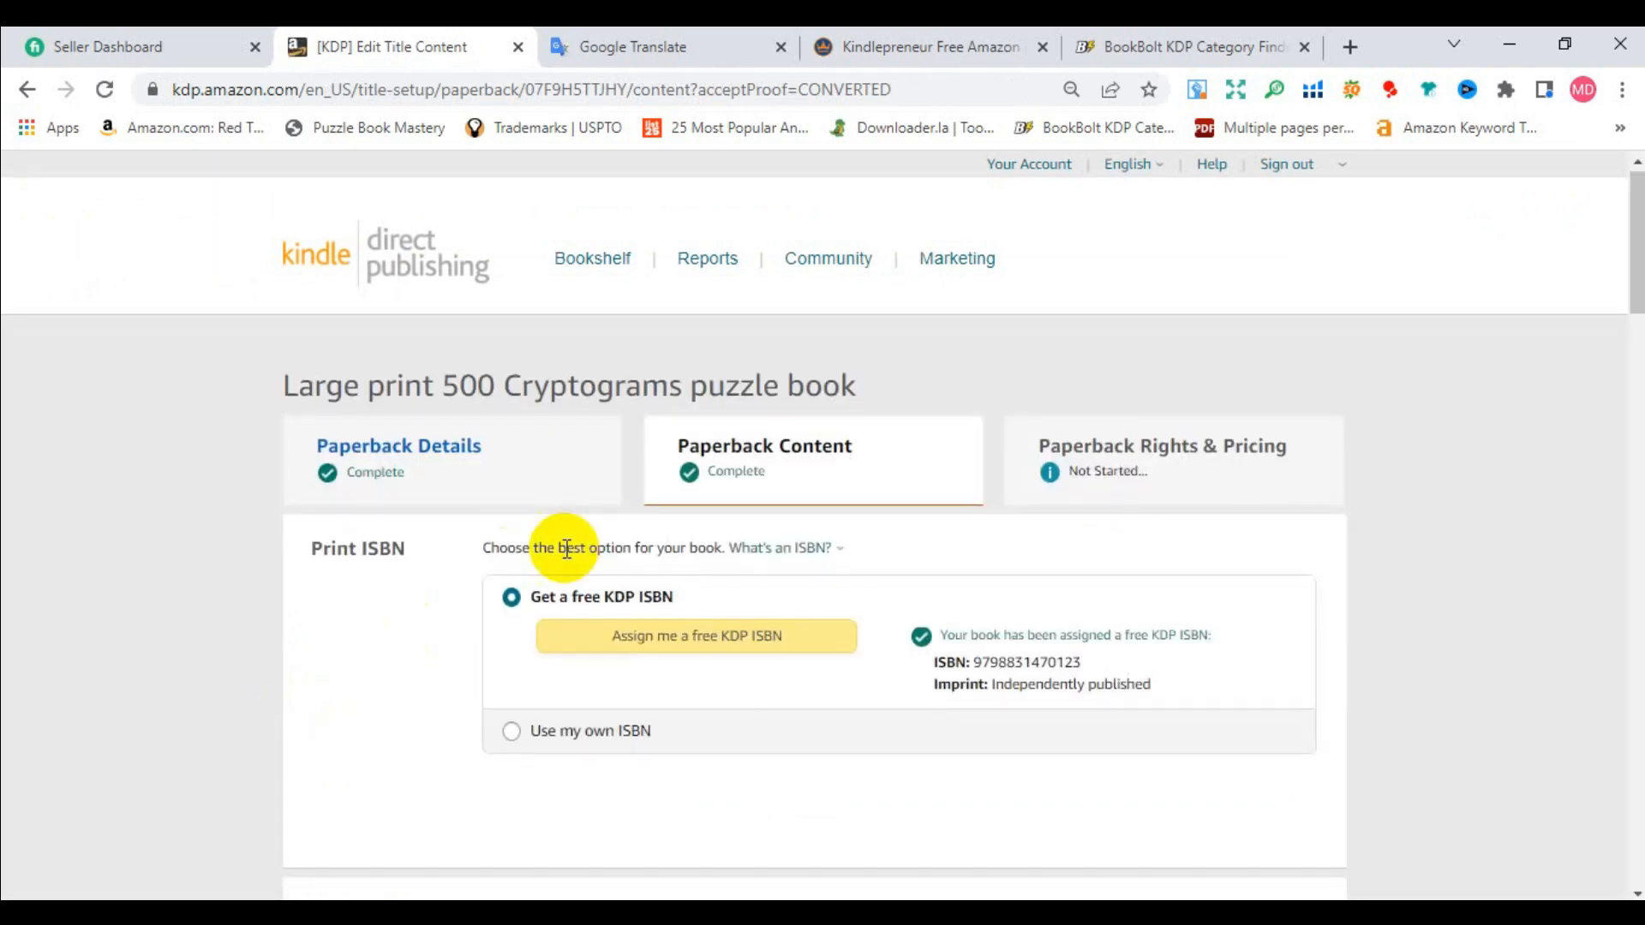
# Save the paperback content and continue to the rights and pricing page.
pyautogui.scroll(-12, 787, 513)
pyautogui.scroll(-10, 787, 513)
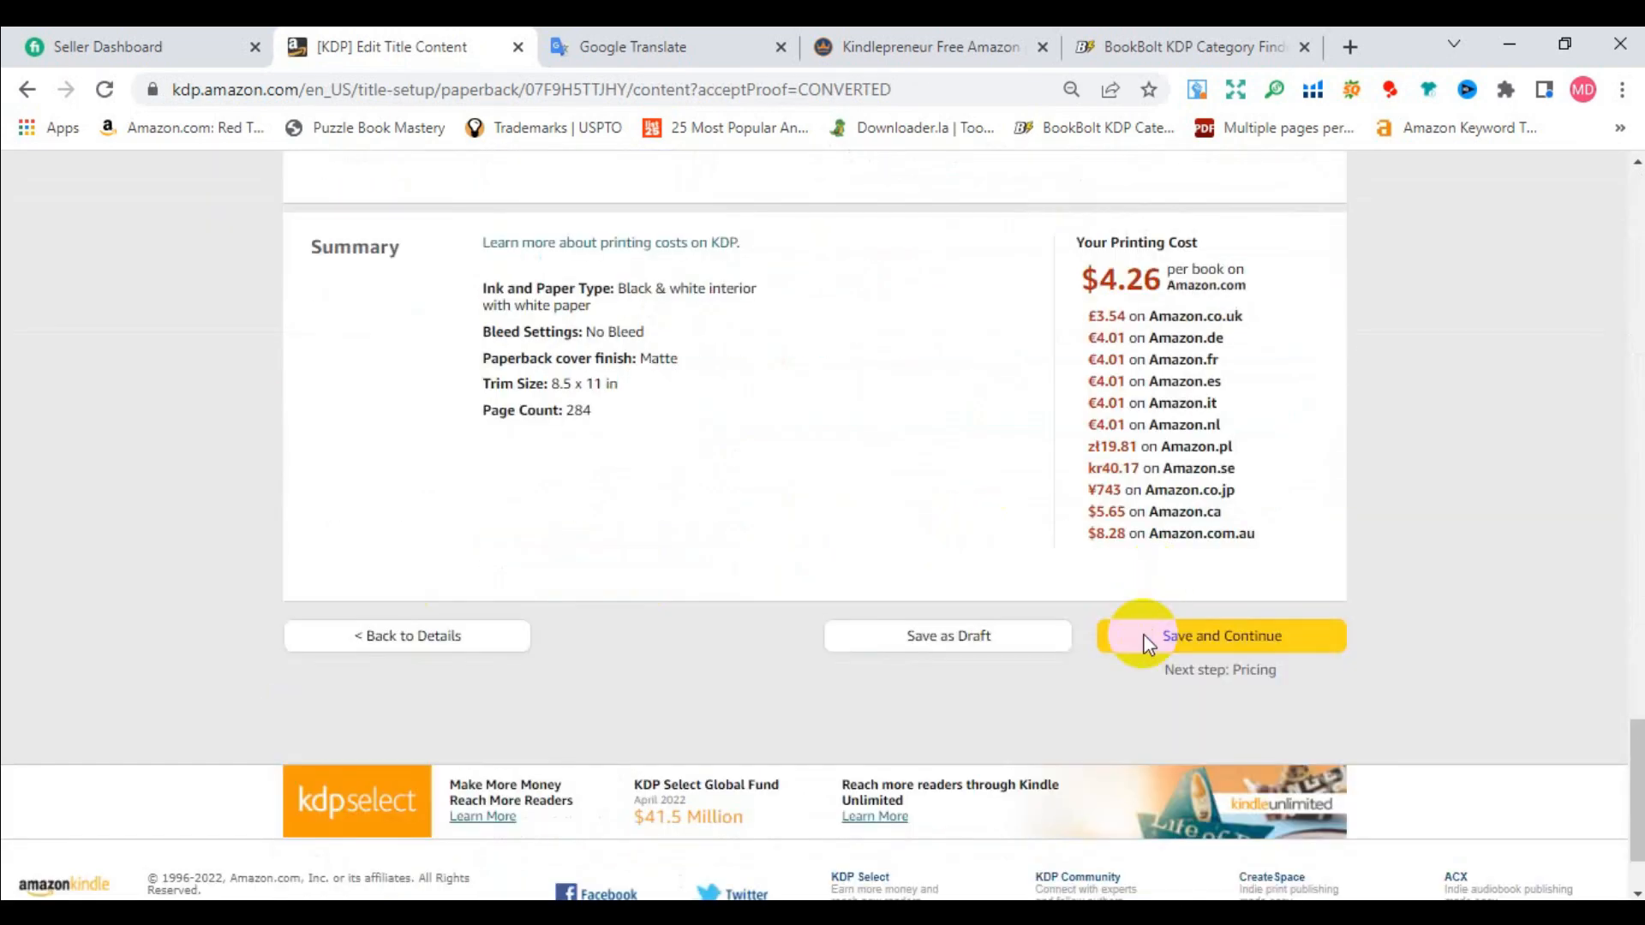
pyautogui.click(1146, 638)
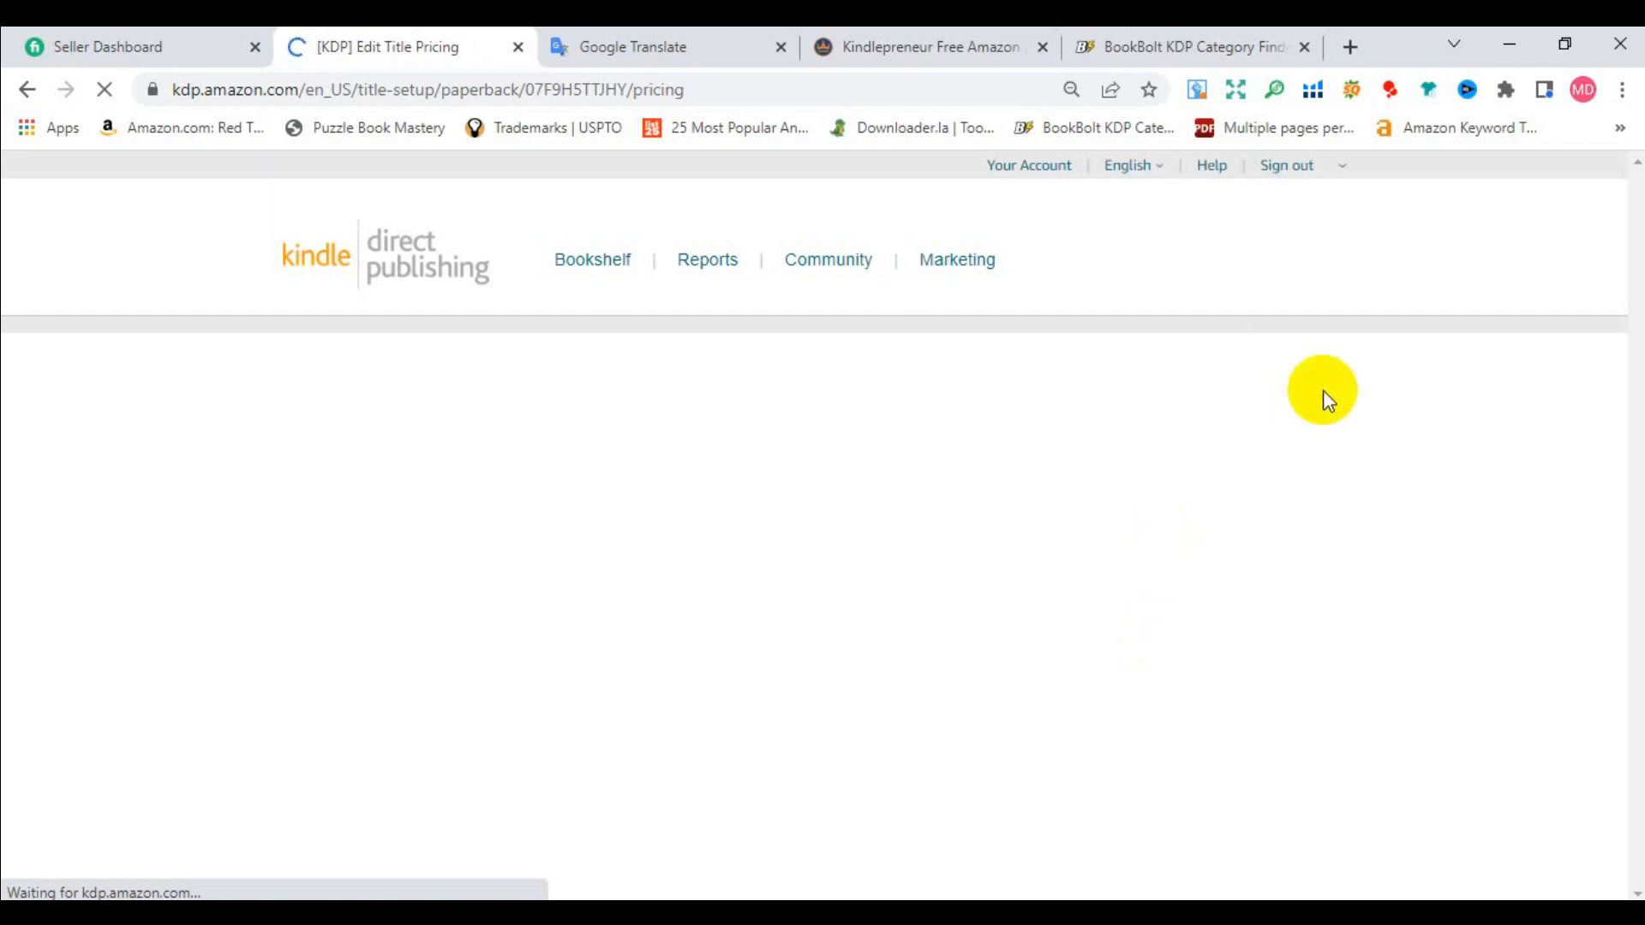
# Set the Amazon.com list price to 9.99 USD.
pyautogui.scroll(-6, 1225, 403)
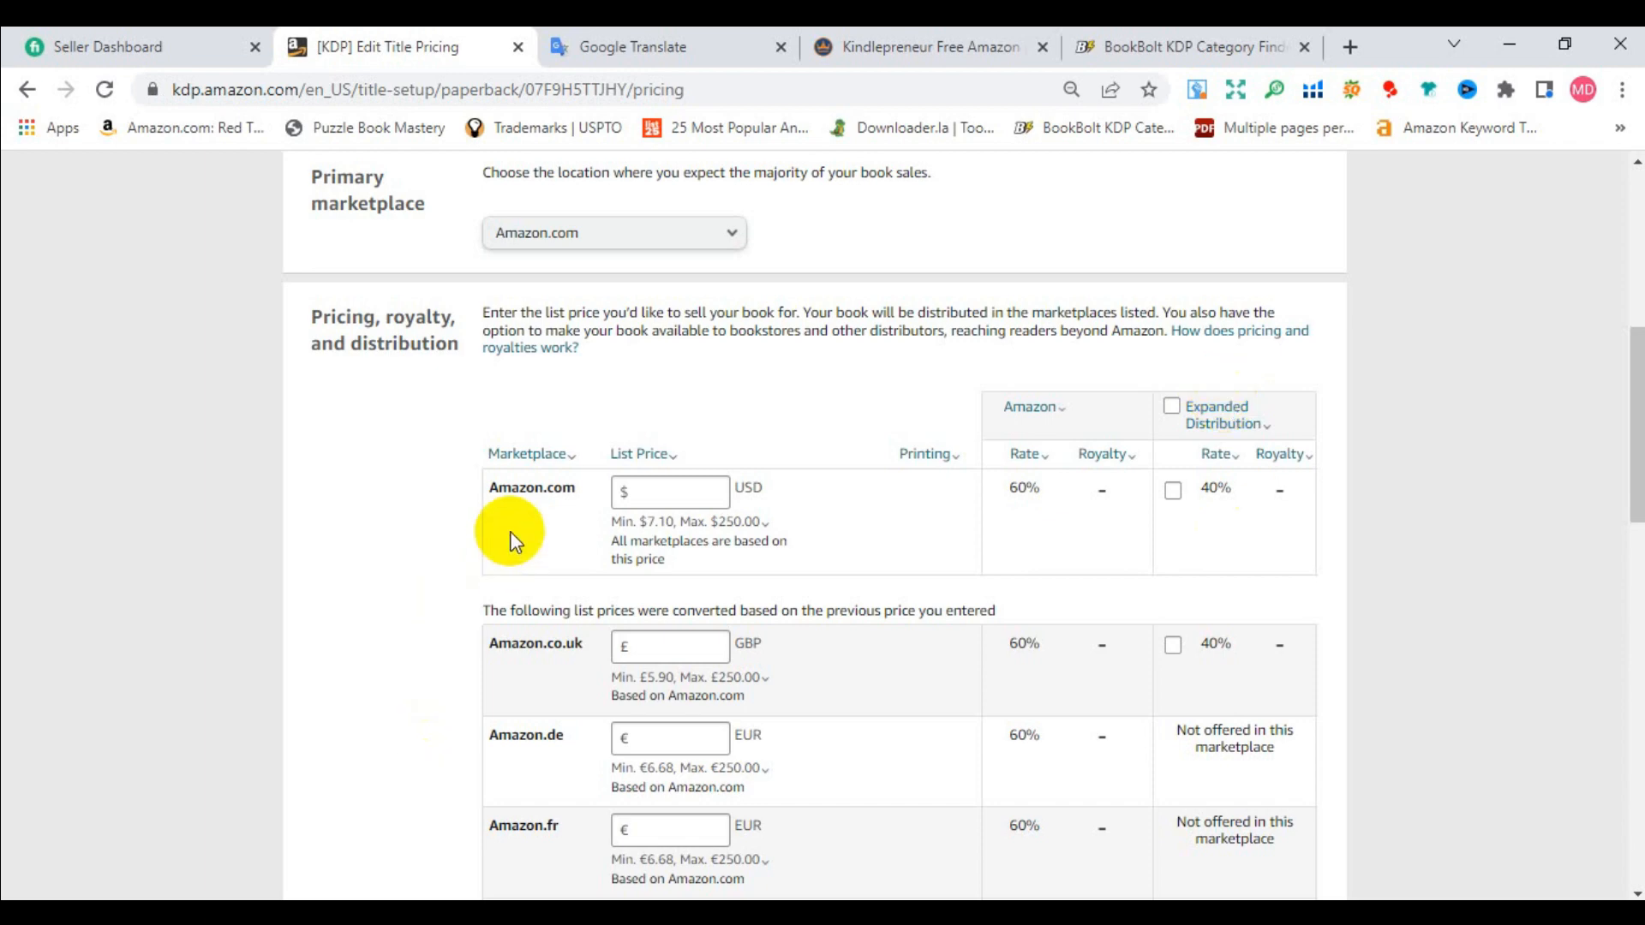
pyautogui.click(668, 483)
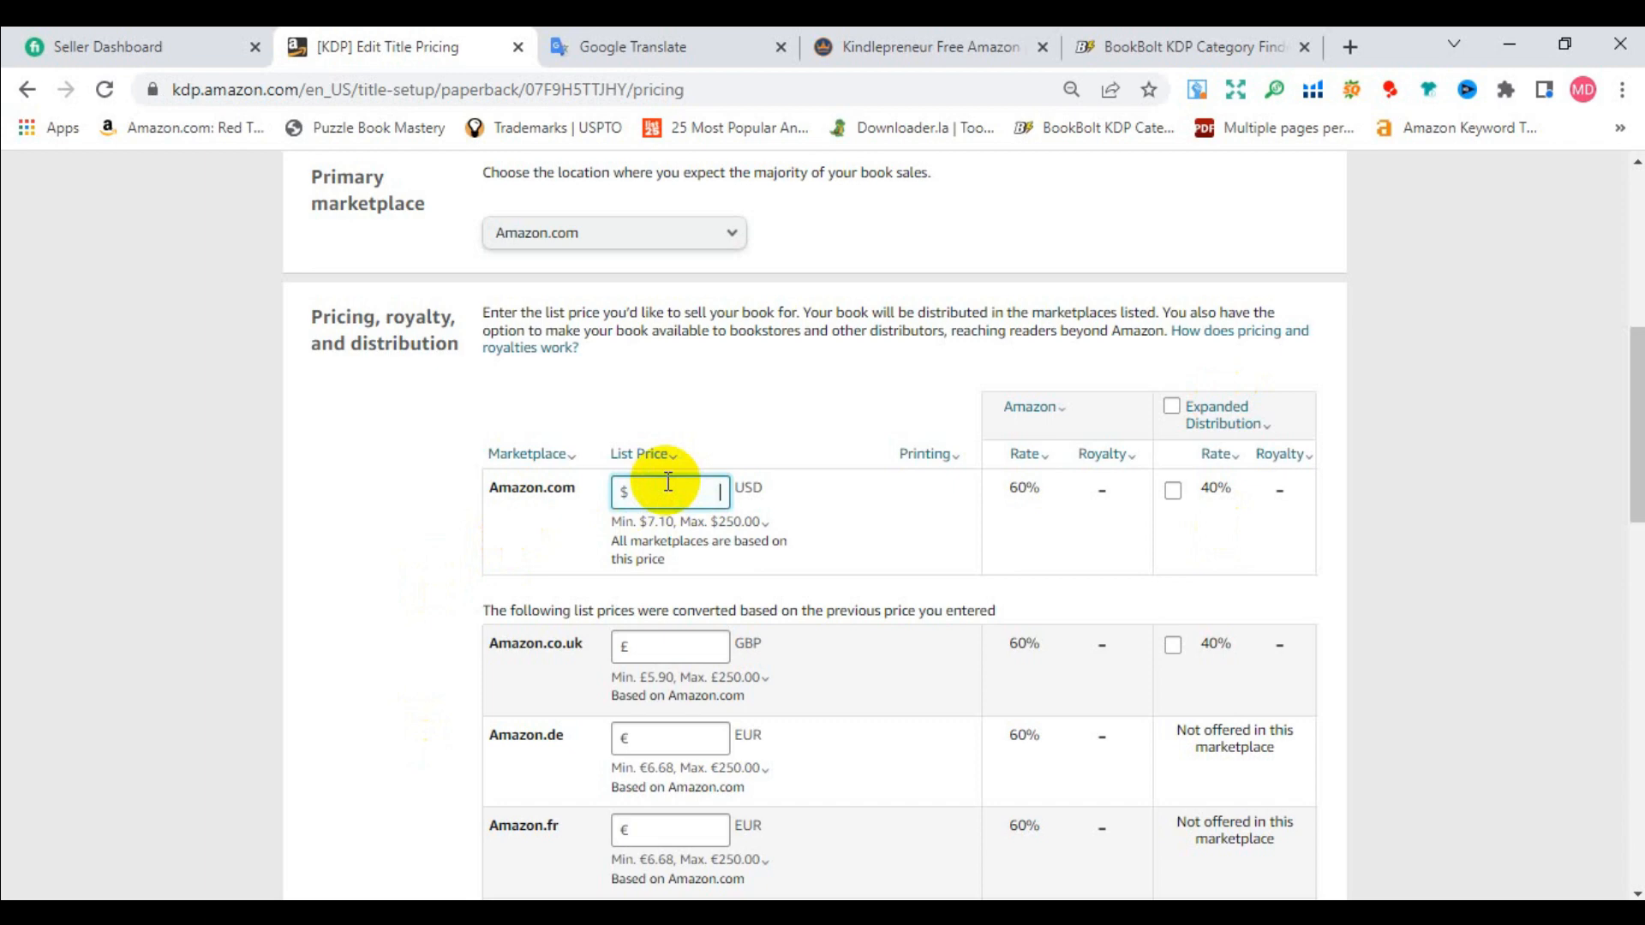
pyautogui.write('9.99')
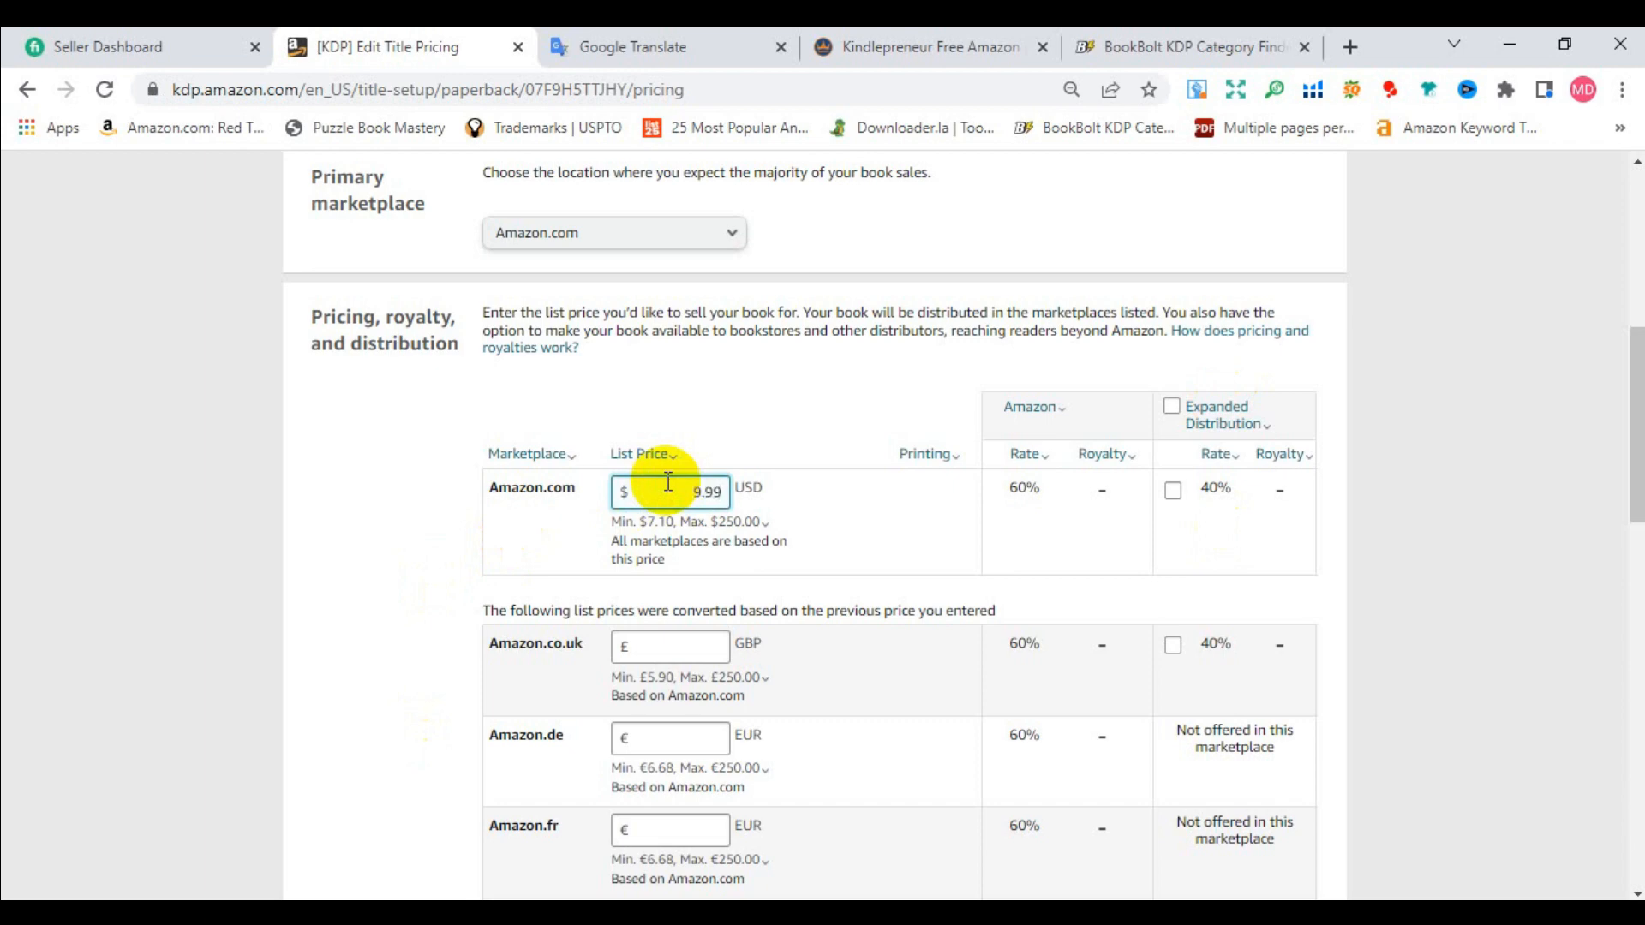
pyautogui.click(491, 560)
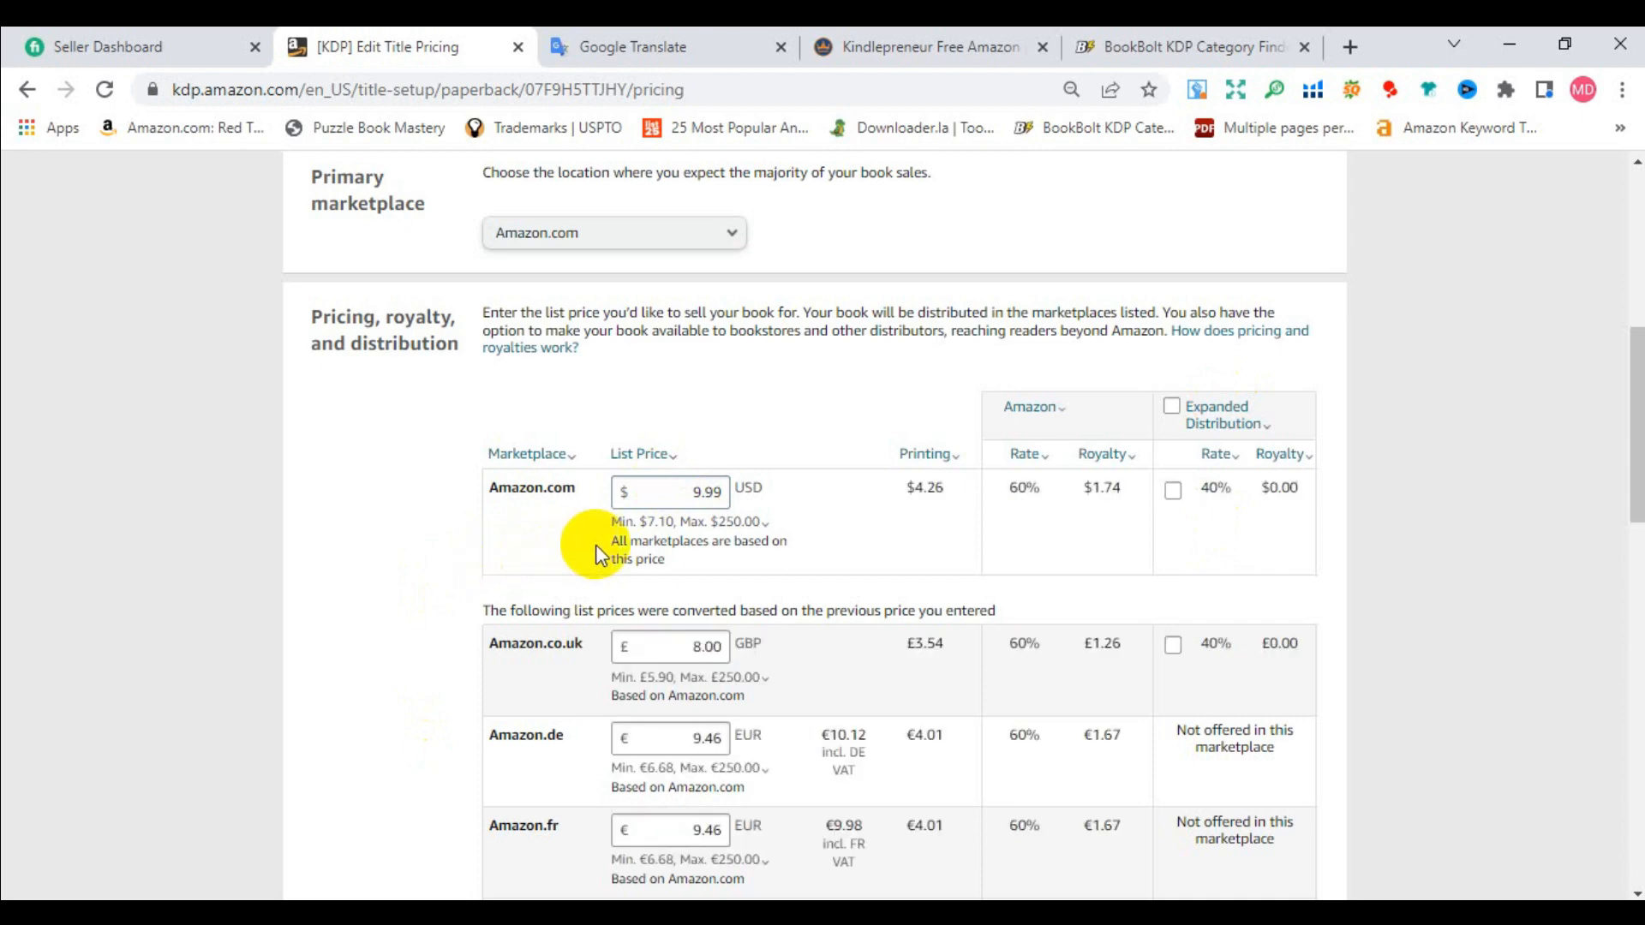
# Set the Amazon.com list price to 10.99 USD so the other marketplace prices convert from it.
pyautogui.moveTo(701, 495); pyautogui.dragTo(685, 495)
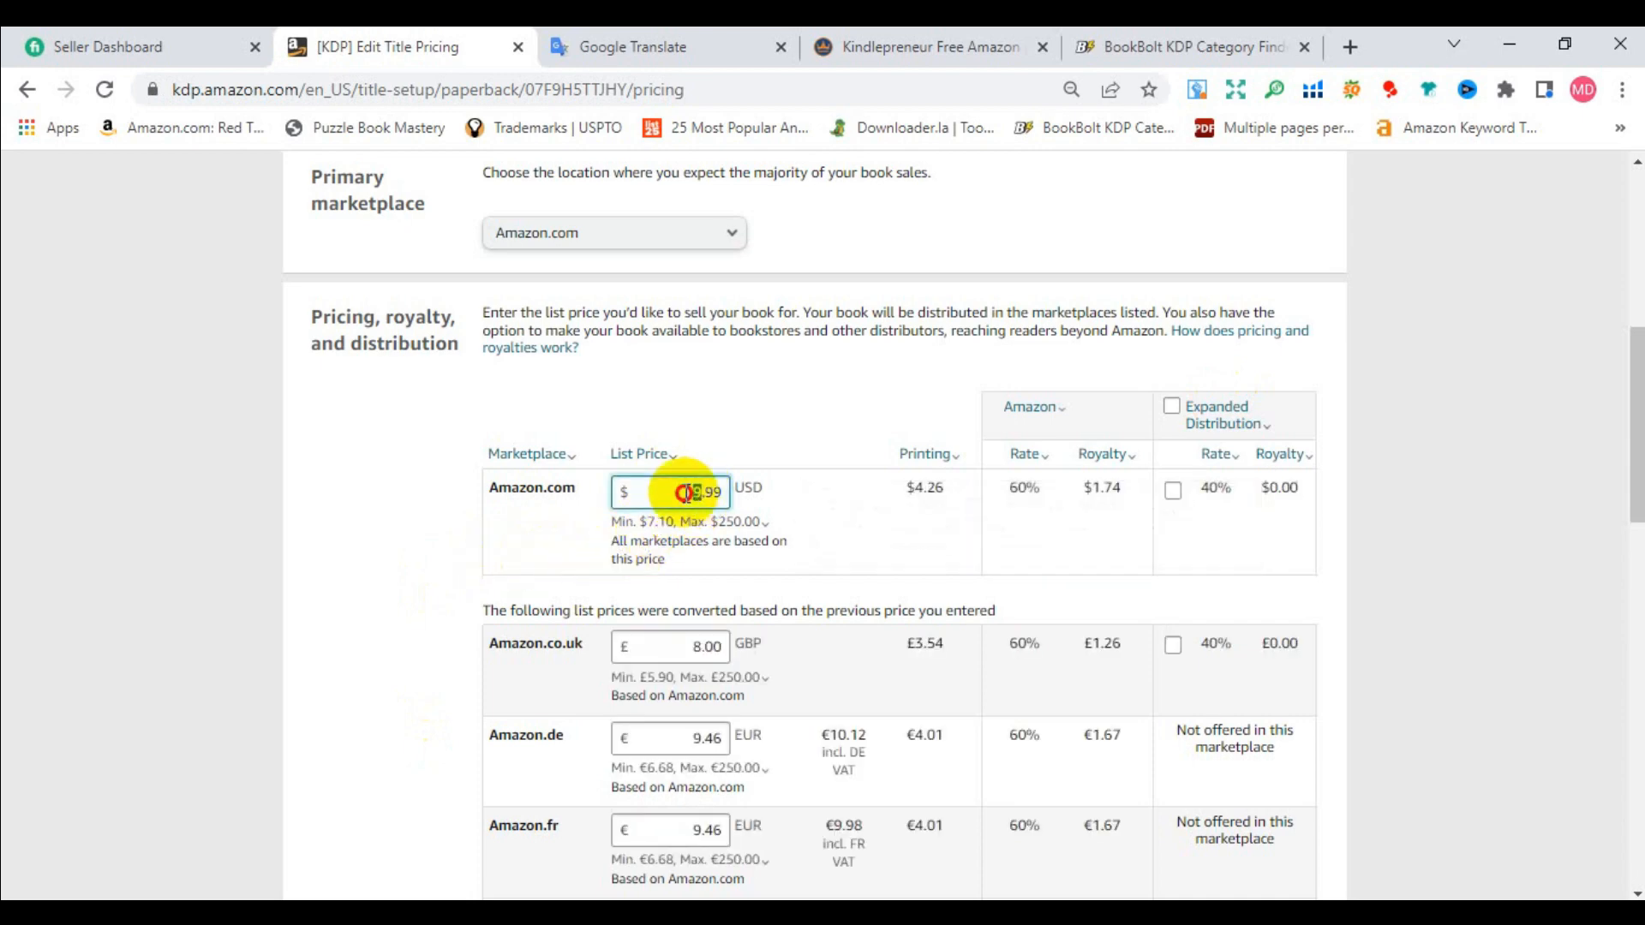
pyautogui.write('10')
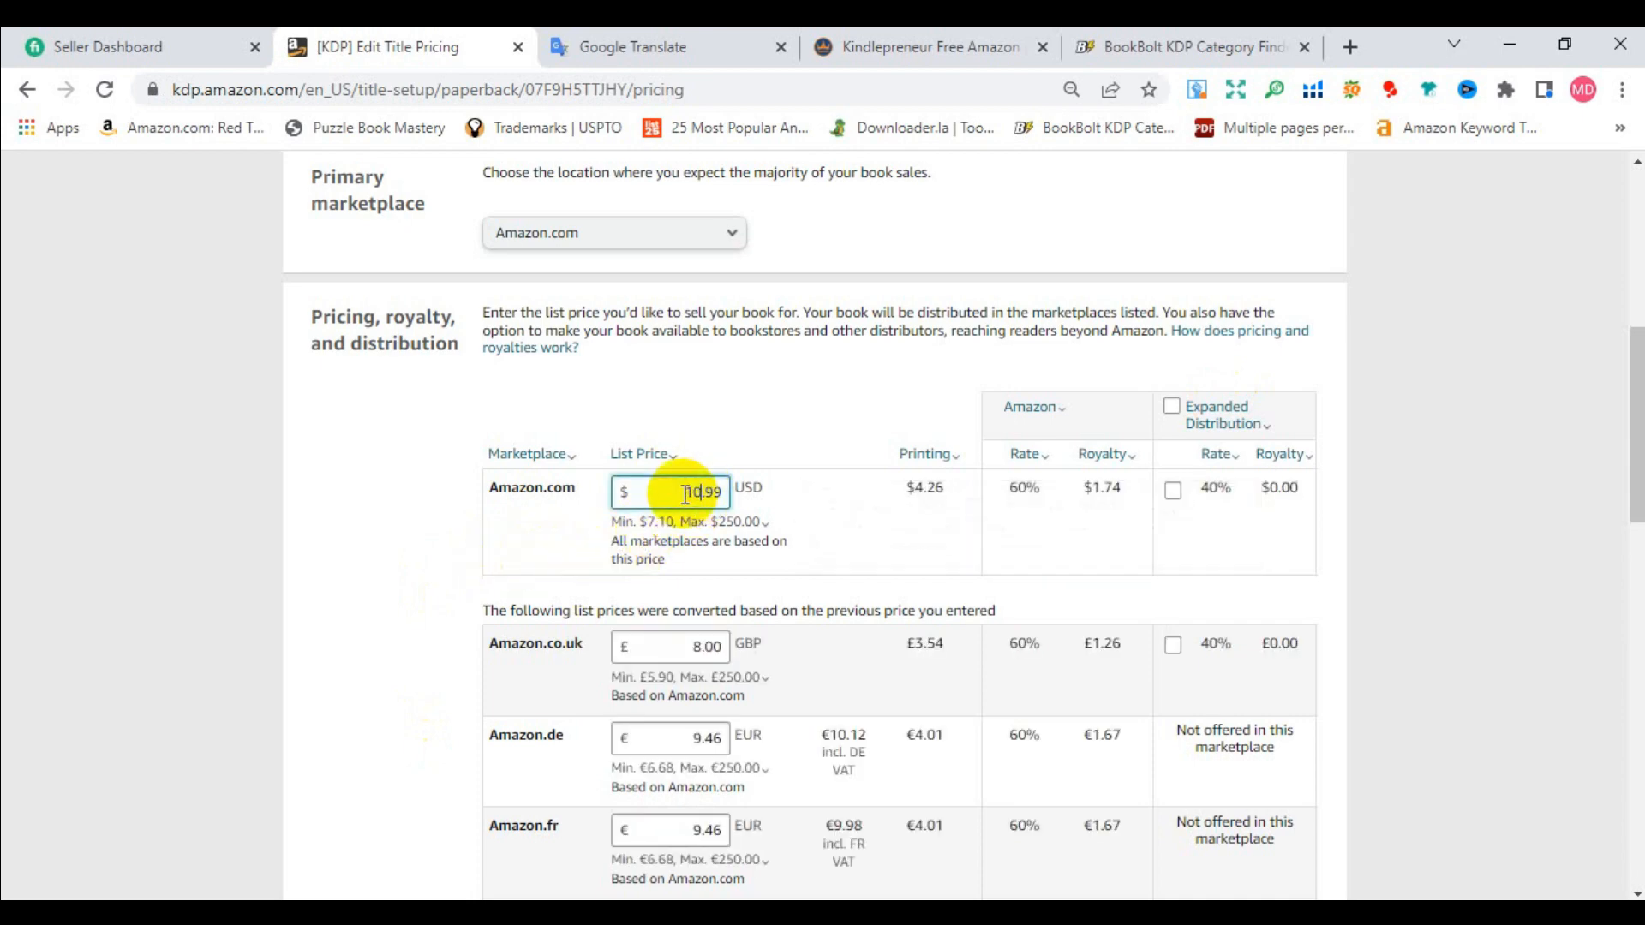
pyautogui.click(569, 535)
# Examine the royalty for Amazon.com, and the converted list price and royalty for Amazon.co.uk.
pyautogui.moveTo(790, 529)
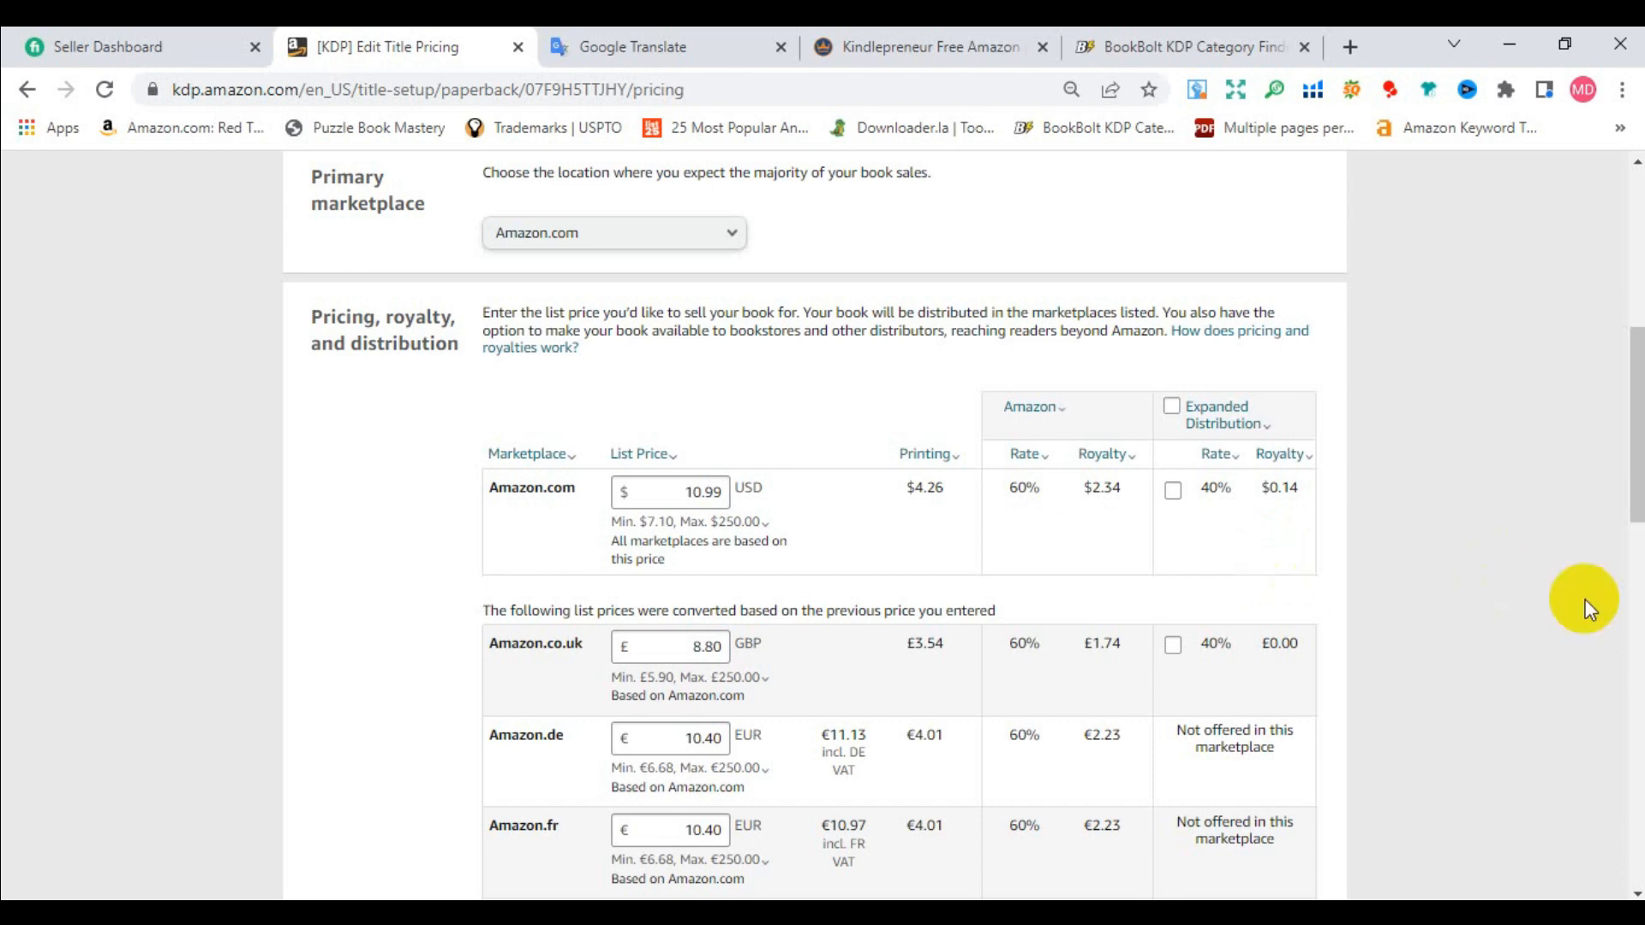
pyautogui.tripleClick(1108, 485)
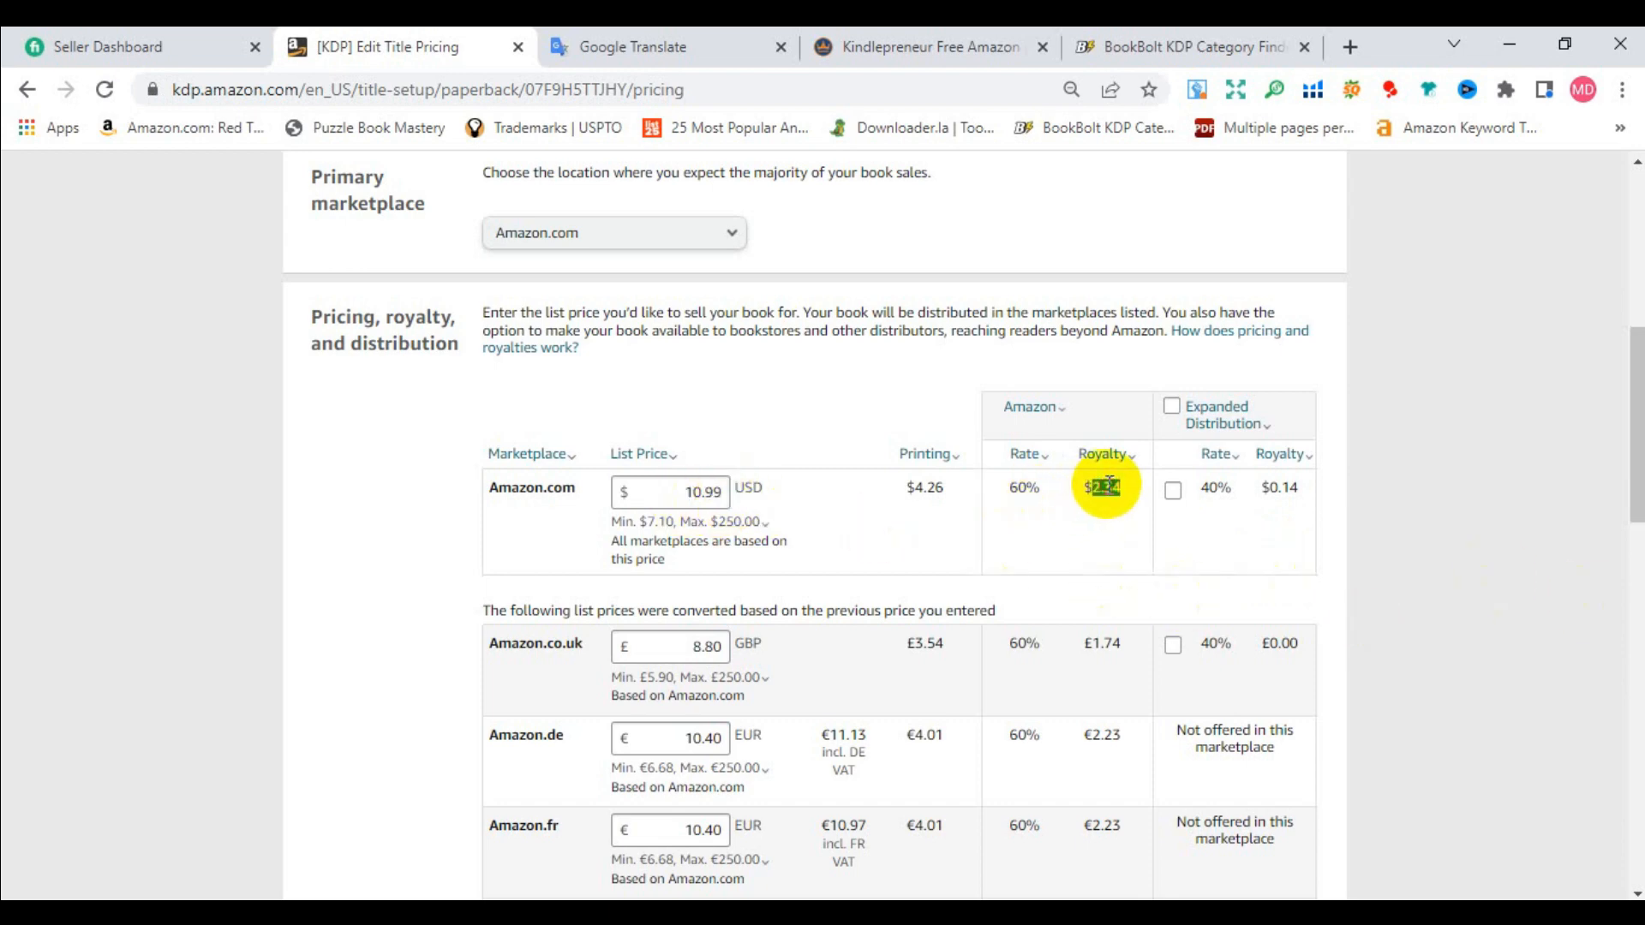
pyautogui.scroll(-3, 930, 495)
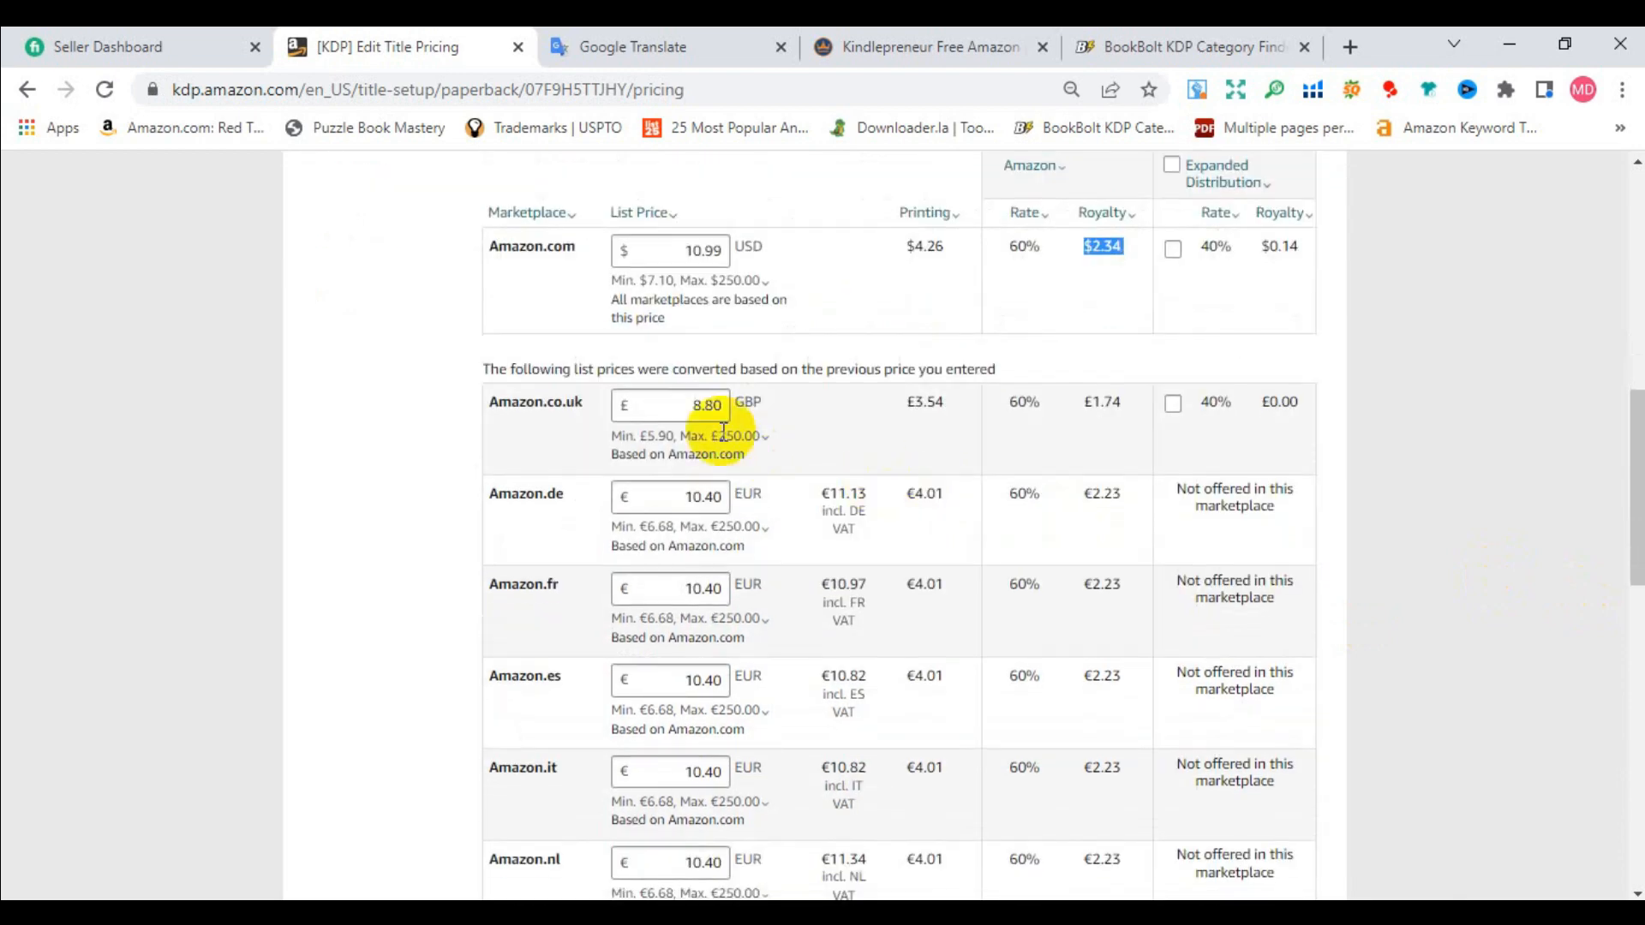
pyautogui.click(530, 407)
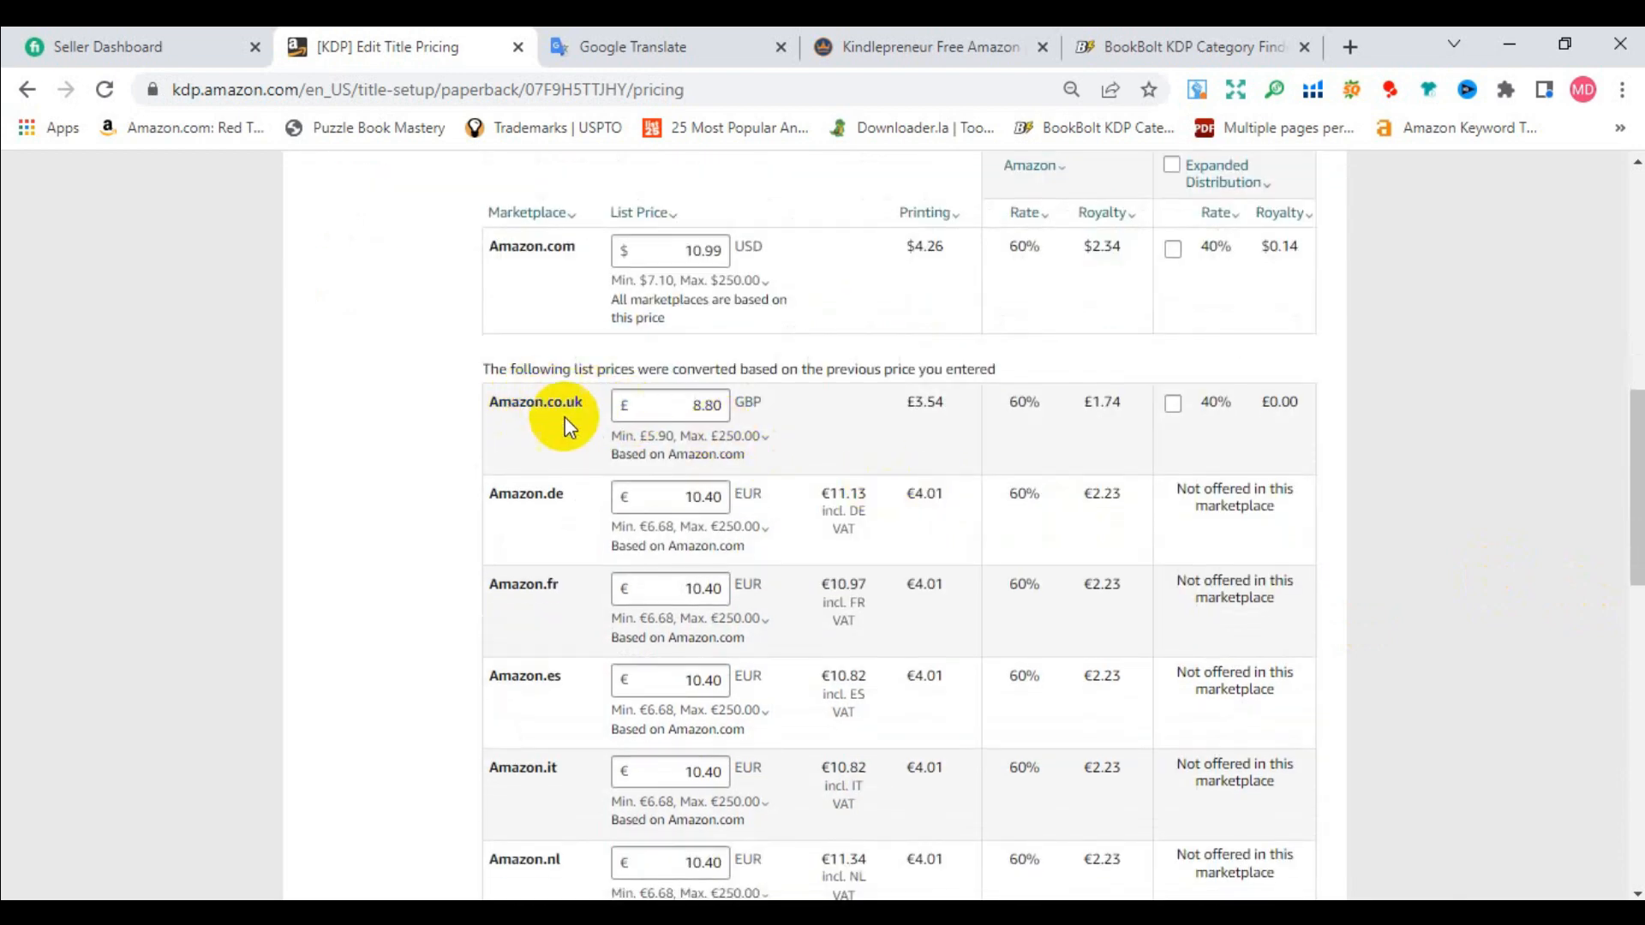
pyautogui.click(711, 404)
pyautogui.moveTo(724, 403); pyautogui.dragTo(690, 403)
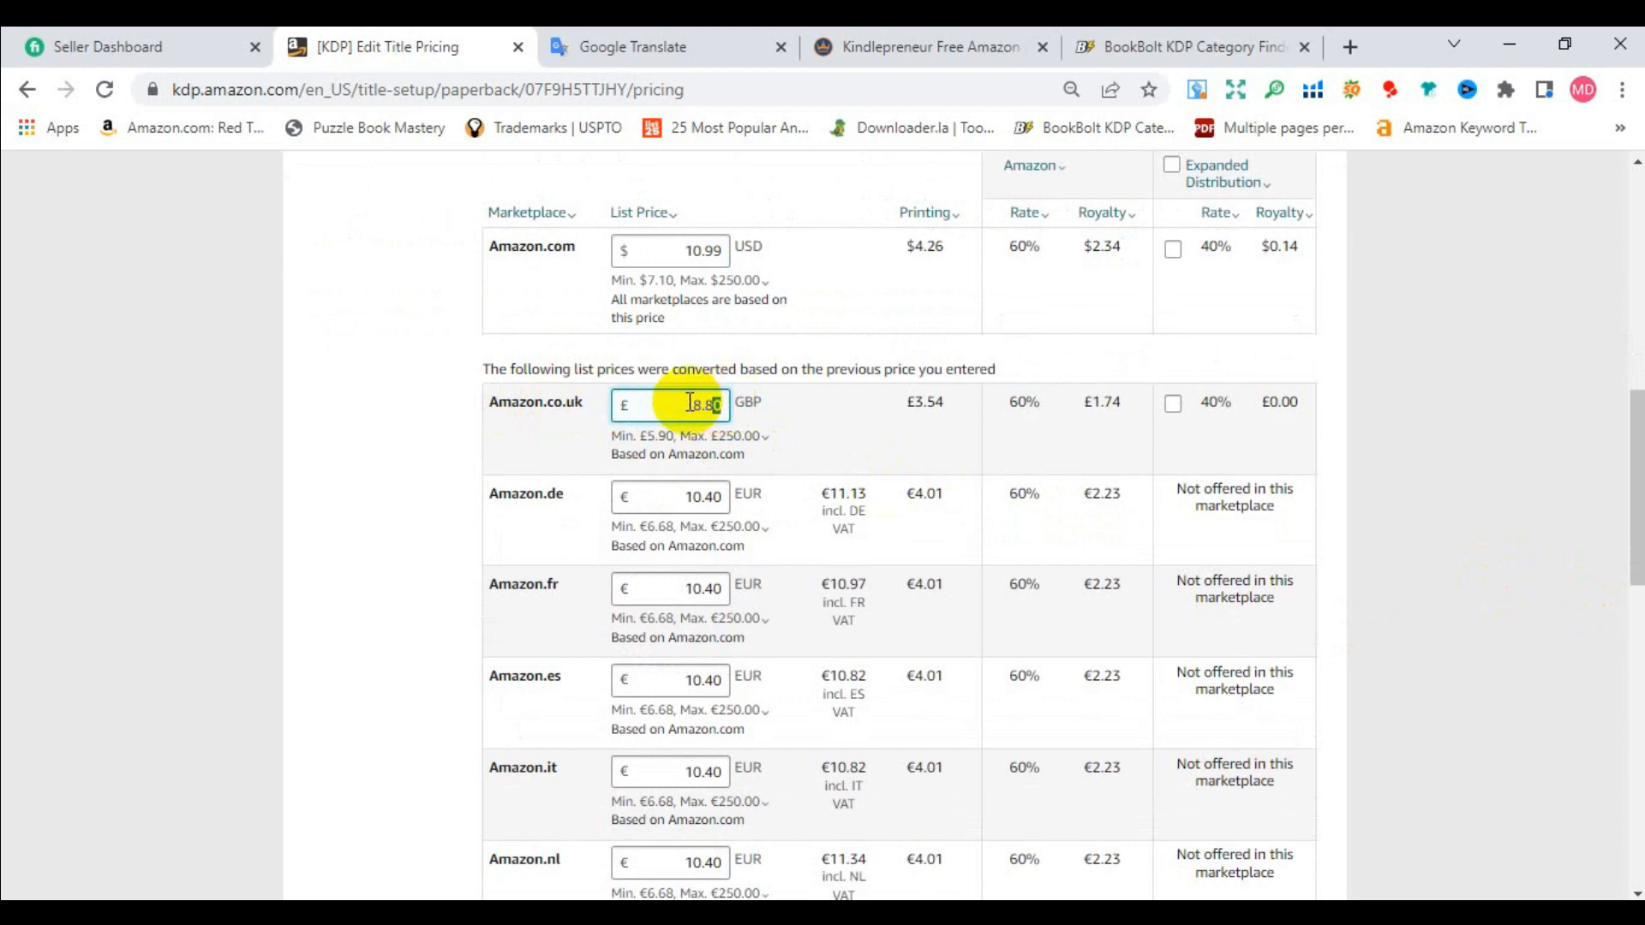
pyautogui.click(703, 406)
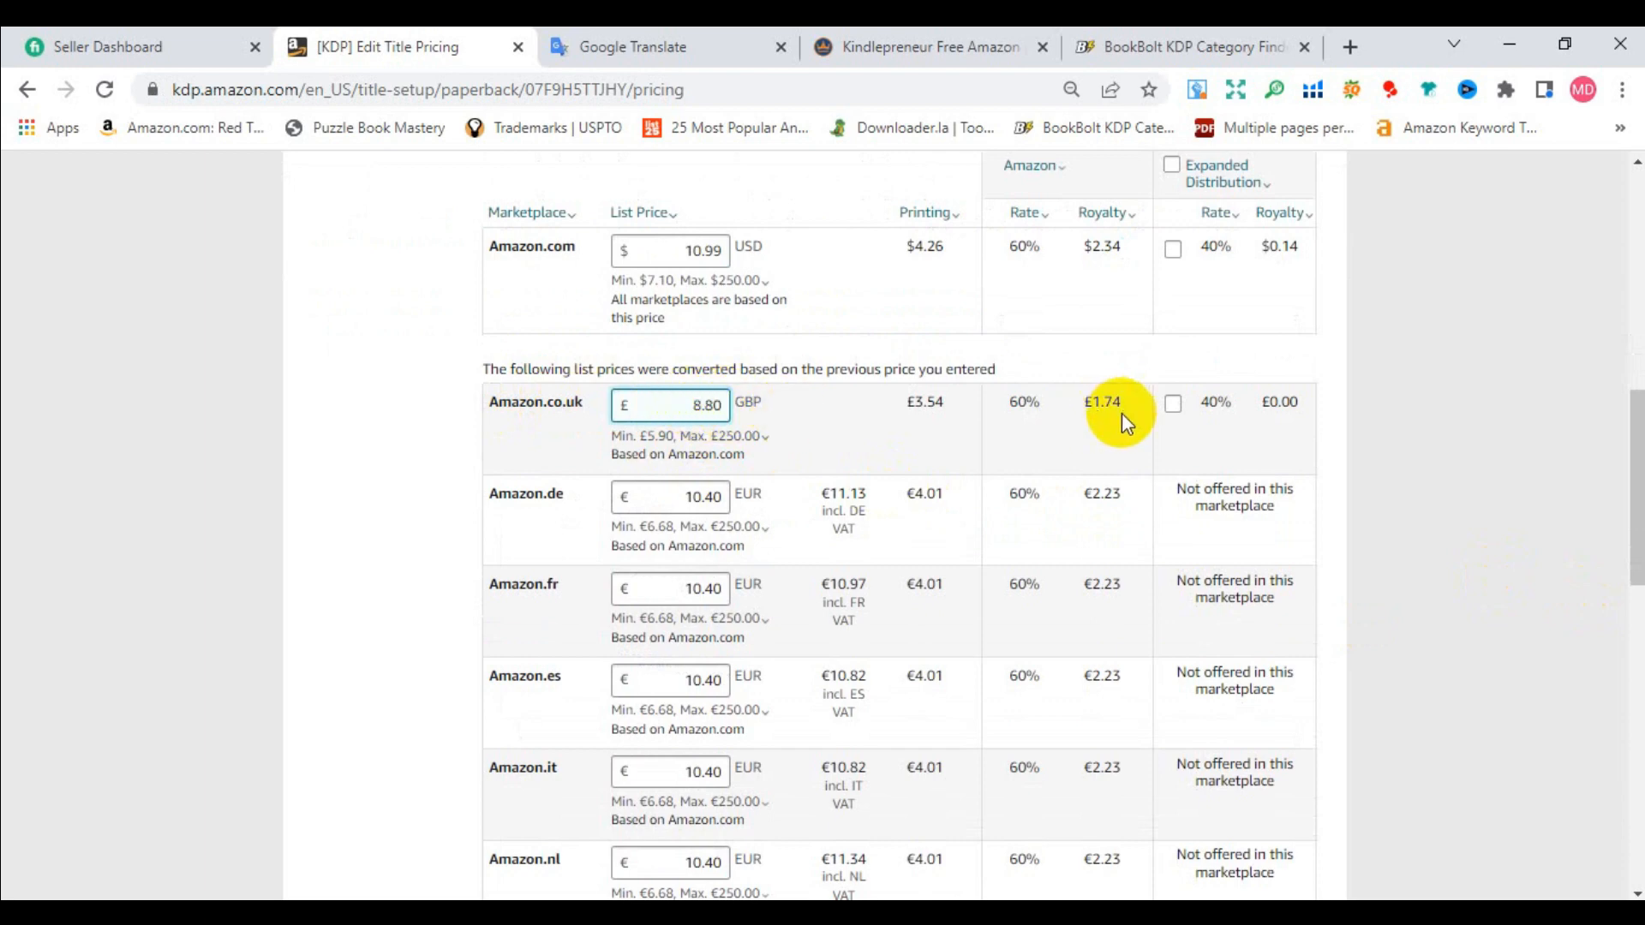
pyautogui.moveTo(1091, 402); pyautogui.dragTo(1124, 405)
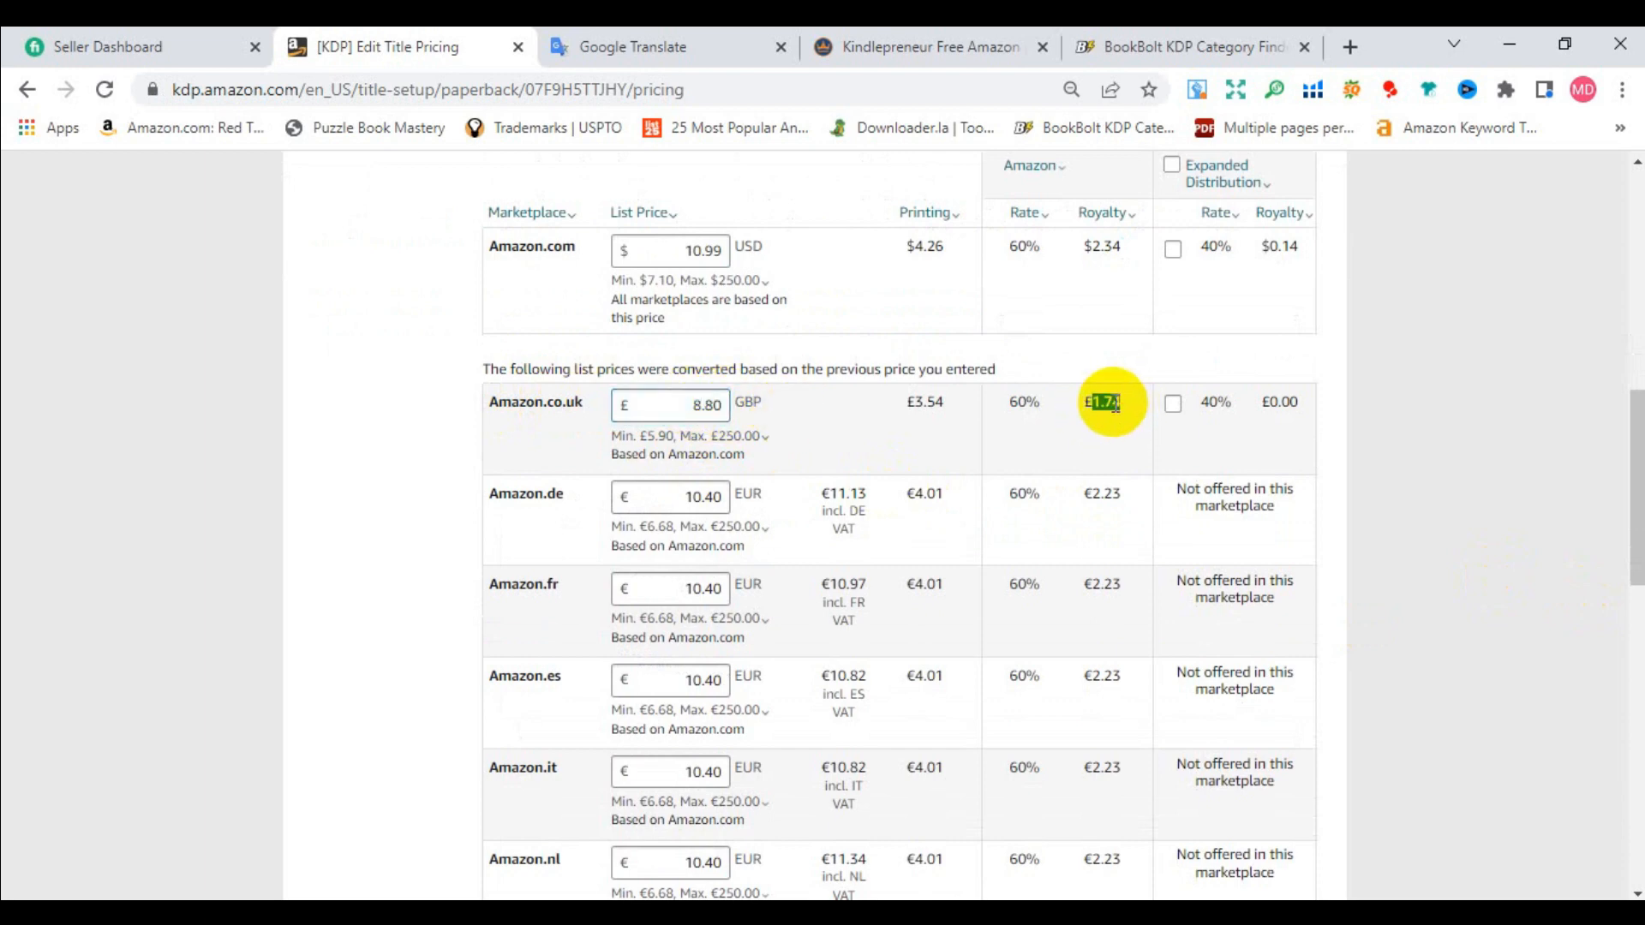
pyautogui.click(1115, 404)
pyautogui.doubleClick(1115, 403)
pyautogui.scroll(1, 1103, 435)
# Set the Amazon.com.au list price to 15.99 AUD.
pyautogui.scroll(-5, 1103, 436)
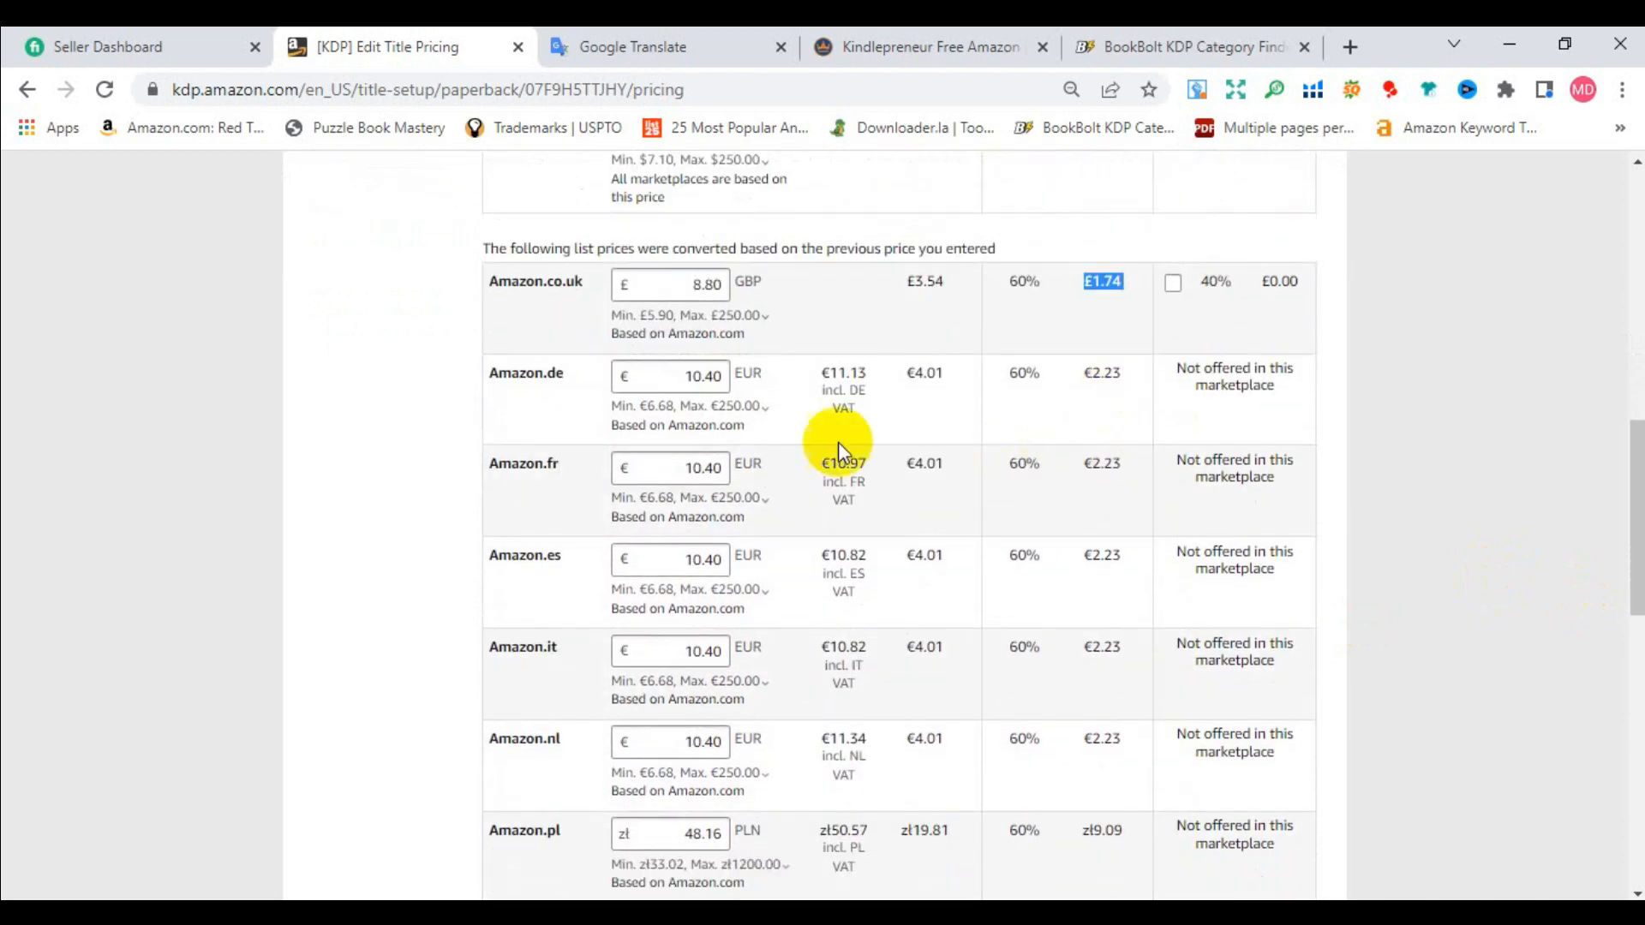
pyautogui.scroll(-8, 1096, 368)
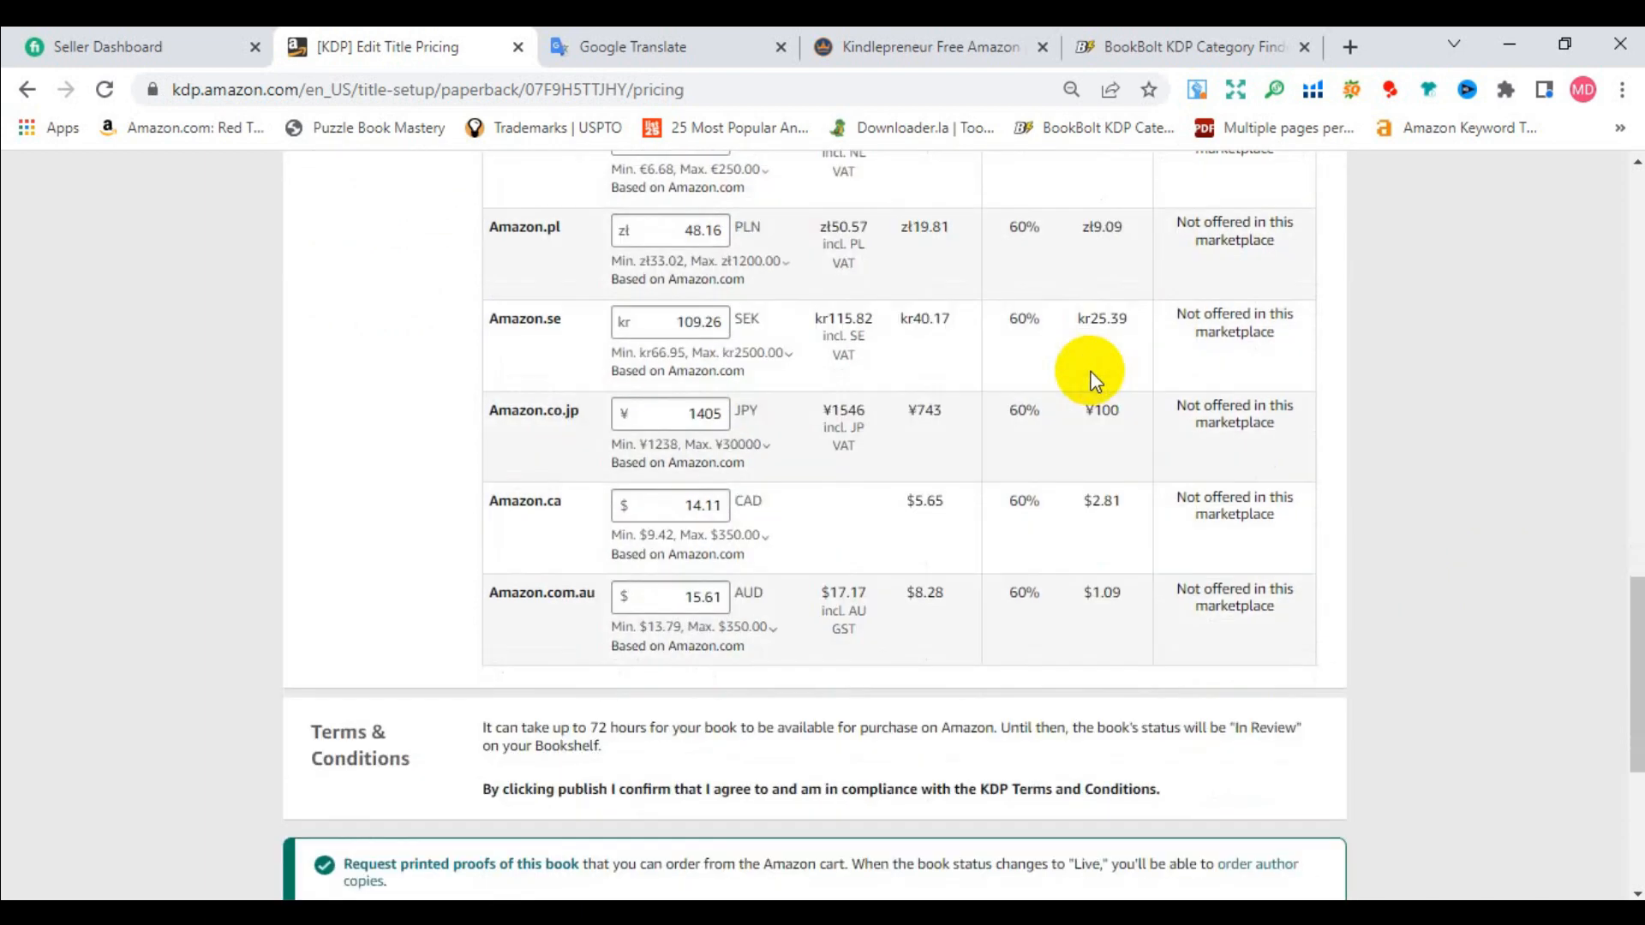
pyautogui.scroll(3, 947, 347)
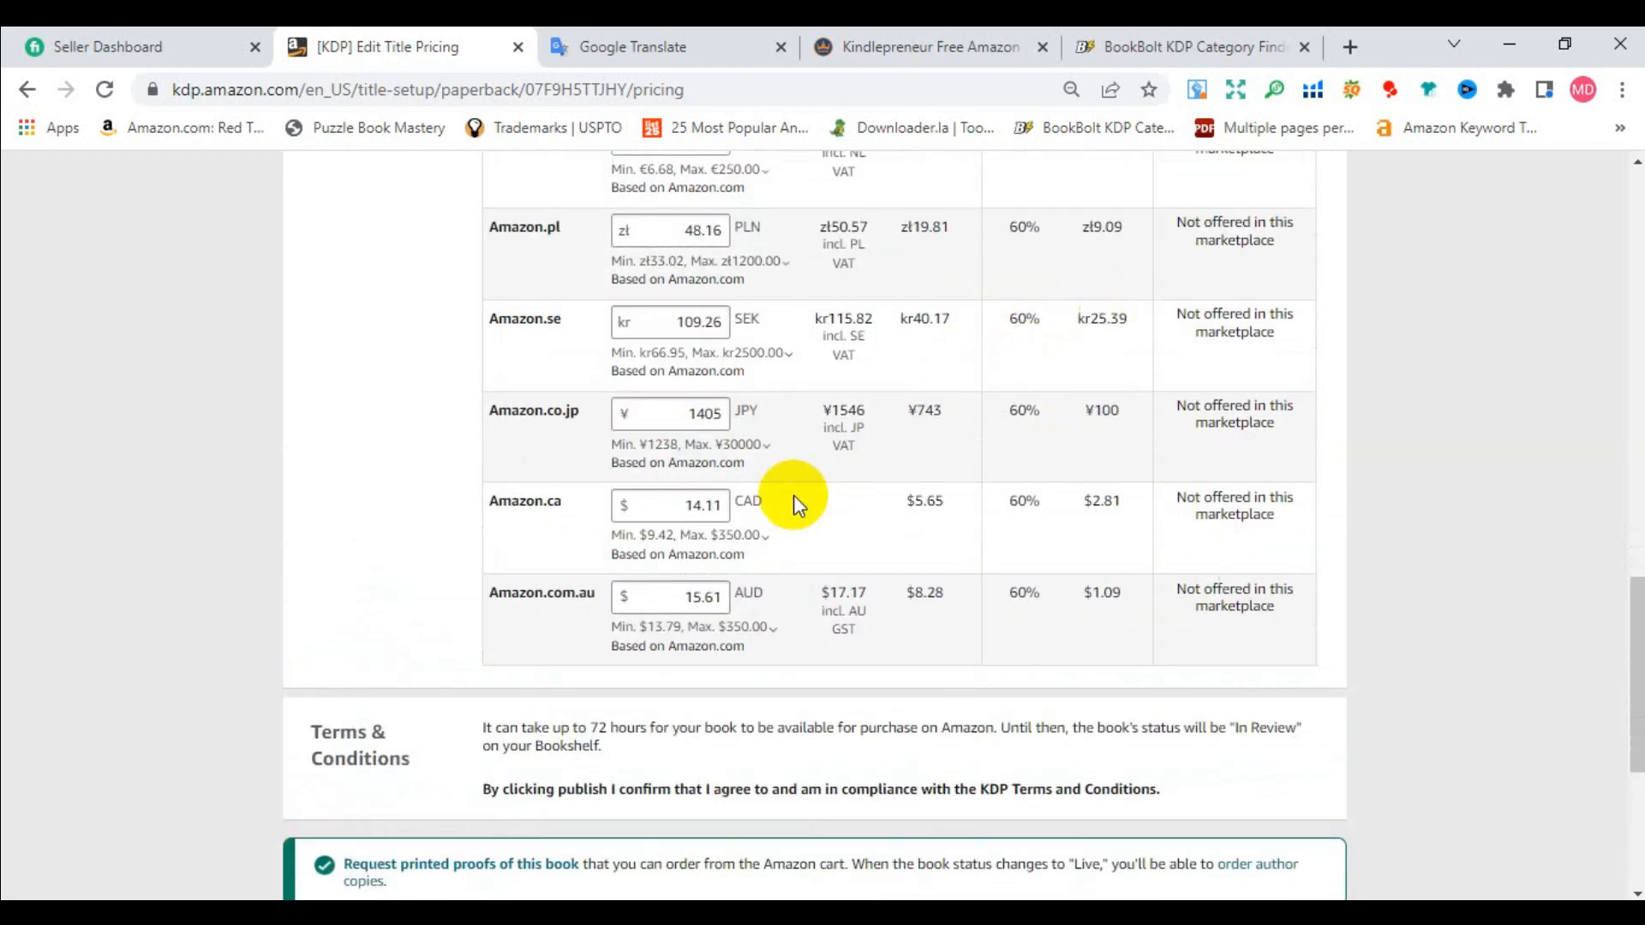
pyautogui.click(708, 596)
pyautogui.moveTo(713, 596); pyautogui.dragTo(722, 594)
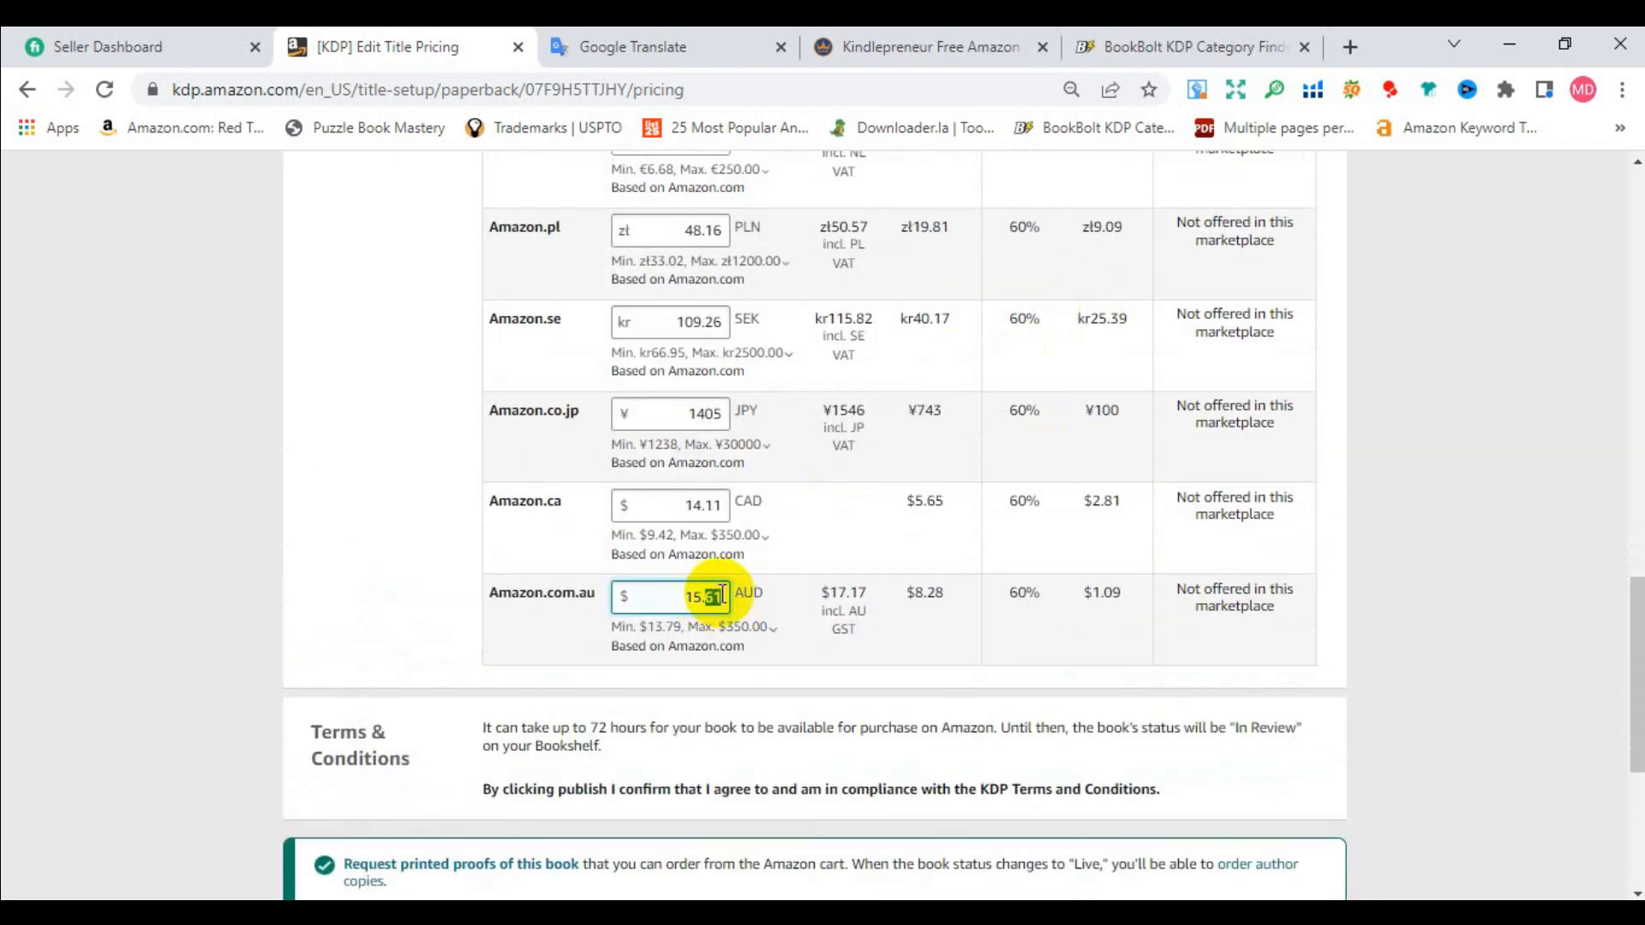
pyautogui.write('99')
pyautogui.click(604, 563)
# Review the list prices and royalties for all marketplaces, along with the terms and the option to publish the paperback.
pyautogui.scroll(4, 1307, 618)
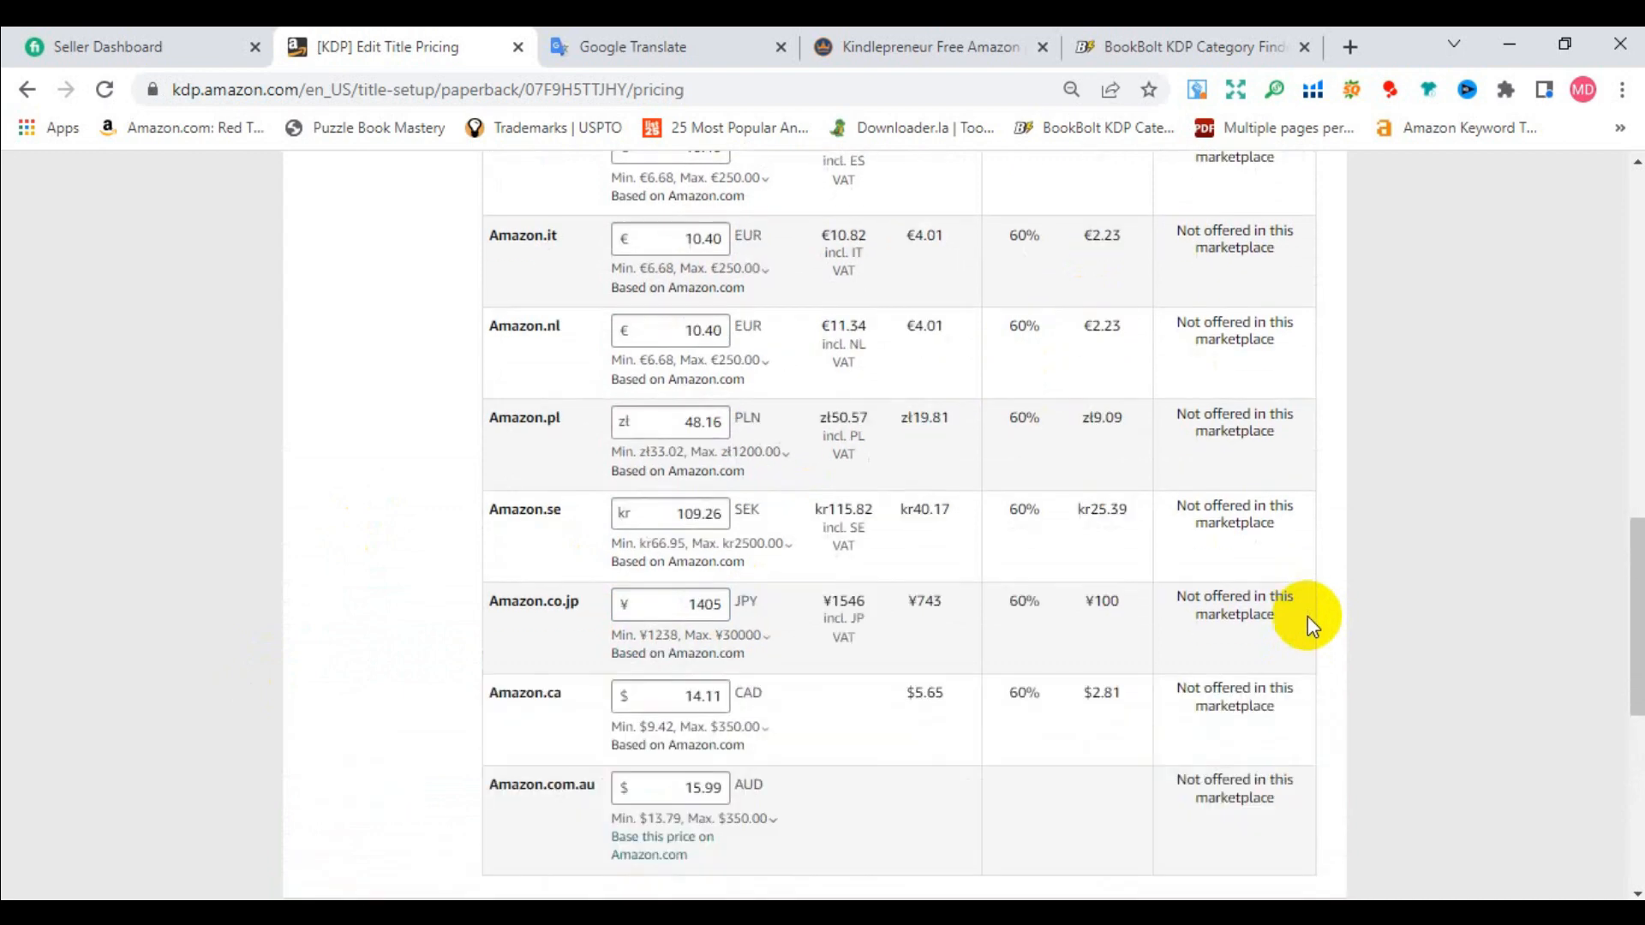
pyautogui.scroll(-8, 1145, 544)
pyautogui.scroll(-2, 1144, 543)
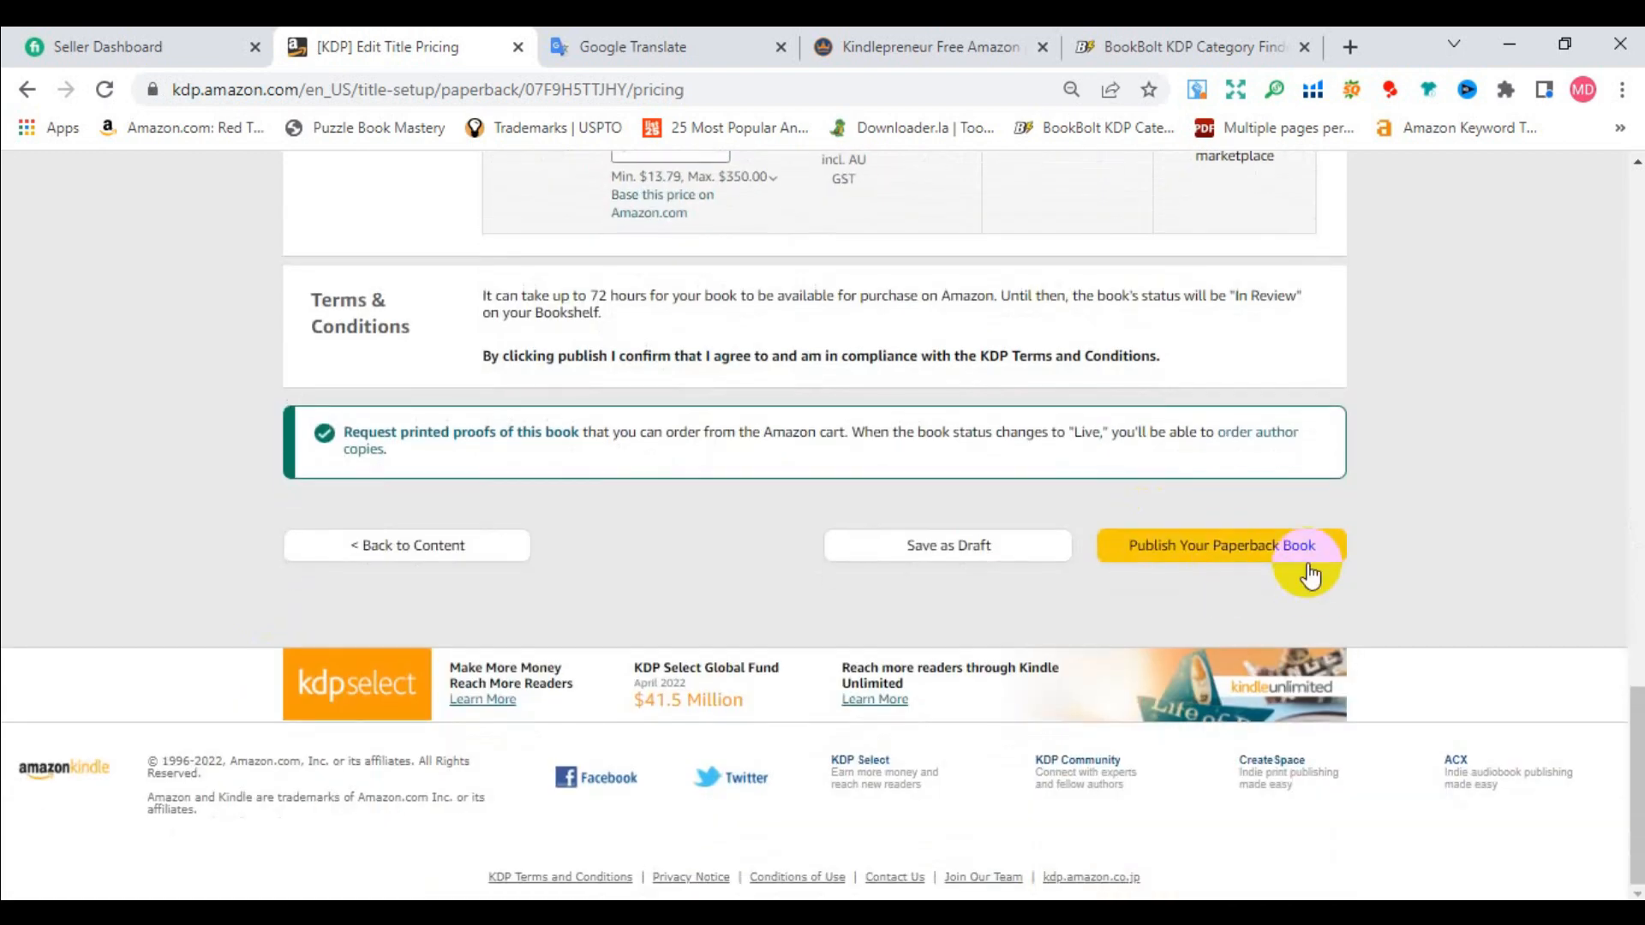
pyautogui.click(1319, 559)
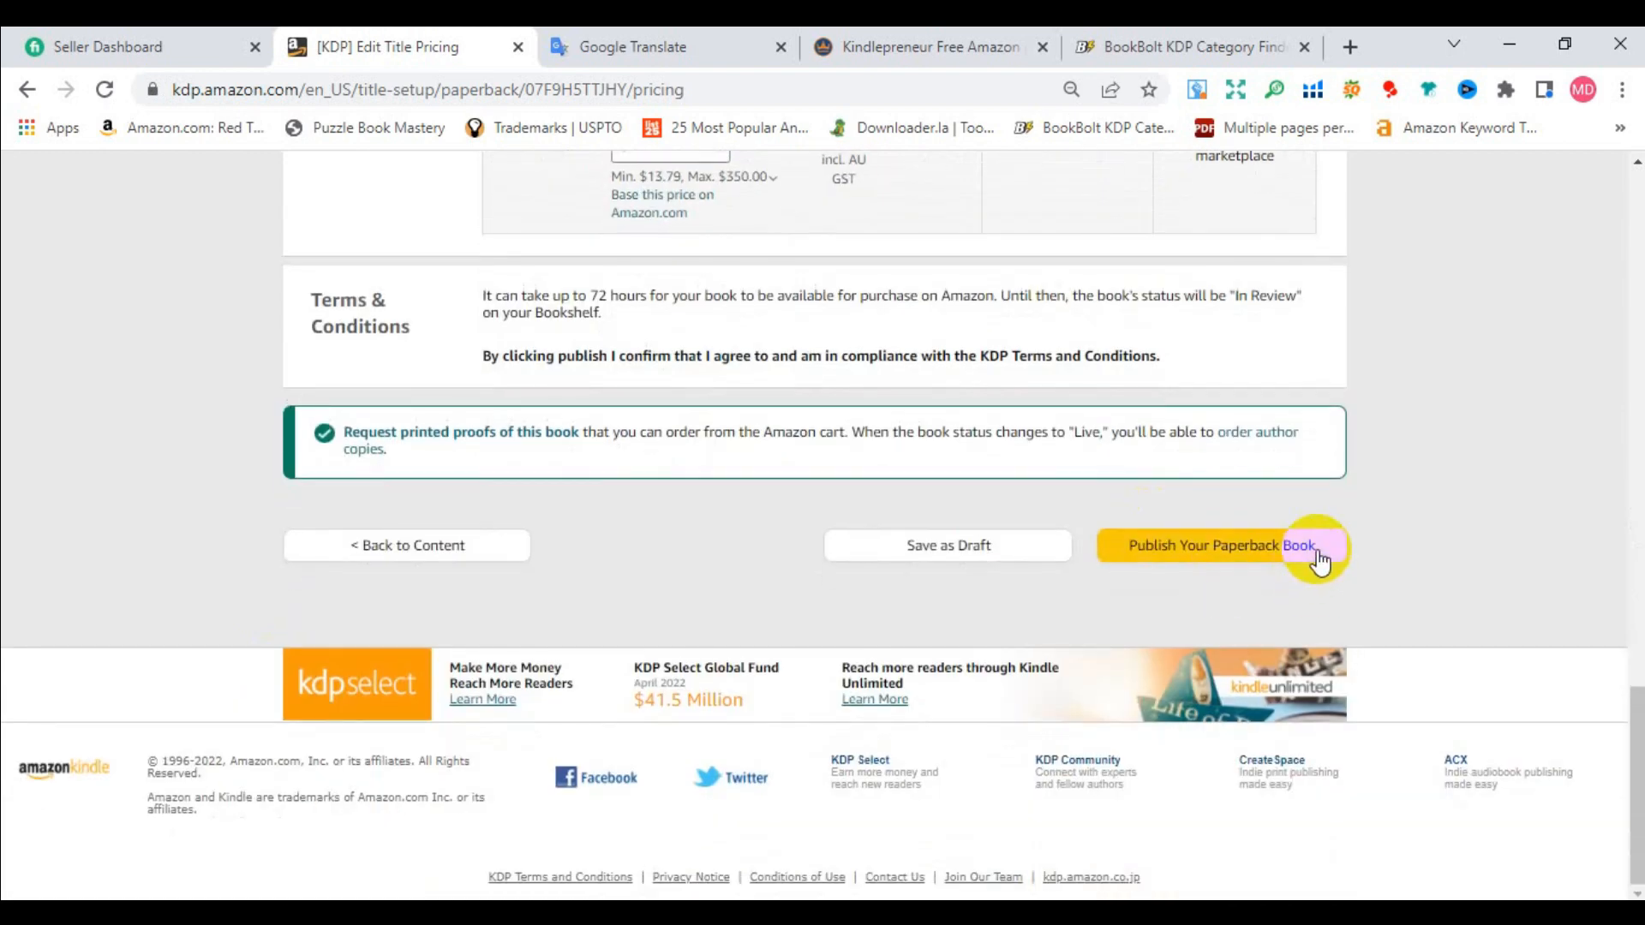
pyautogui.scroll(3, 1376, 531)
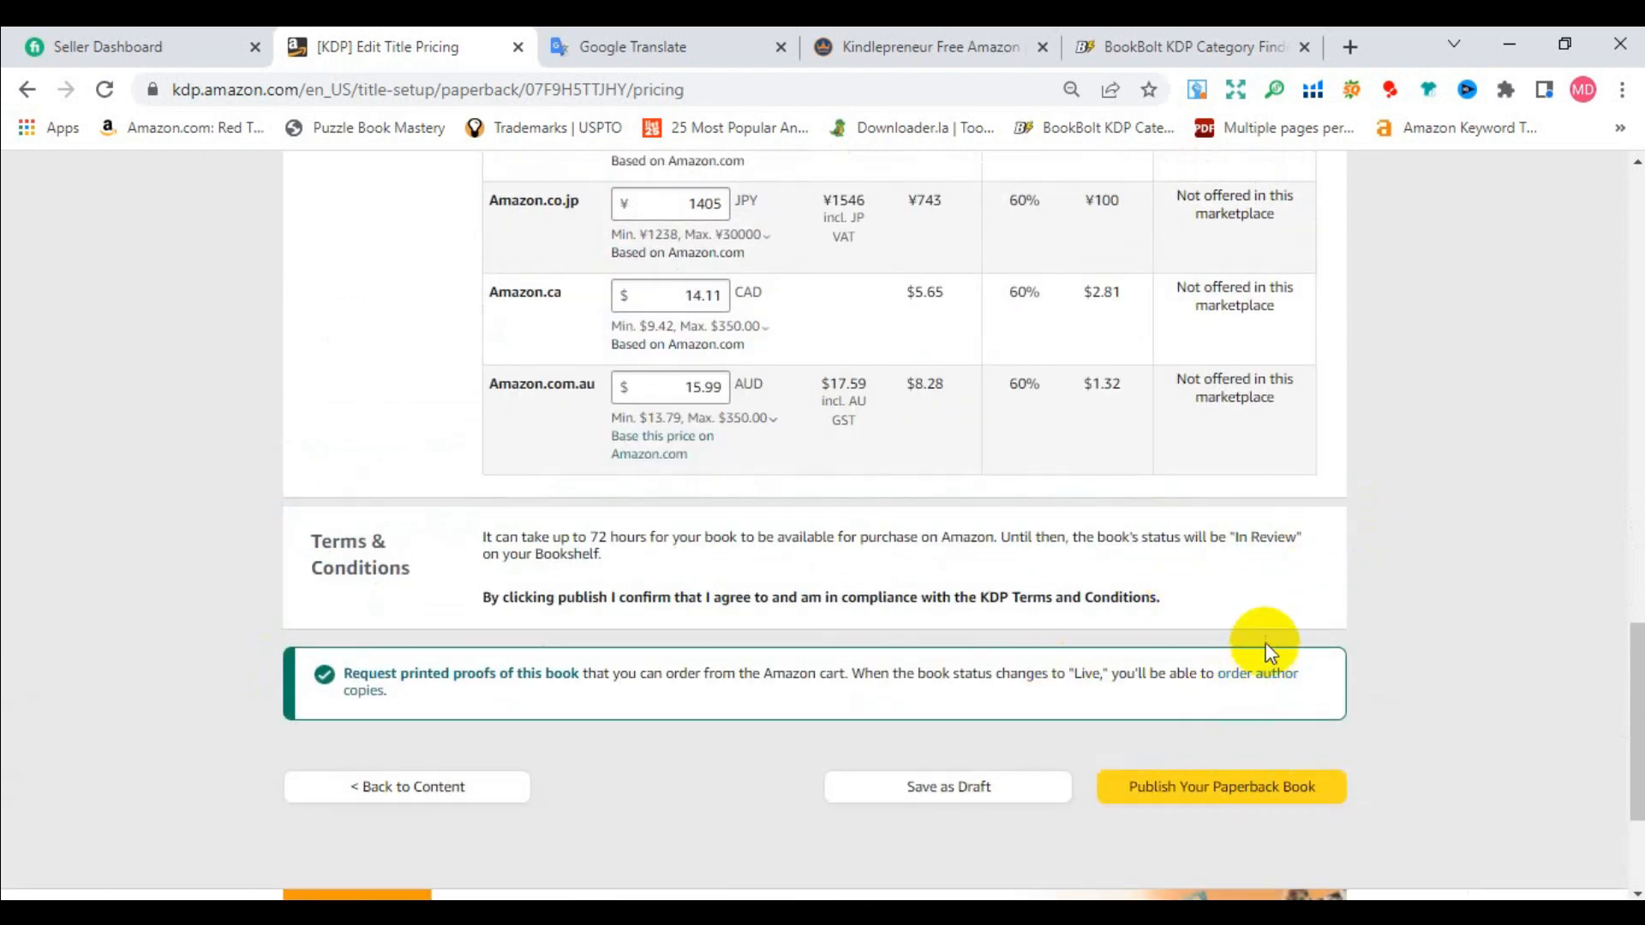
pyautogui.scroll(4, 924, 473)
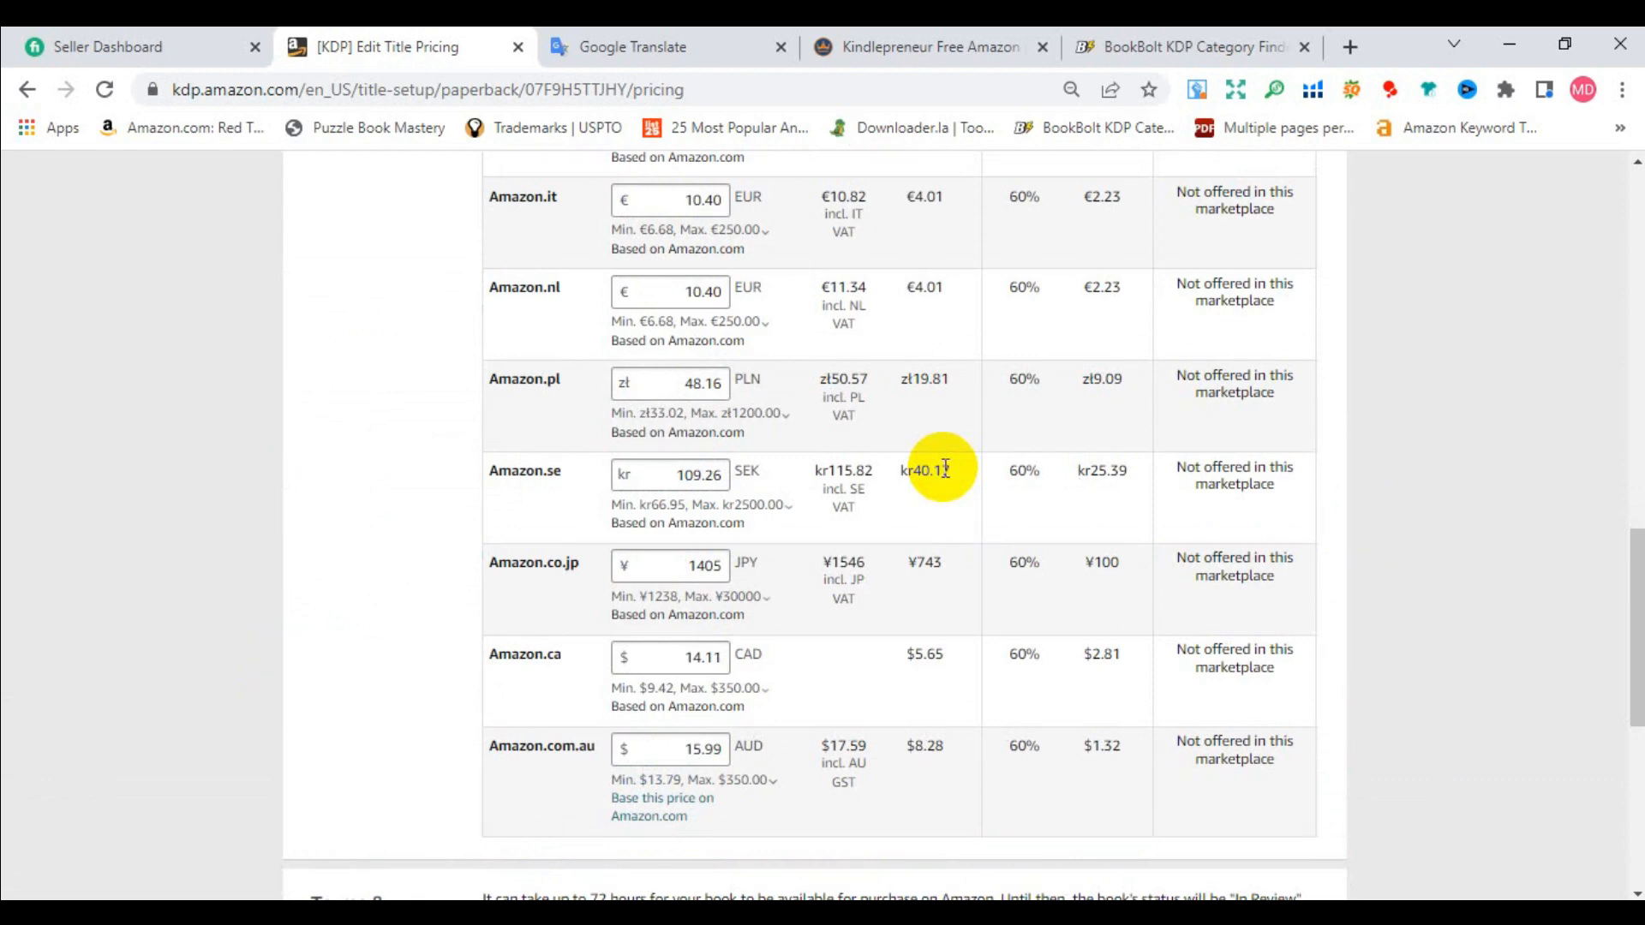
pyautogui.scroll(6, 999, 467)
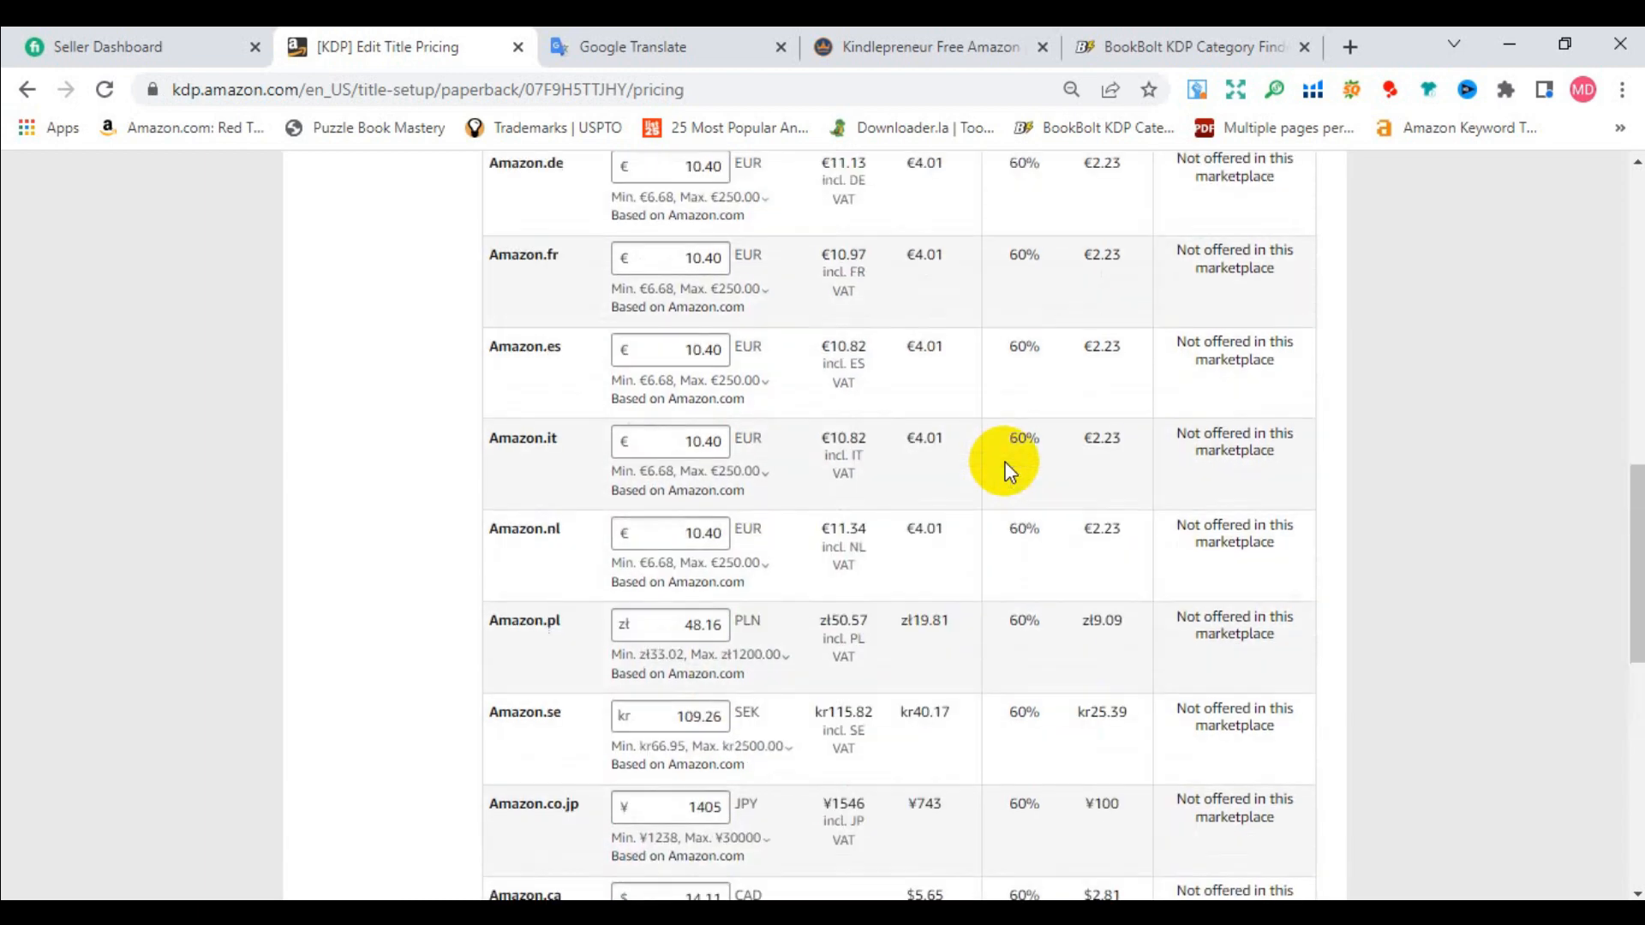
pyautogui.scroll(3, 1008, 472)
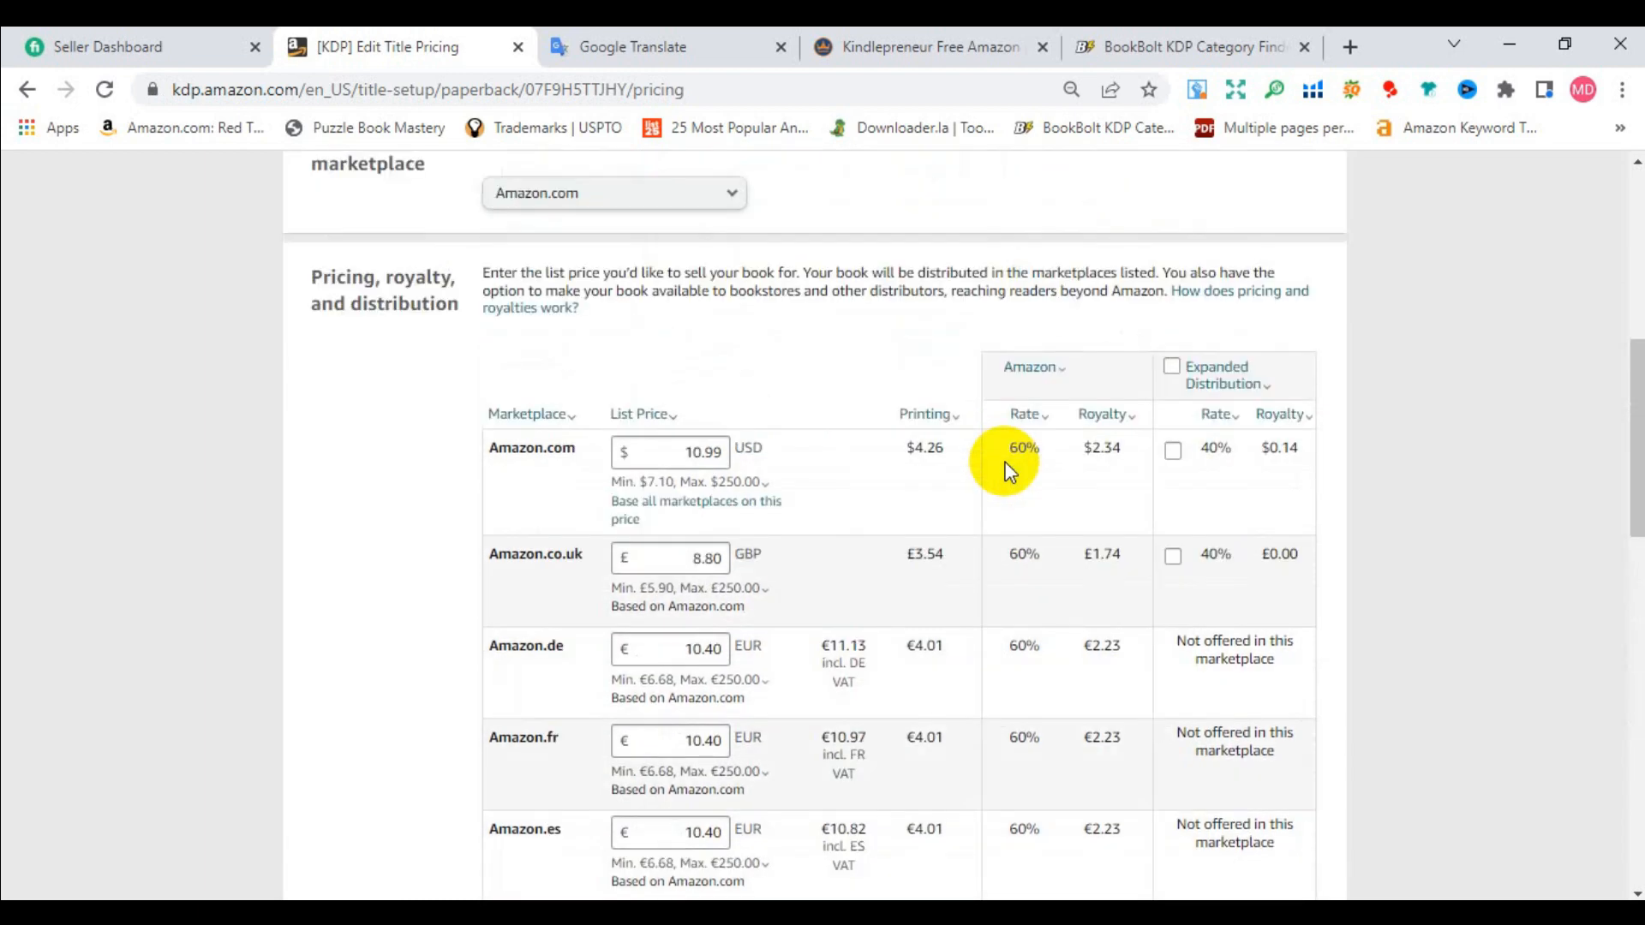
pyautogui.scroll(-16, 1008, 471)
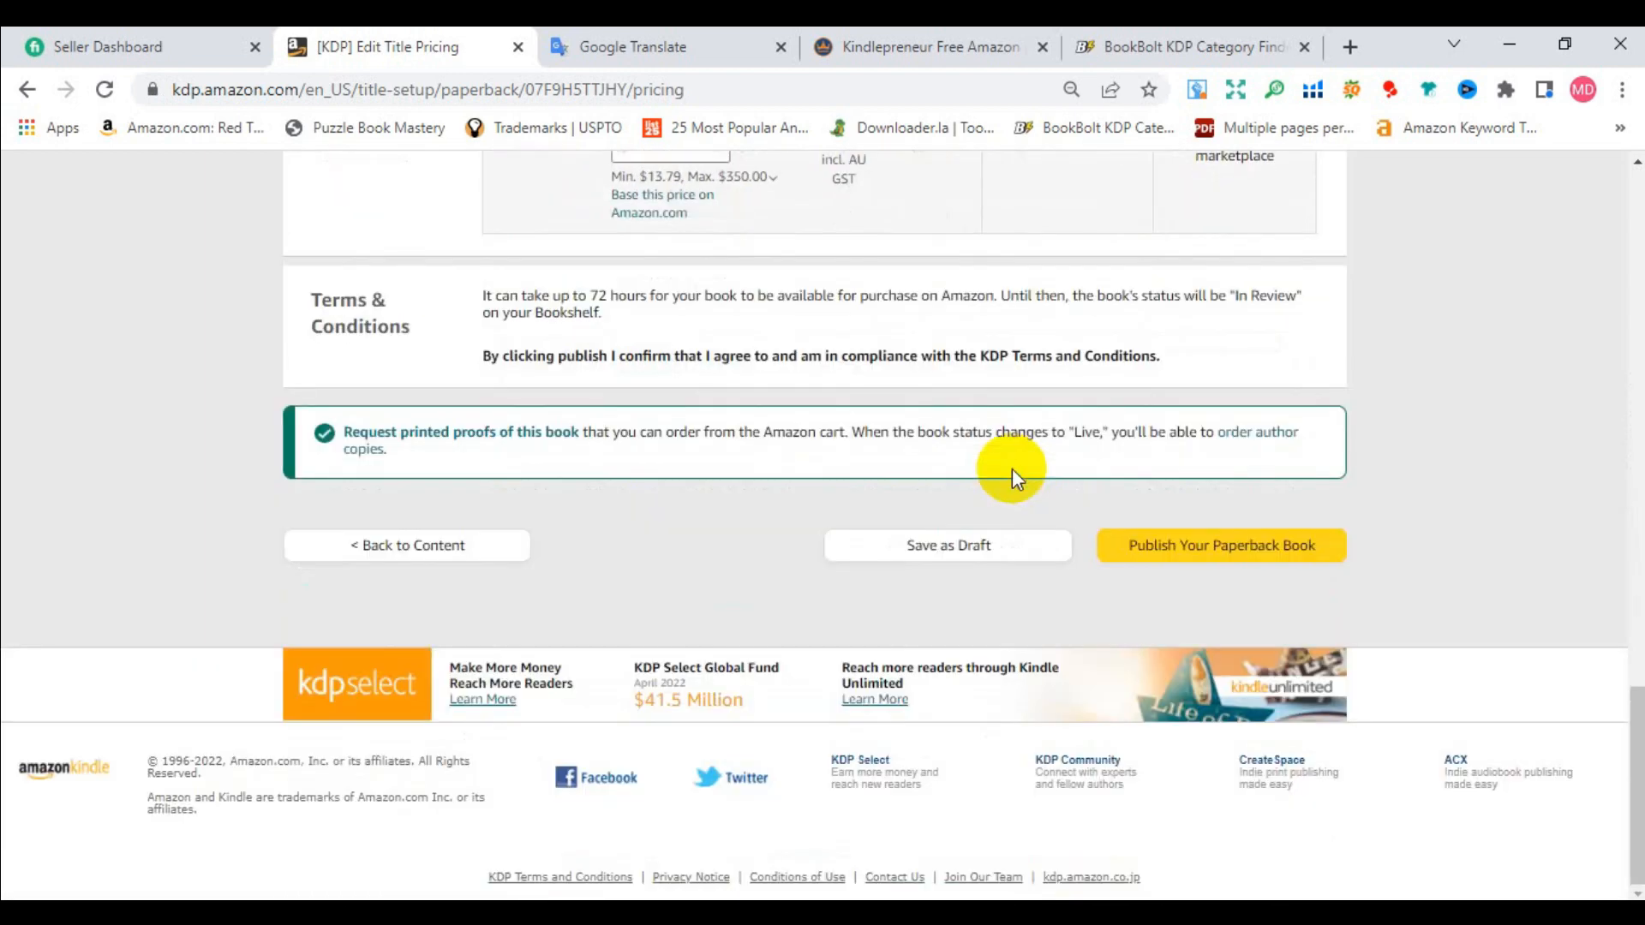
pyautogui.scroll(5, 1011, 470)
pyautogui.scroll(-5, 1225, 505)
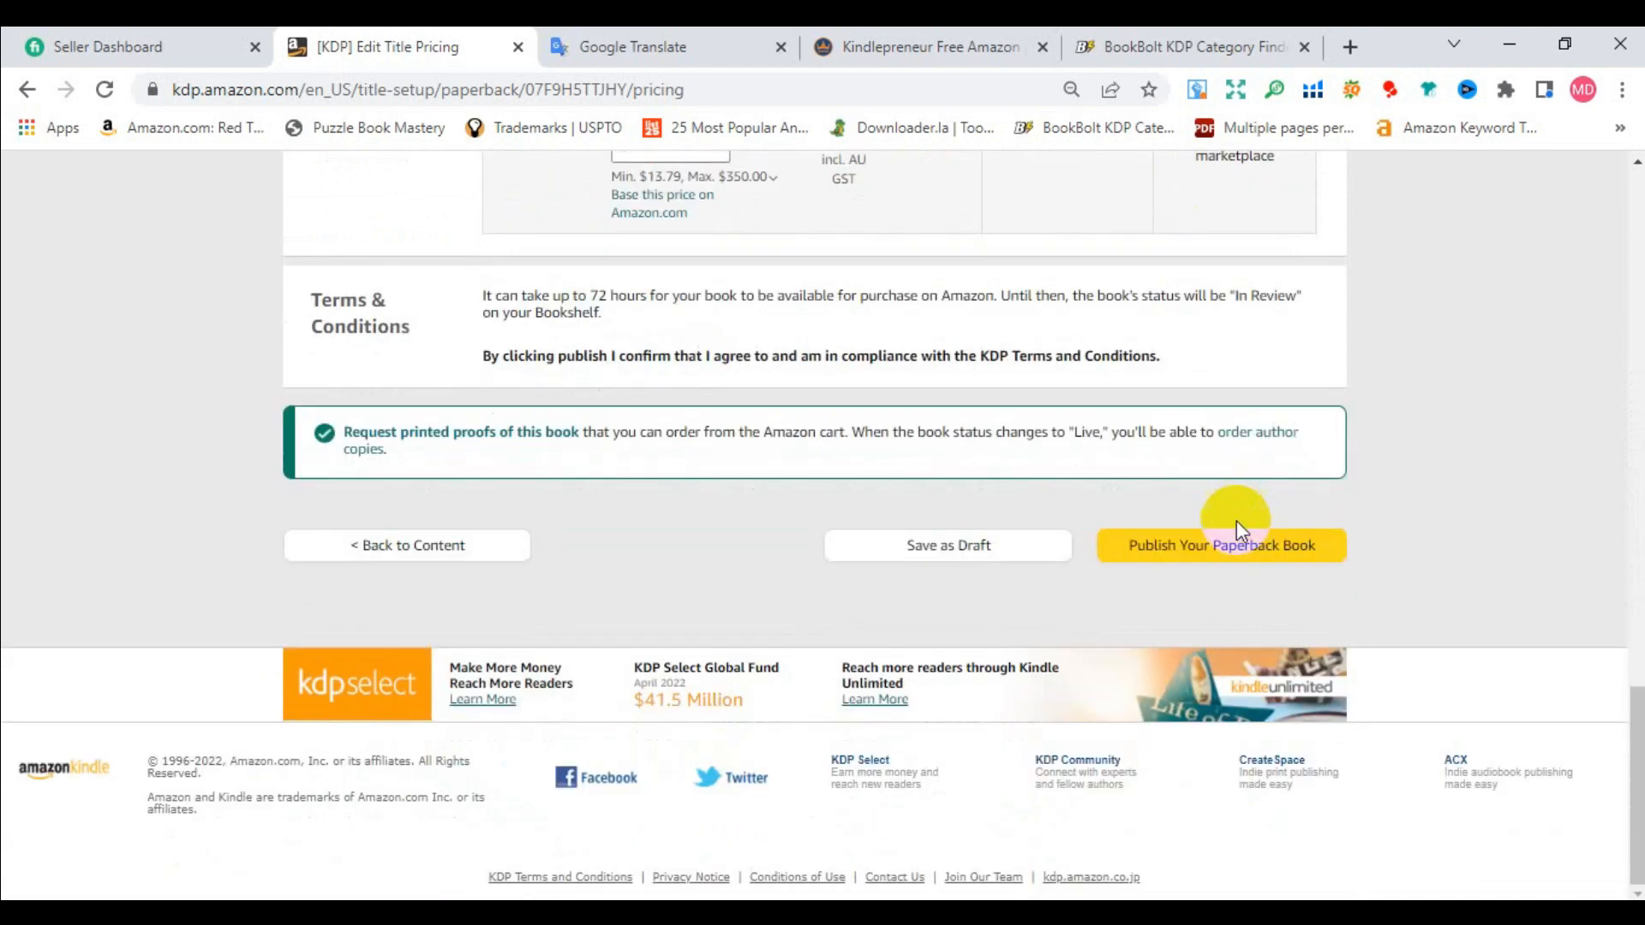
pyautogui.scroll(3, 1465, 483)
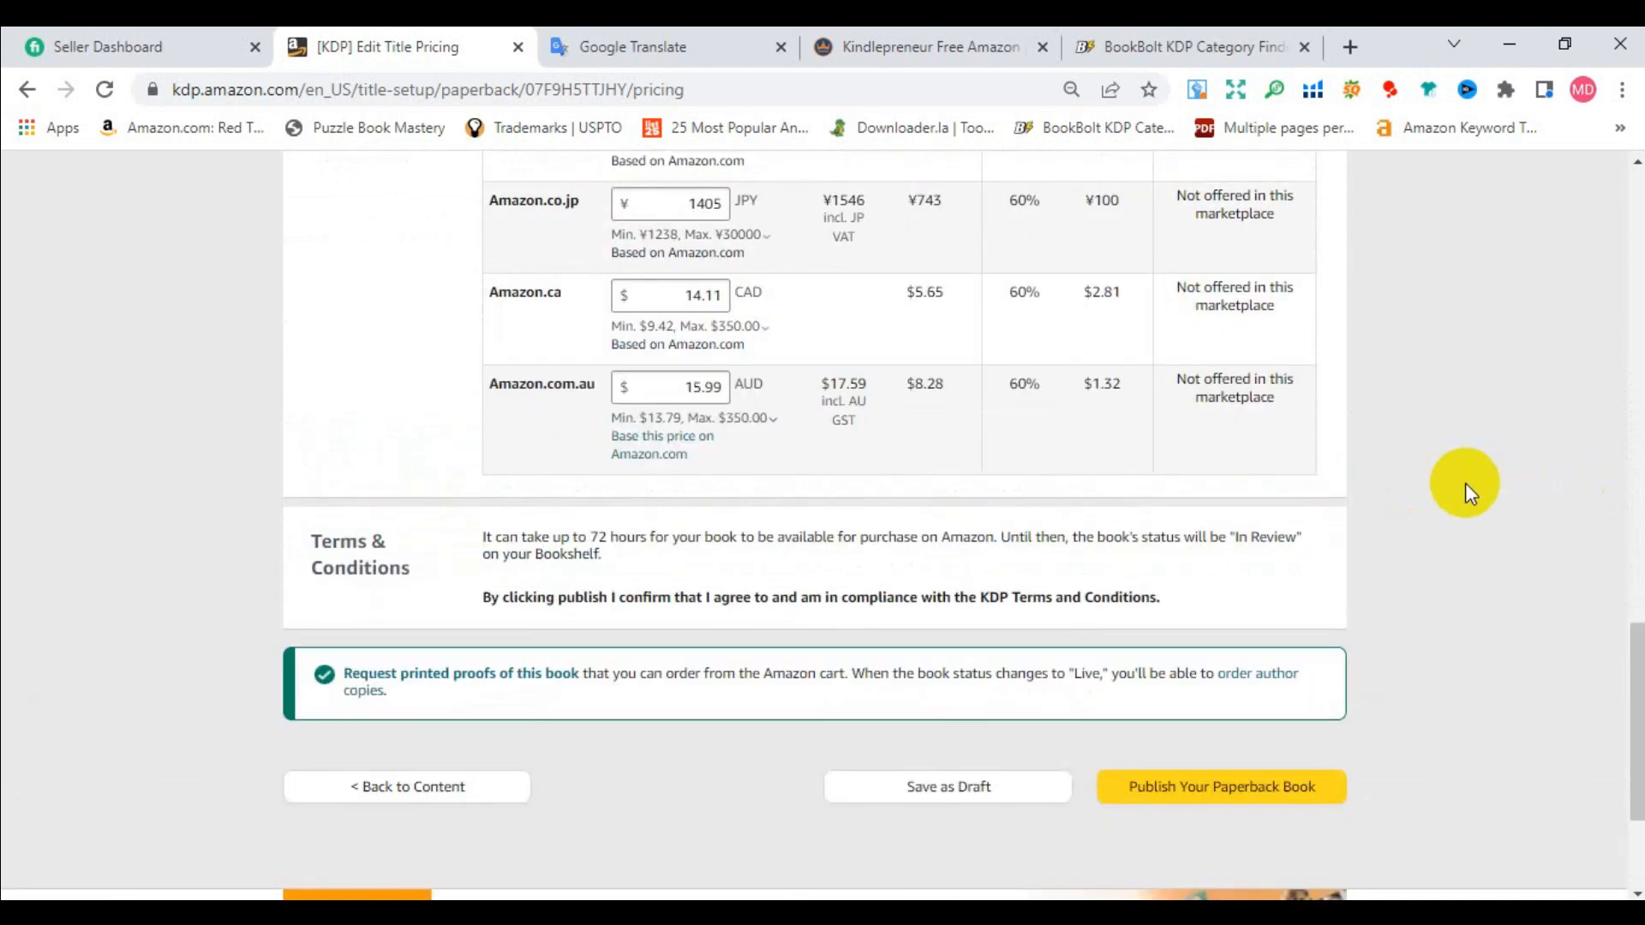
pyautogui.scroll(4, 1465, 481)
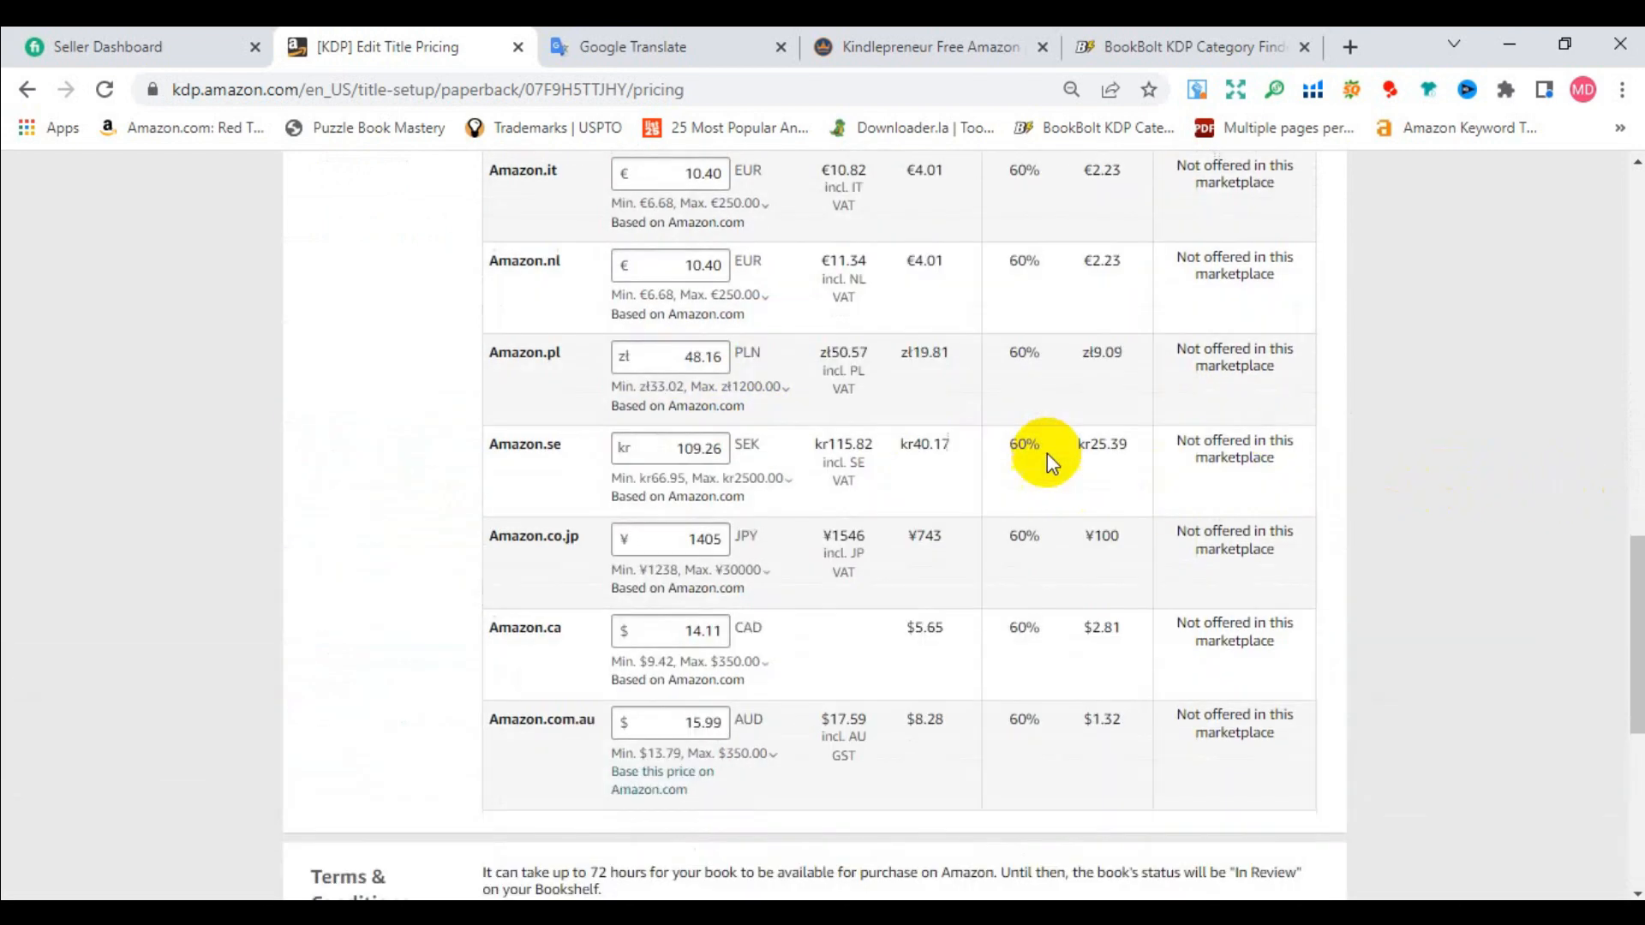
pyautogui.scroll(-1, 1047, 454)
pyautogui.scroll(-2, 1296, 483)
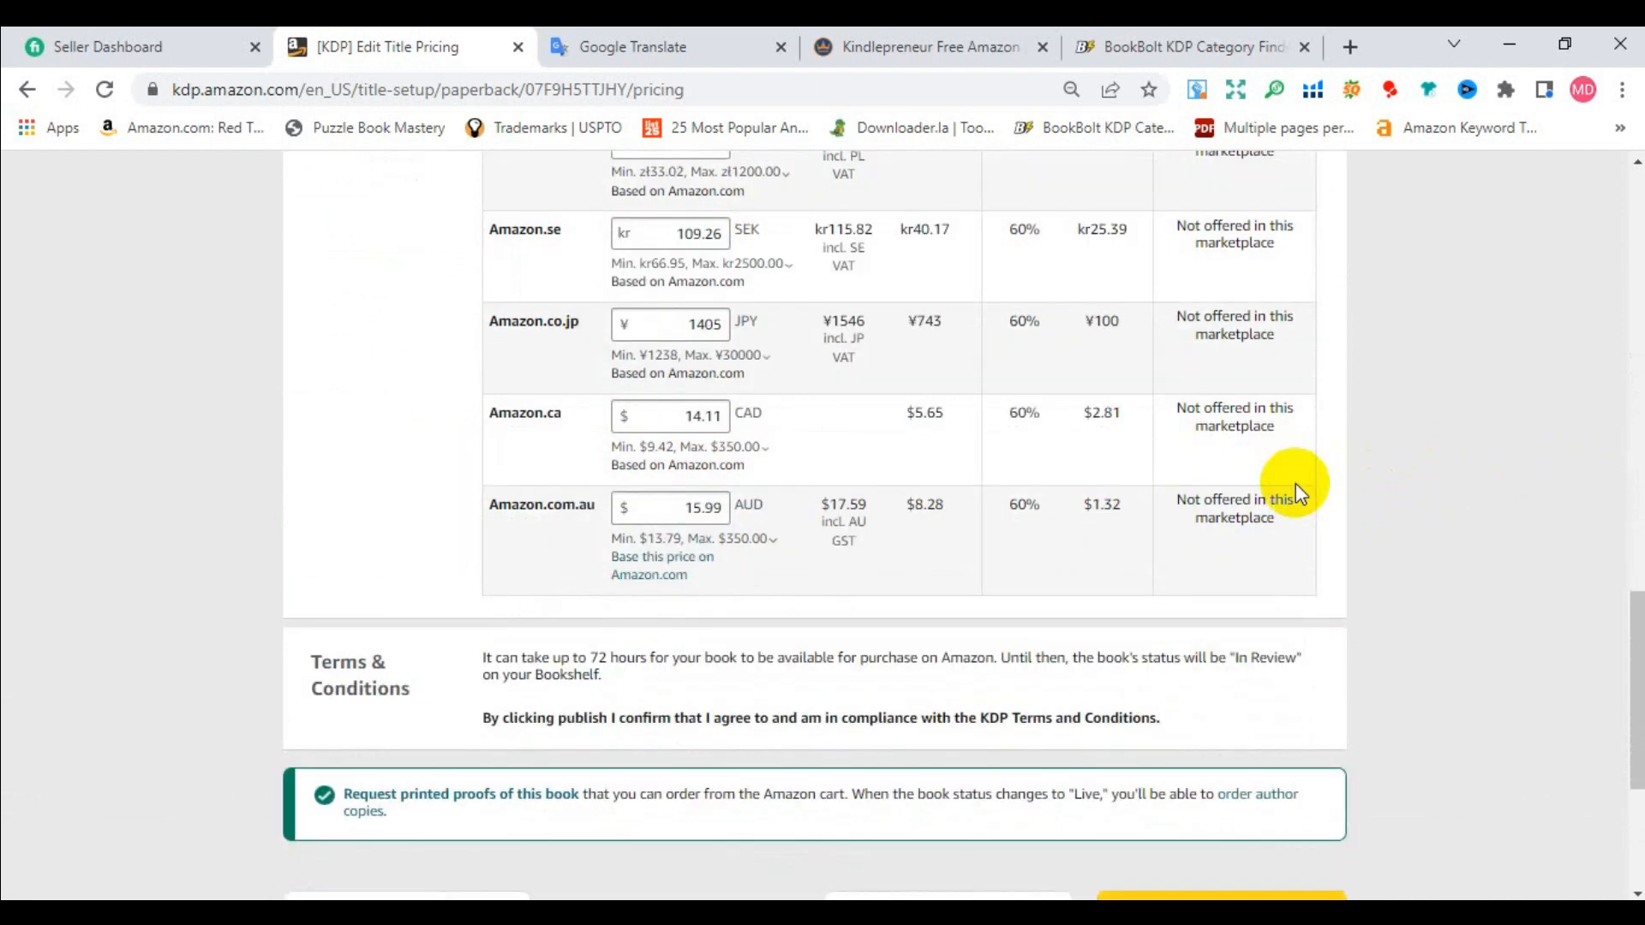
pyautogui.scroll(12, 1296, 484)
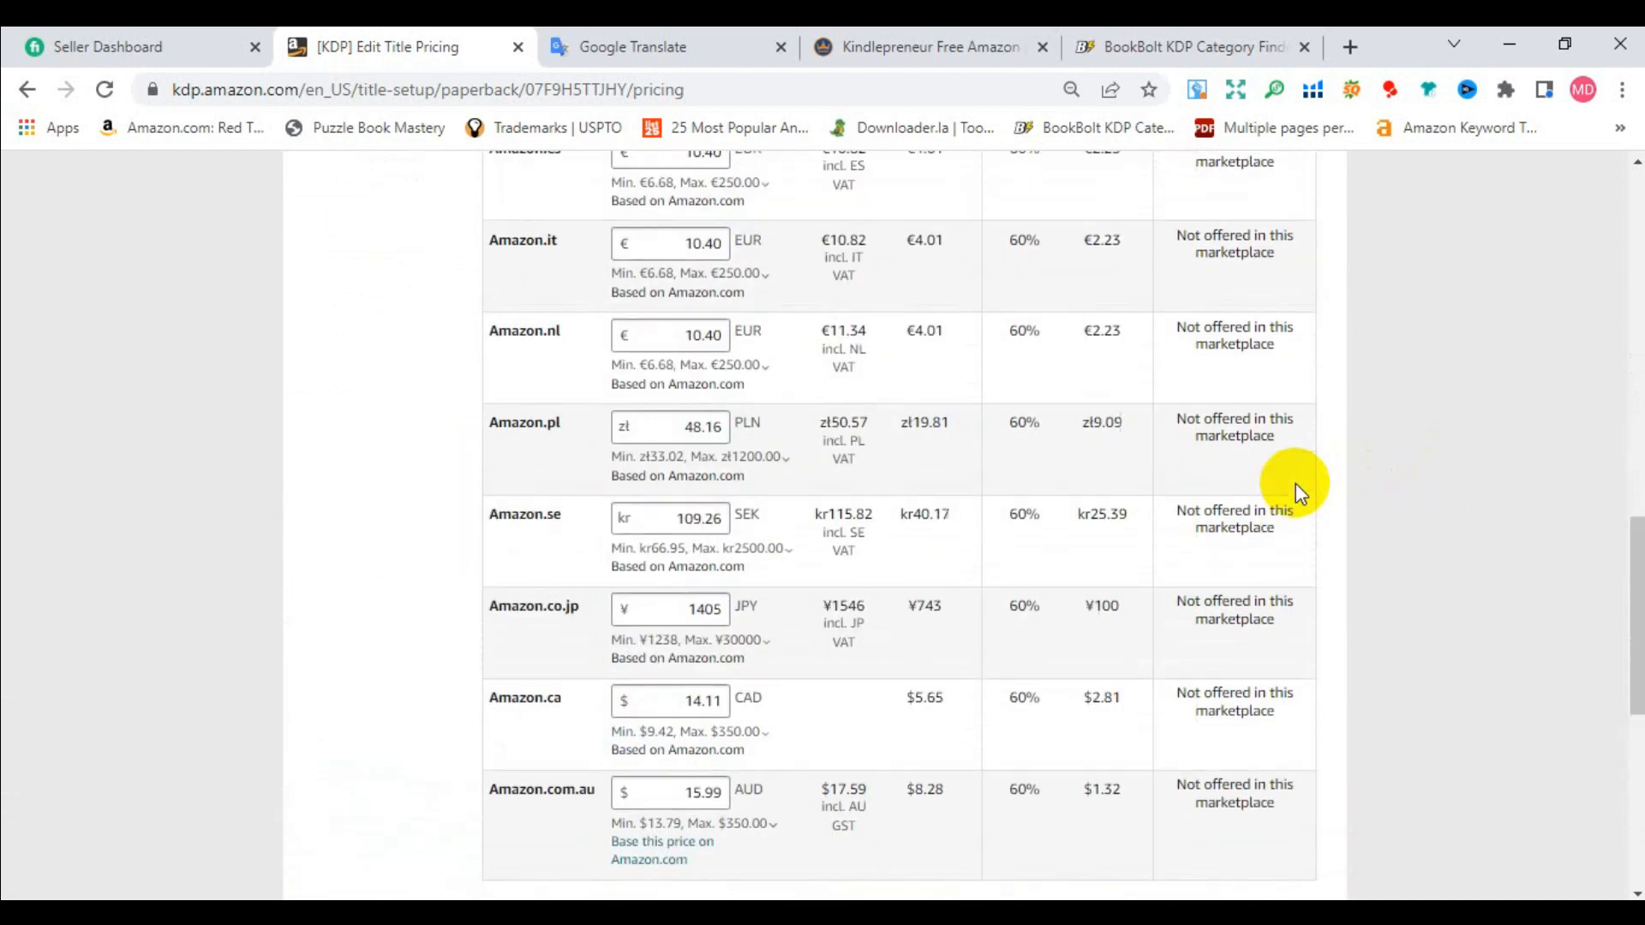